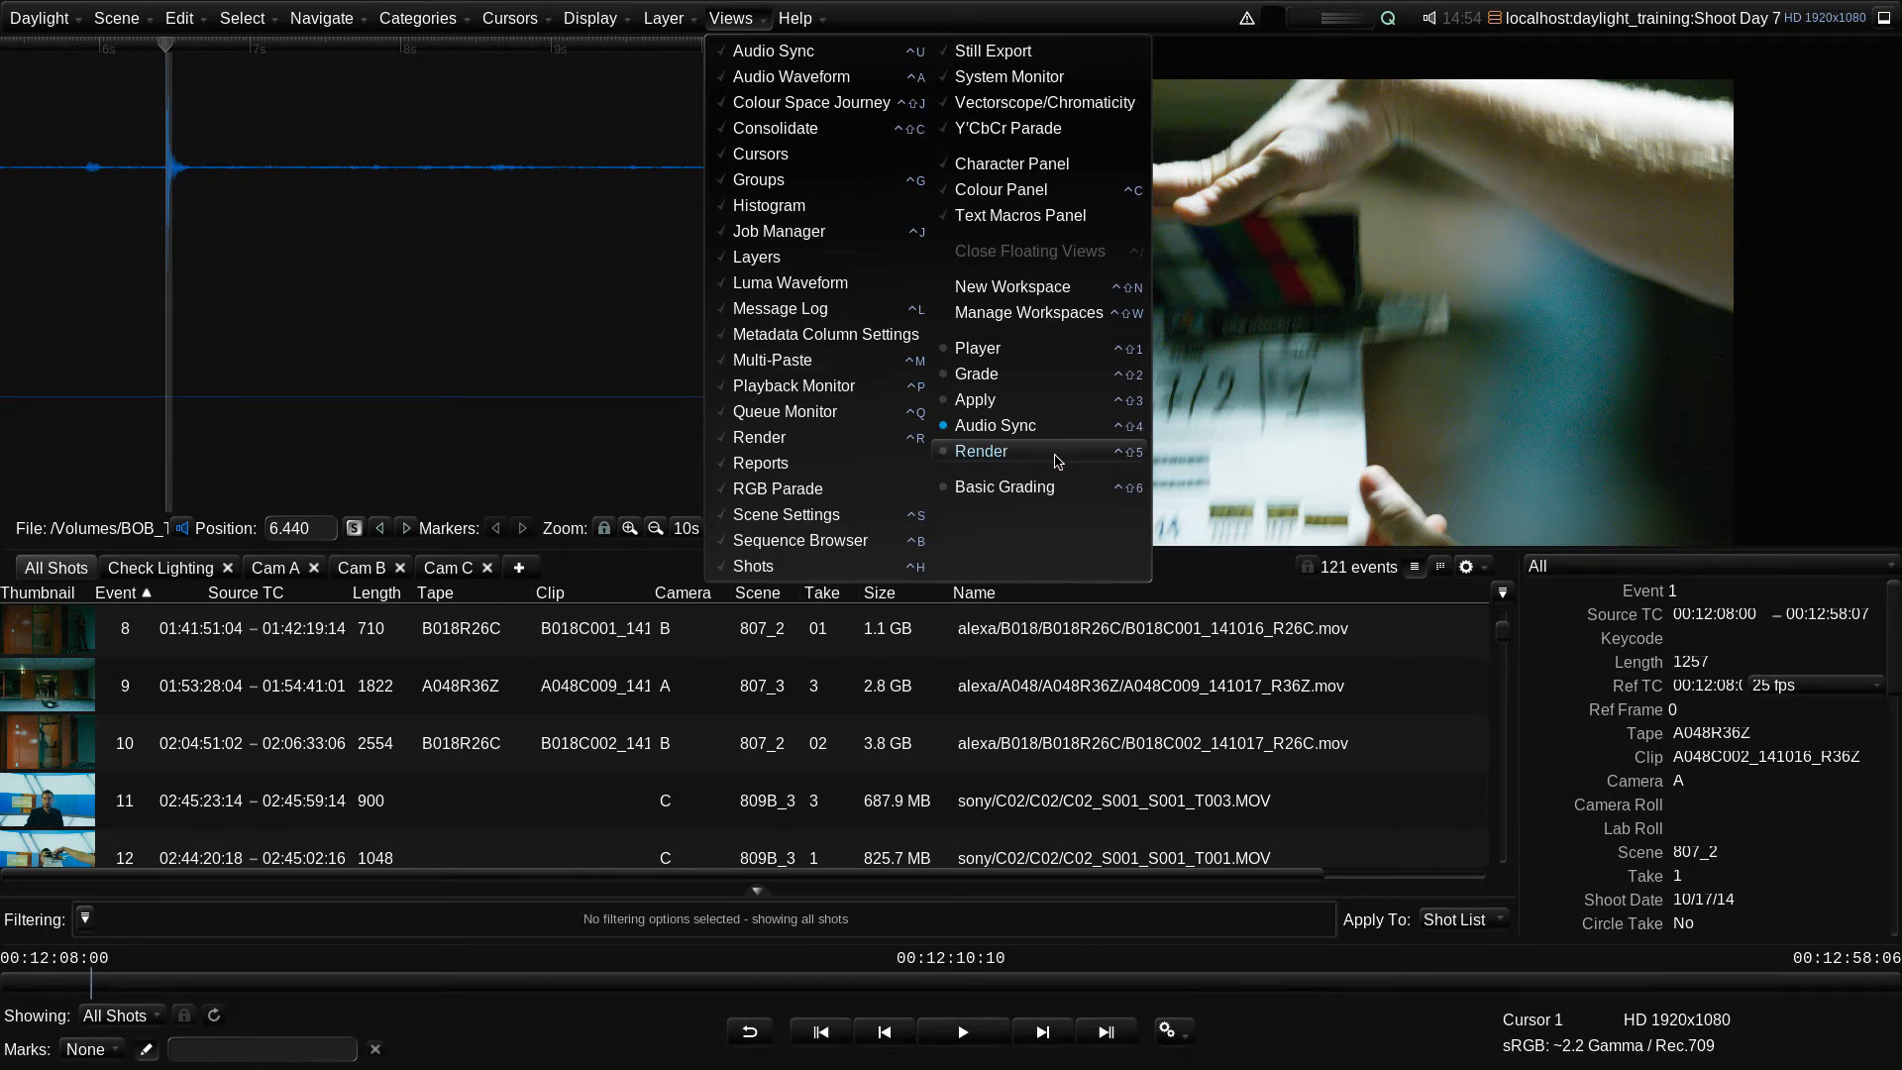
# Step: Switch to the Render workspace with a wider deliverable settings area and the operations queue showing current operations
pyautogui.click(1058, 461)
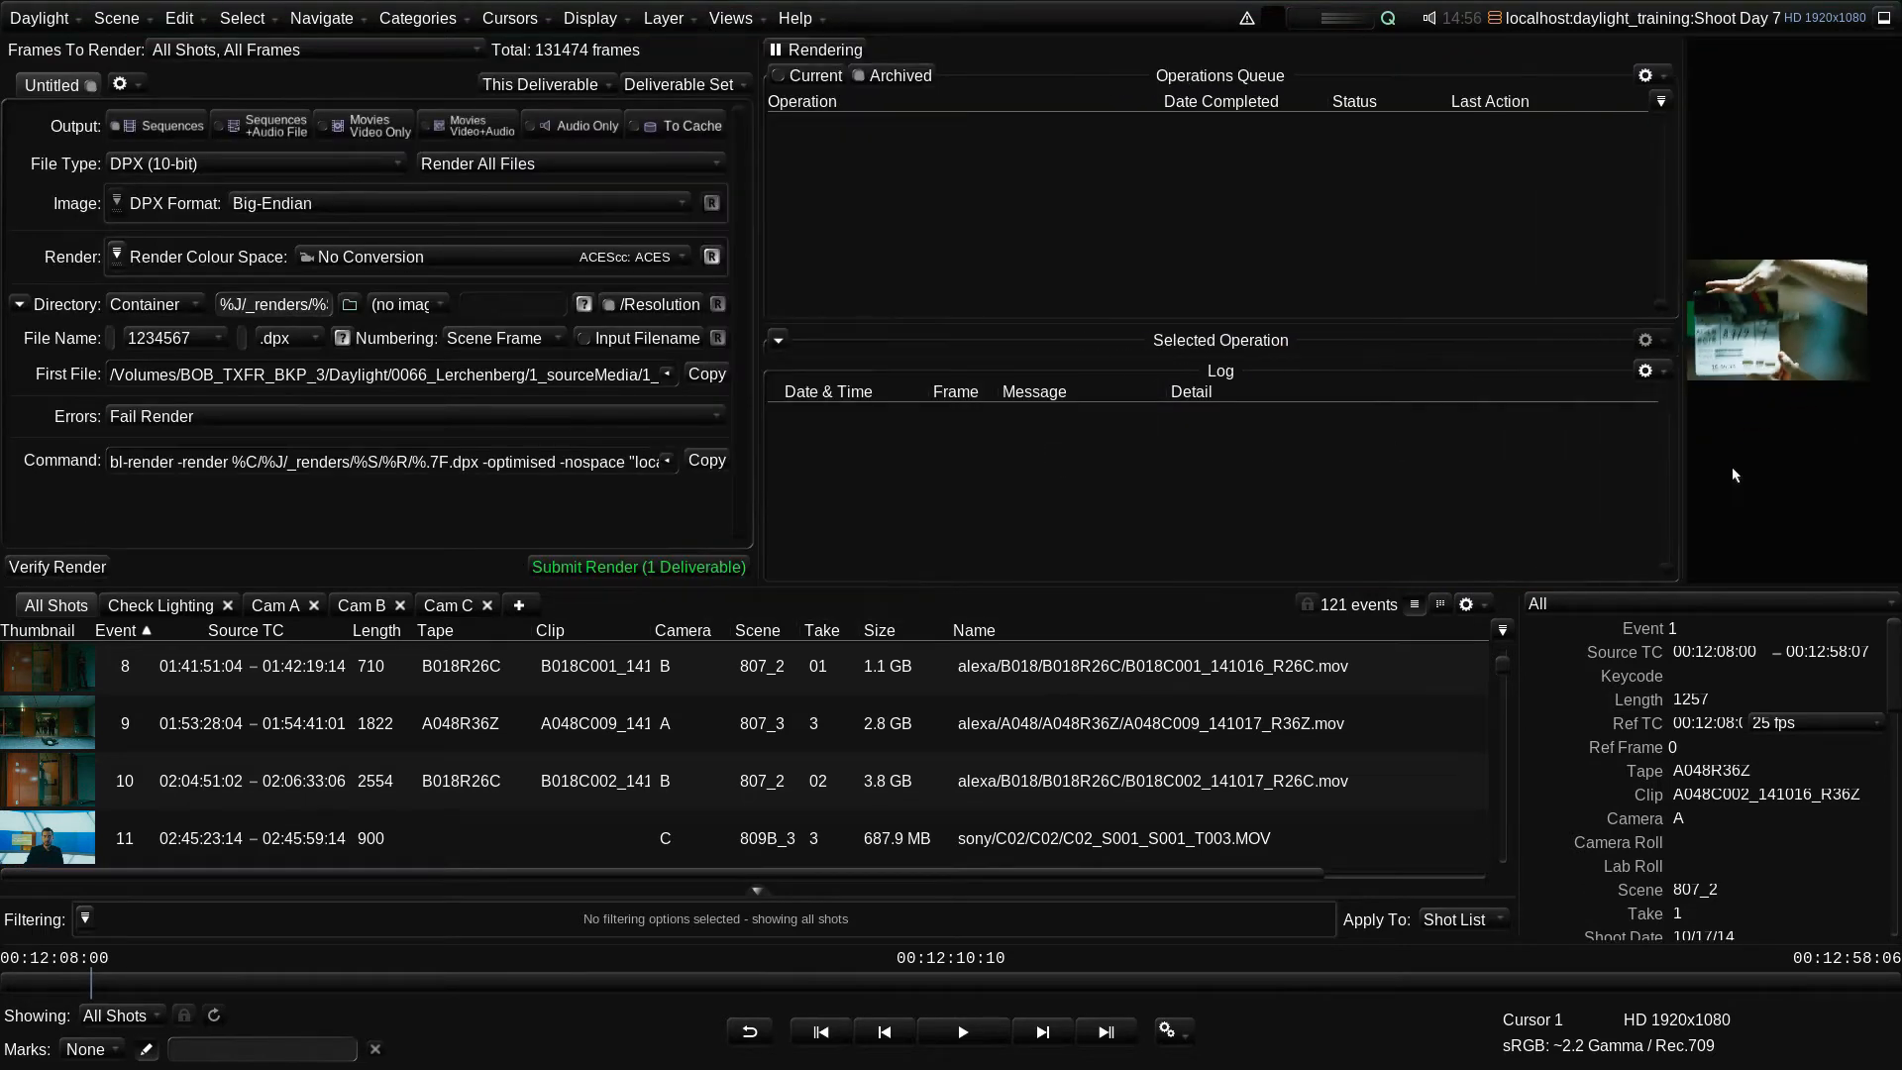
pyautogui.moveTo(761, 520); pyautogui.dragTo(937, 503)
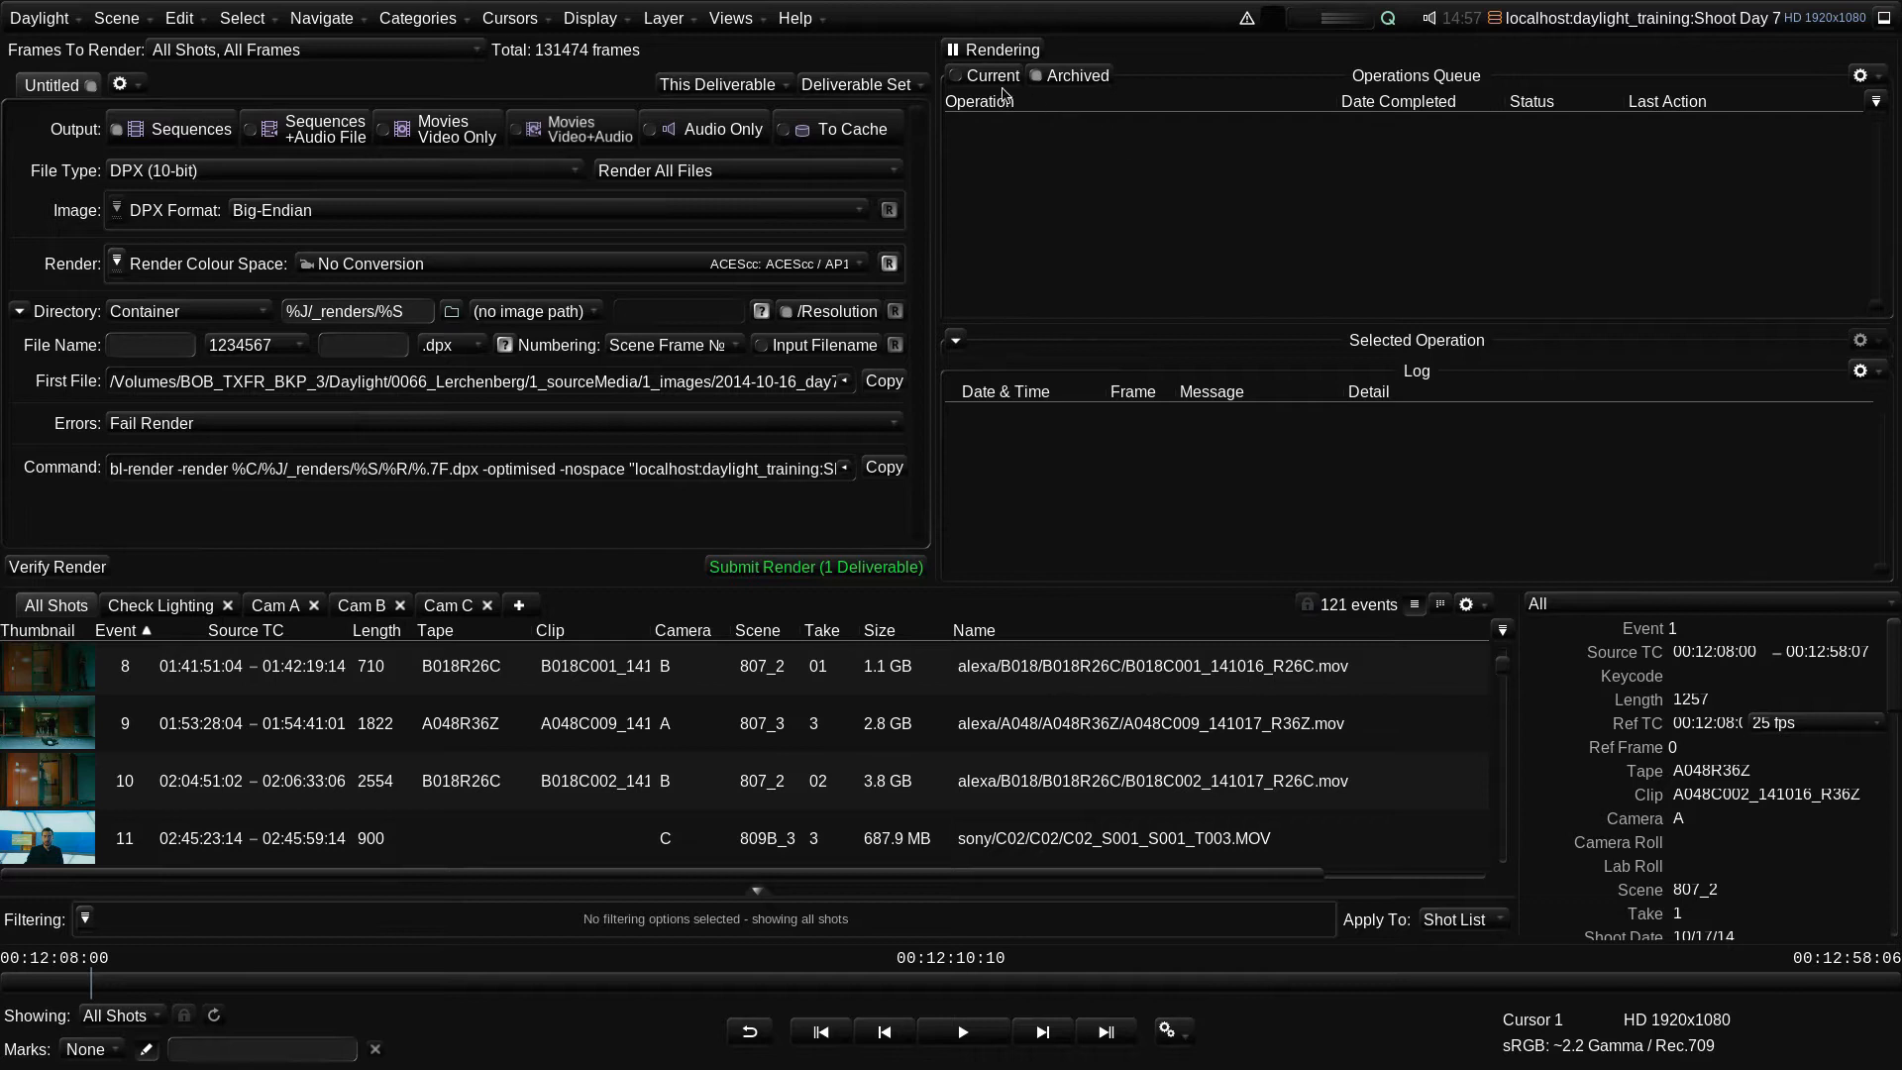
pyautogui.click(995, 79)
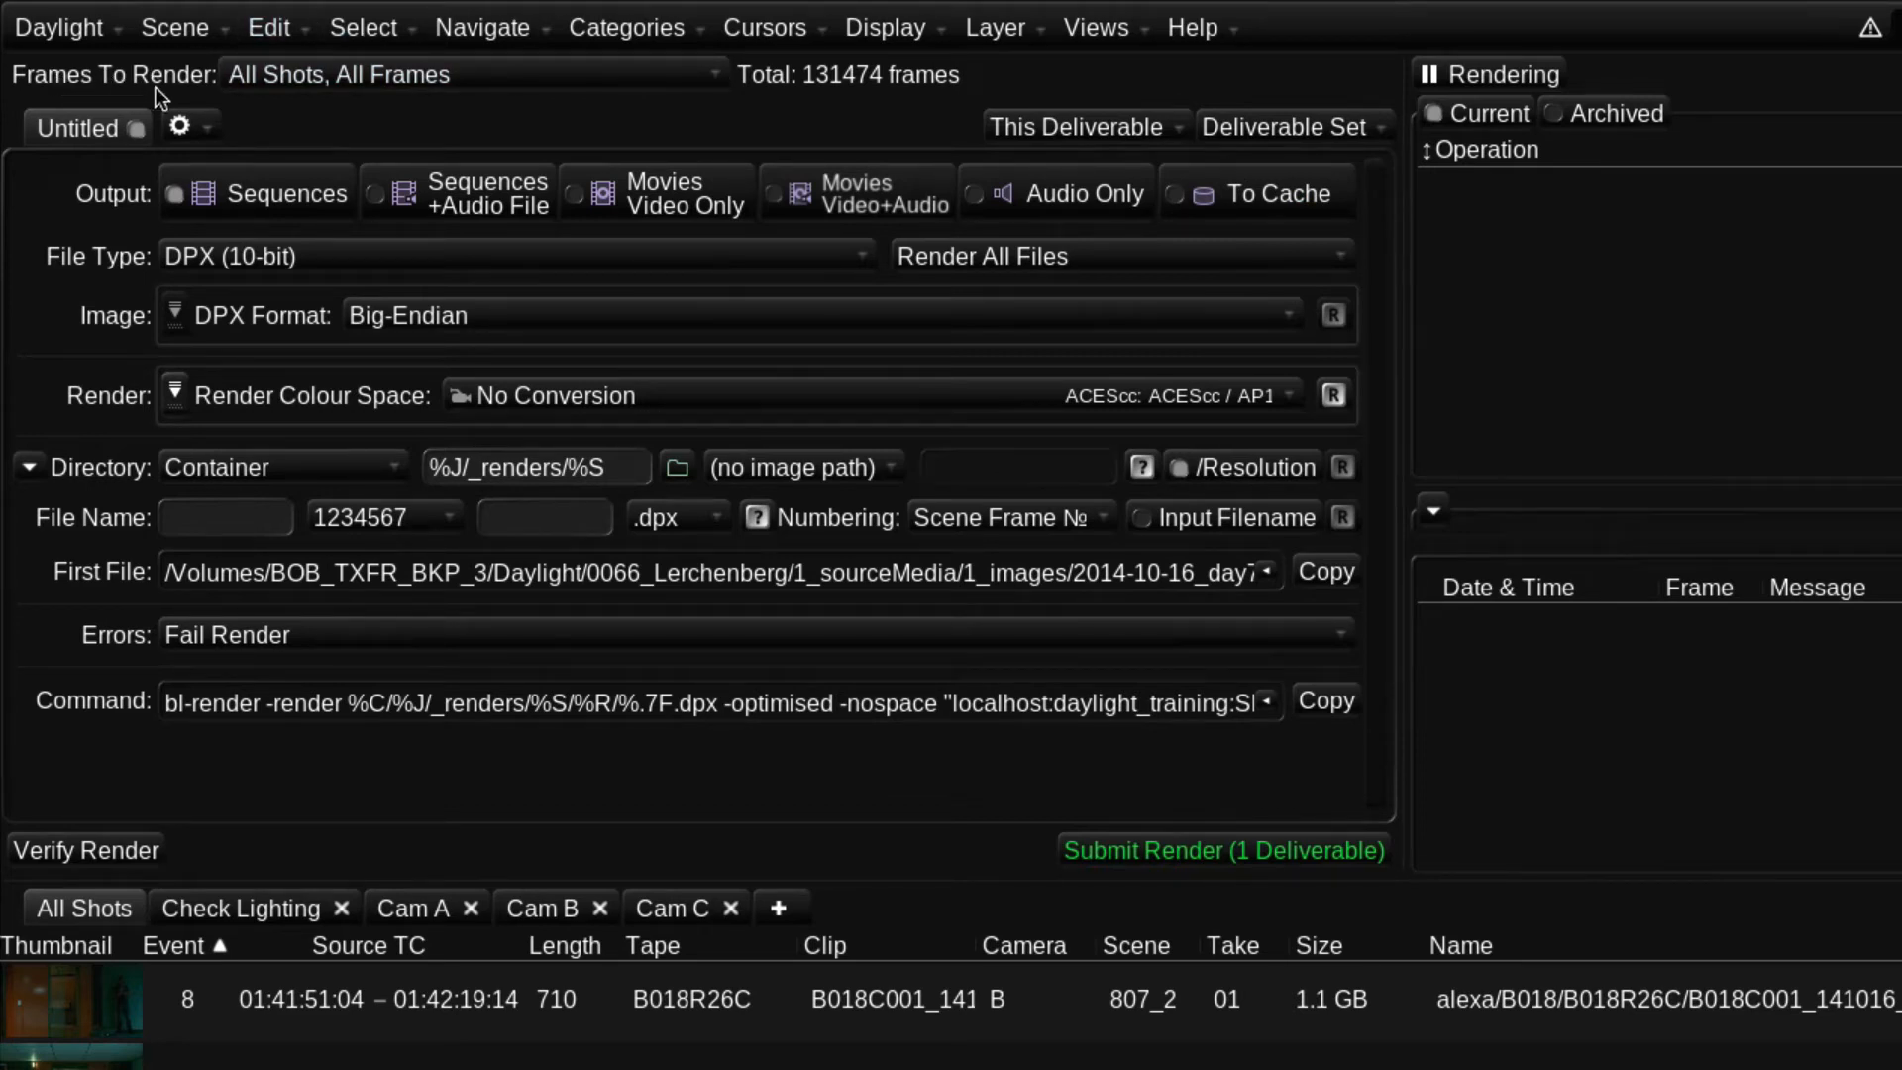
# Step: Set the frames to render to All Shots, All Frames and view the file types available for sequences
pyautogui.click(484, 75)
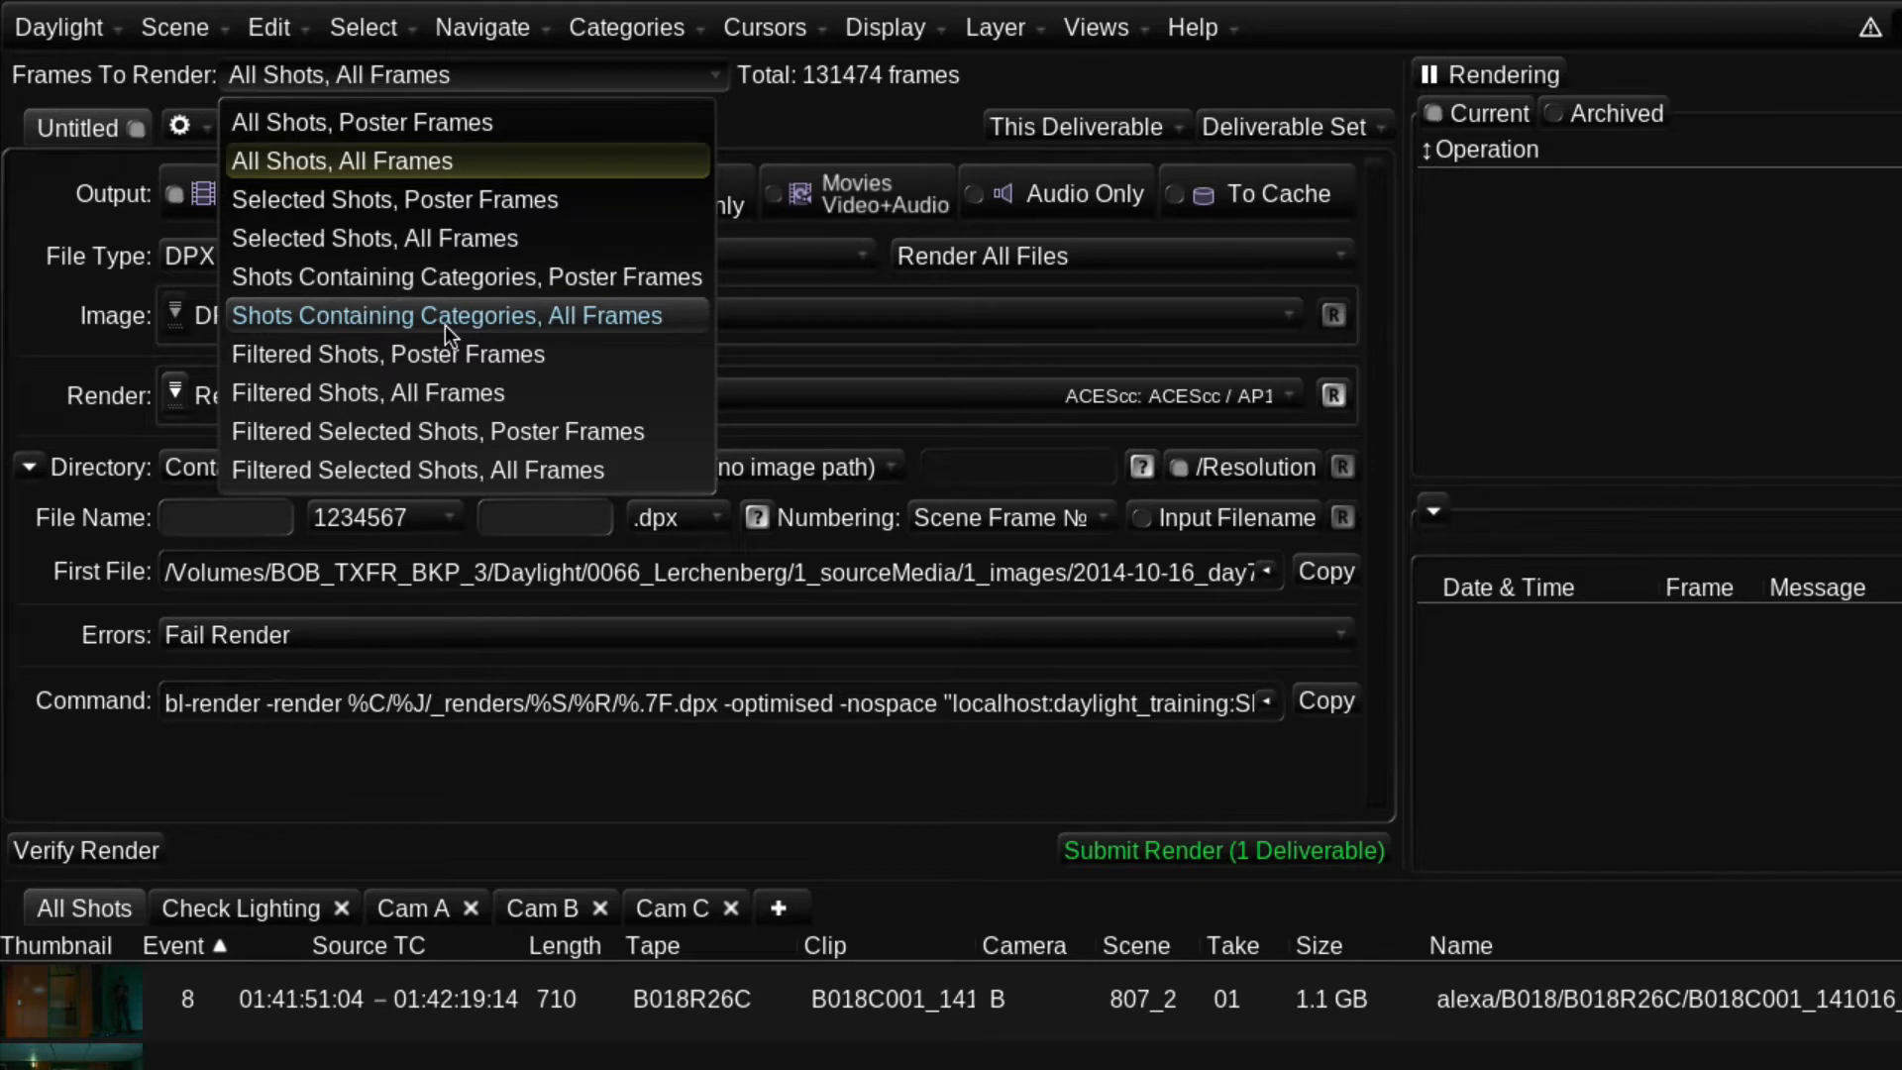
pyautogui.click(468, 164)
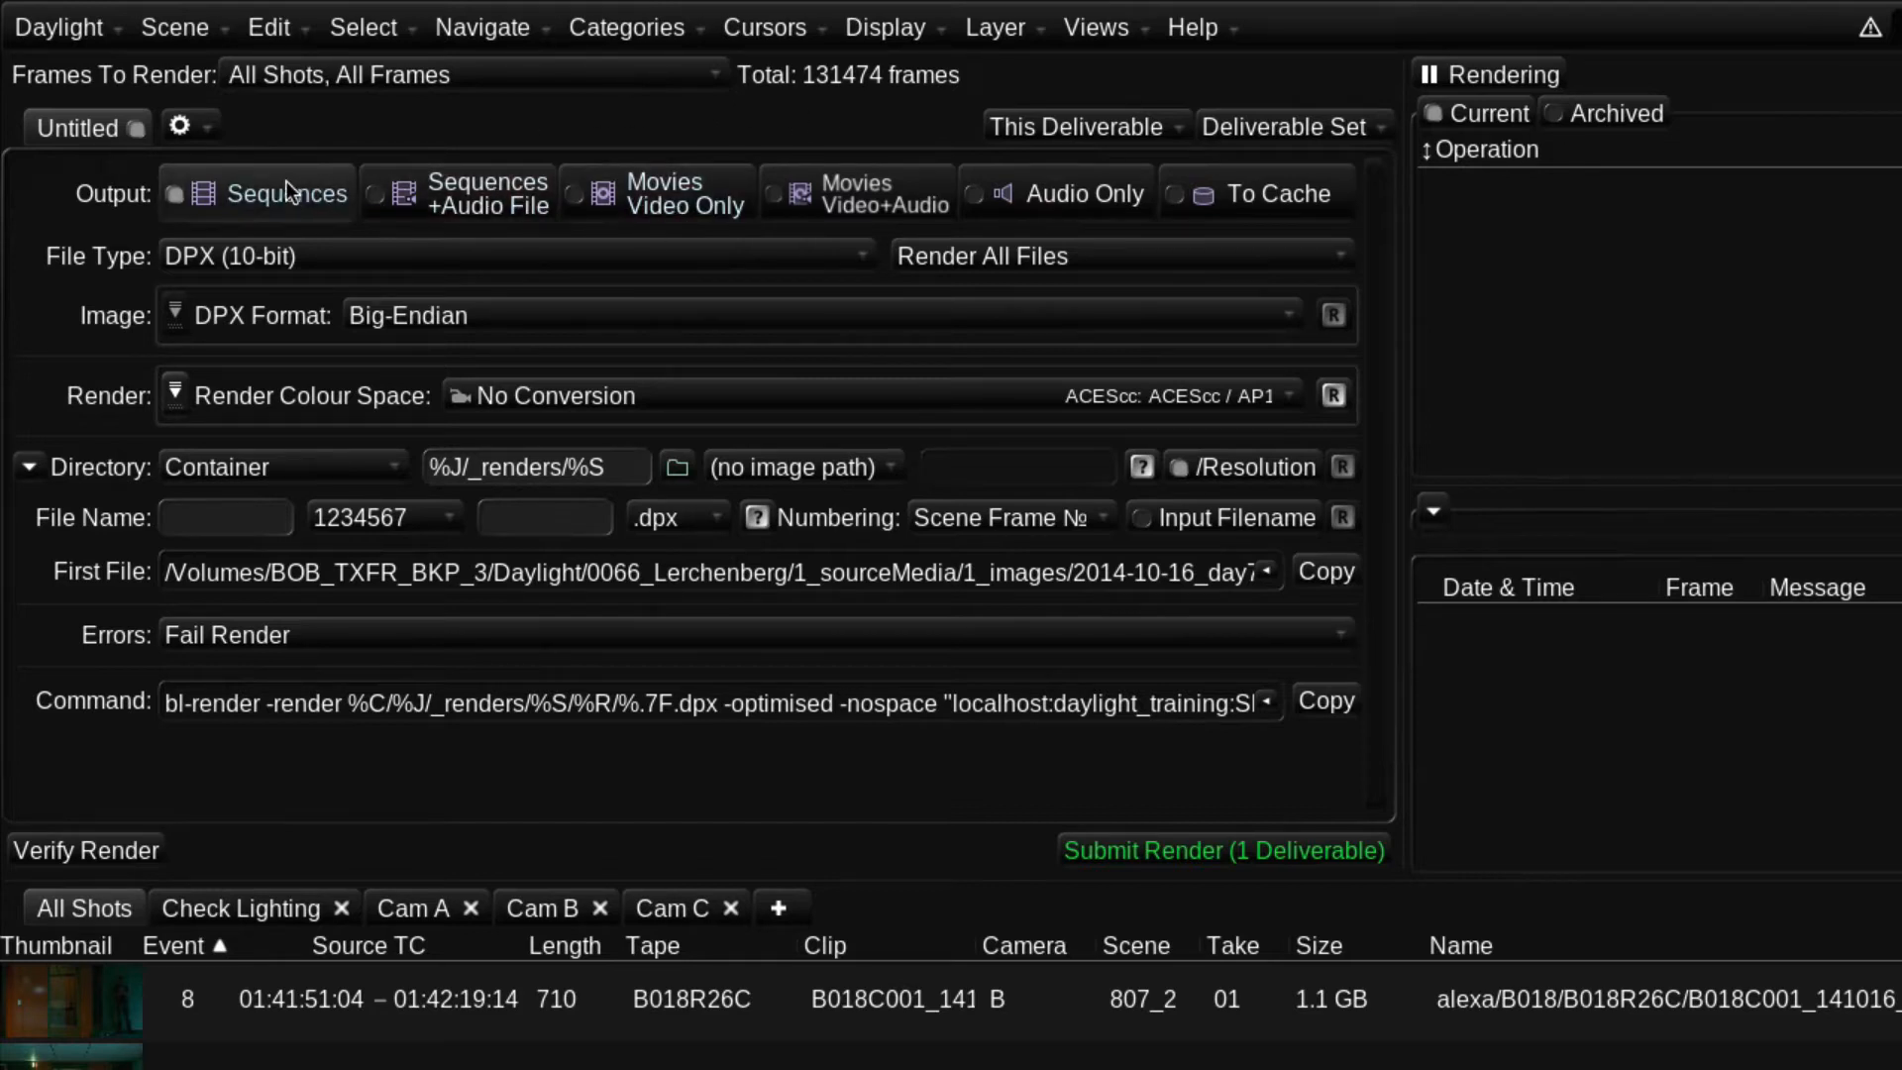
pyautogui.click(323, 258)
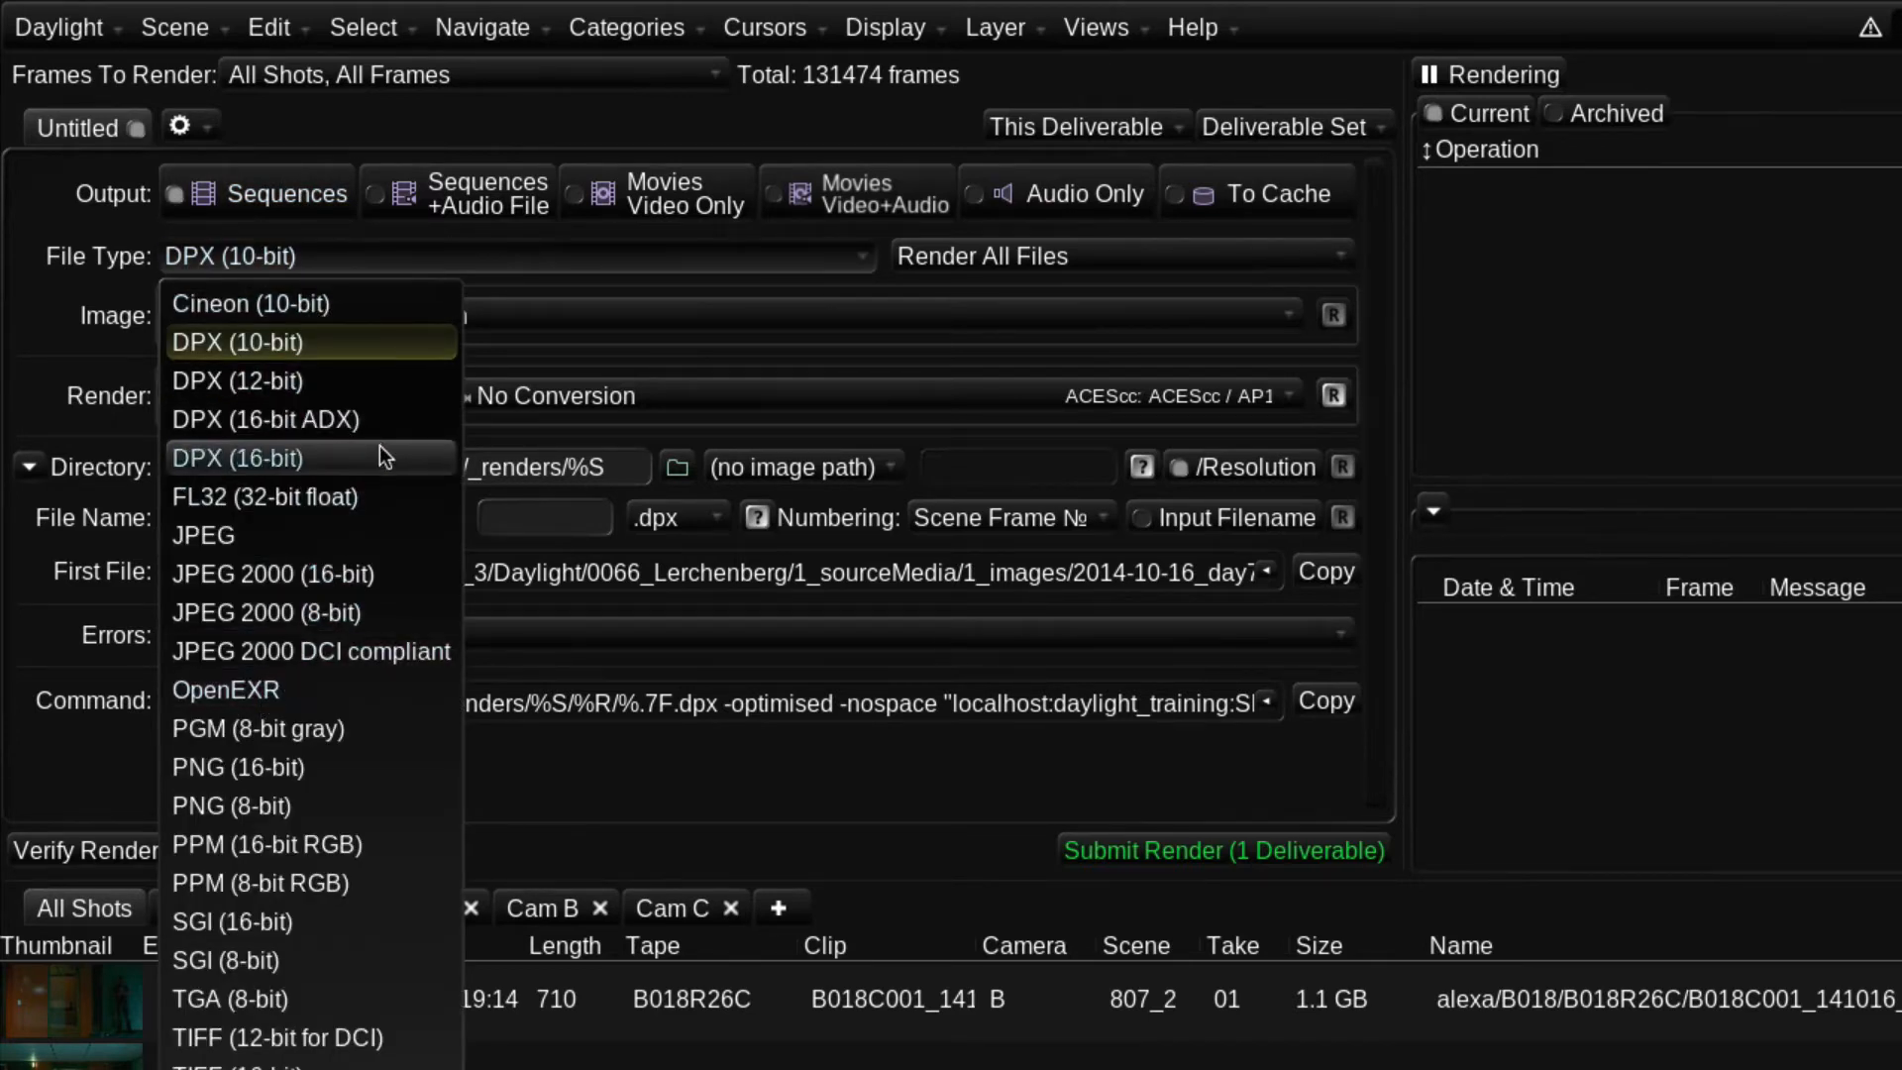
pyautogui.click(444, 261)
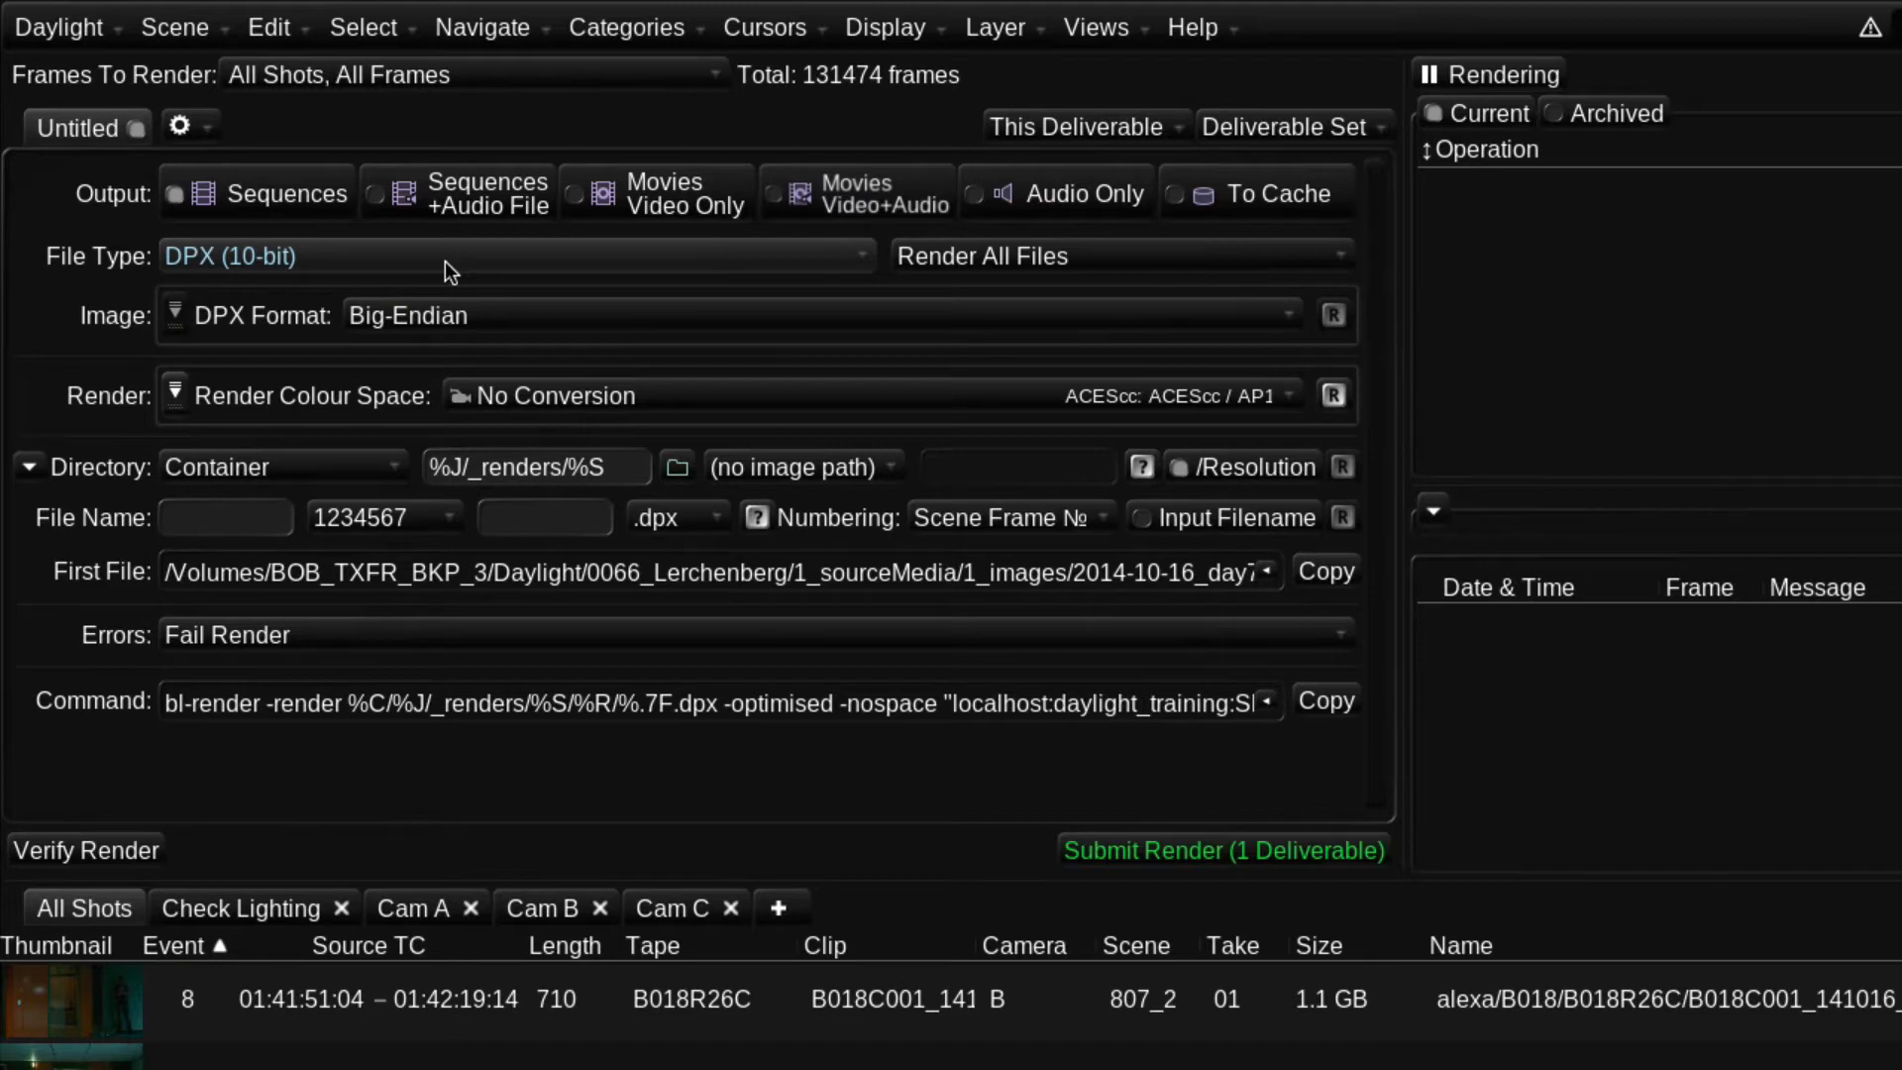
# Step: Set the deliverable's output to Movies Video+Audio with the file type MXF Movie (Avid OP-Atom)
pyautogui.click(899, 192)
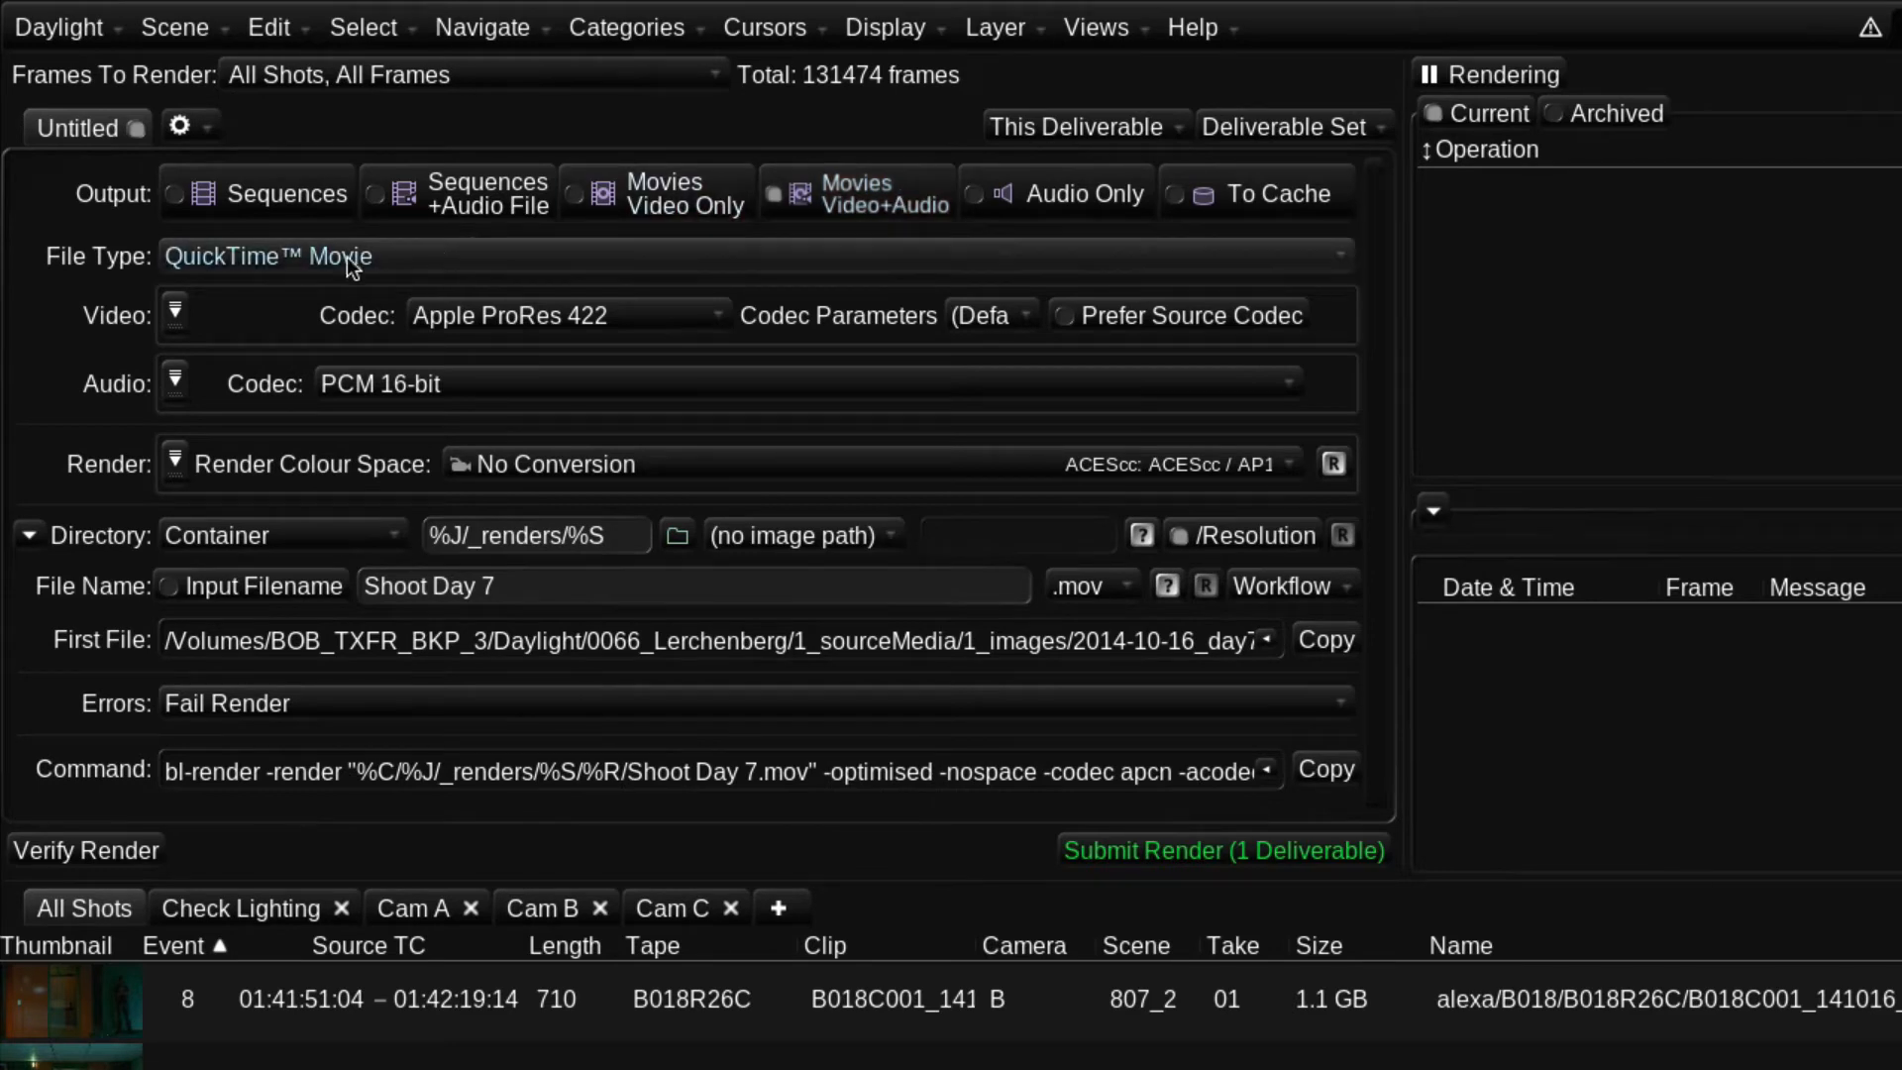
pyautogui.click(402, 259)
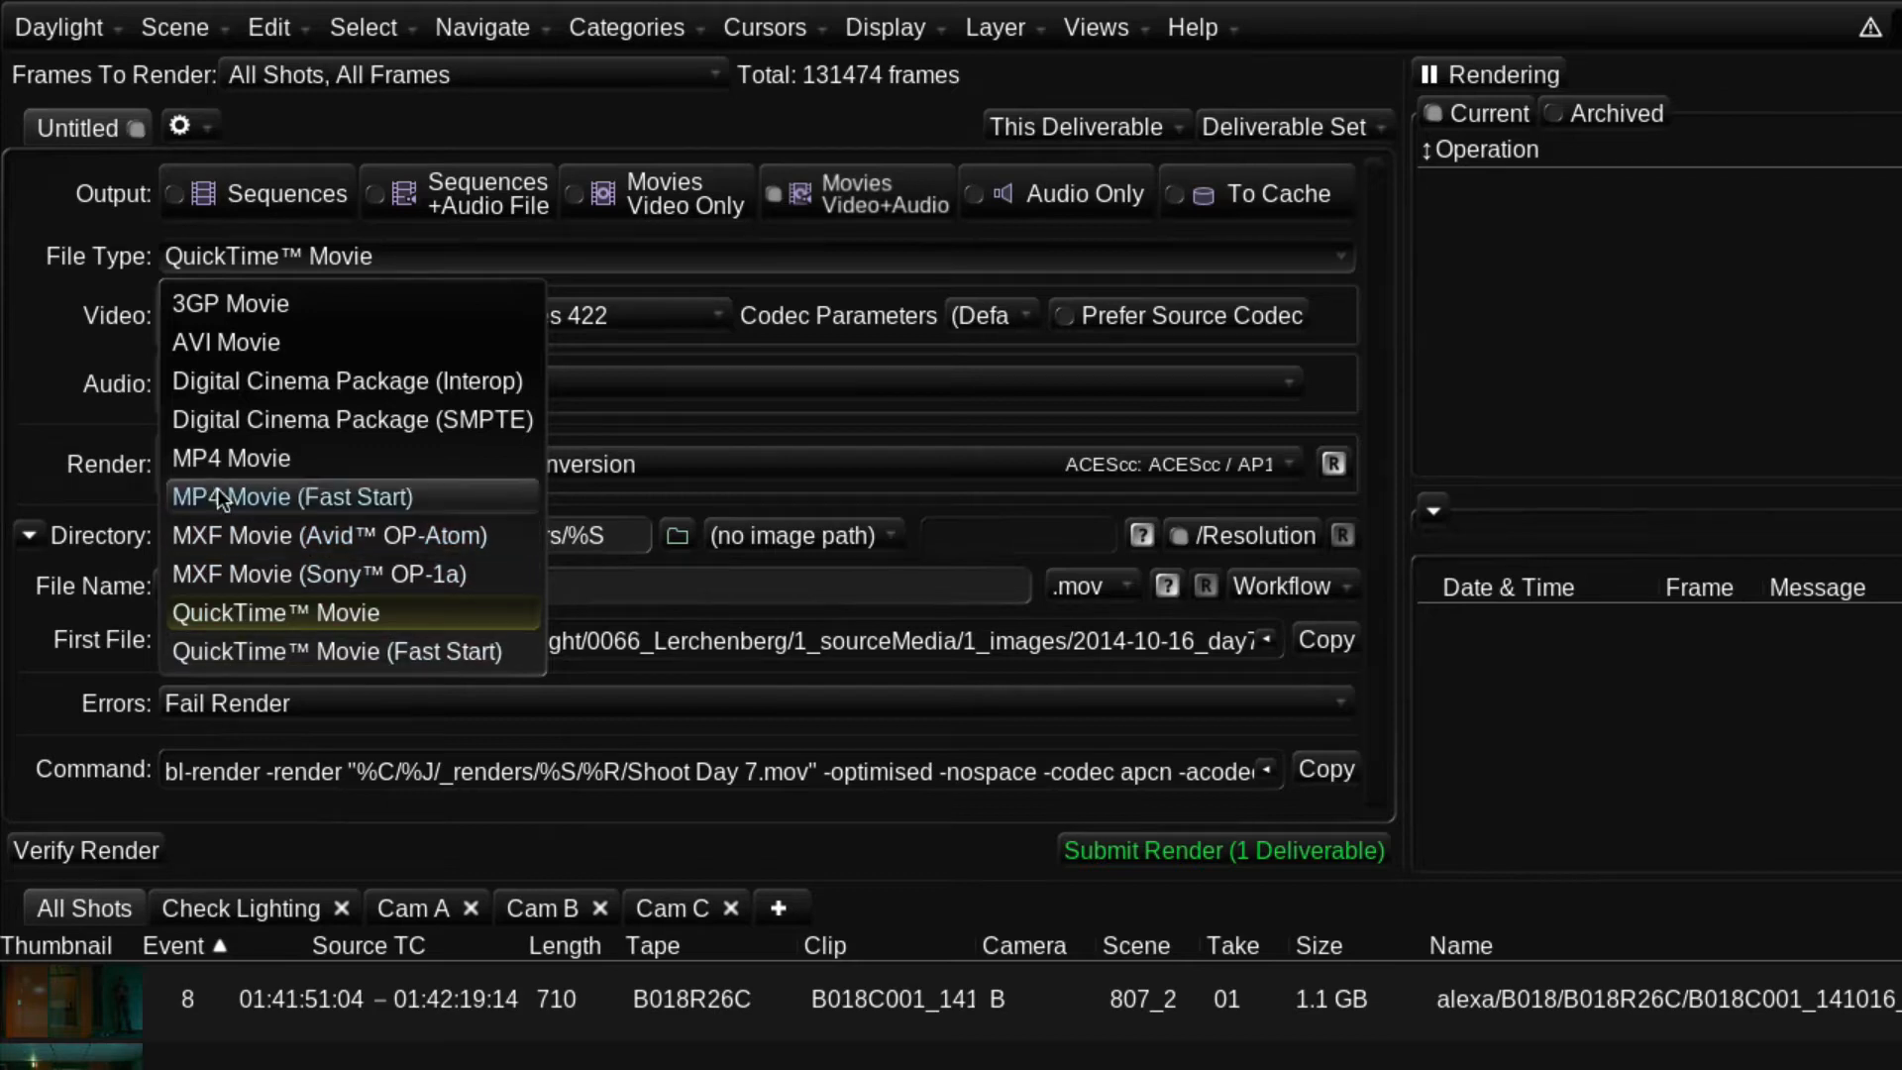
pyautogui.click(256, 536)
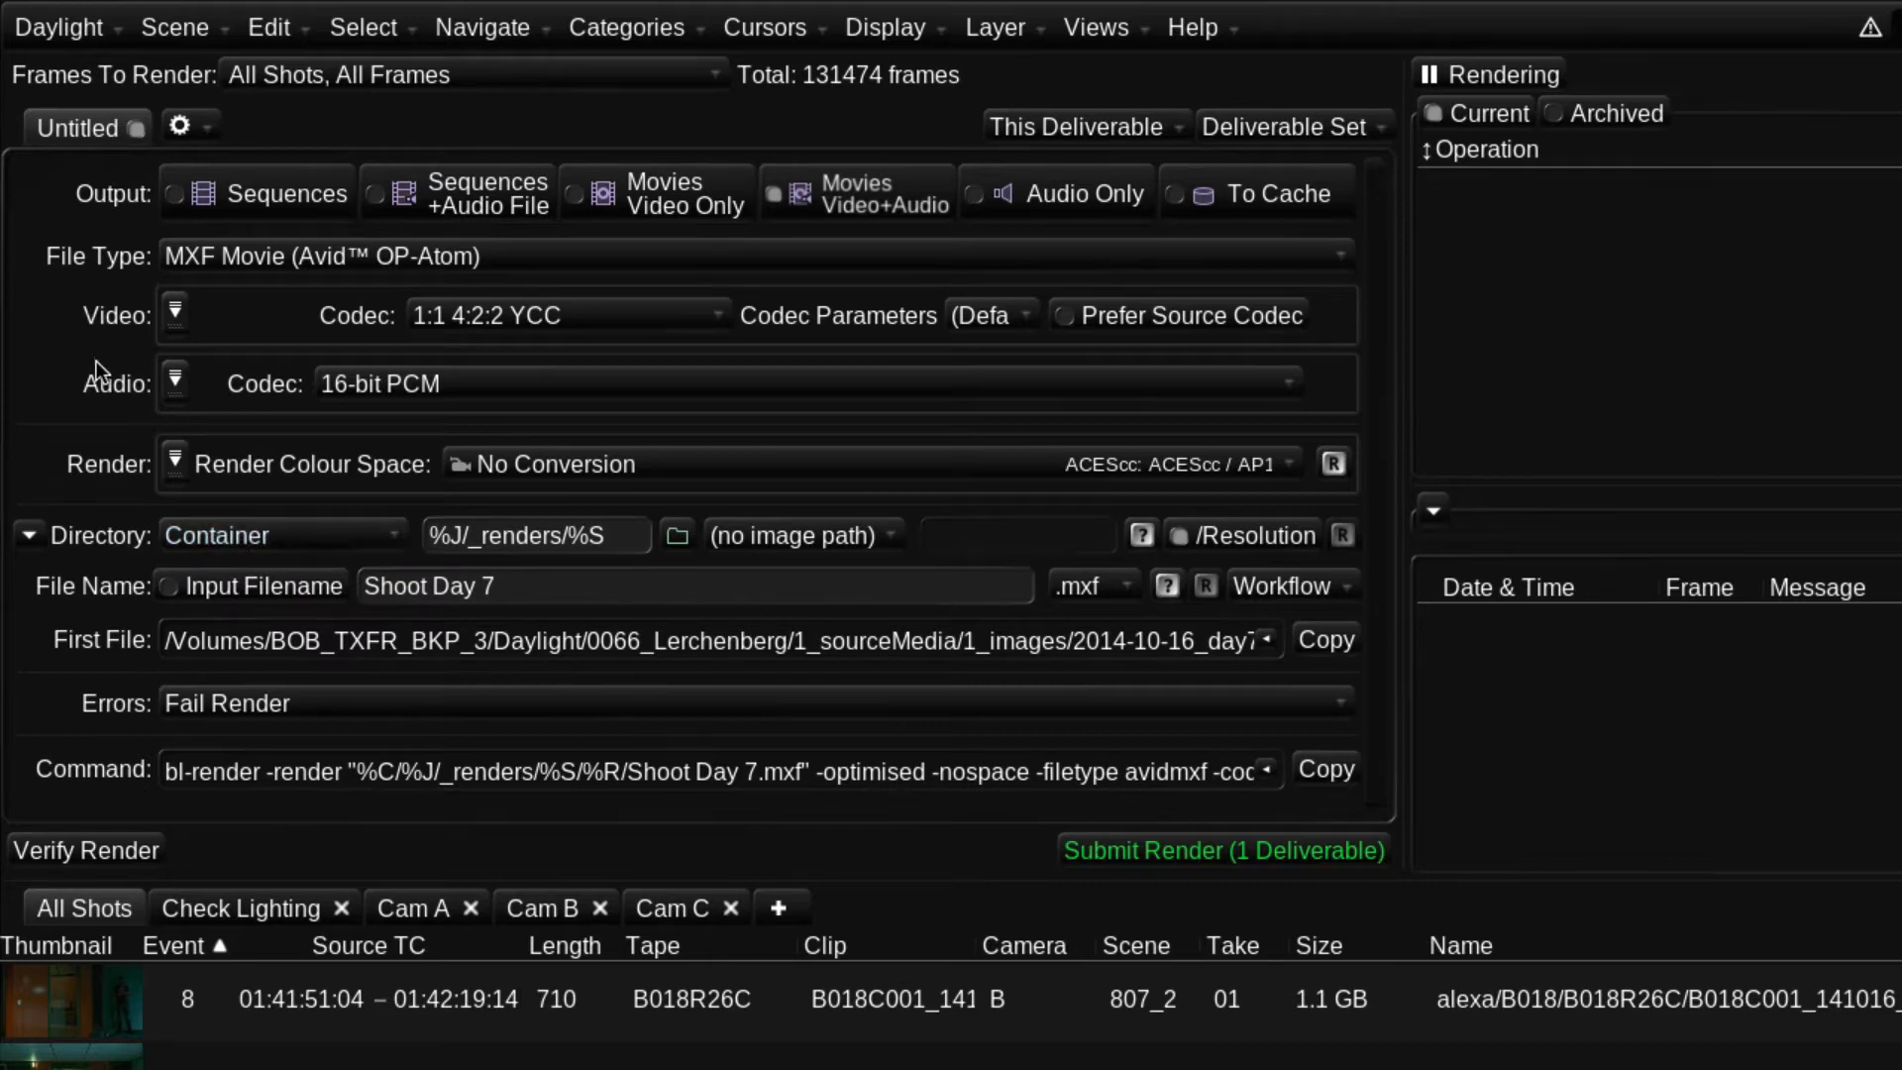
# Step: Set the video codec to DNxHD 36 and the audio codec to 24-bit PCM
pyautogui.click(492, 322)
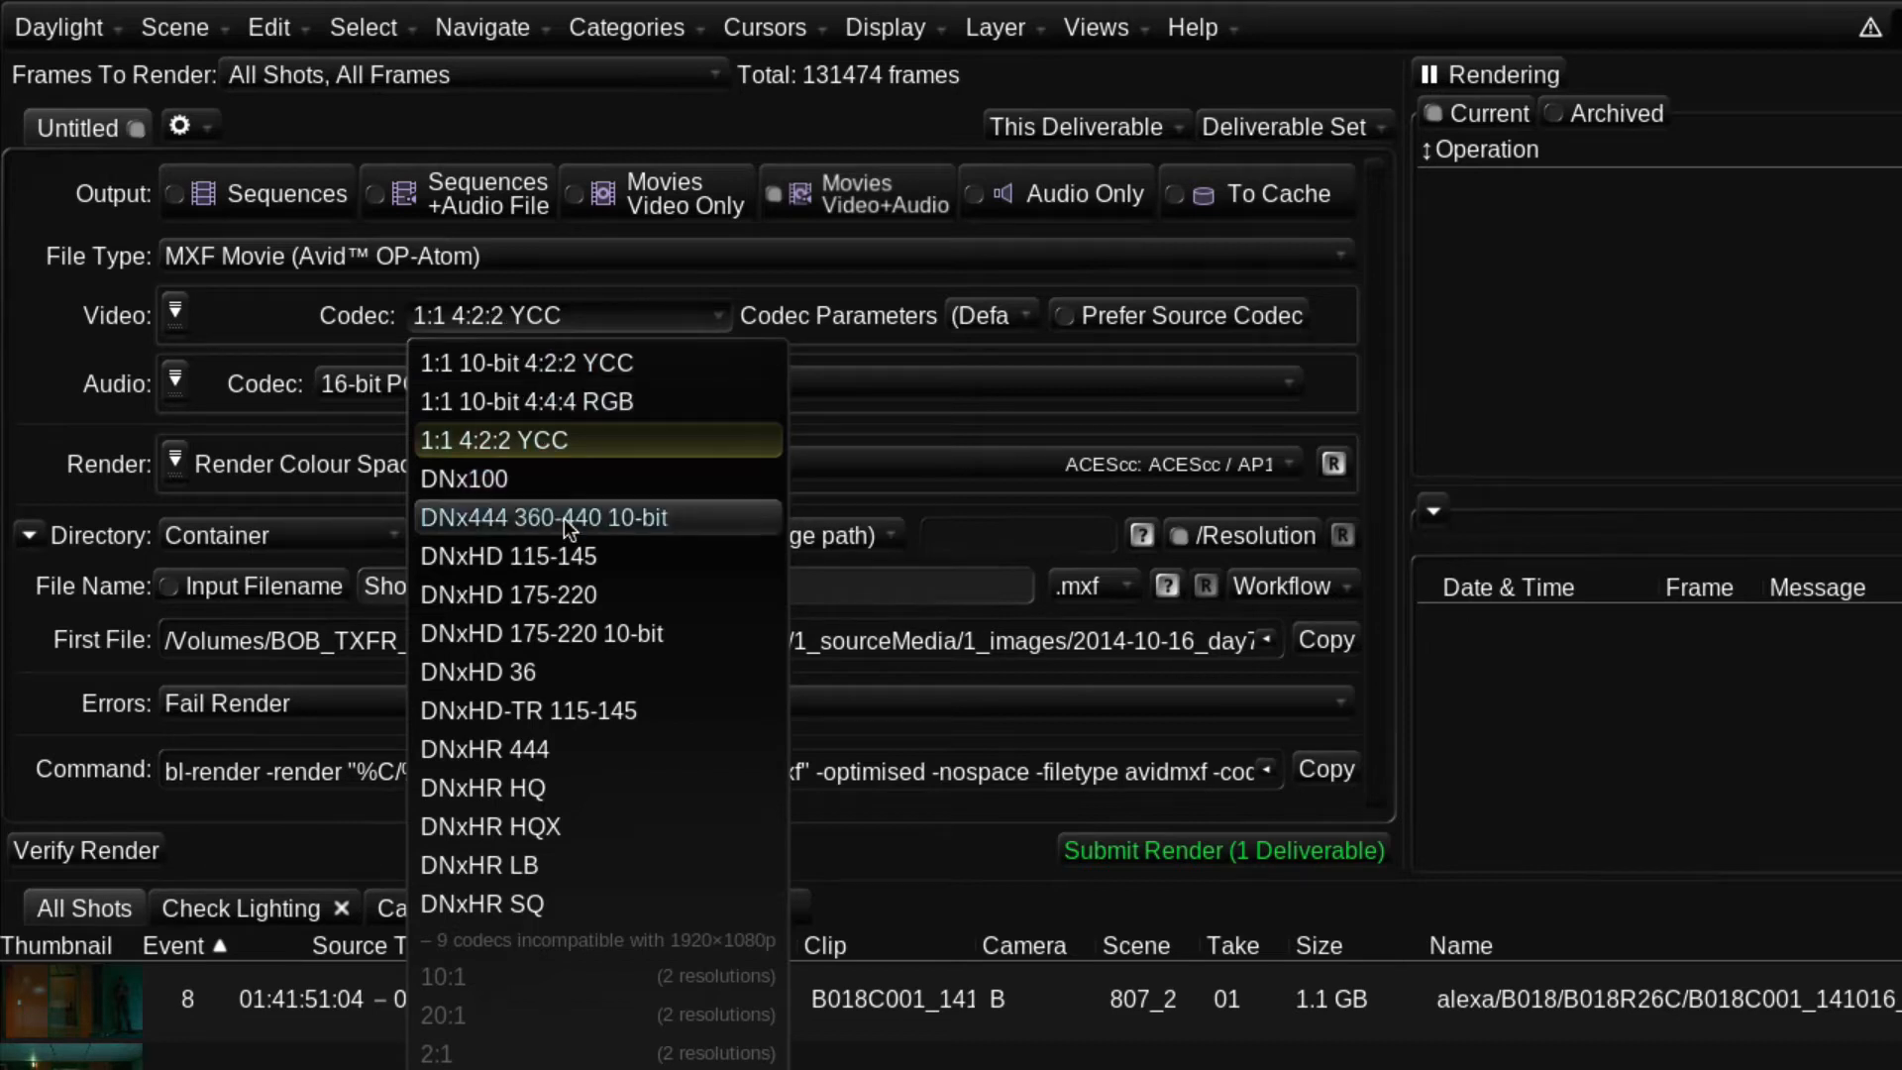
pyautogui.click(574, 670)
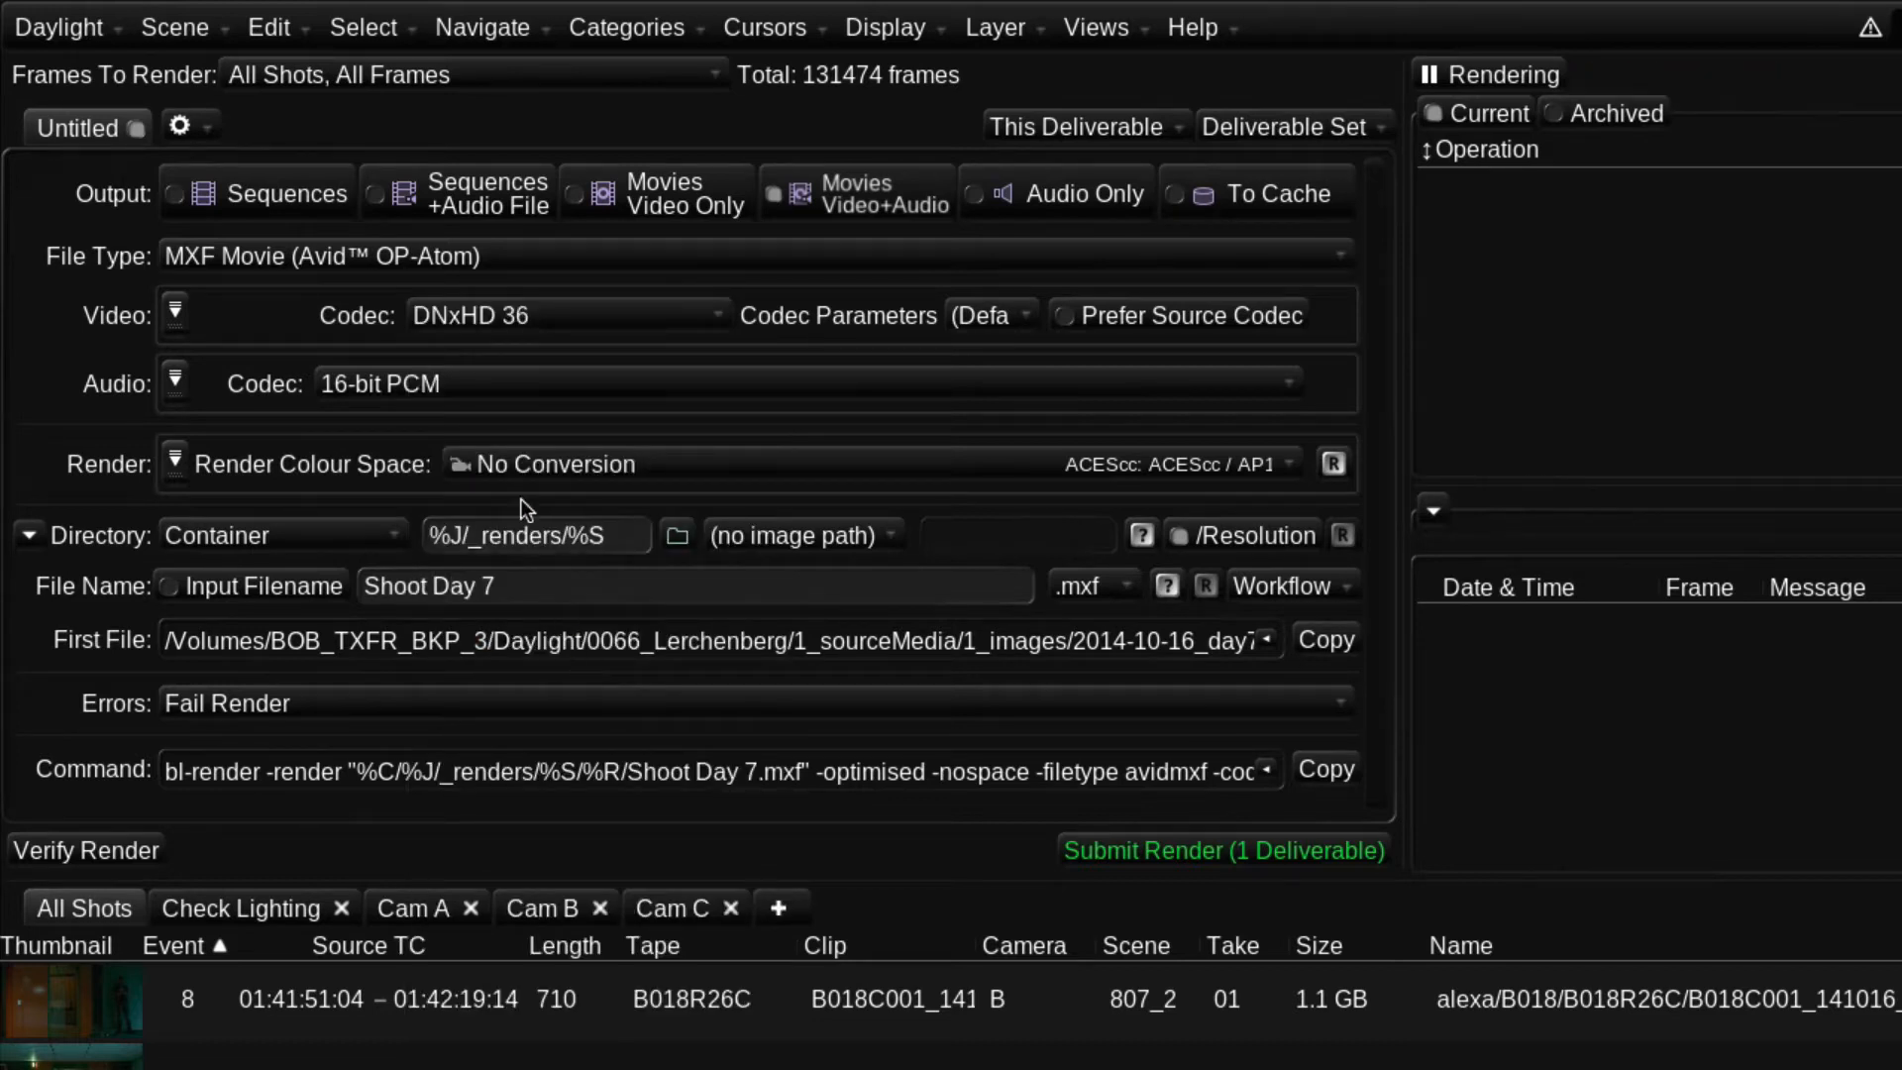
pyautogui.click(476, 377)
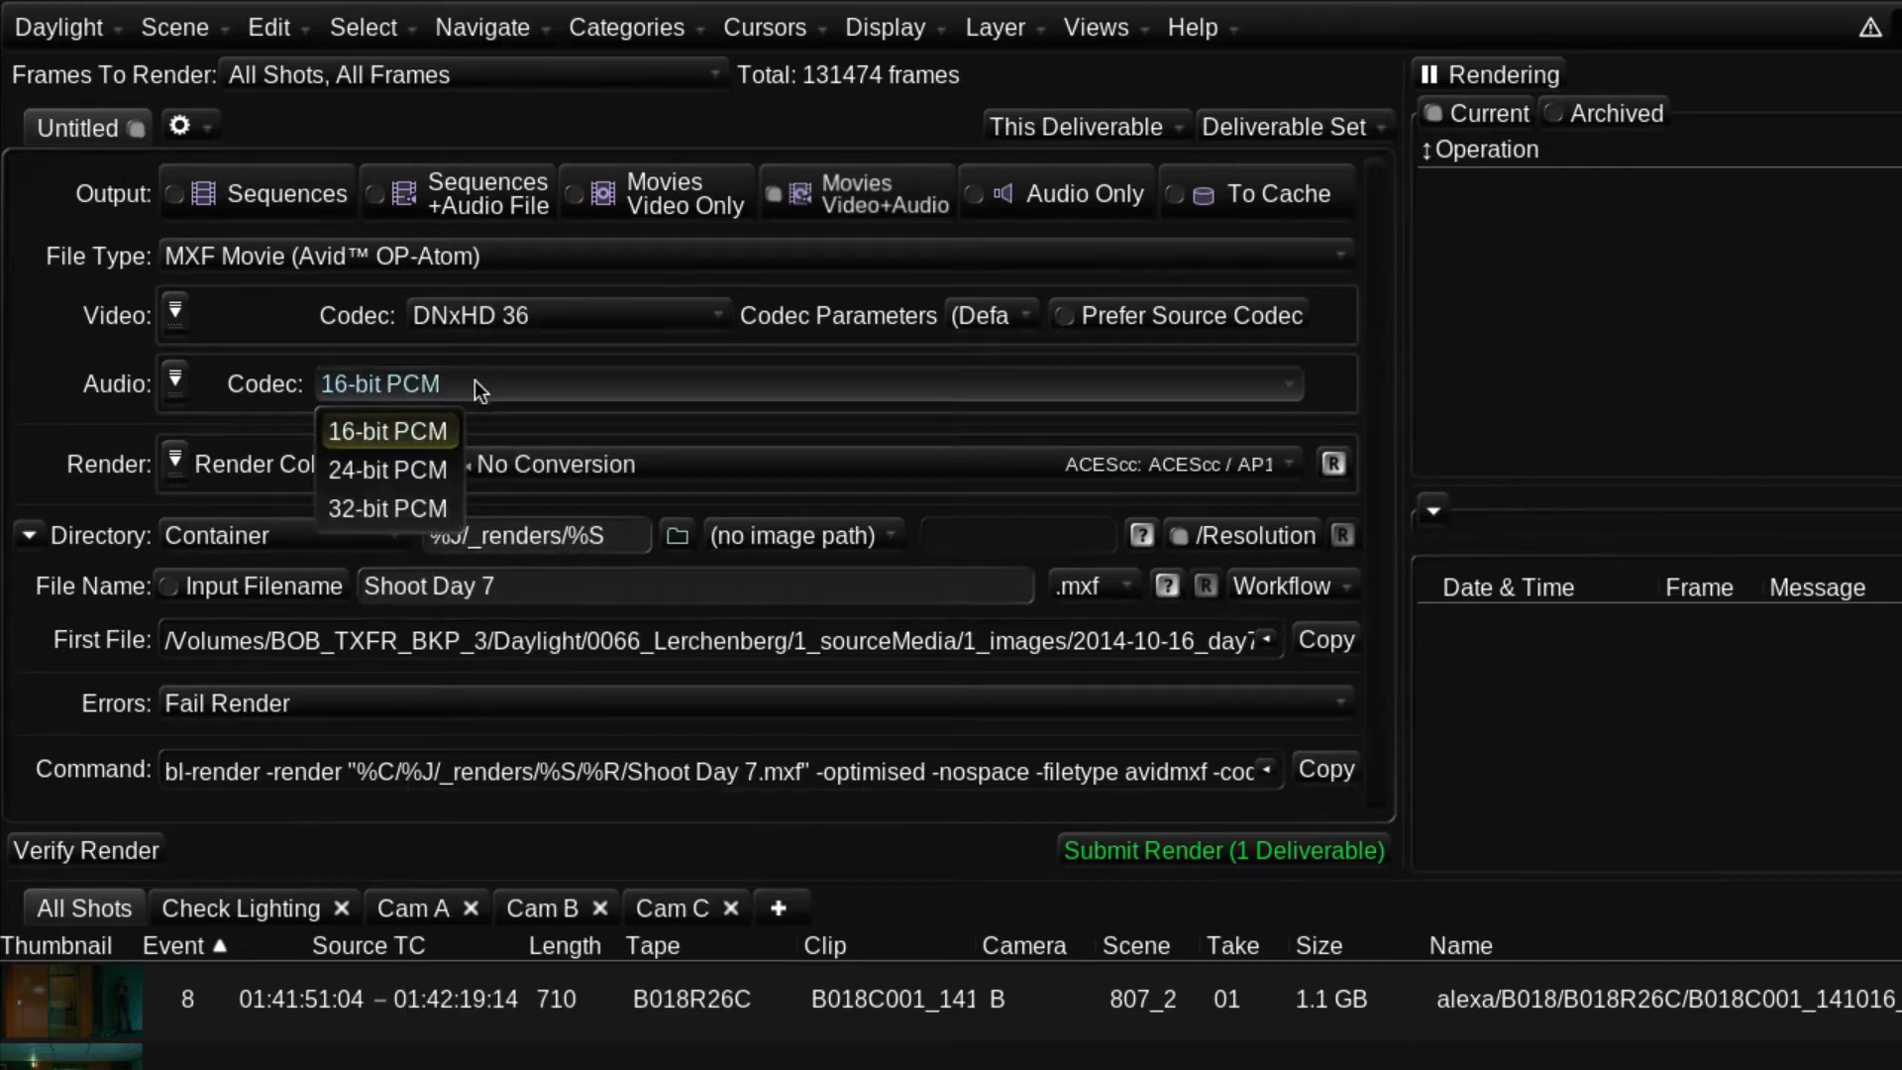
pyautogui.click(394, 470)
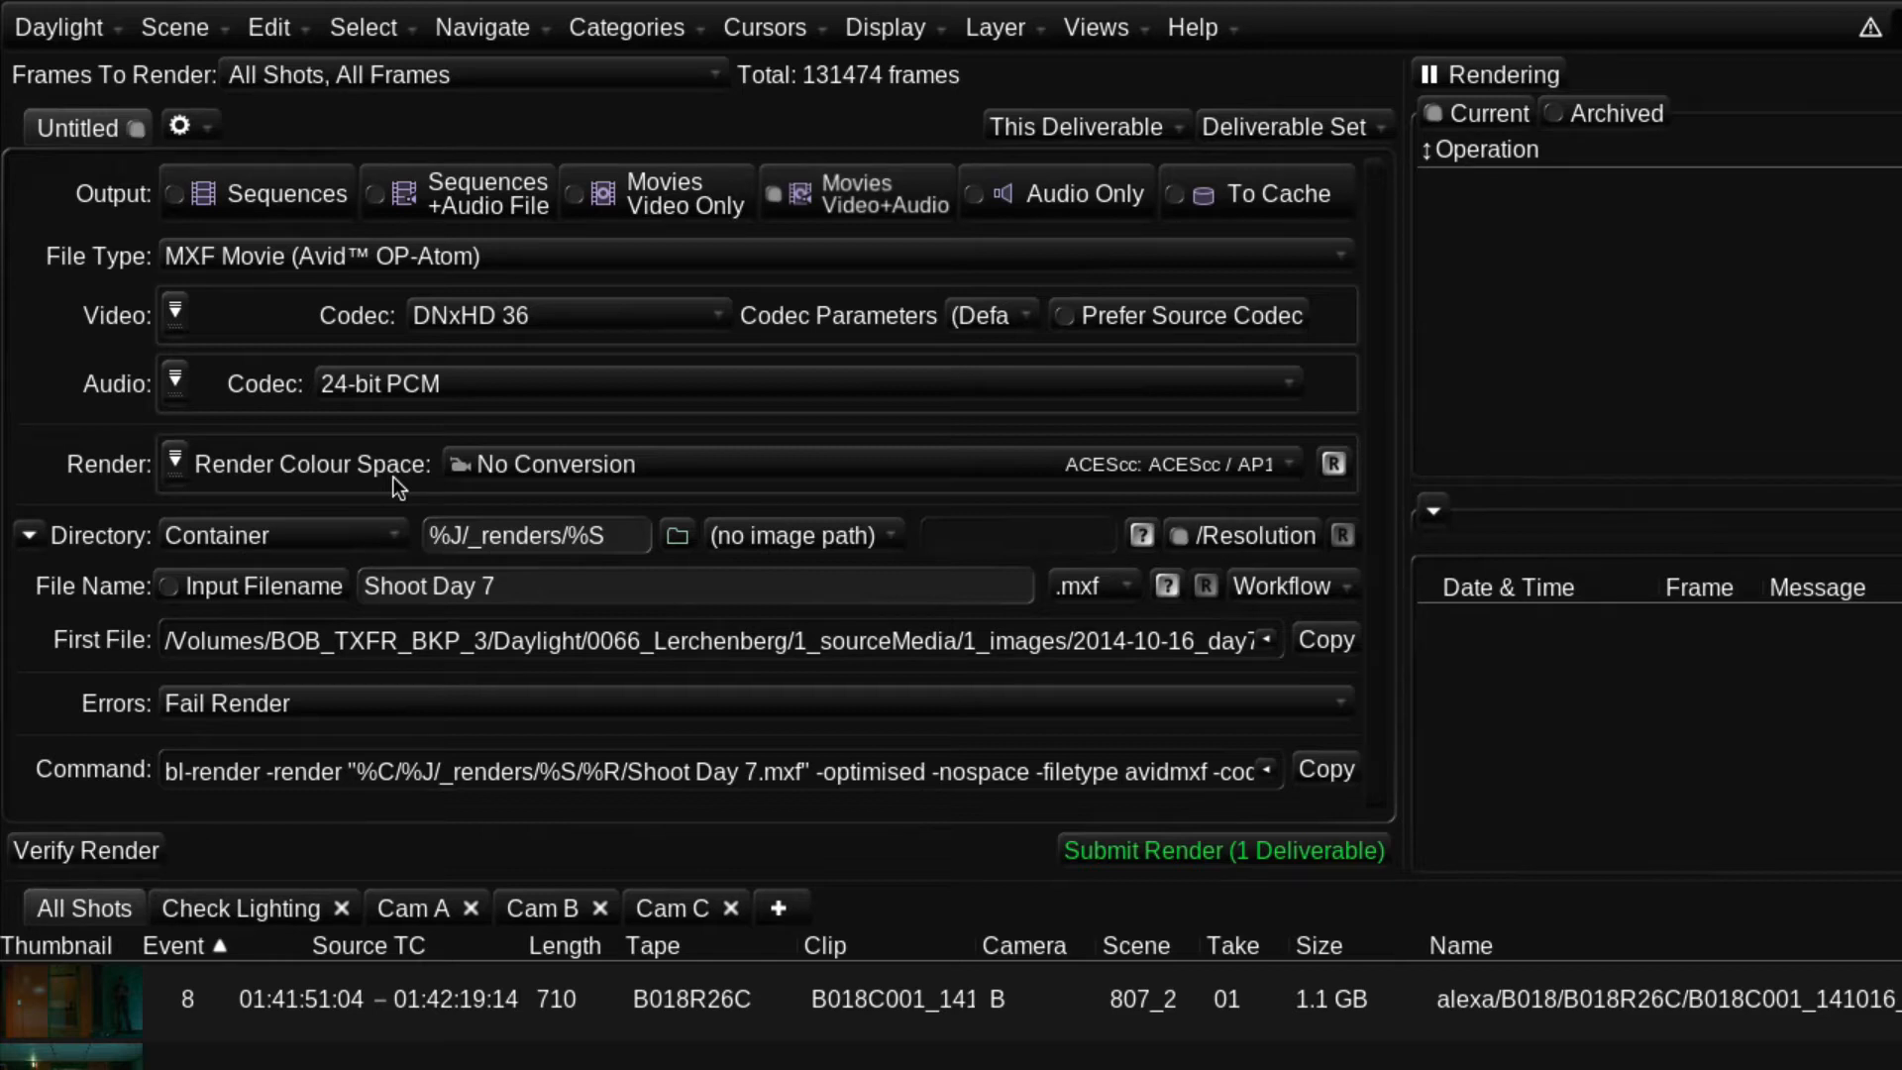
# Step: Add the Channels option to the audio settings and set it to Auto (from source)
pyautogui.click(177, 379)
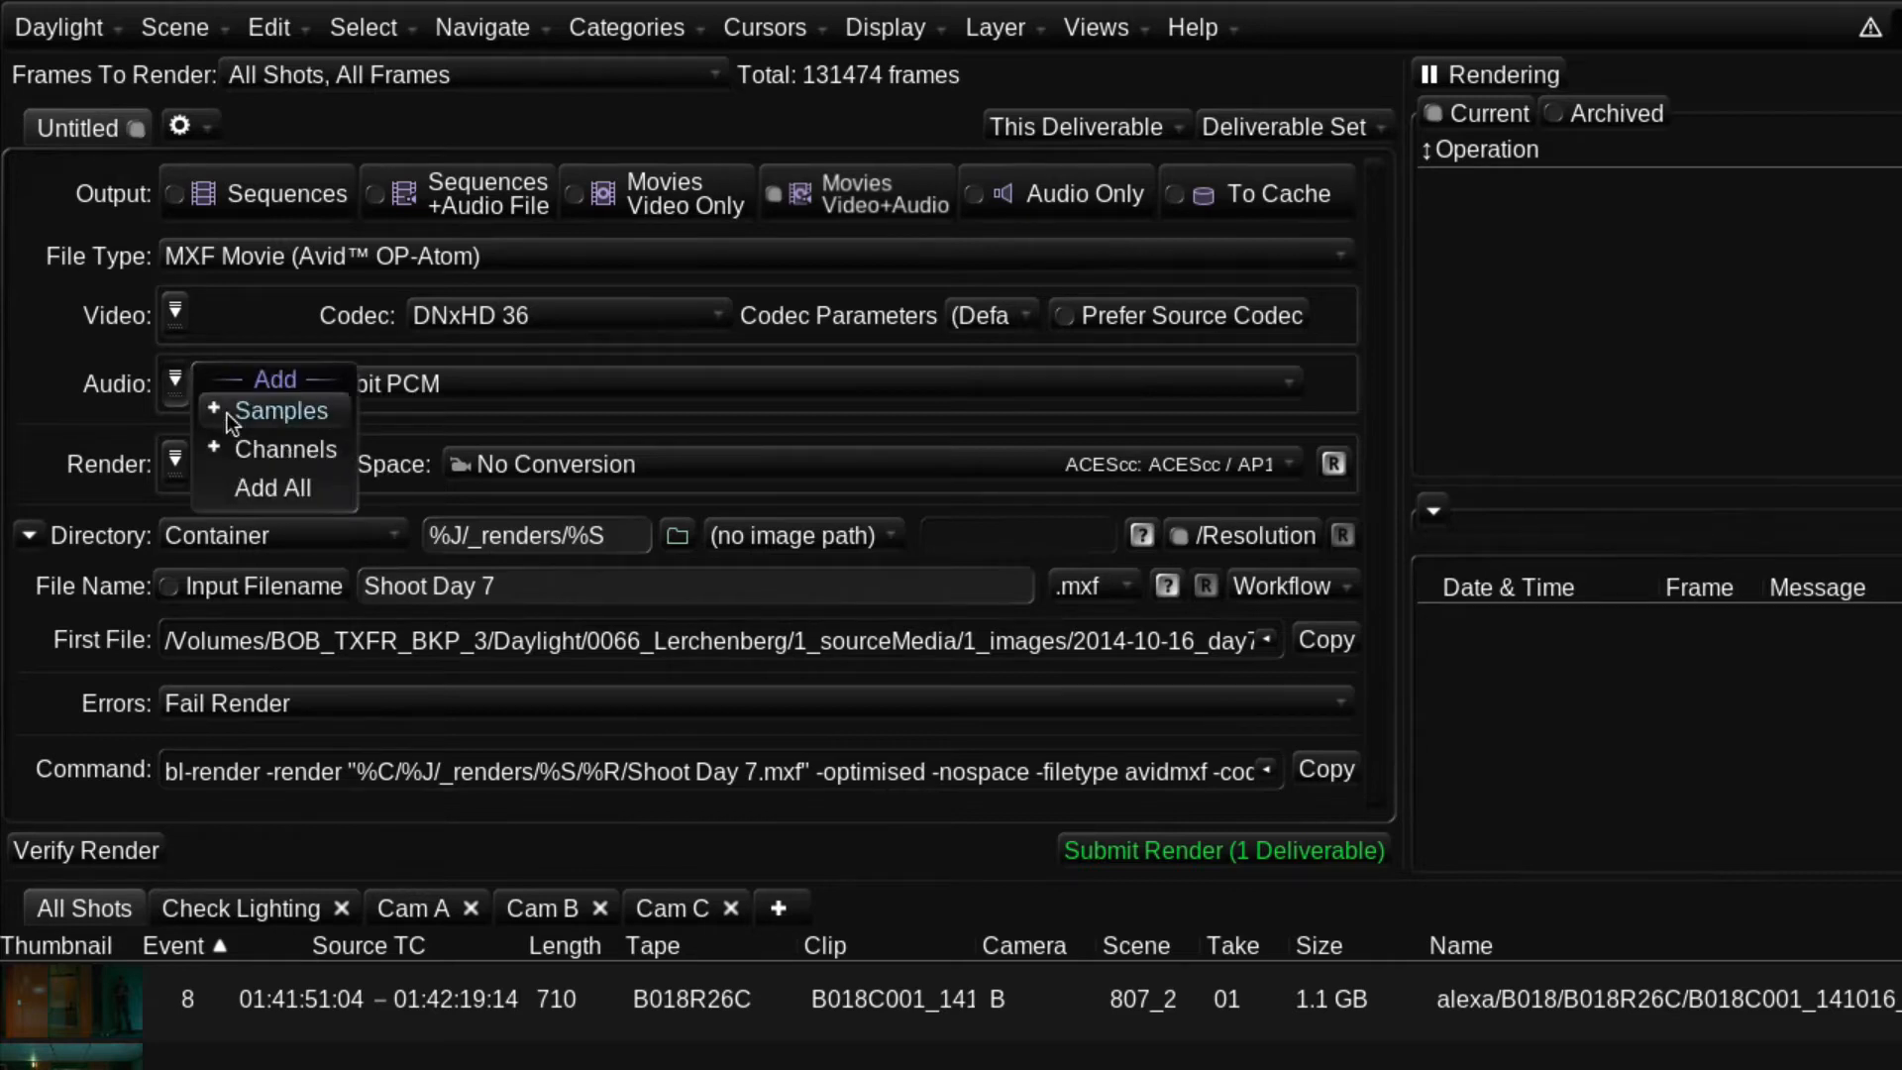
pyautogui.click(249, 451)
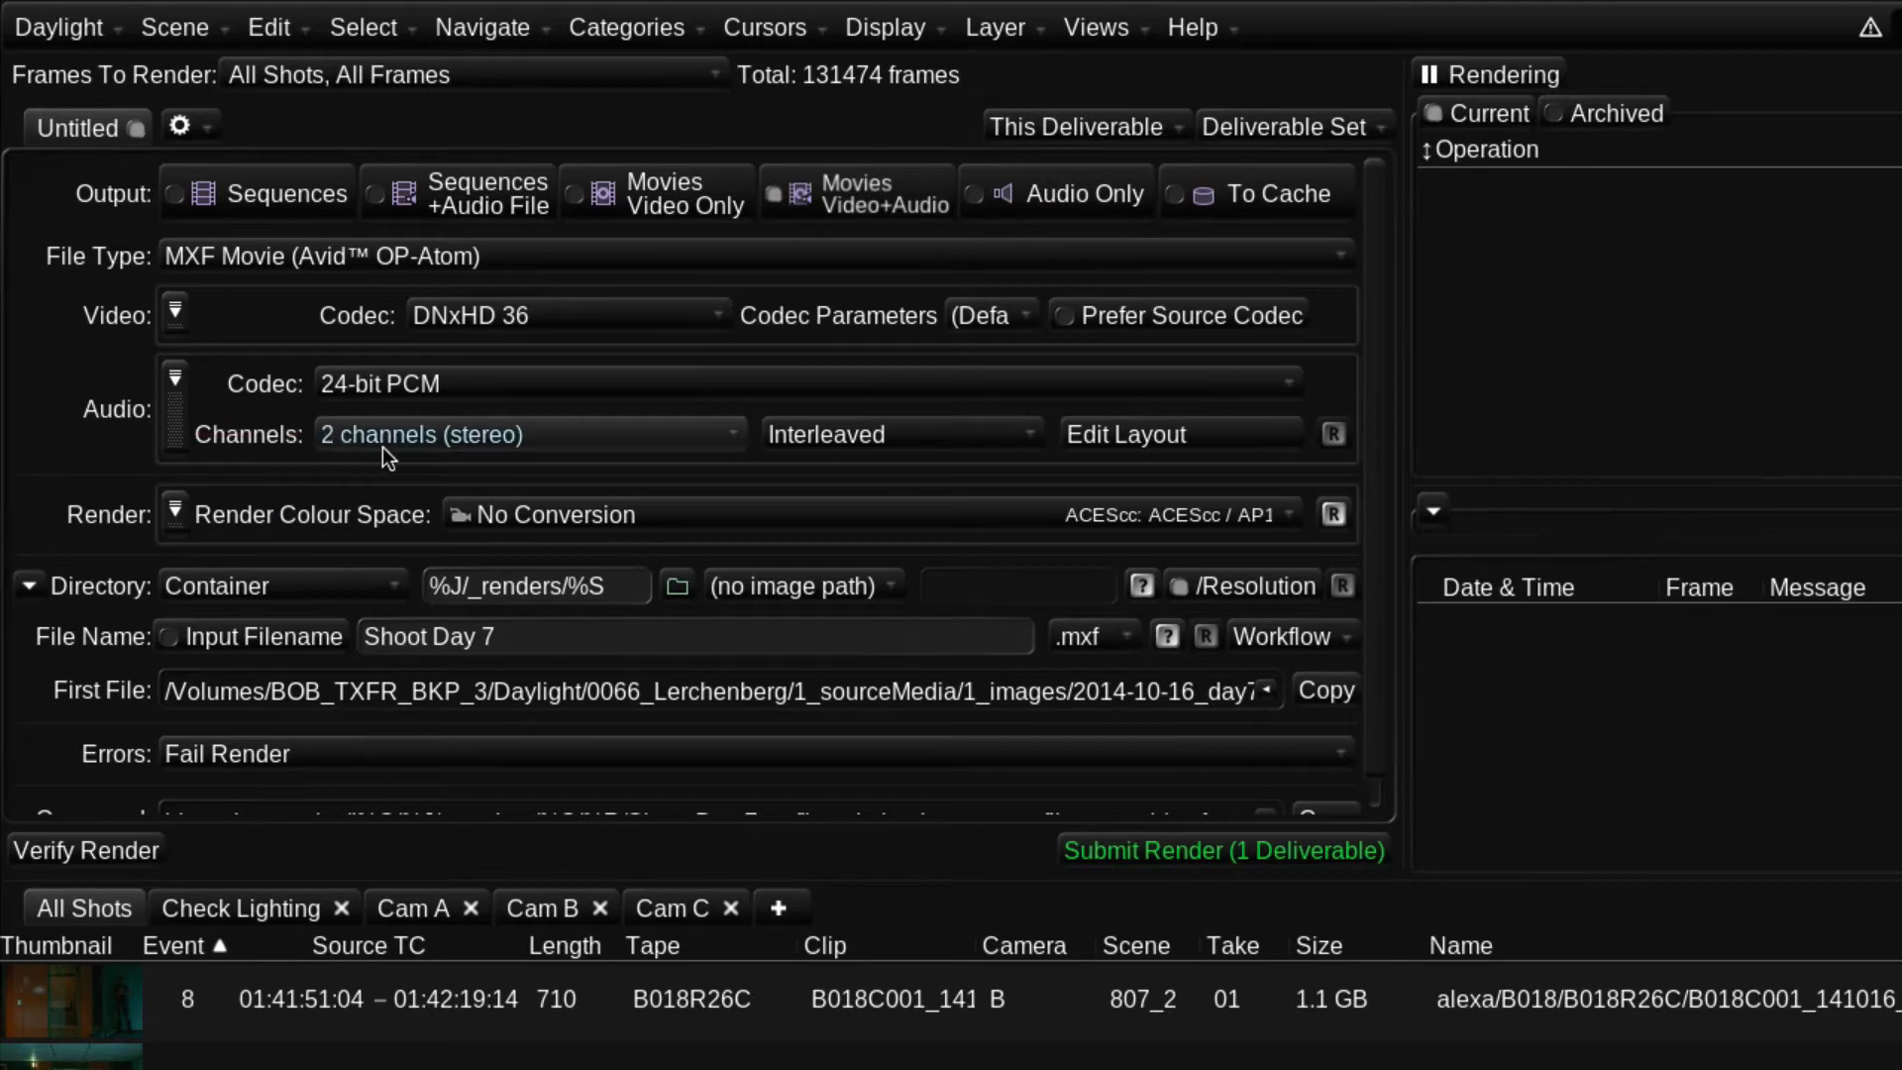
pyautogui.click(567, 441)
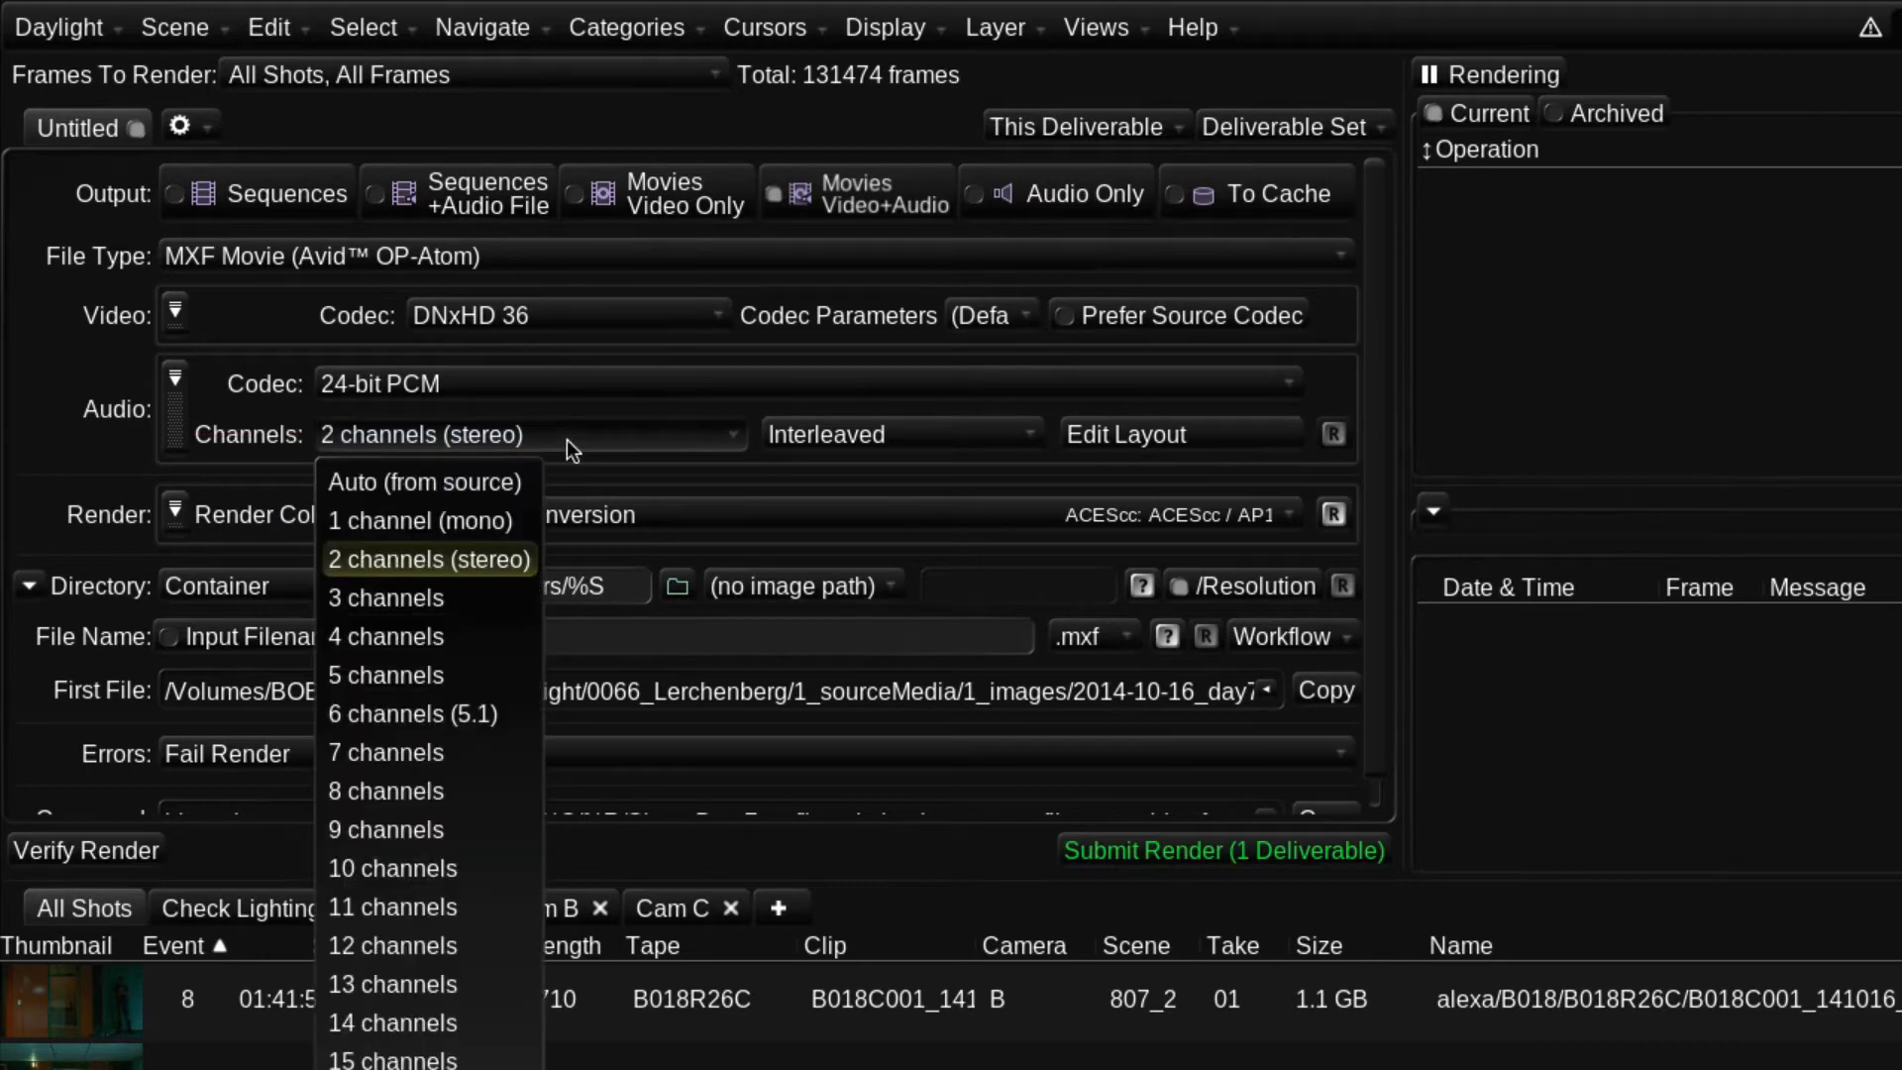
pyautogui.click(379, 486)
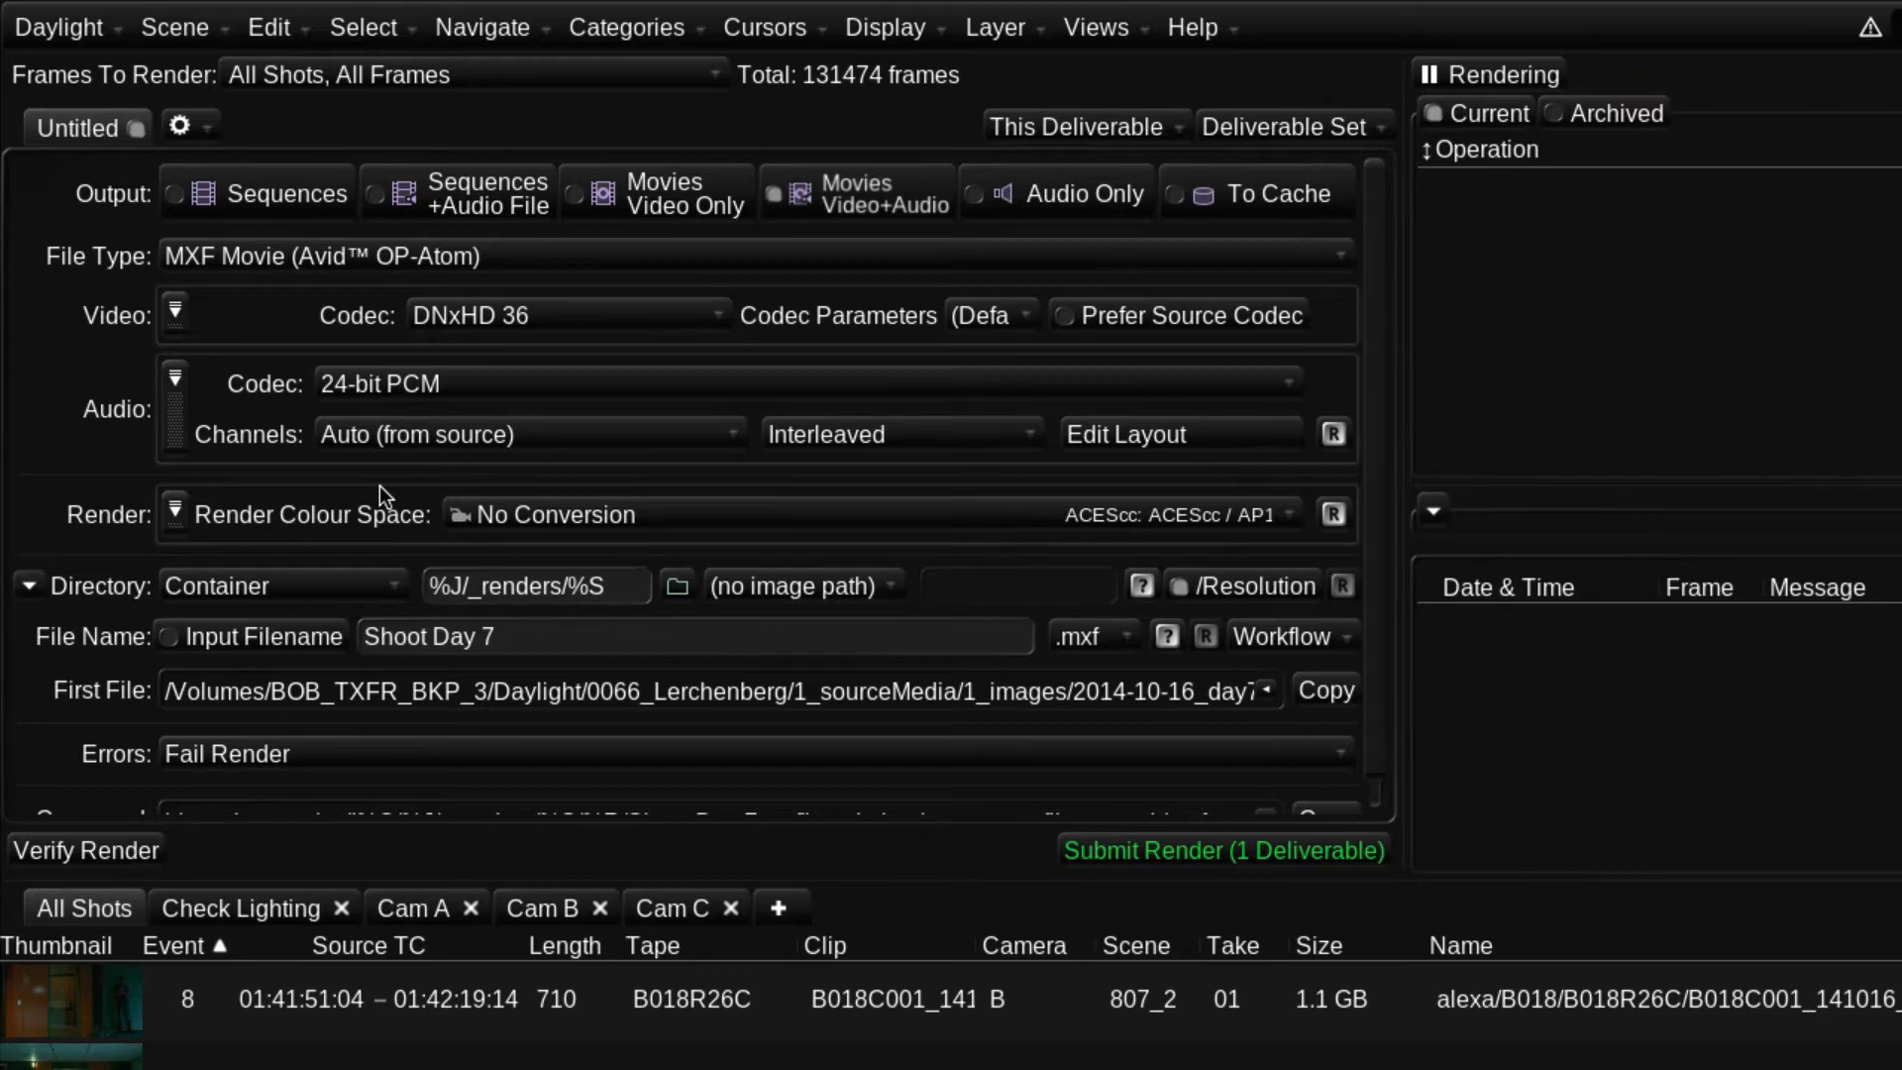
# Step: Add all optional render settings to the deliverable, view the render formats, and remove the Render Format setting
pyautogui.click(175, 510)
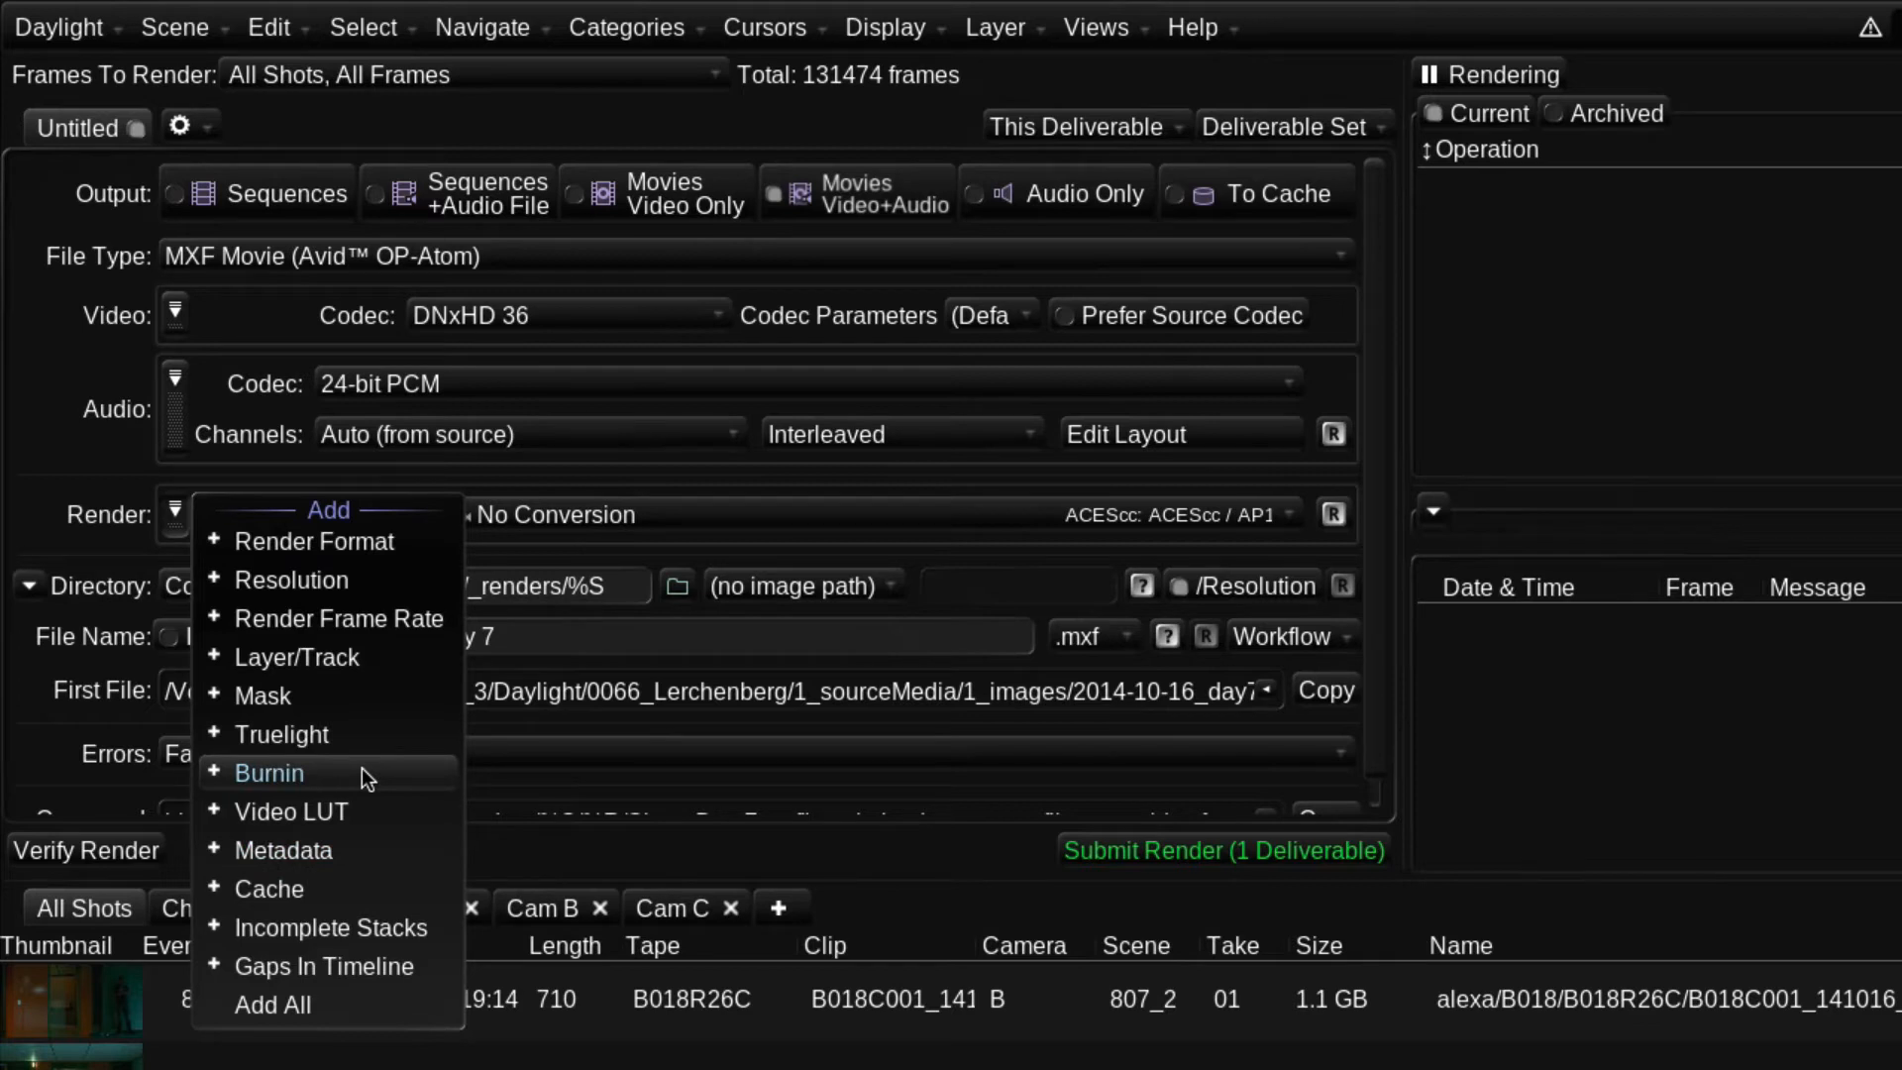
pyautogui.click(341, 1009)
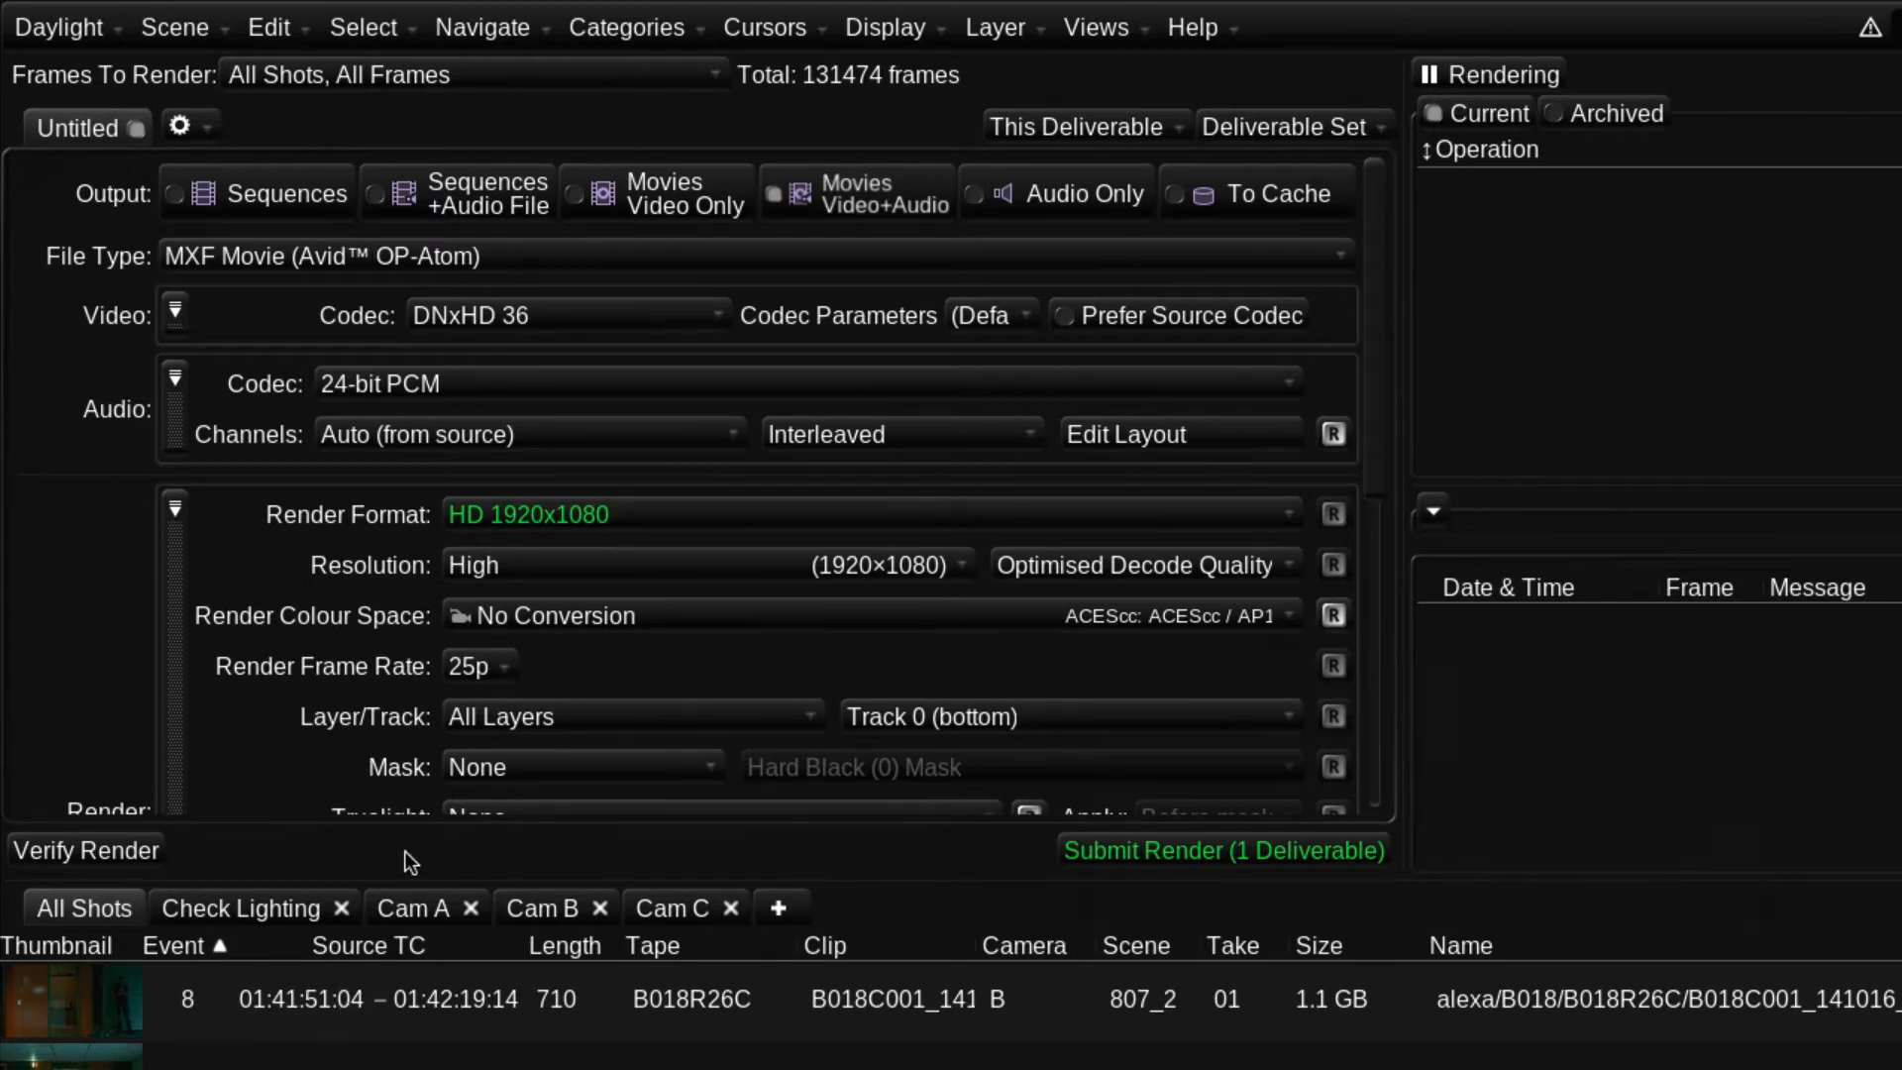
pyautogui.click(584, 515)
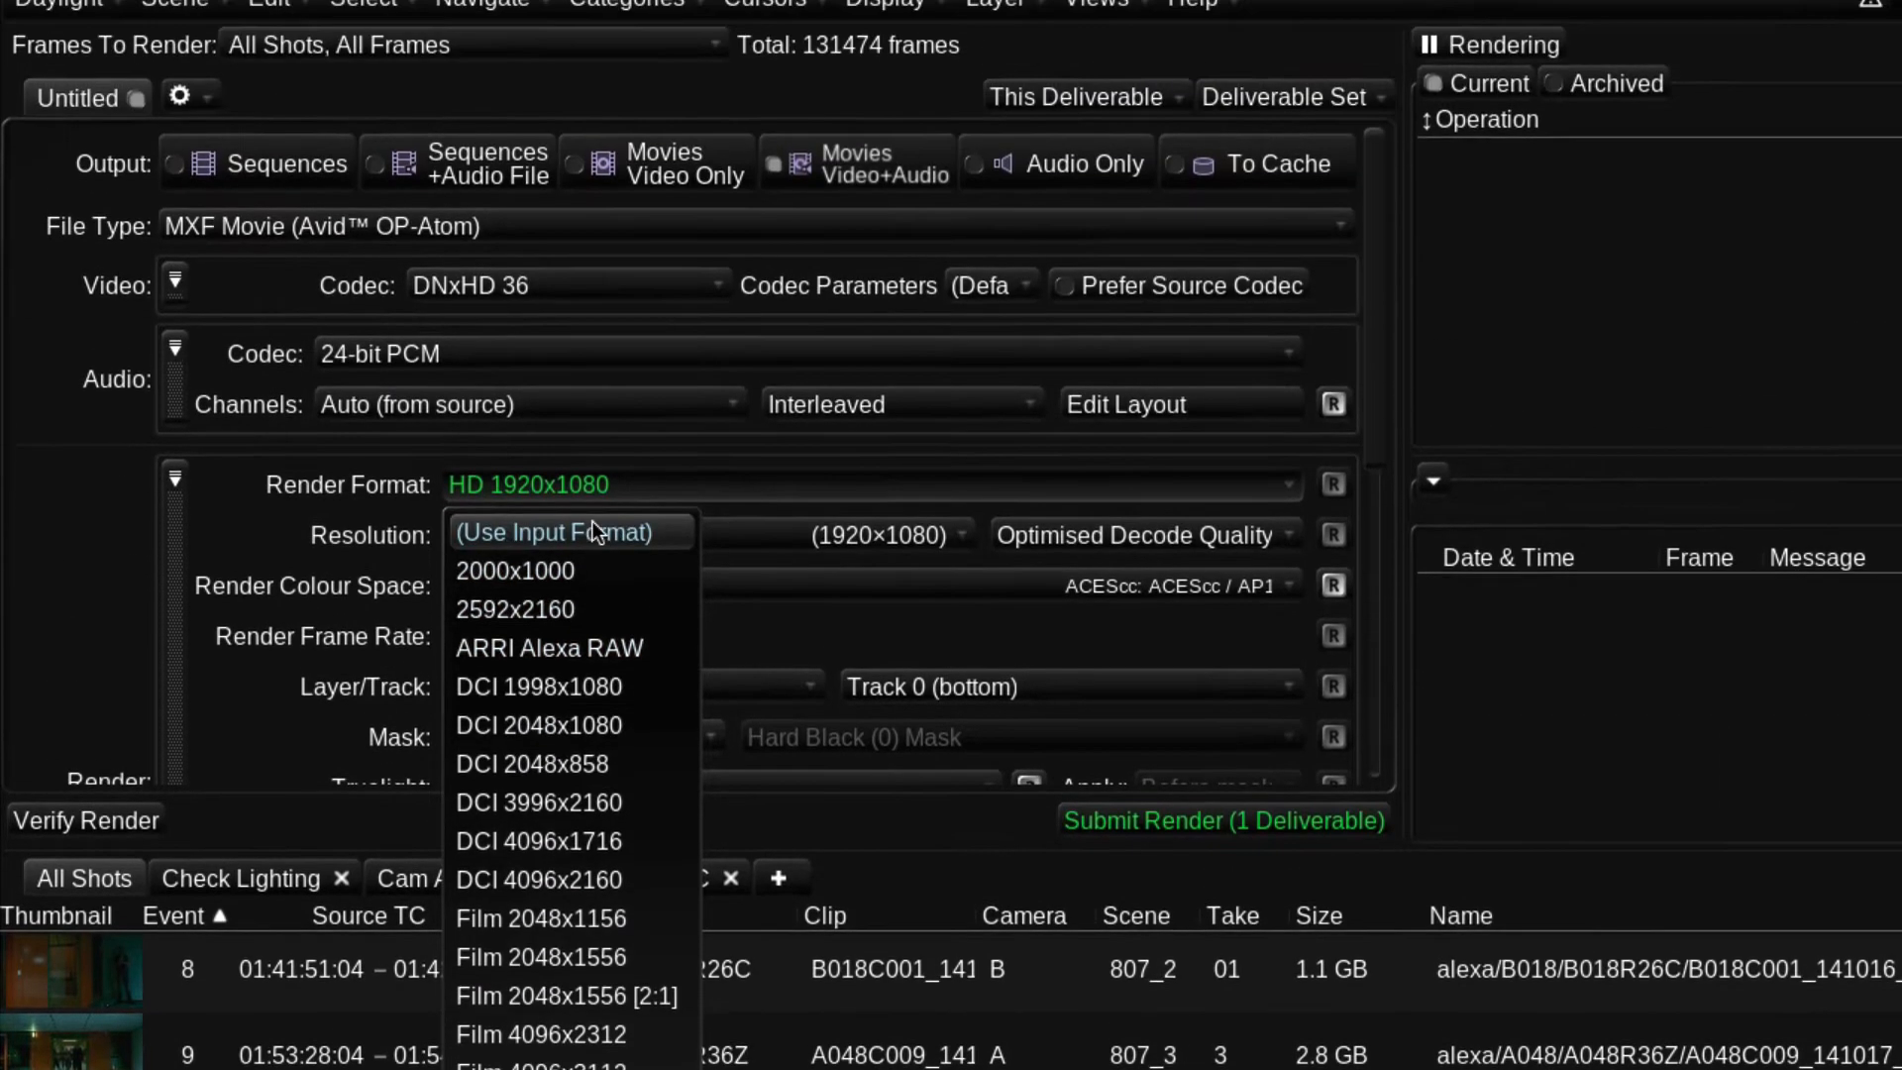
pyautogui.click(601, 495)
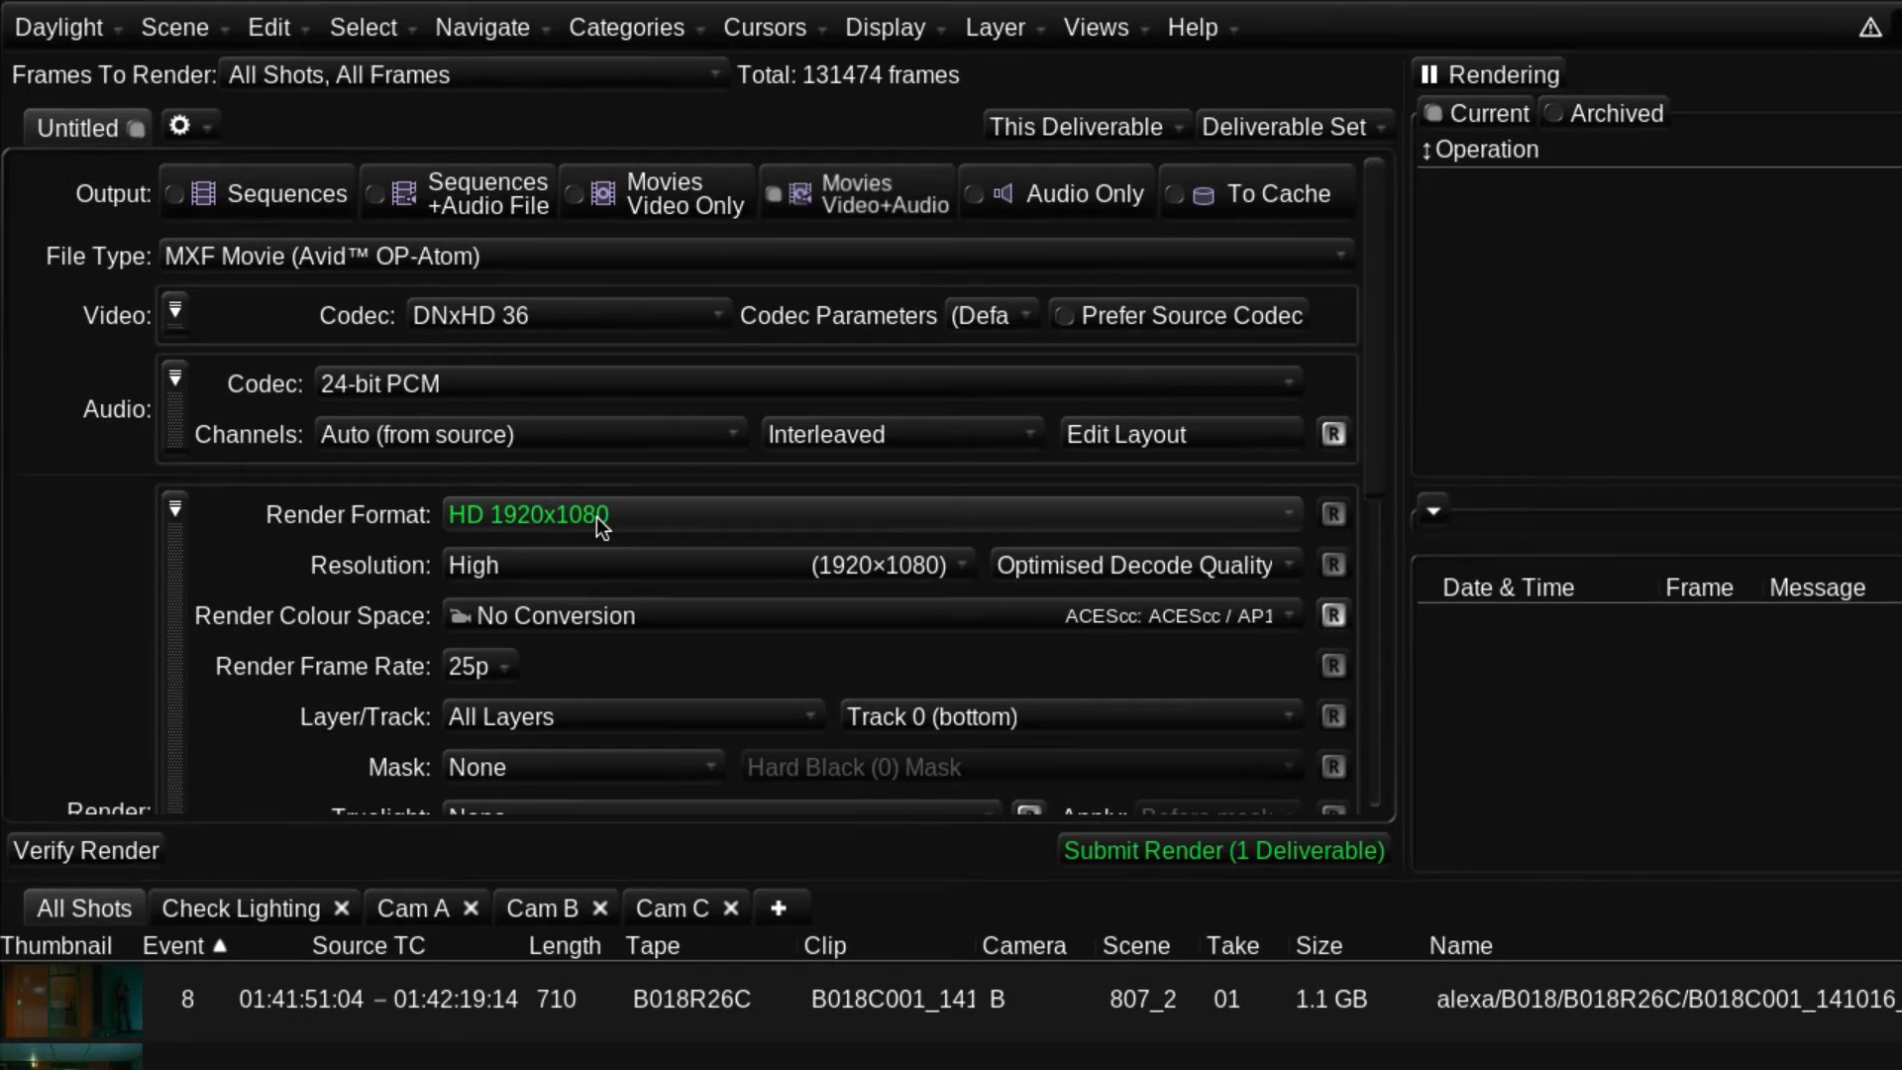
pyautogui.click(354, 516)
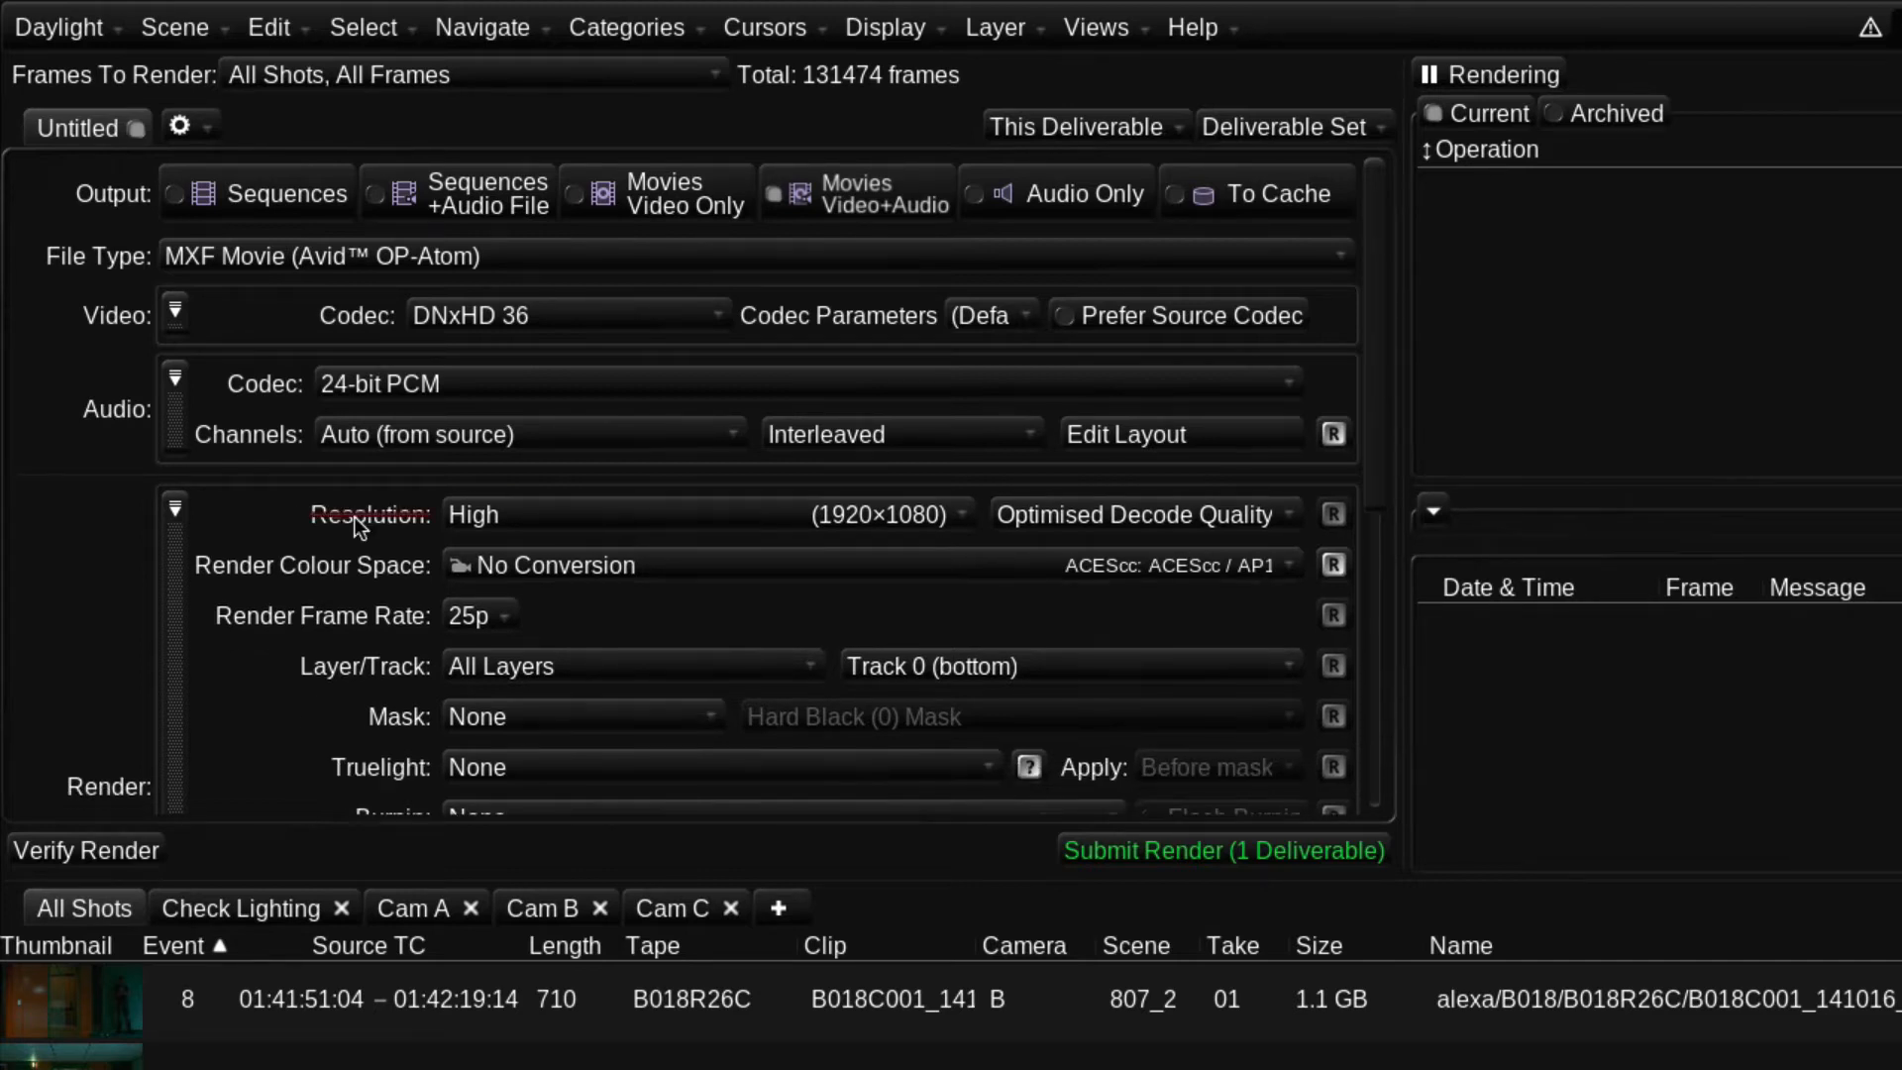
# Step: View the available resolution choices and remove the Resolution setting from the render options
pyautogui.click(497, 519)
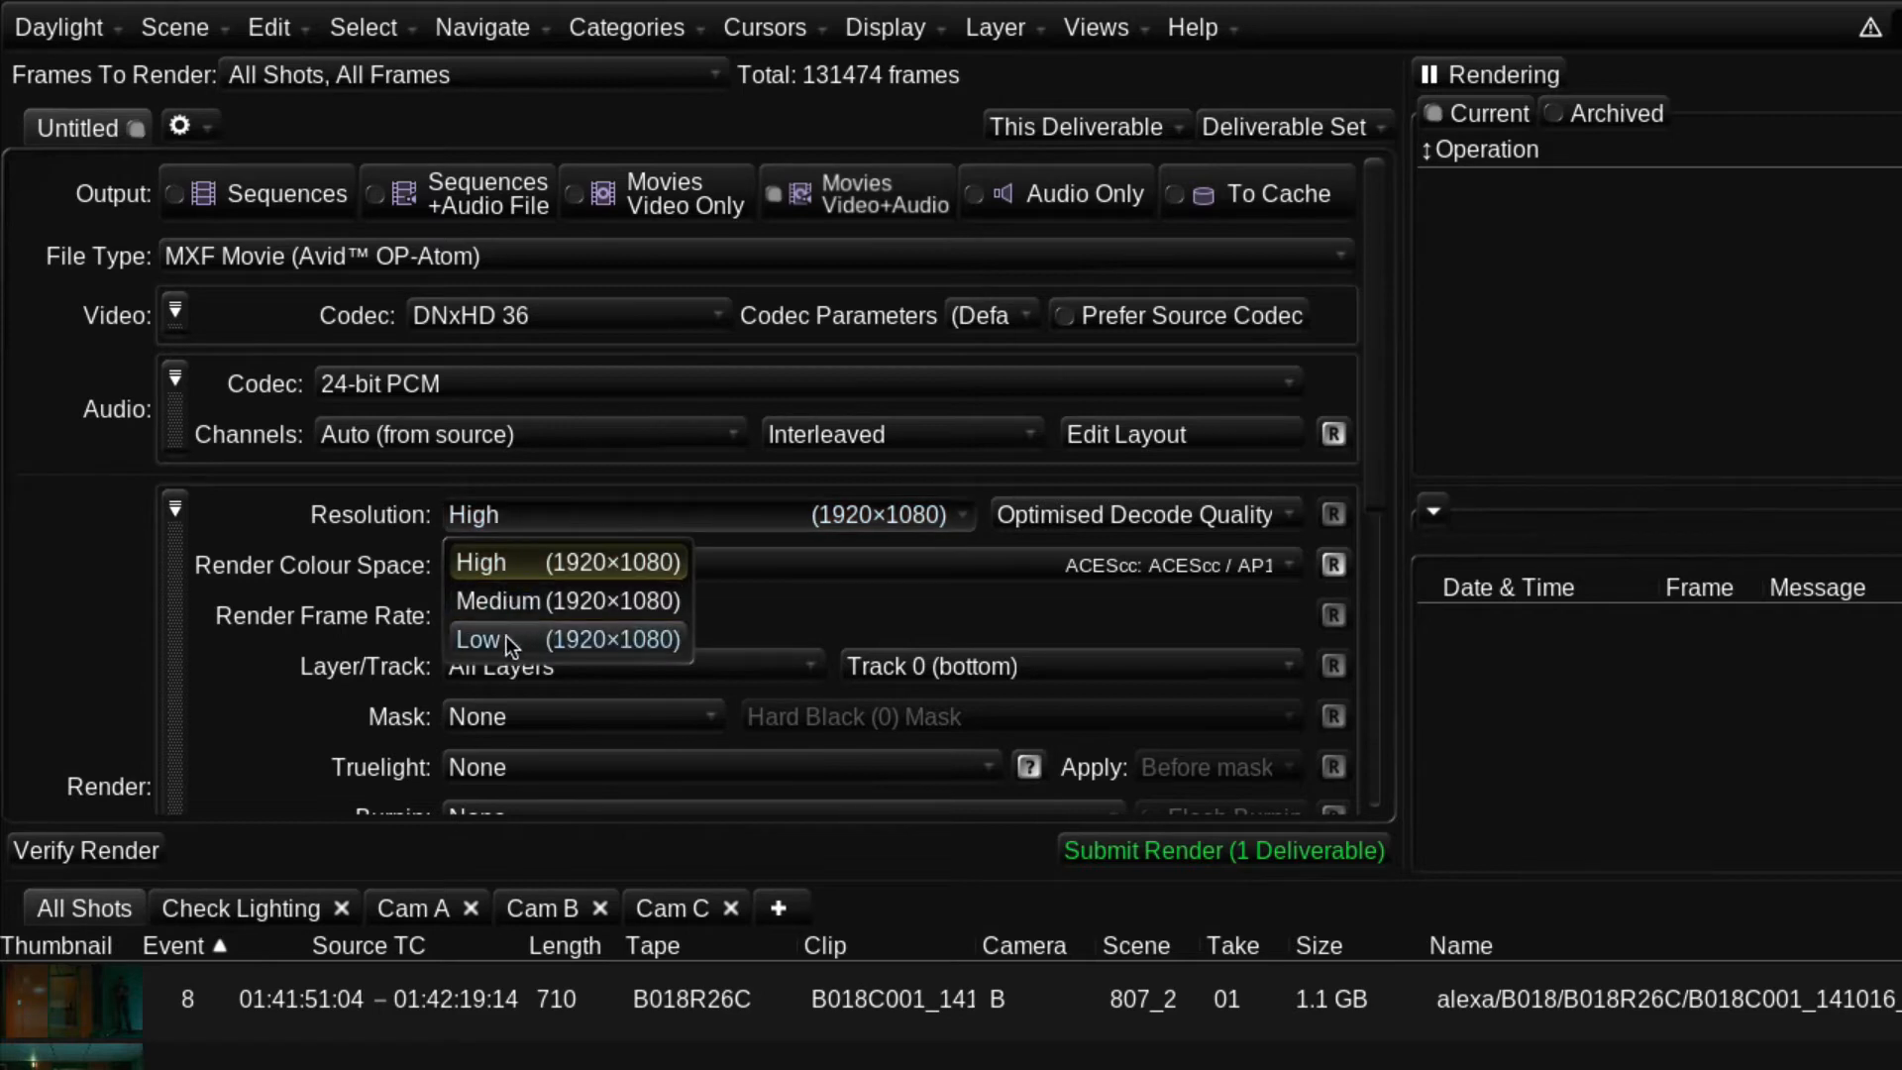
pyautogui.click(520, 517)
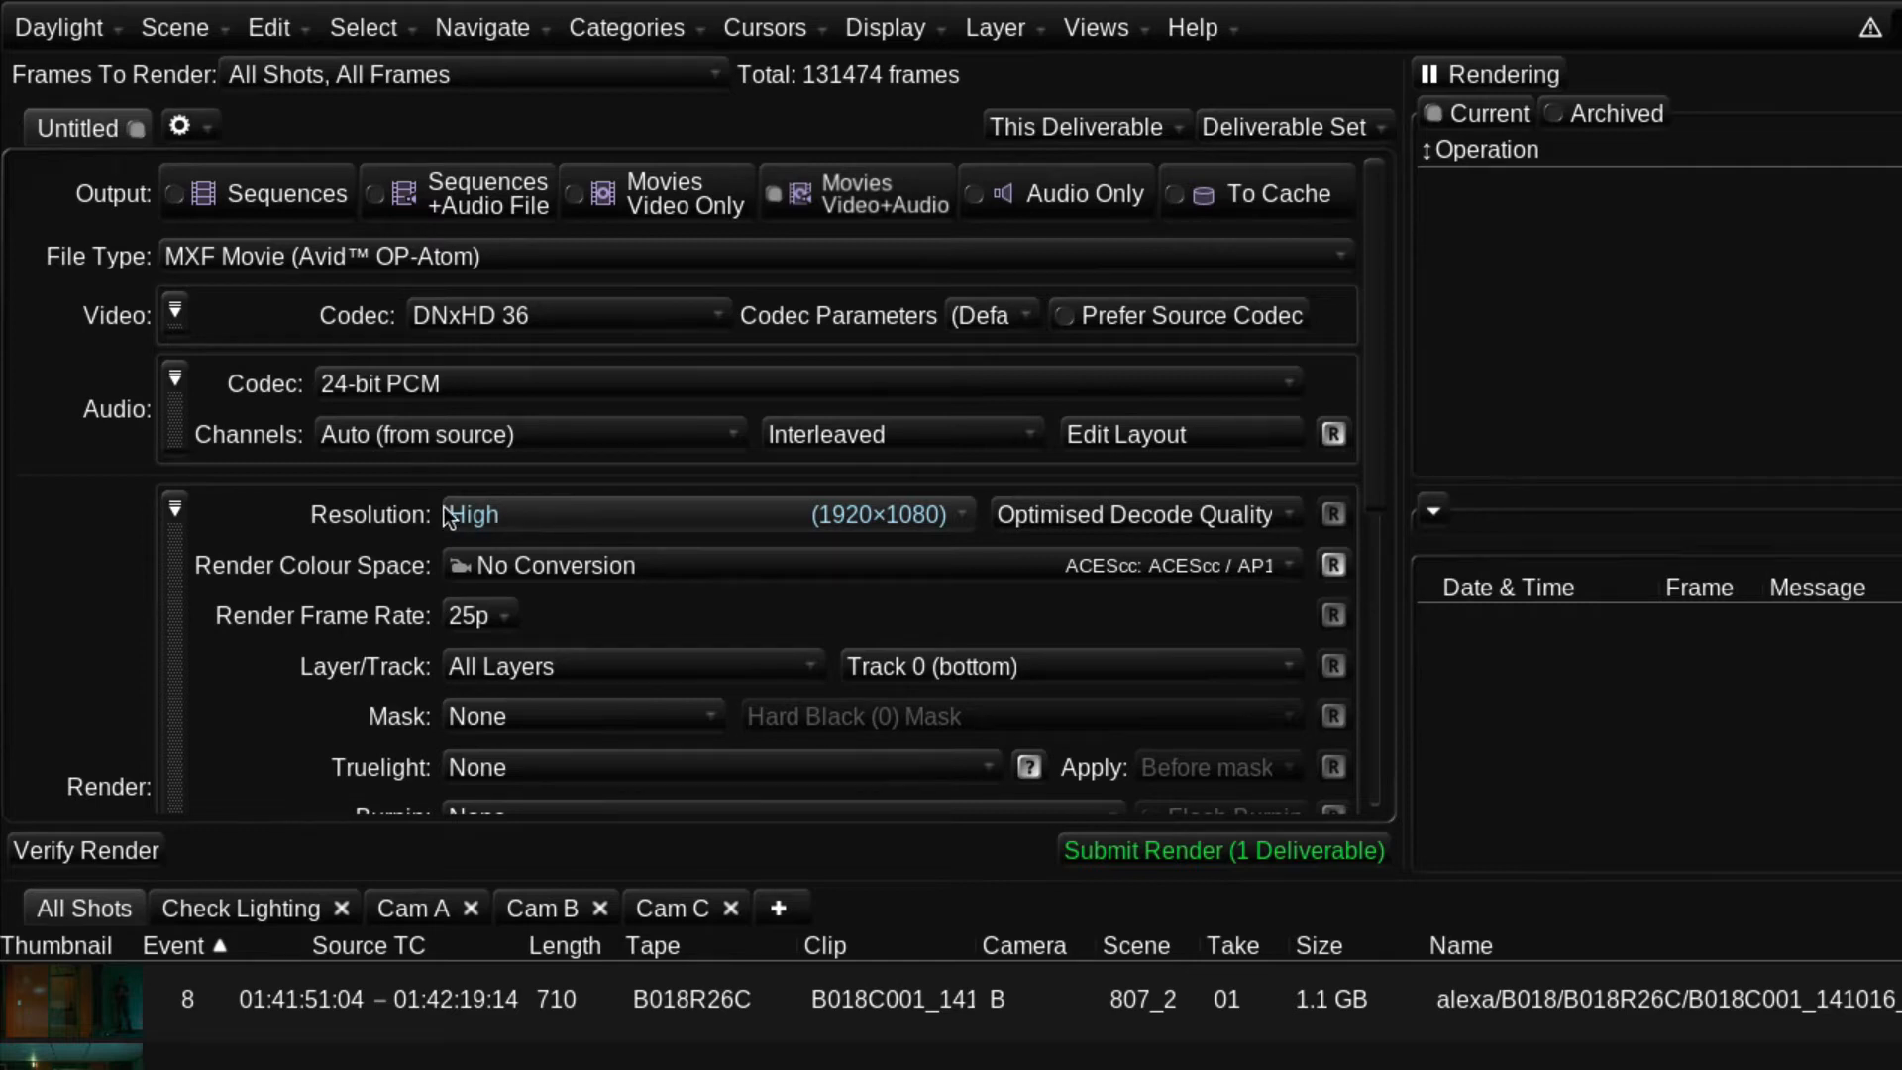
pyautogui.scroll(-1, 389, 513)
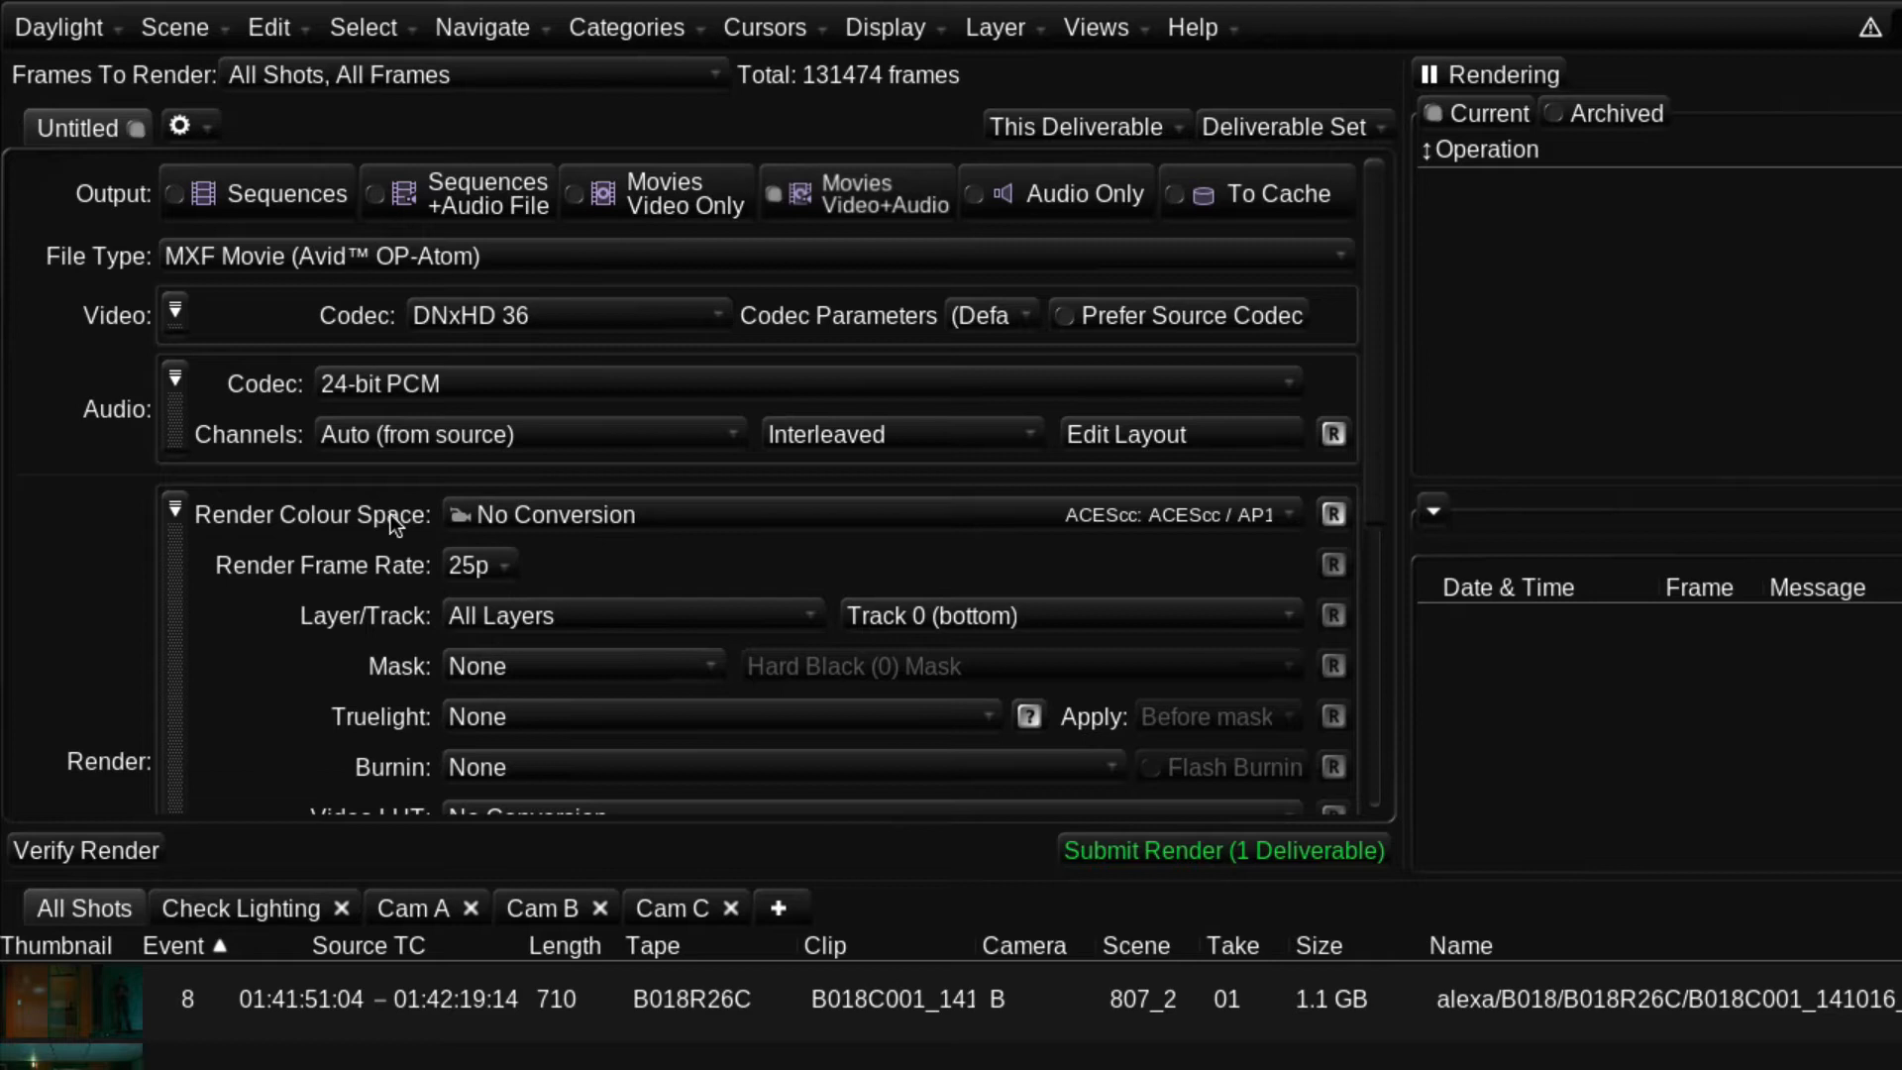
# Step: Set the render colour space to Rec.1886: 2.4 Gamma / Rec.709
pyautogui.click(575, 519)
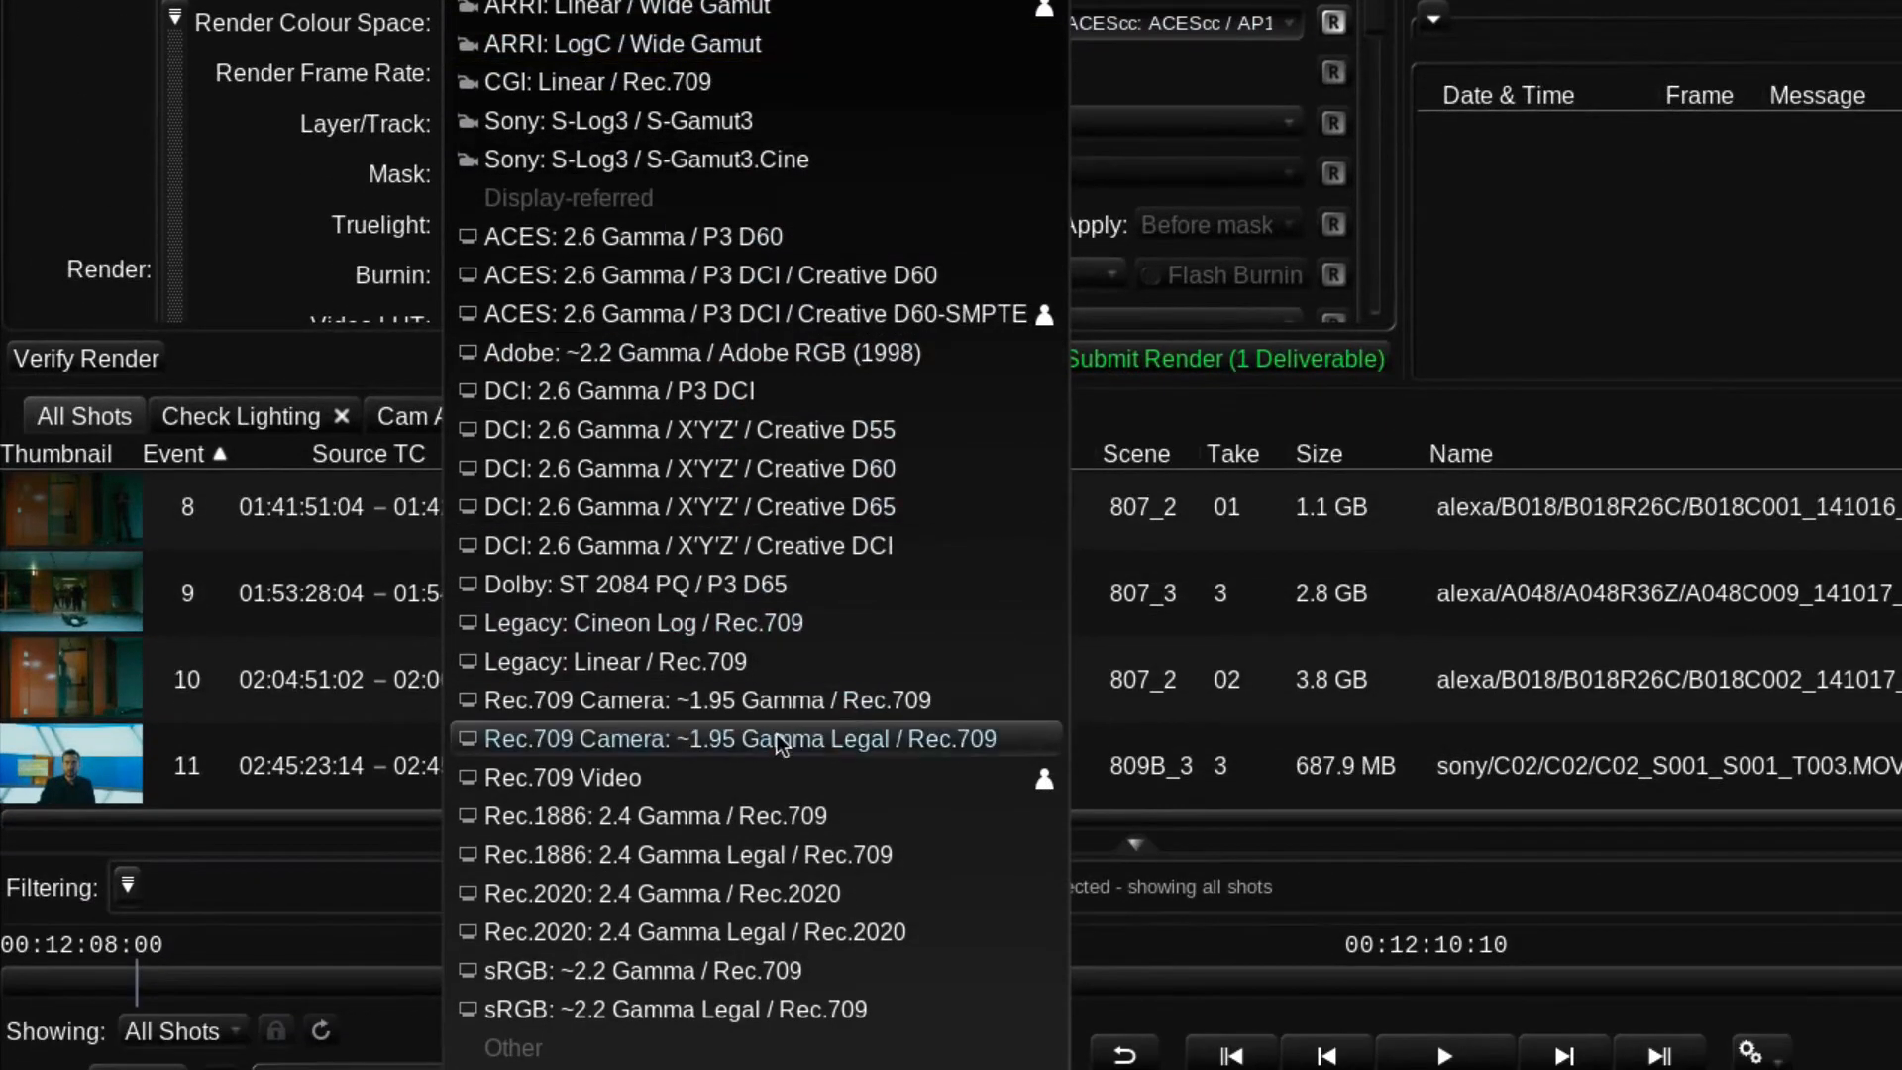
pyautogui.click(859, 819)
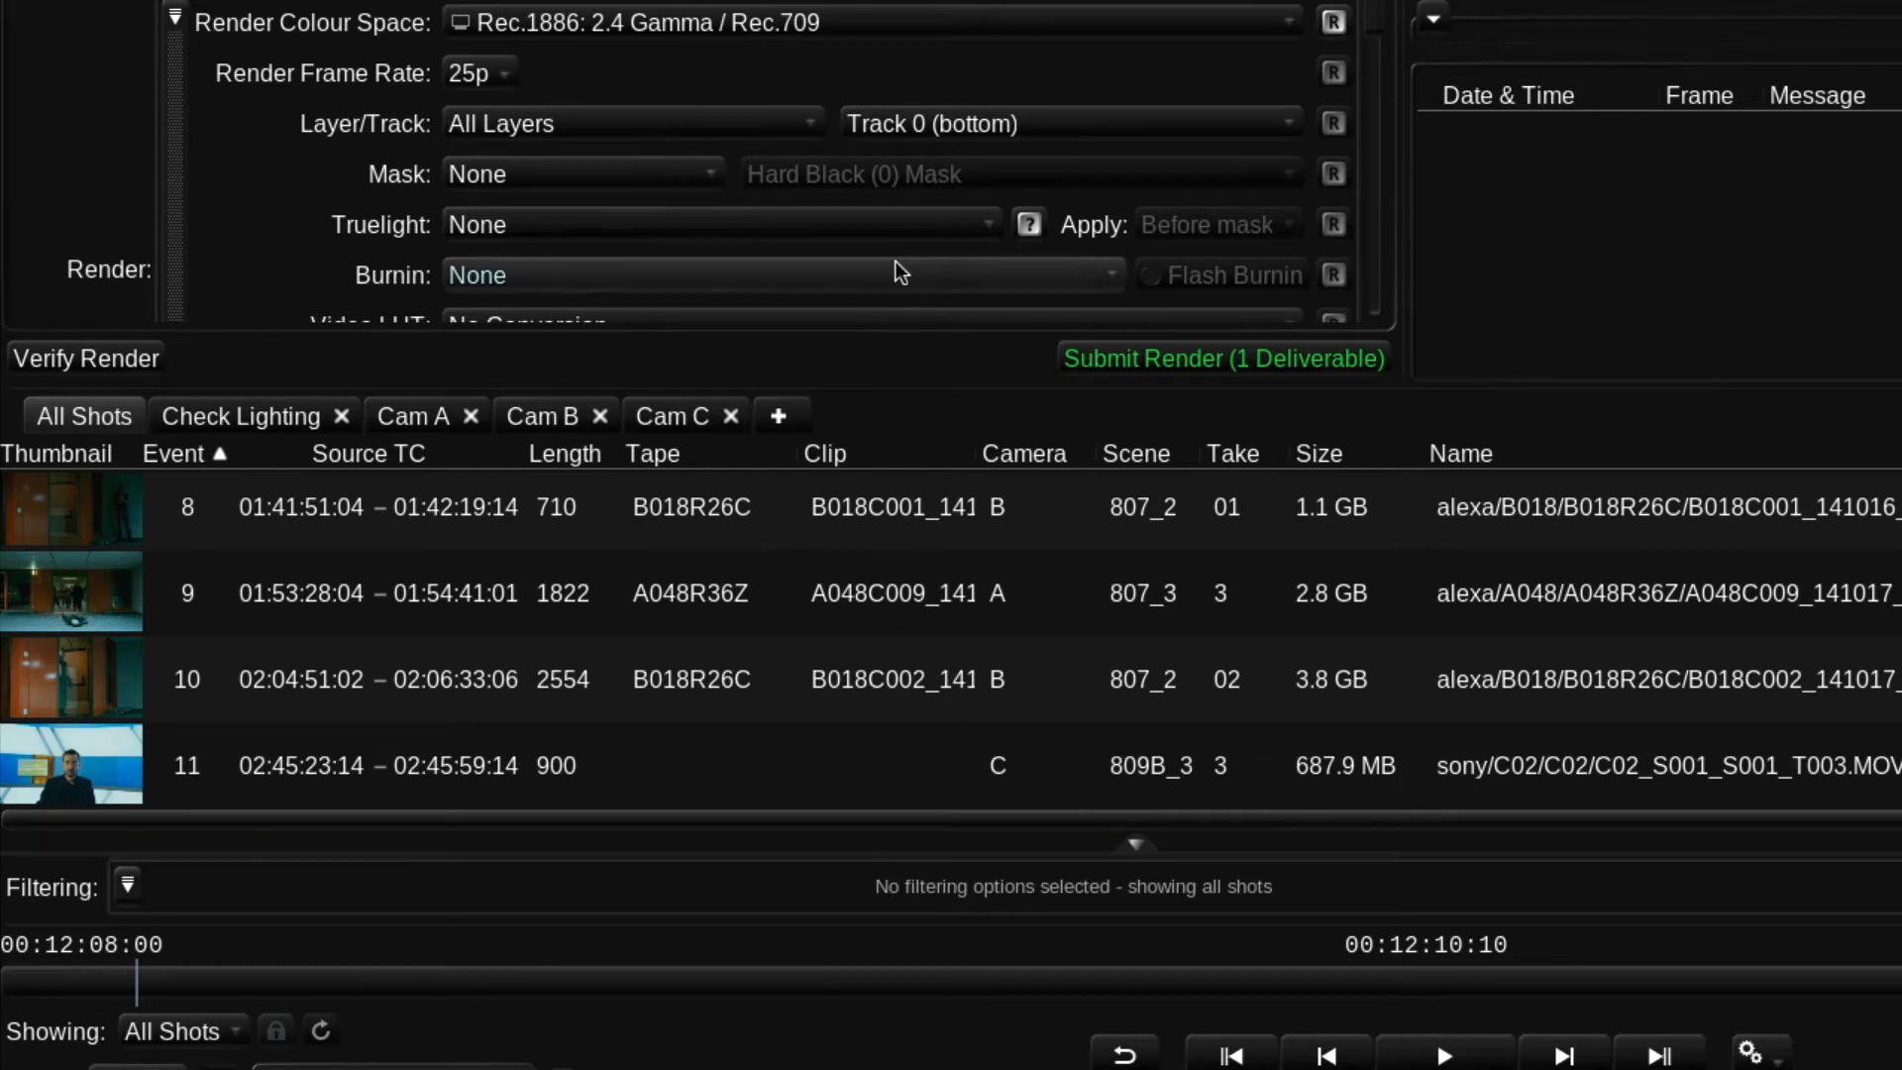
pyautogui.click(847, 26)
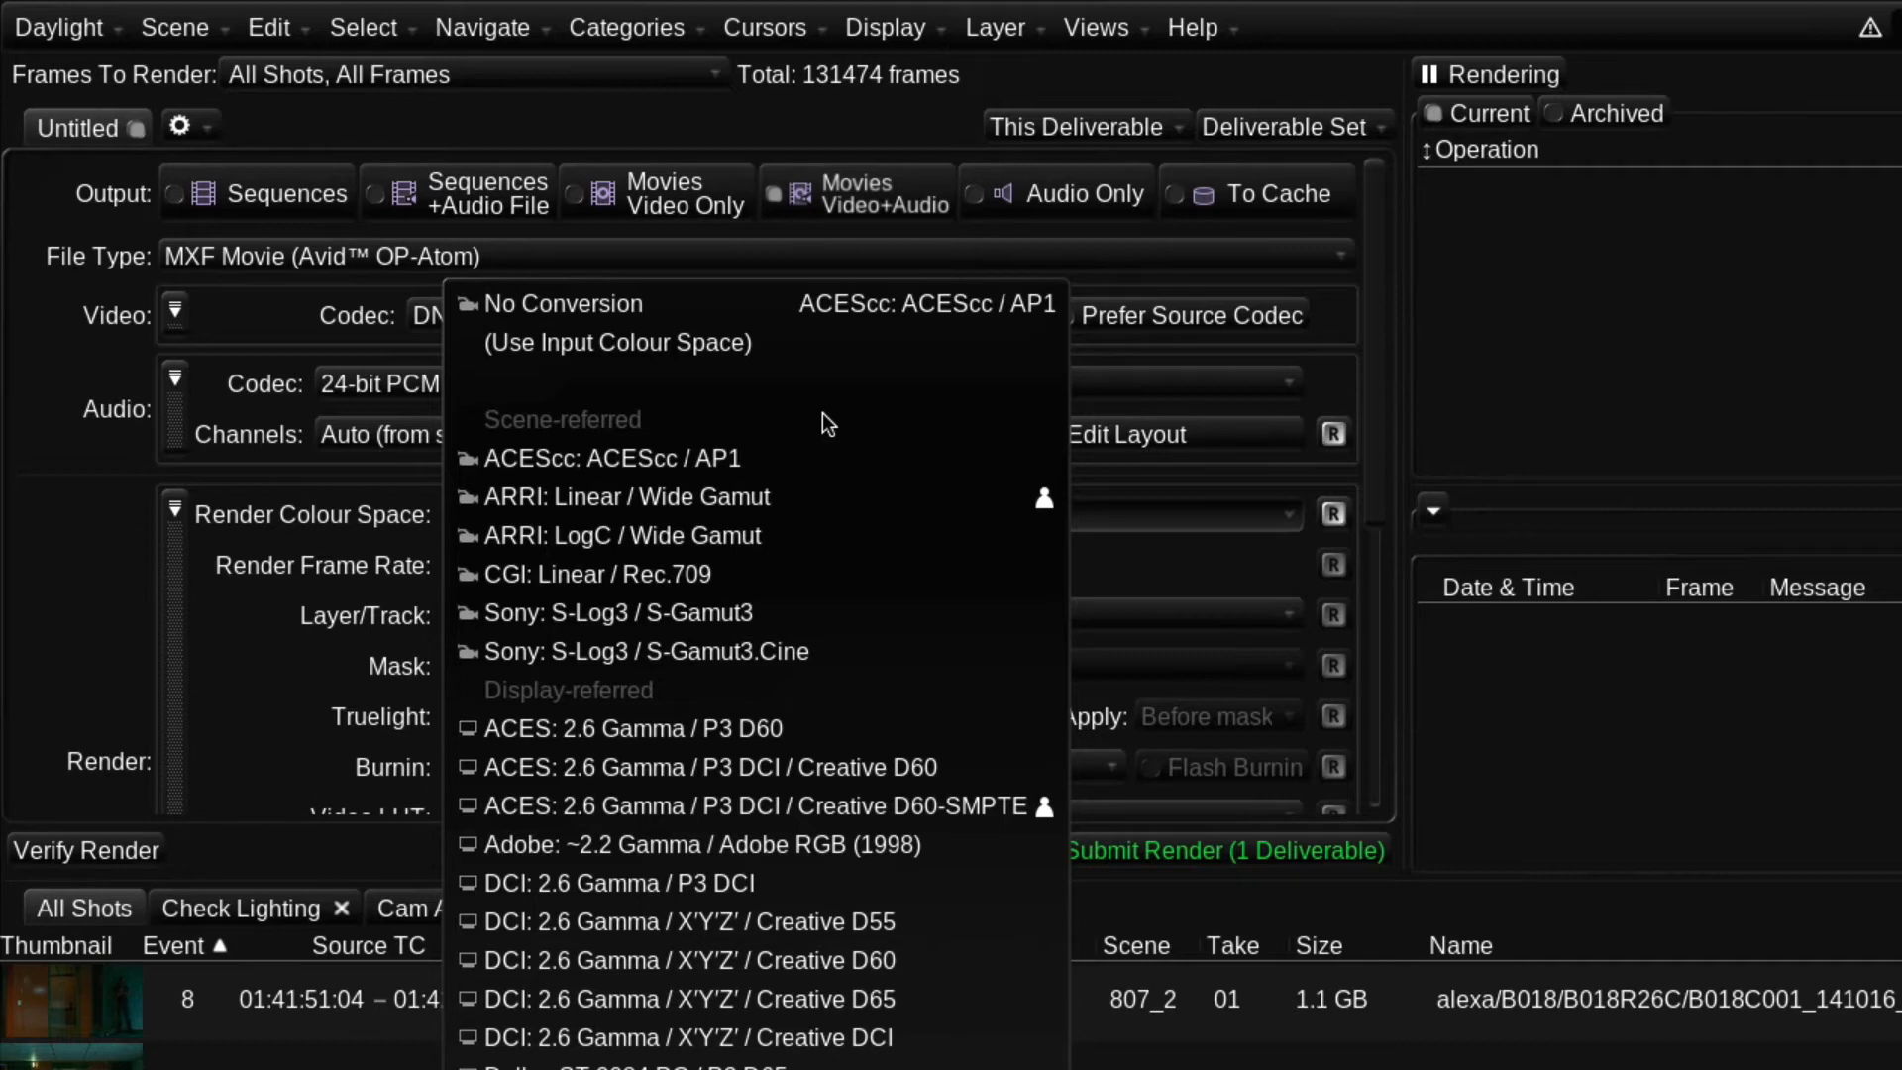
pyautogui.press('Escape')
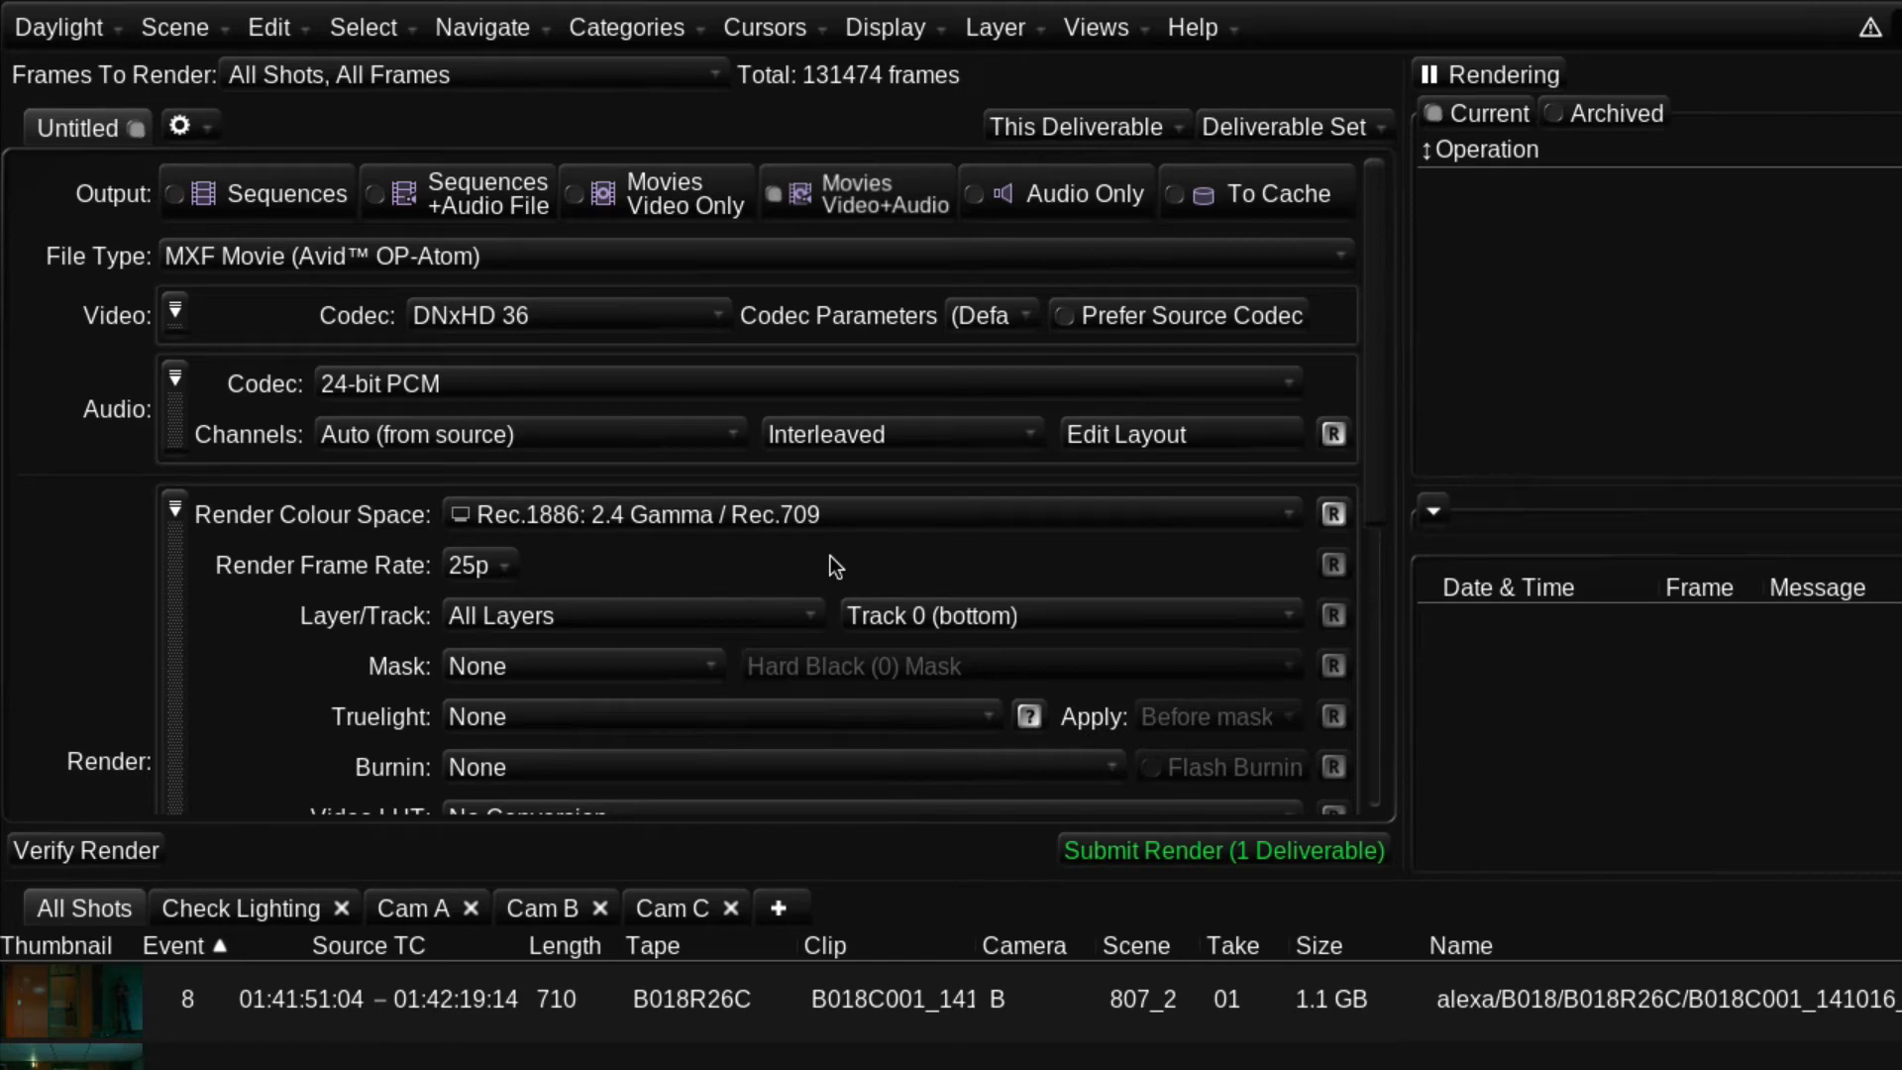
# Step: Remove the Render Frame Rate, Layer/Track and Mask settings from the render options
pyautogui.click(377, 569)
pyautogui.click(388, 572)
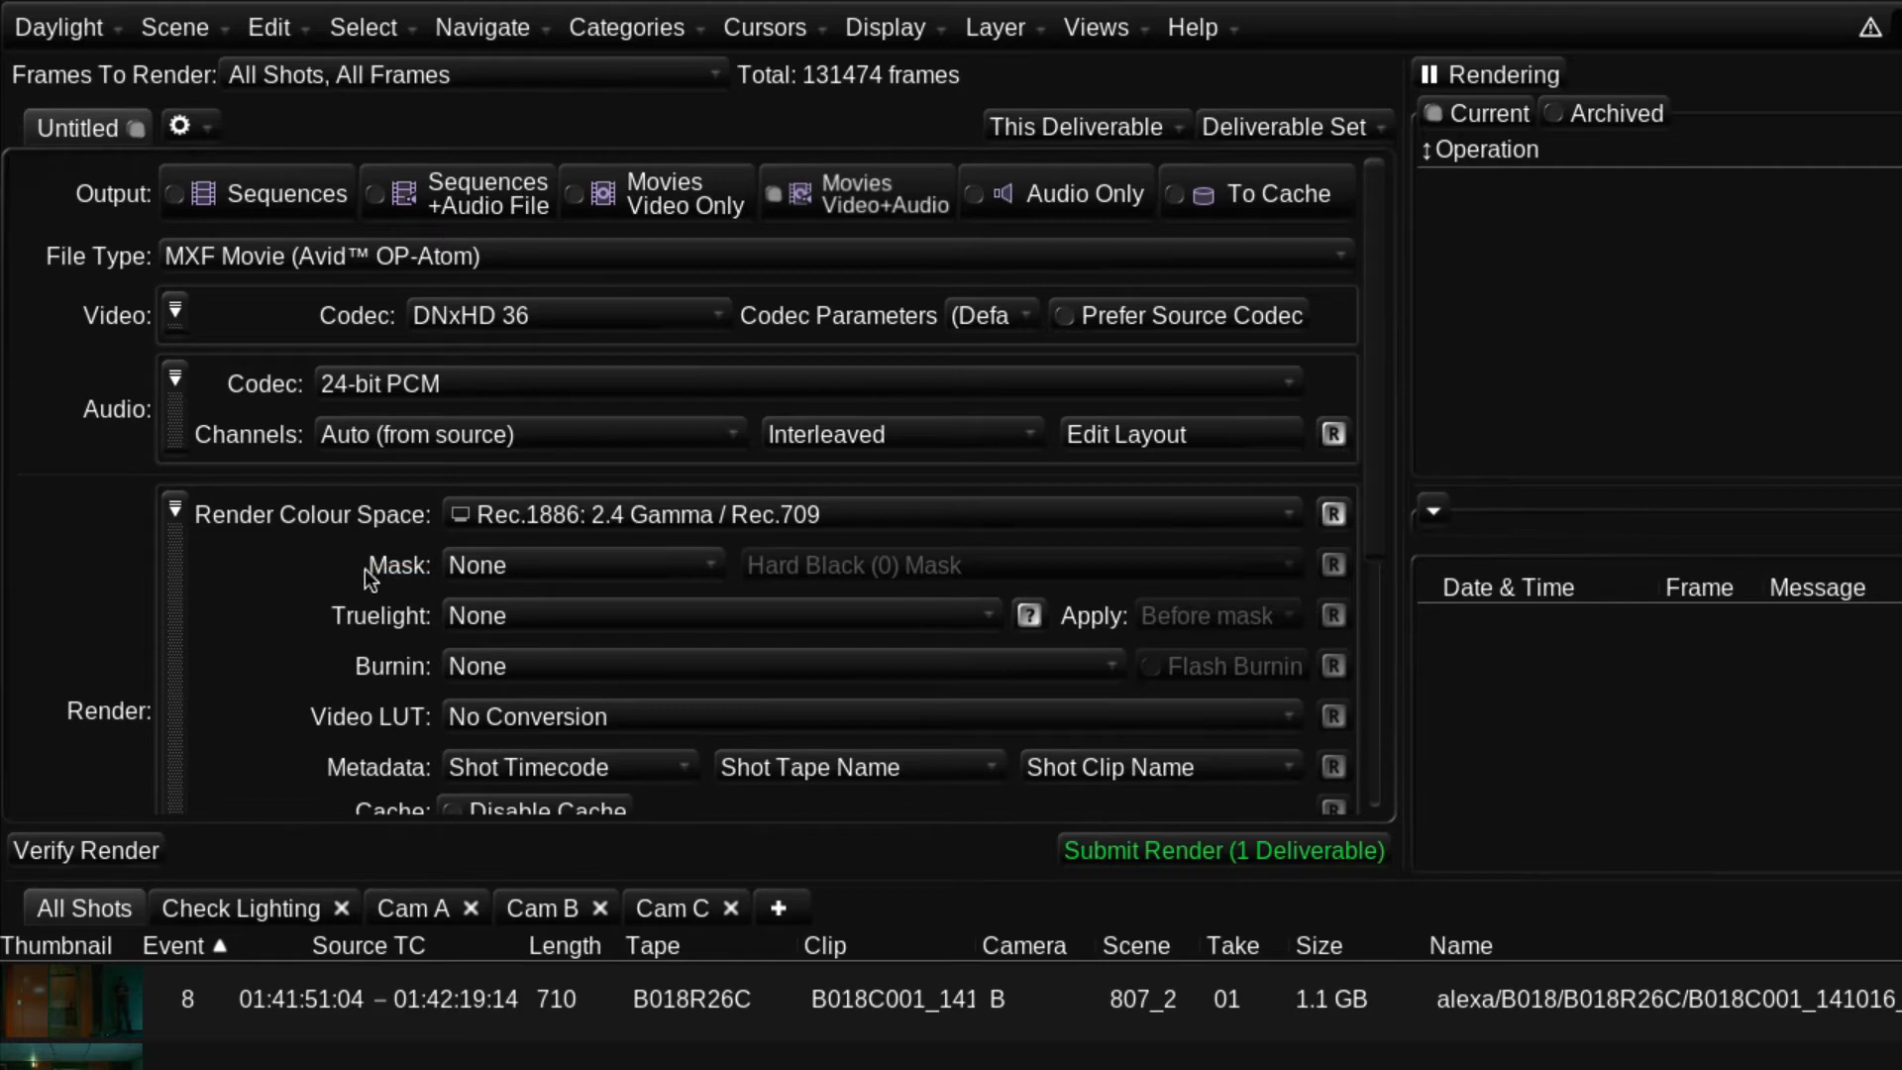
pyautogui.click(396, 573)
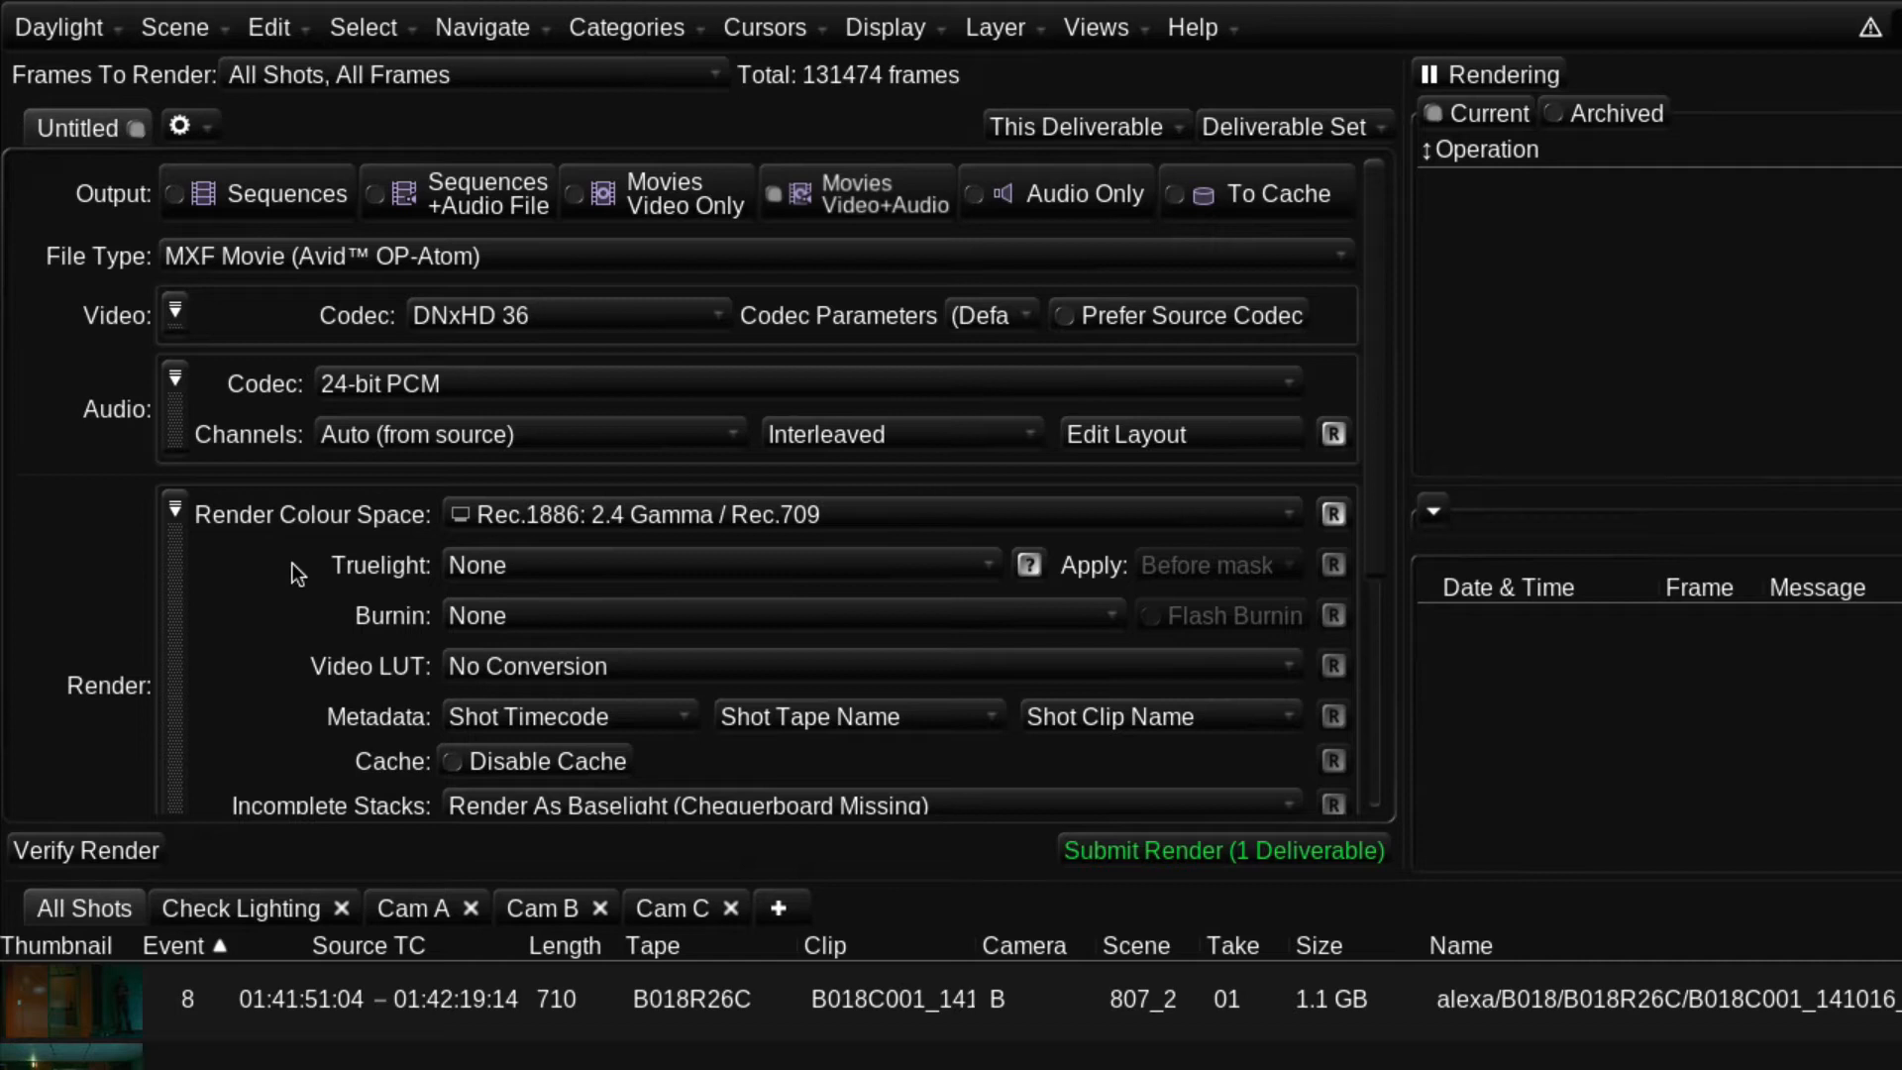
# Step: View the available Truelight profiles and cubes, and remove the Truelight setting from the render options
pyautogui.click(521, 566)
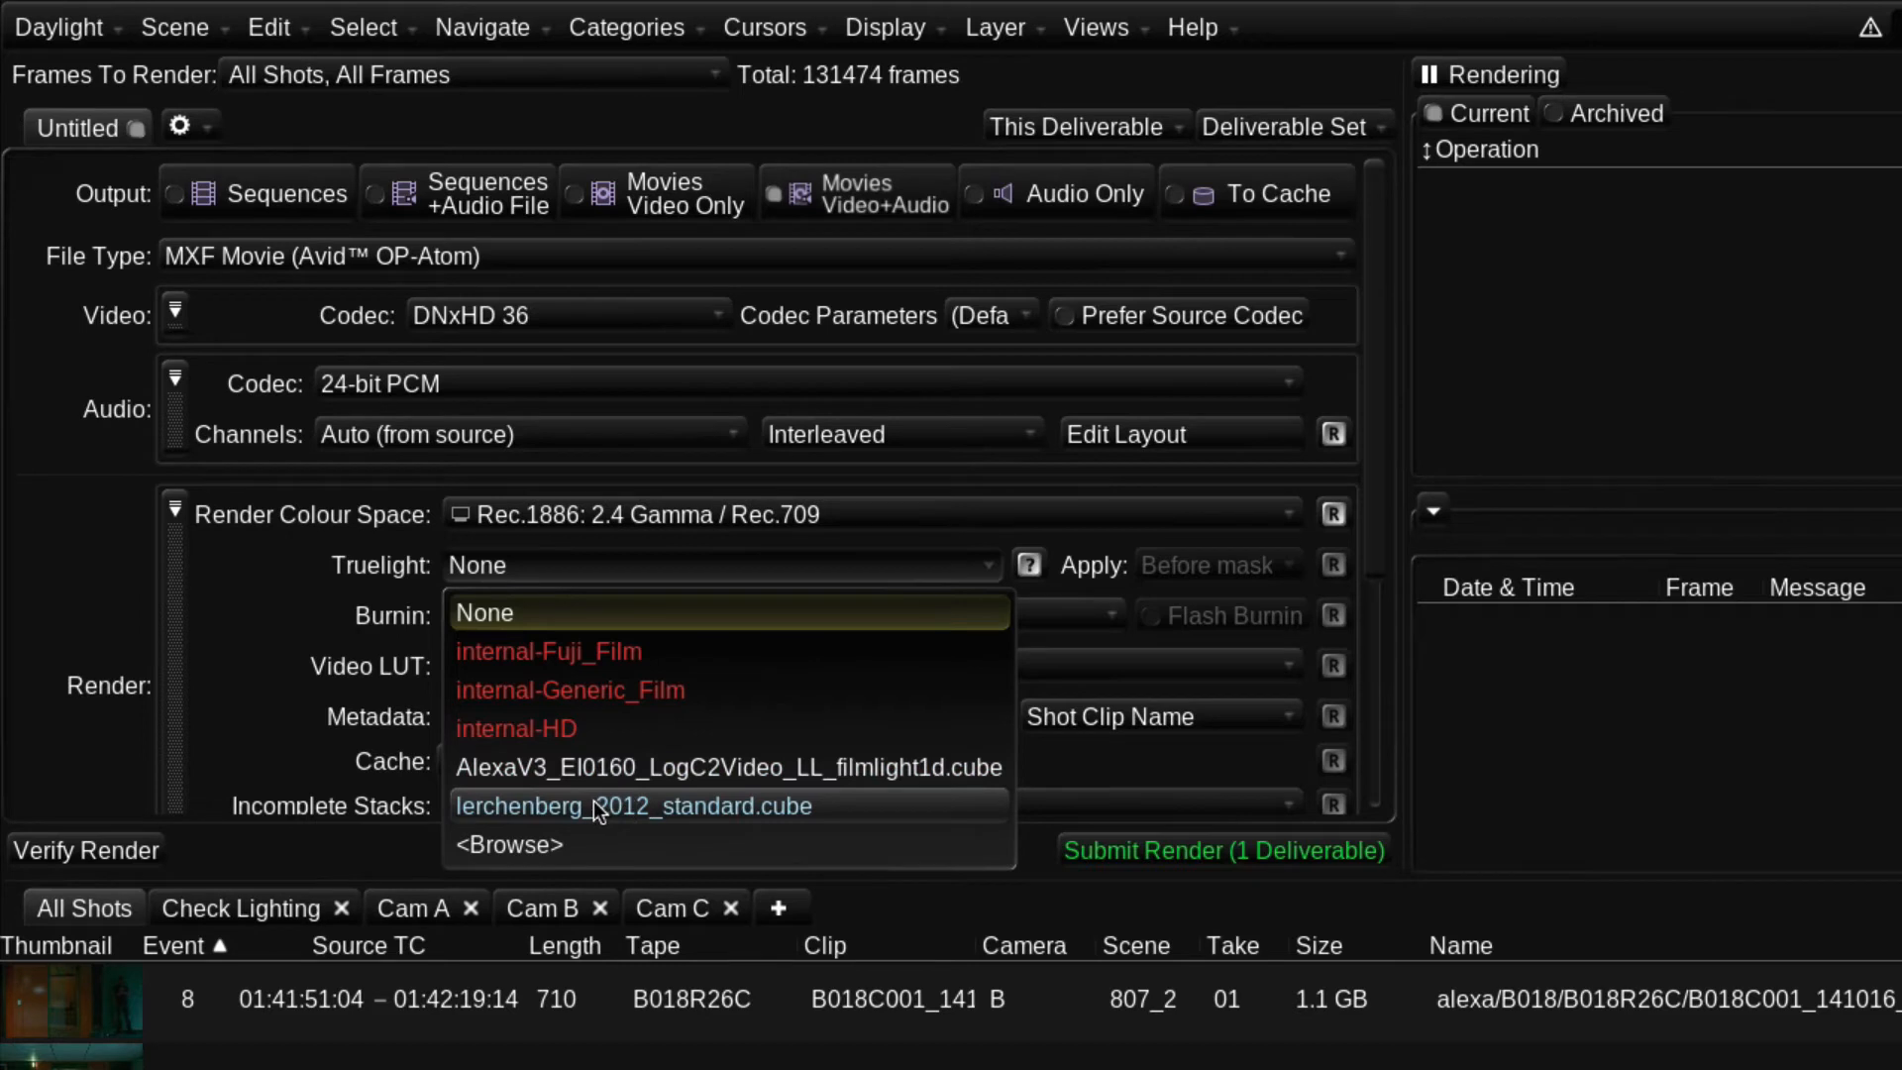
pyautogui.click(575, 566)
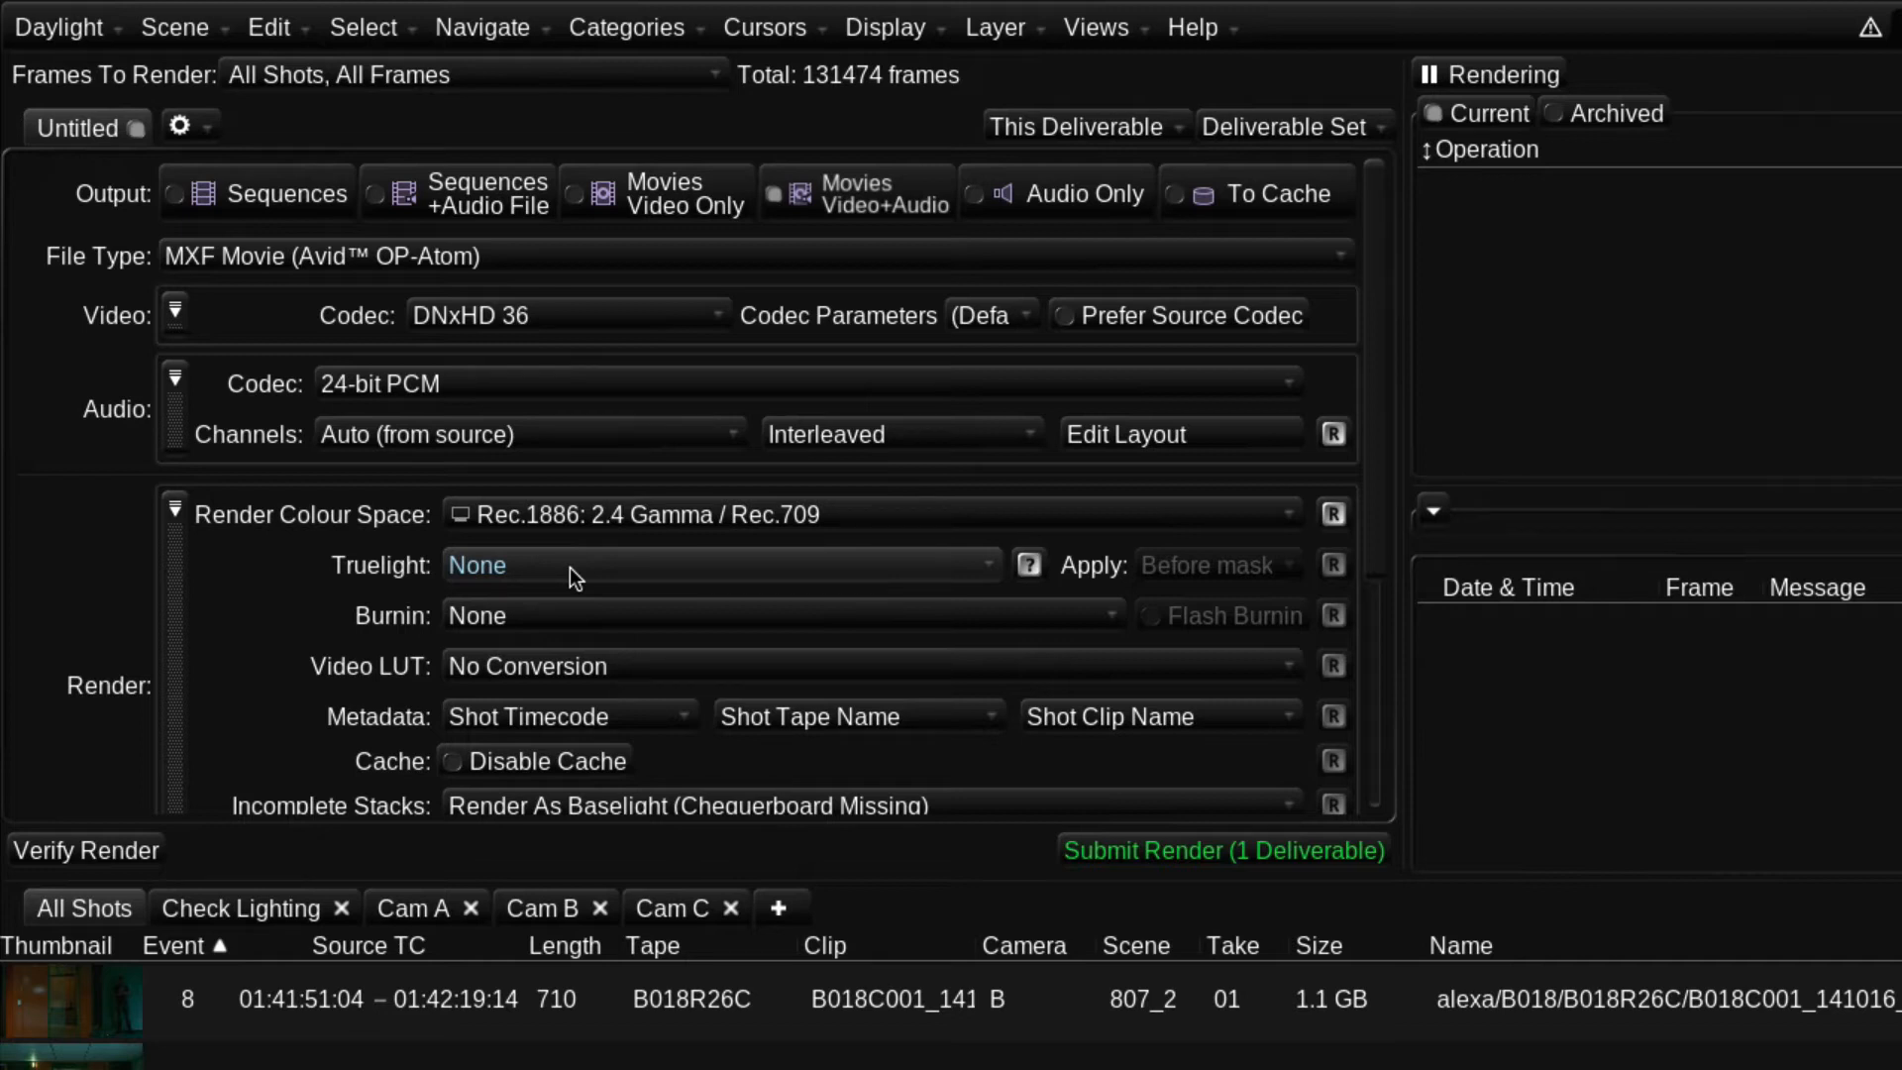
pyautogui.click(398, 572)
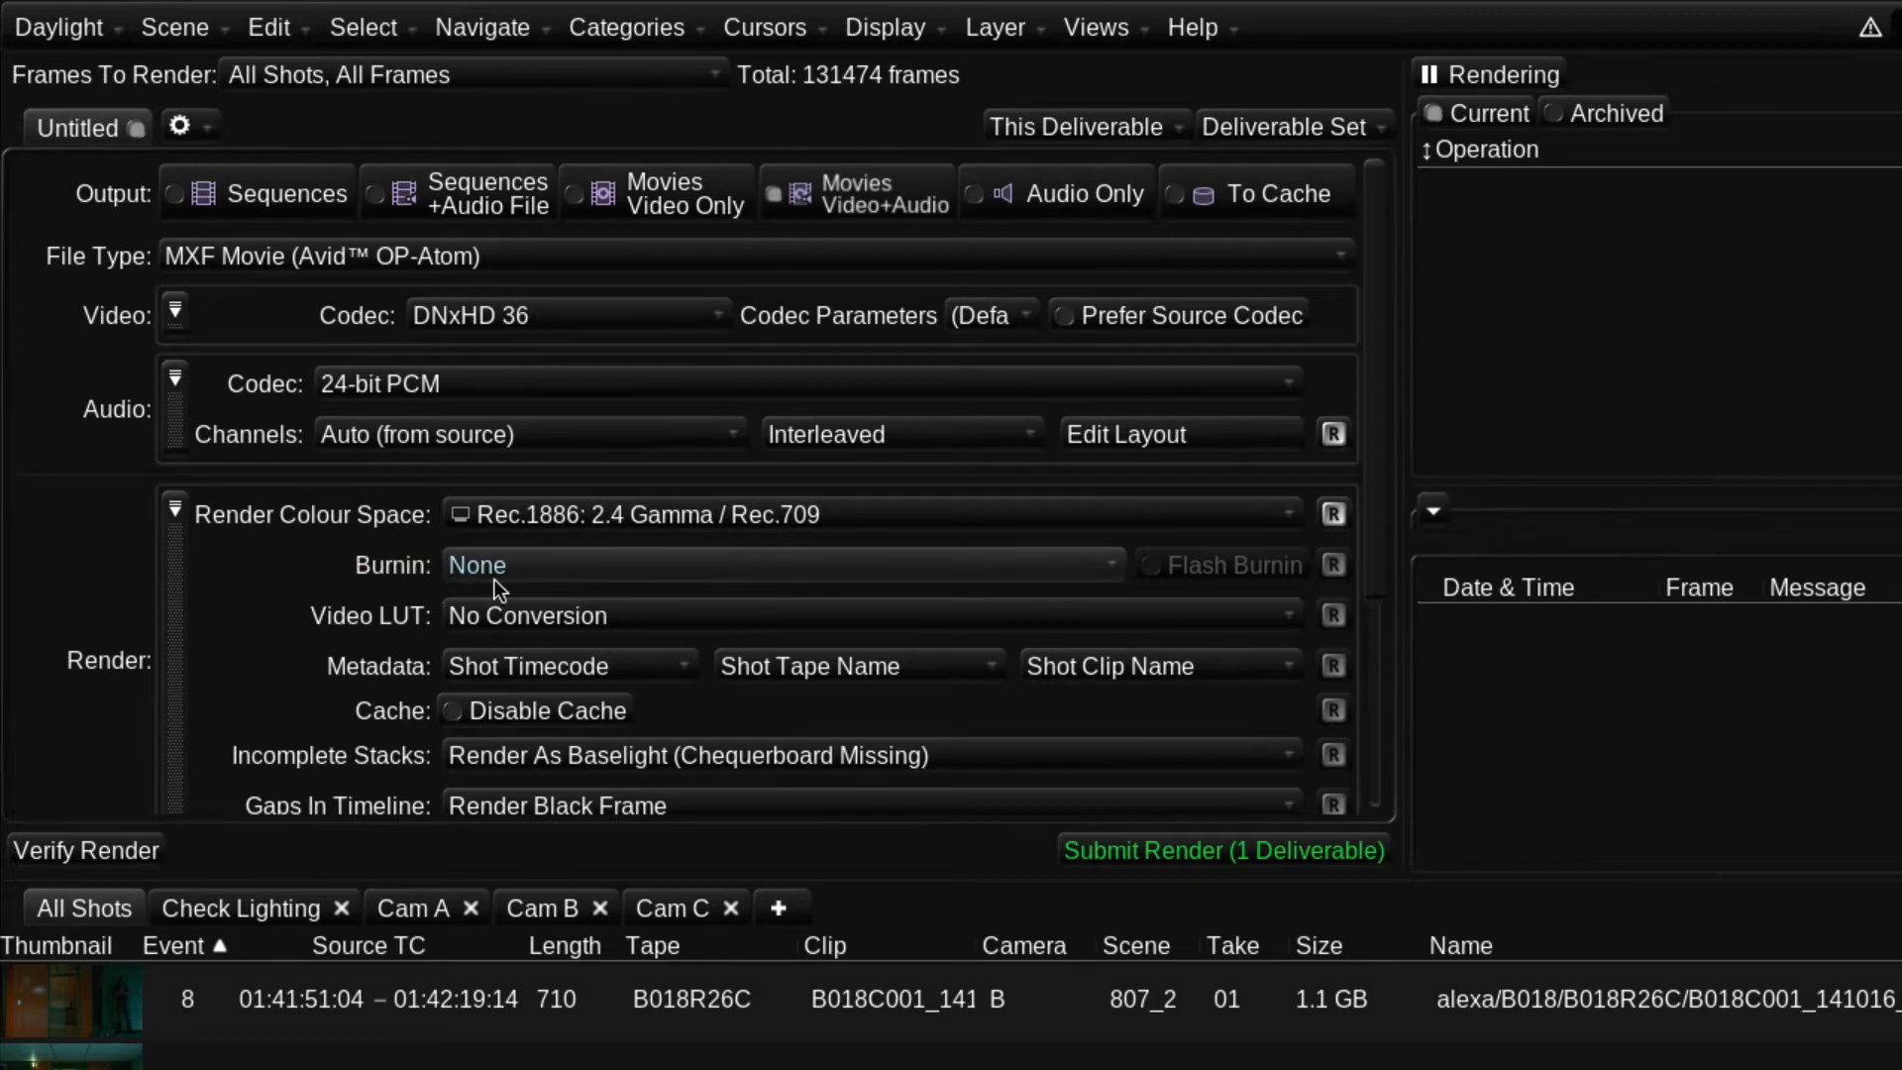
# Step: Set the burn-in to Data Dailies and enable Flash Burnin with 25 flash frames
pyautogui.click(557, 571)
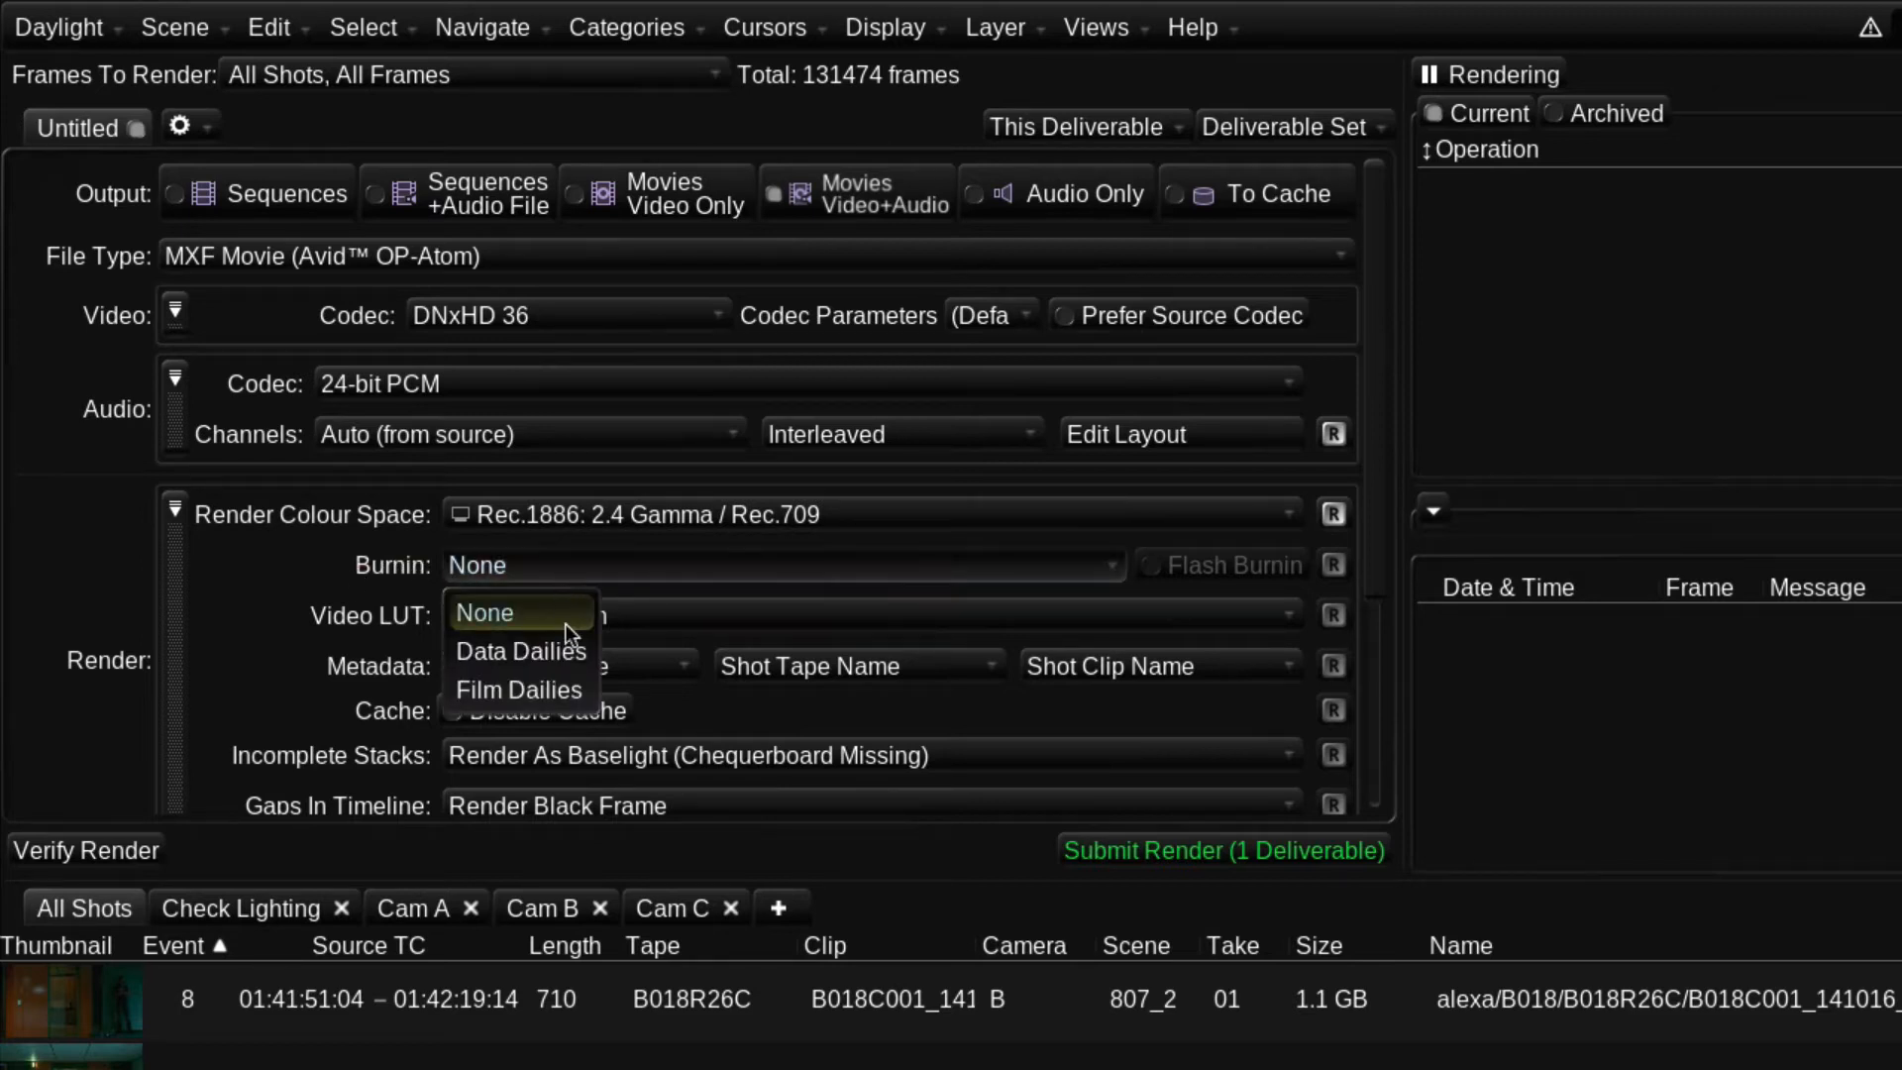
pyautogui.click(533, 652)
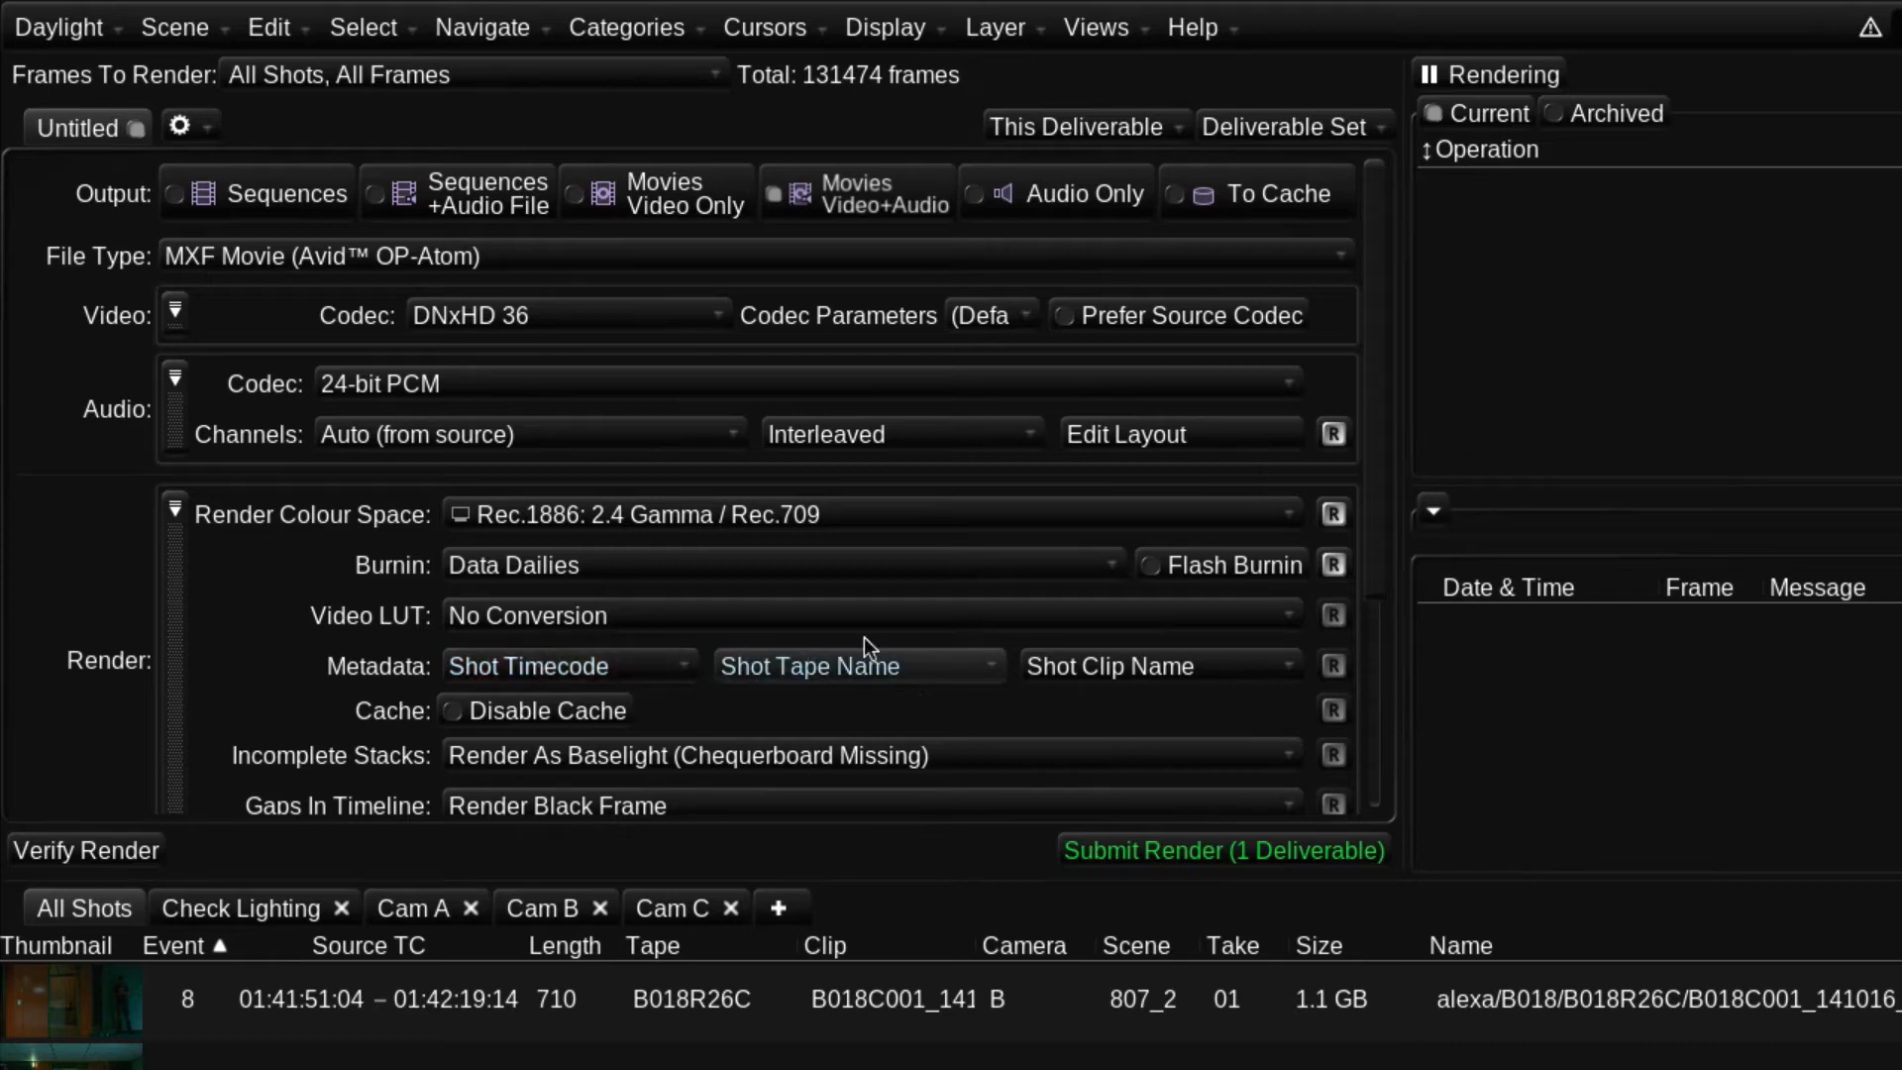
pyautogui.click(1209, 567)
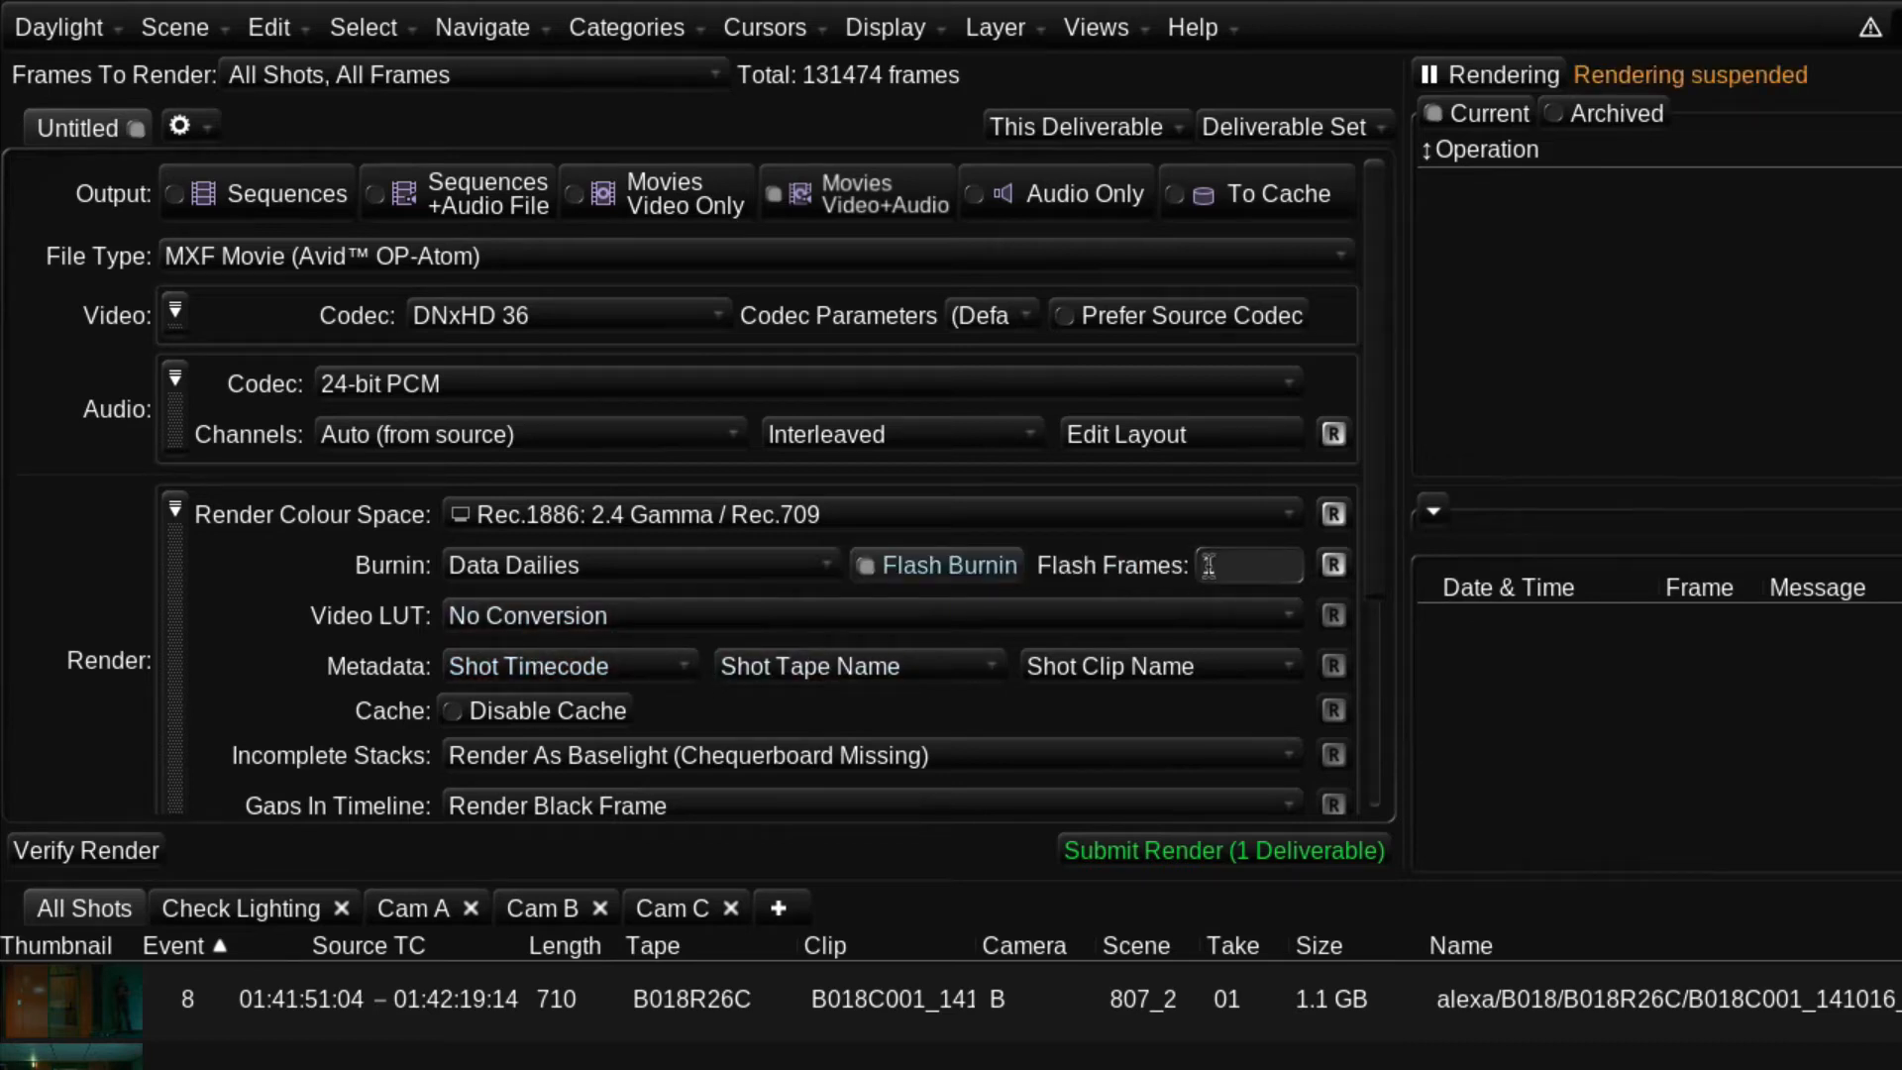
pyautogui.click(1231, 562)
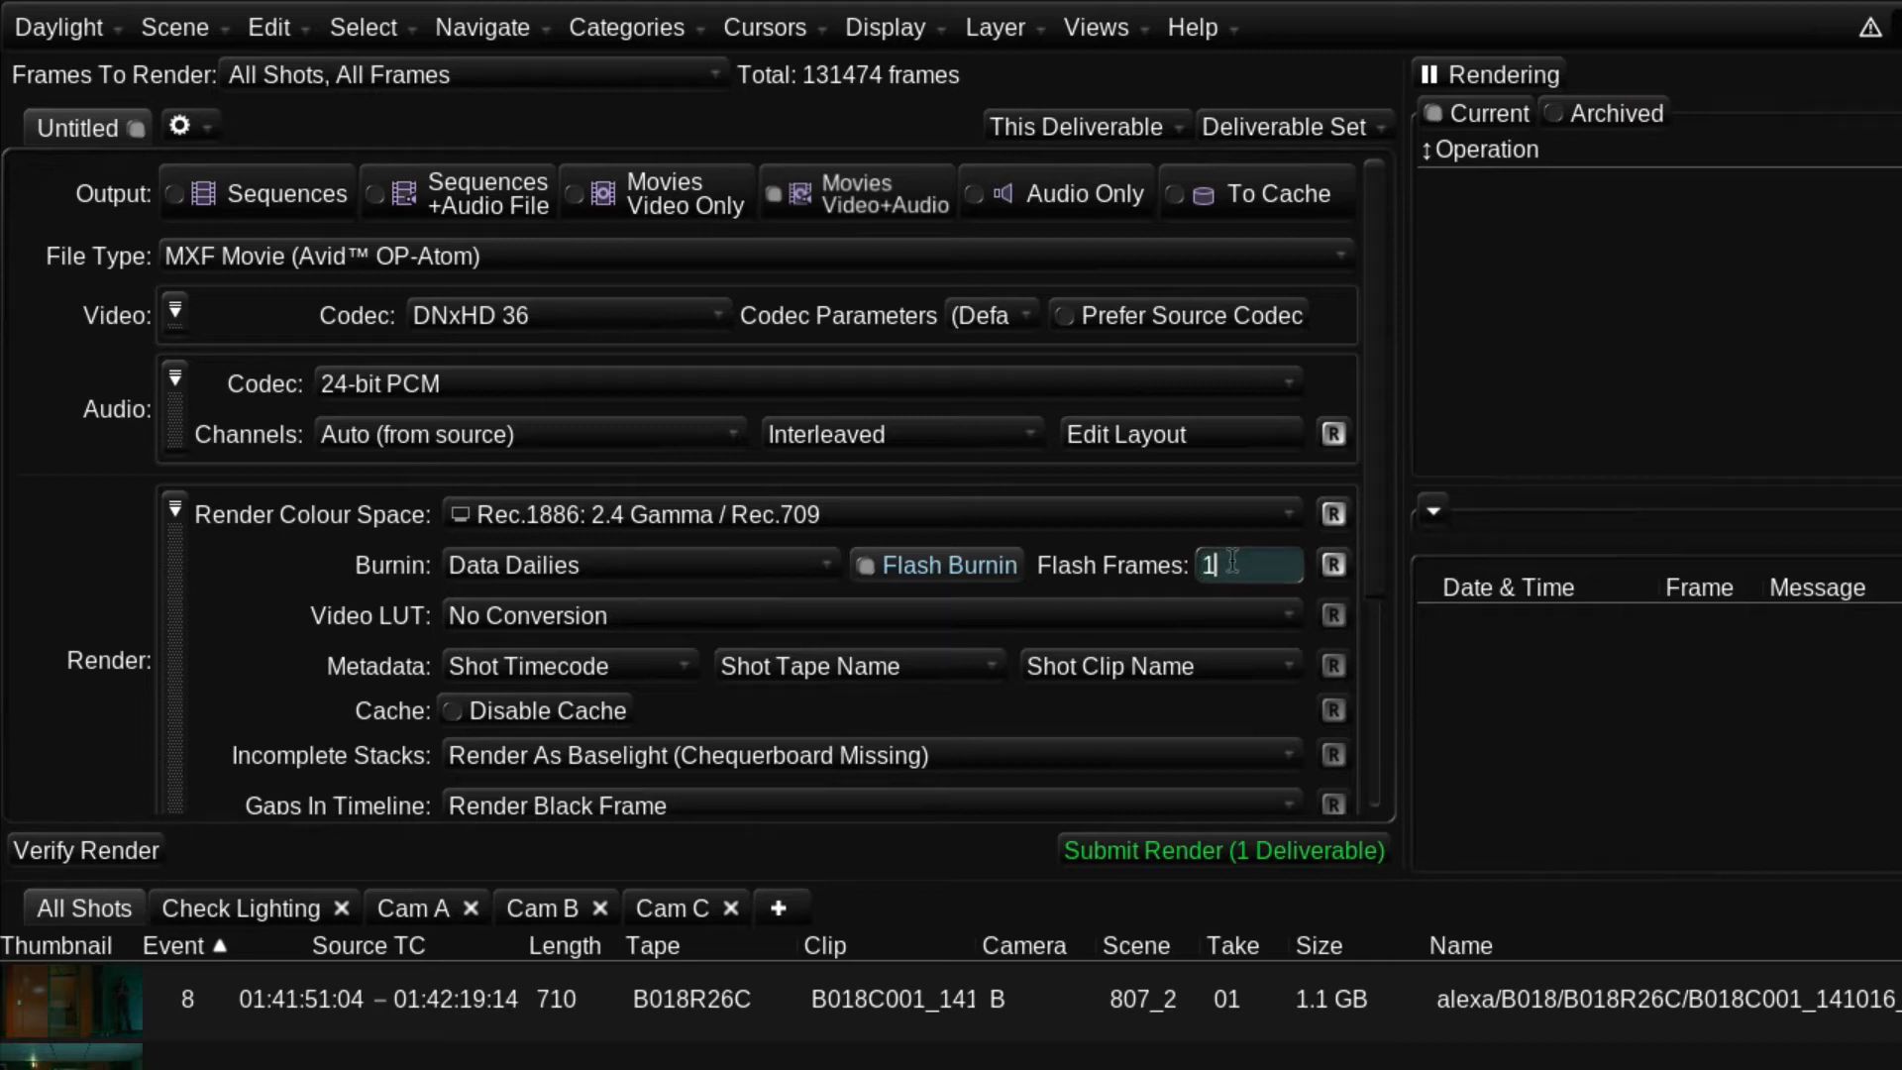
pyautogui.moveTo(1231, 562); pyautogui.dragTo(1192, 567)
pyautogui.write('25')
pyautogui.press('Return')
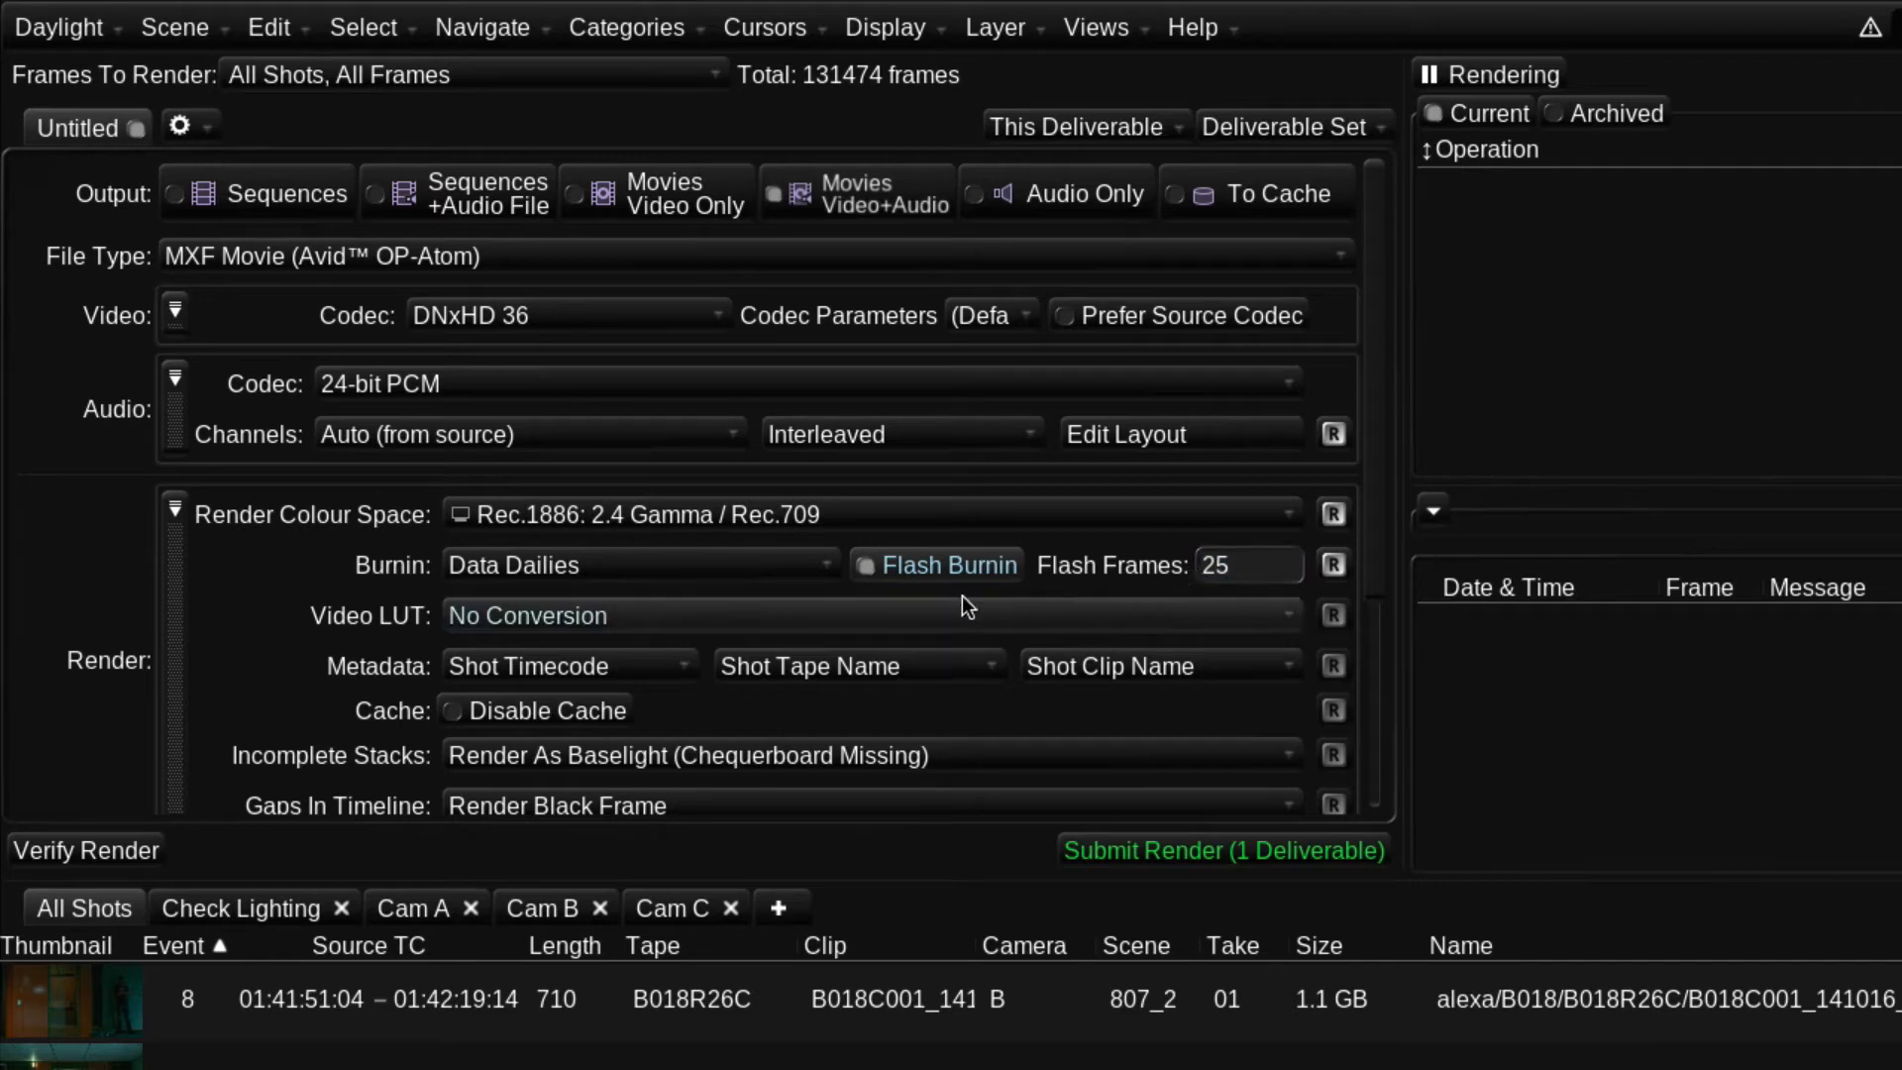
# Step: Set the Video LUT to Full to Legal Scale and view the tape name and clip name metadata choices
pyautogui.click(662, 618)
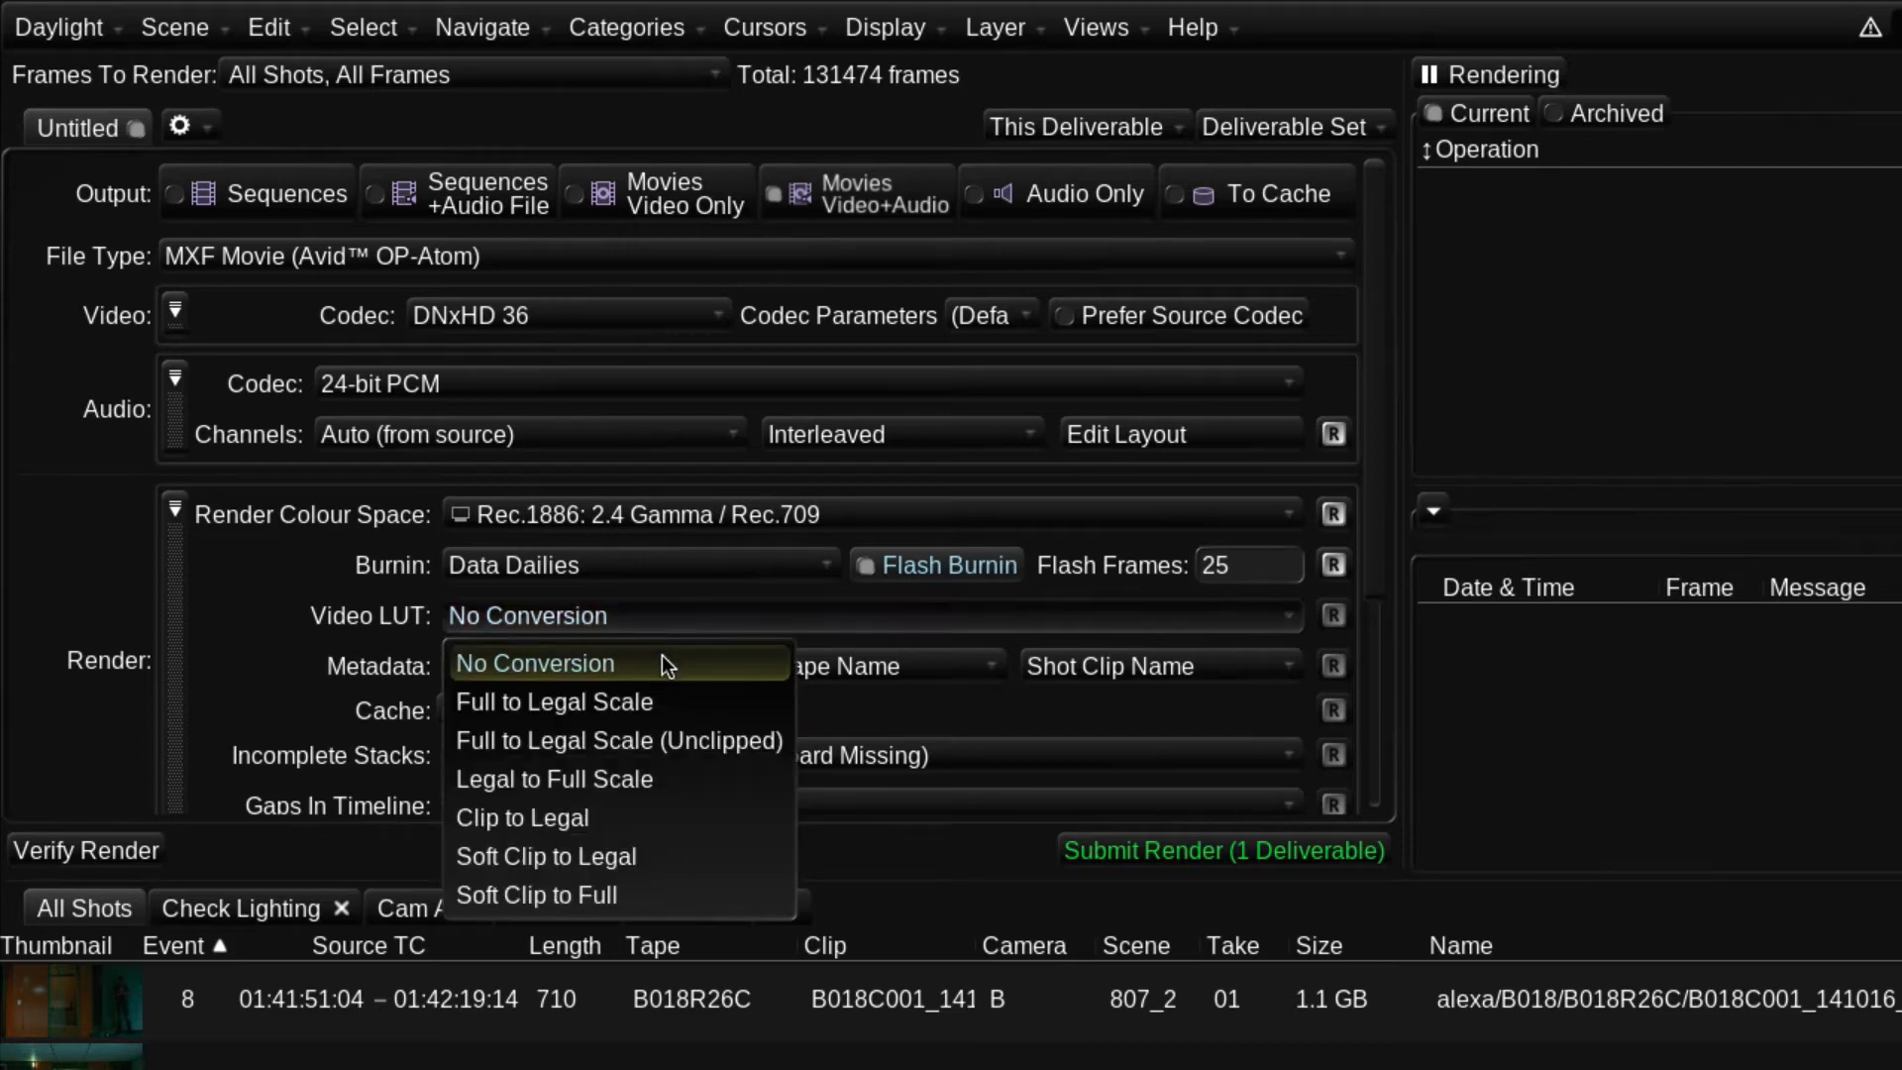
pyautogui.click(685, 710)
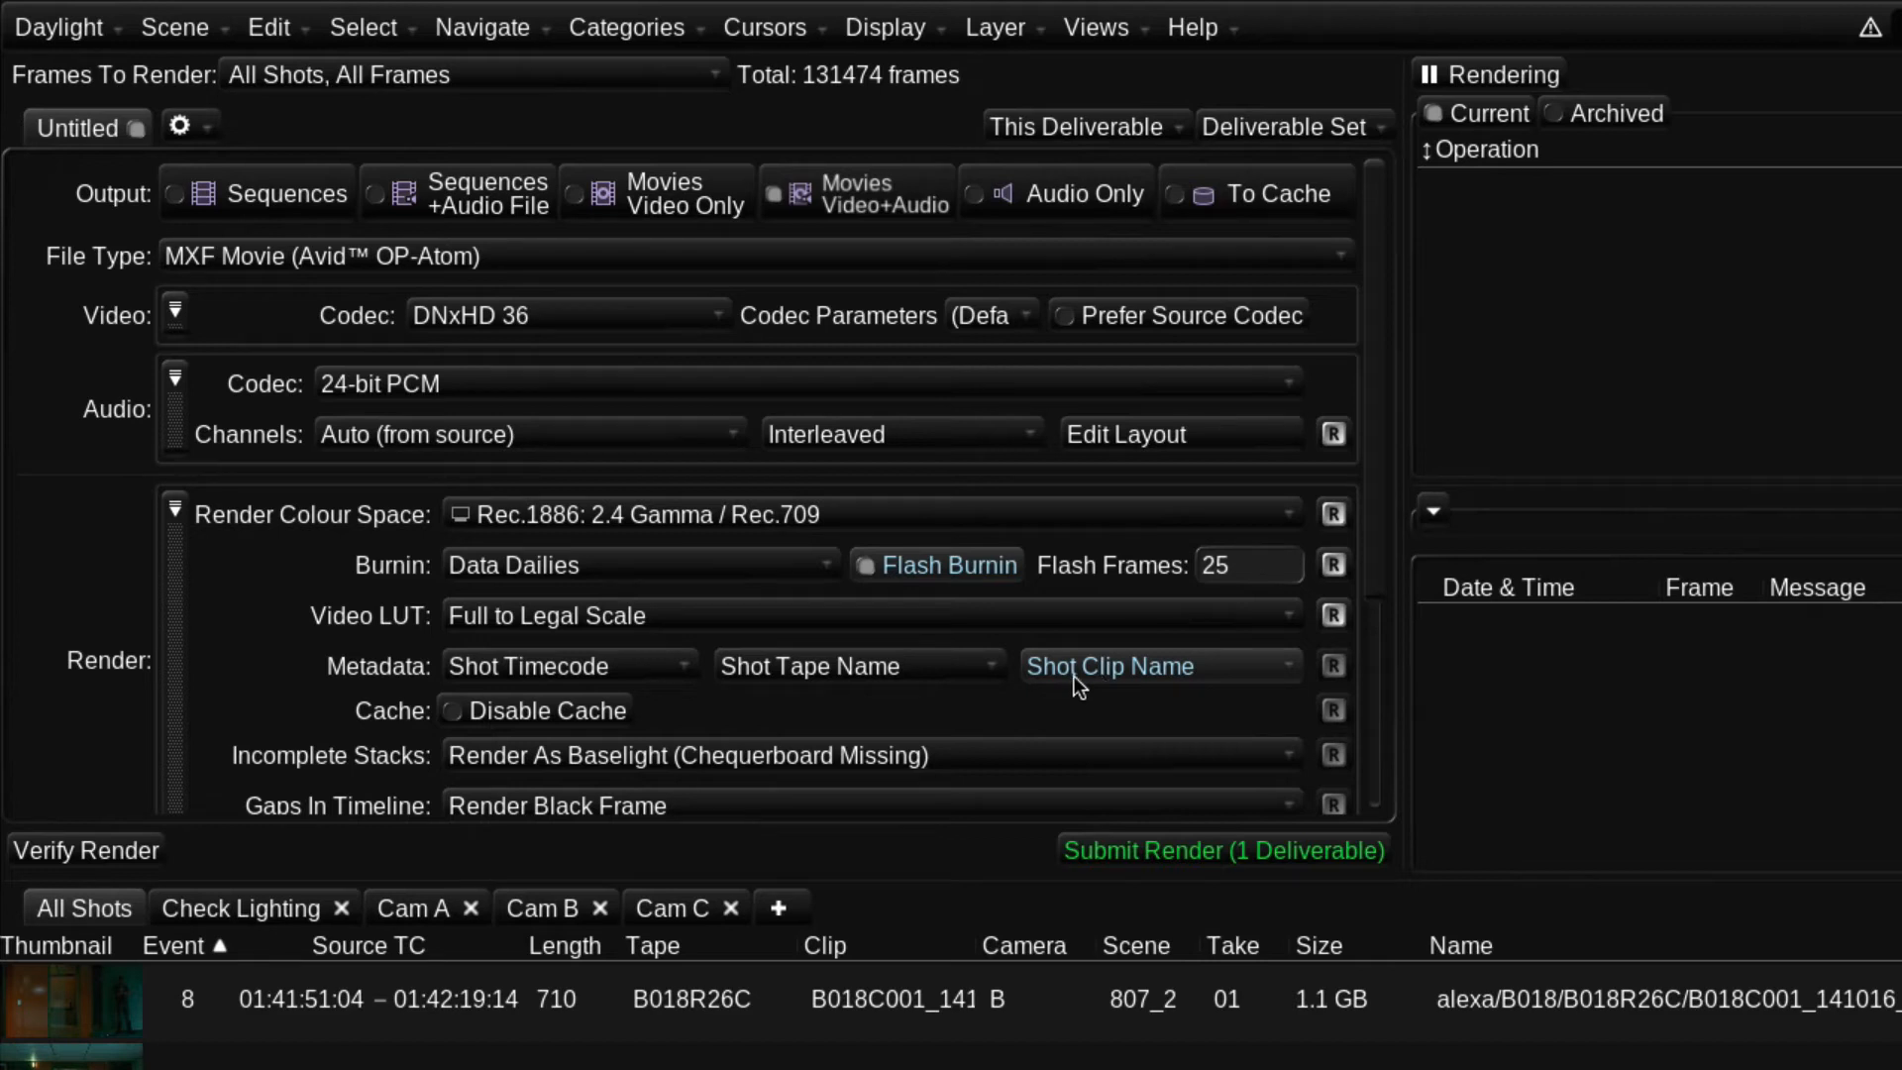
pyautogui.click(665, 659)
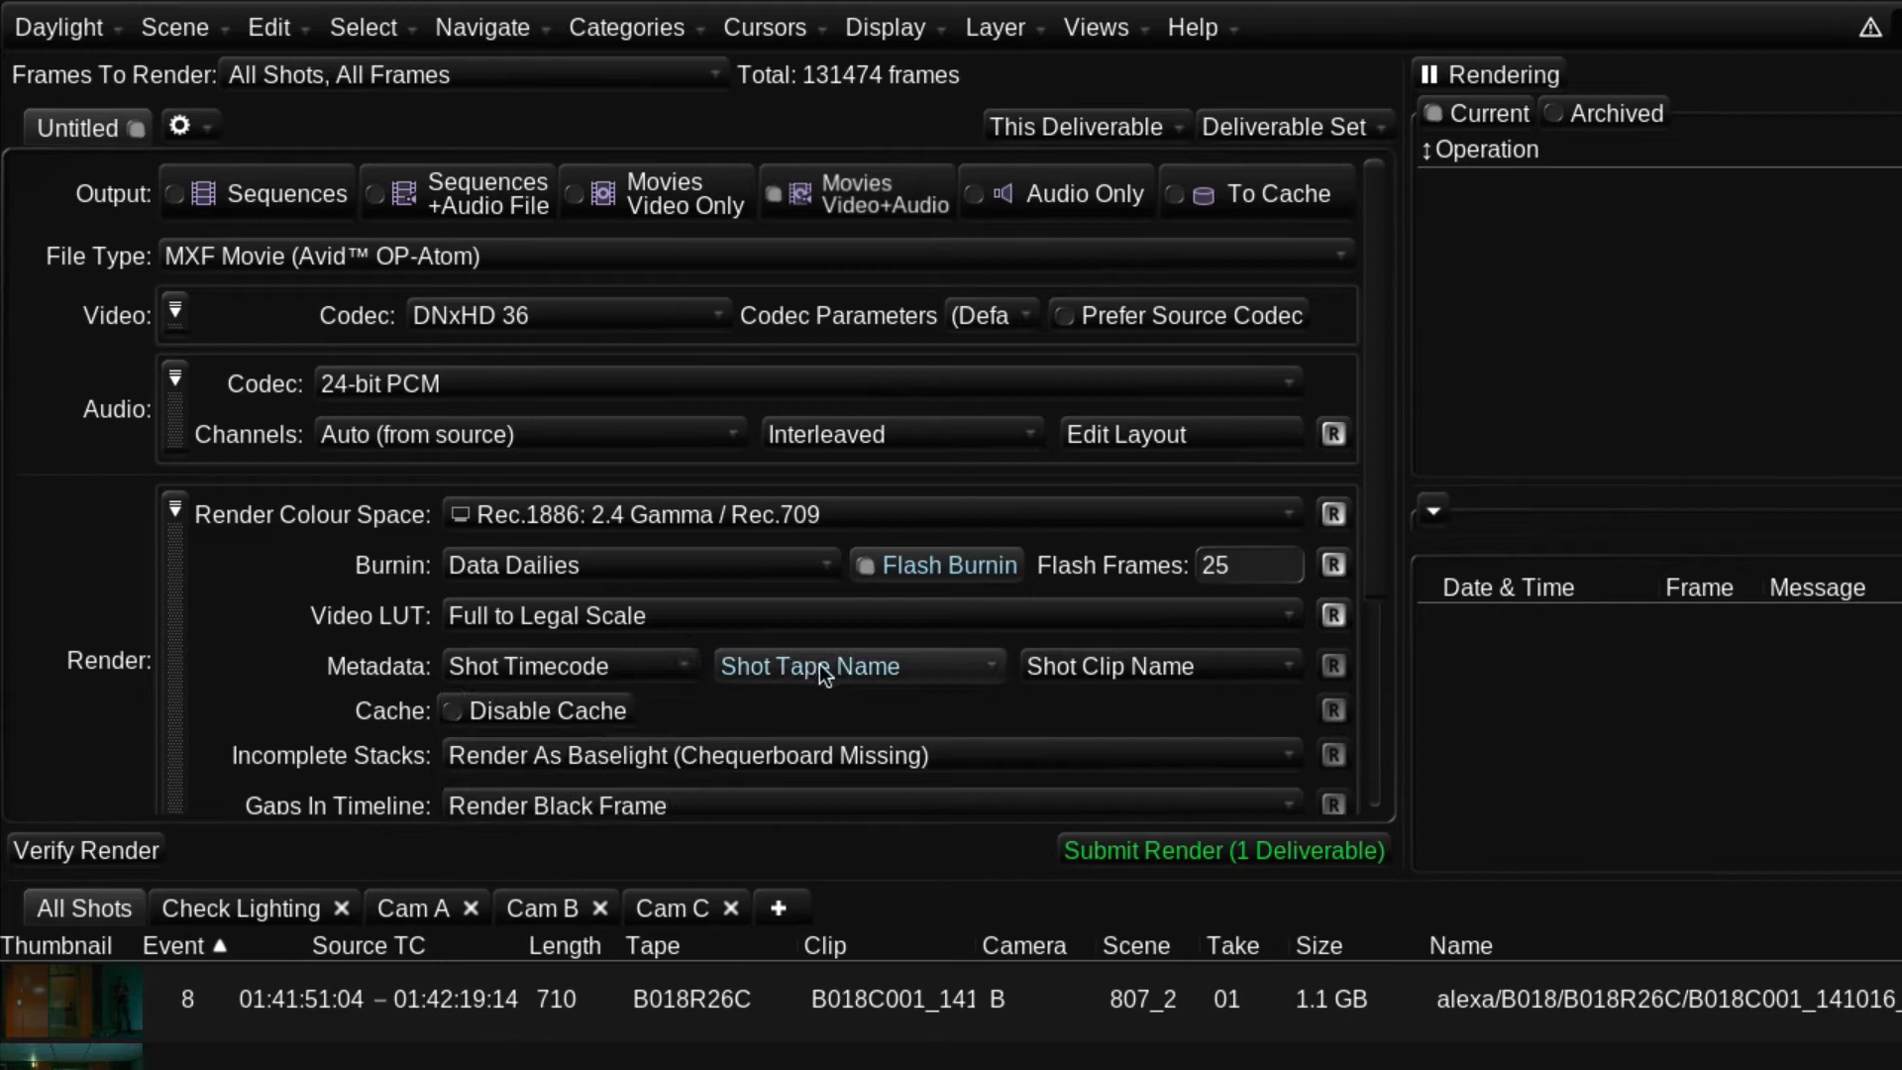
pyautogui.click(897, 669)
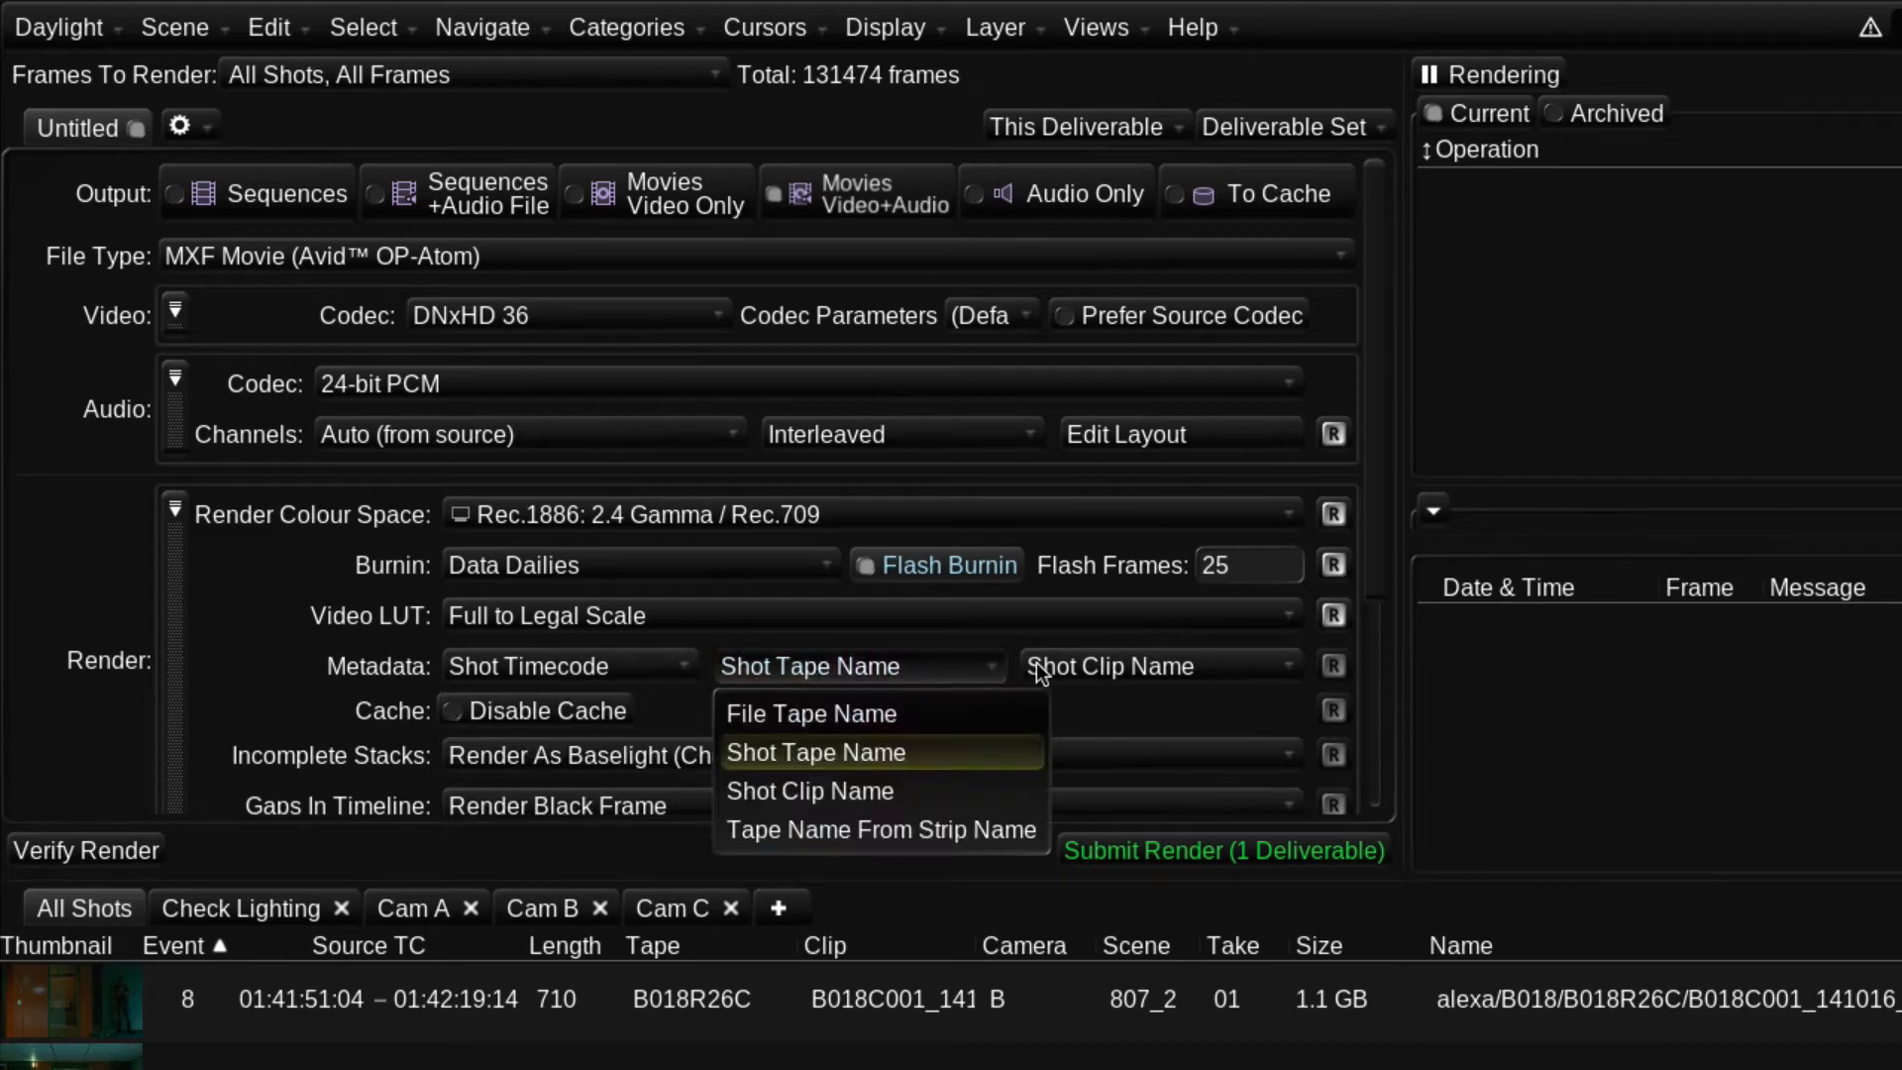
pyautogui.click(1068, 664)
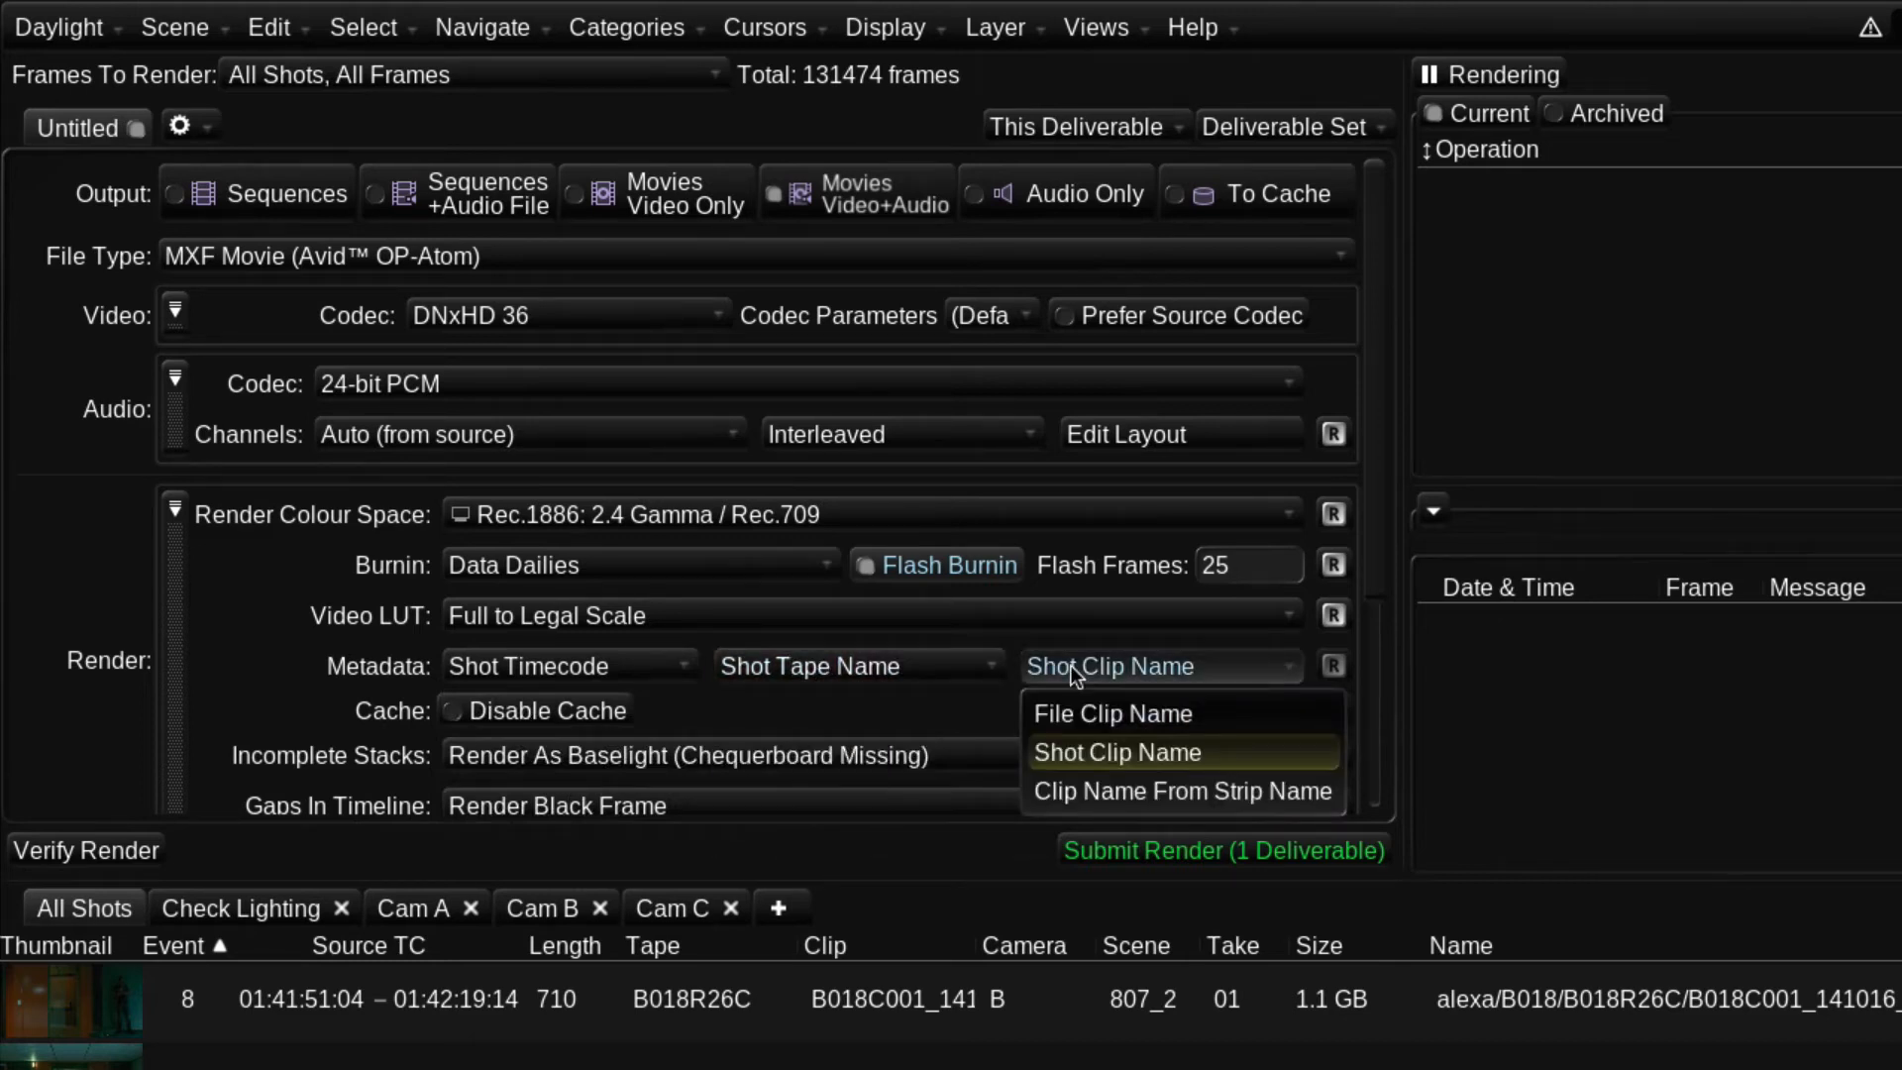
pyautogui.click(1070, 664)
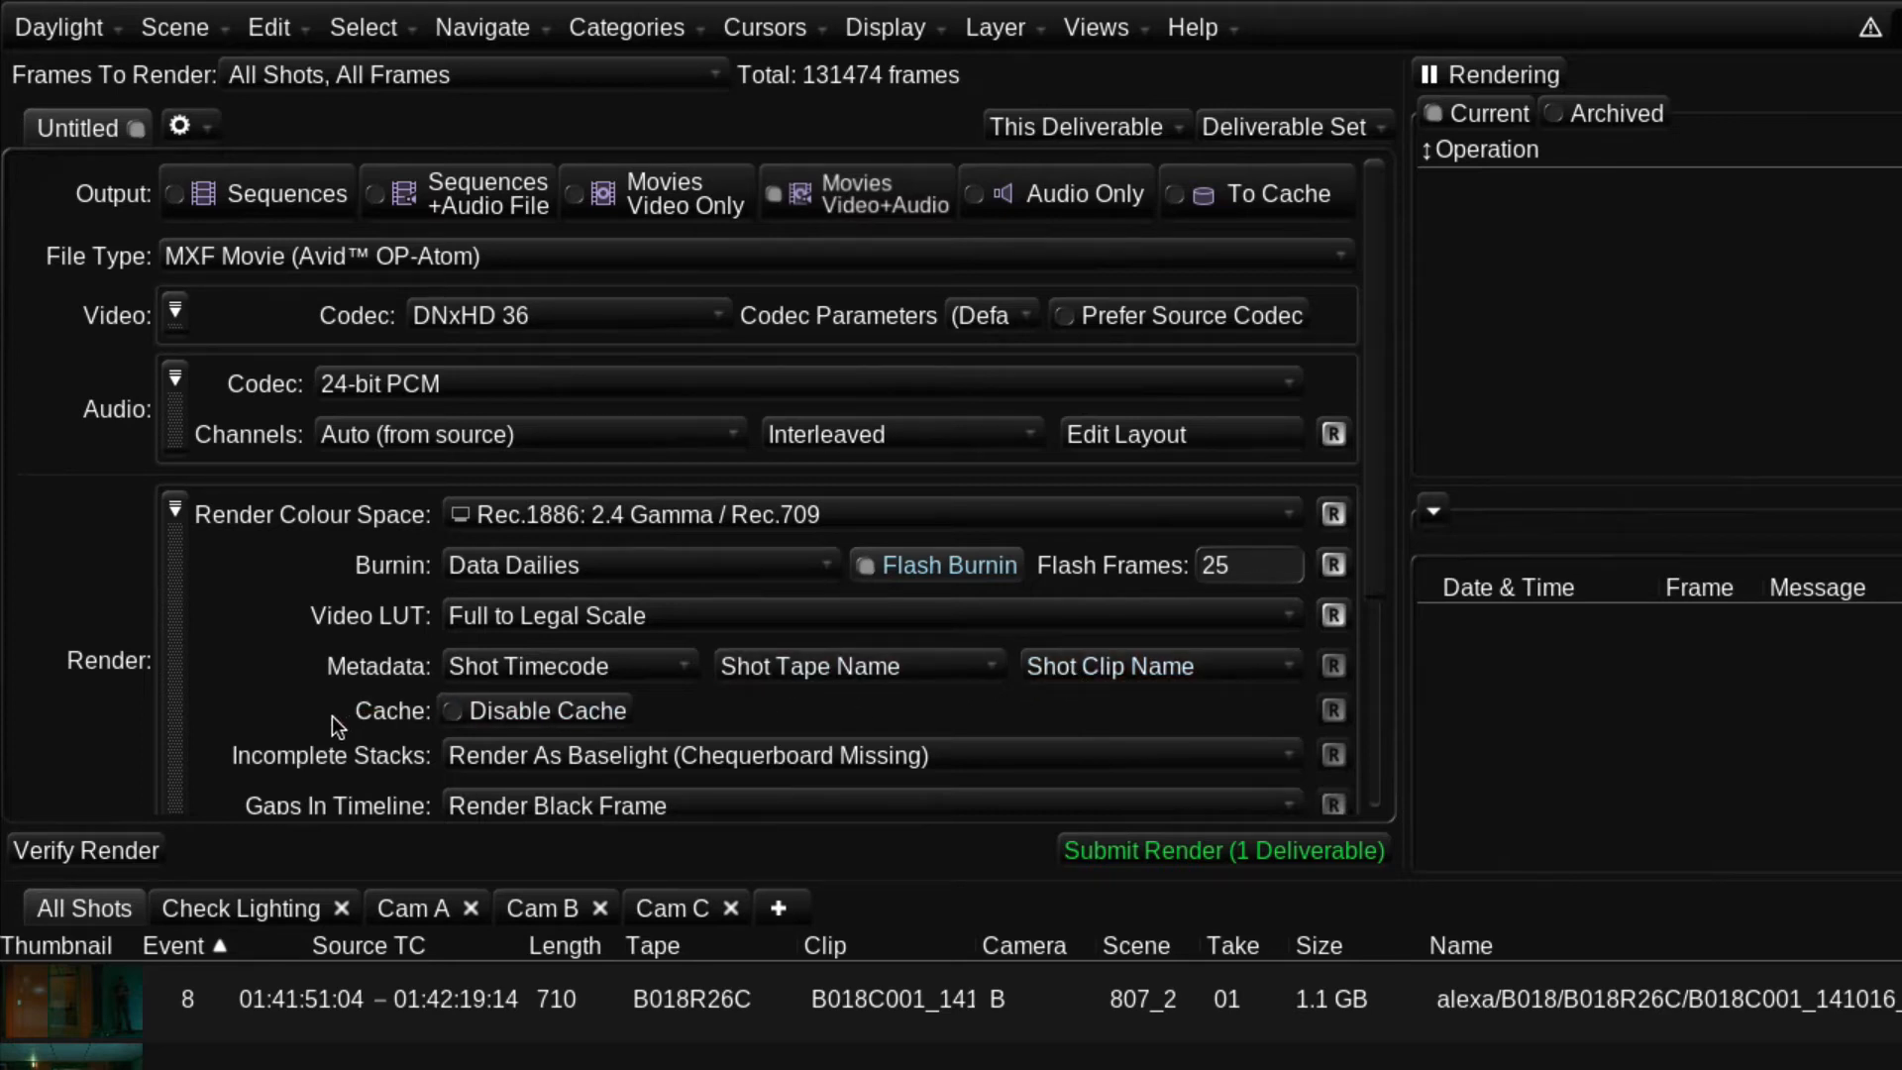
# Step: Remove the Cache, Incomplete Stacks and Gaps In Timeline settings from the render options
pyautogui.click(390, 714)
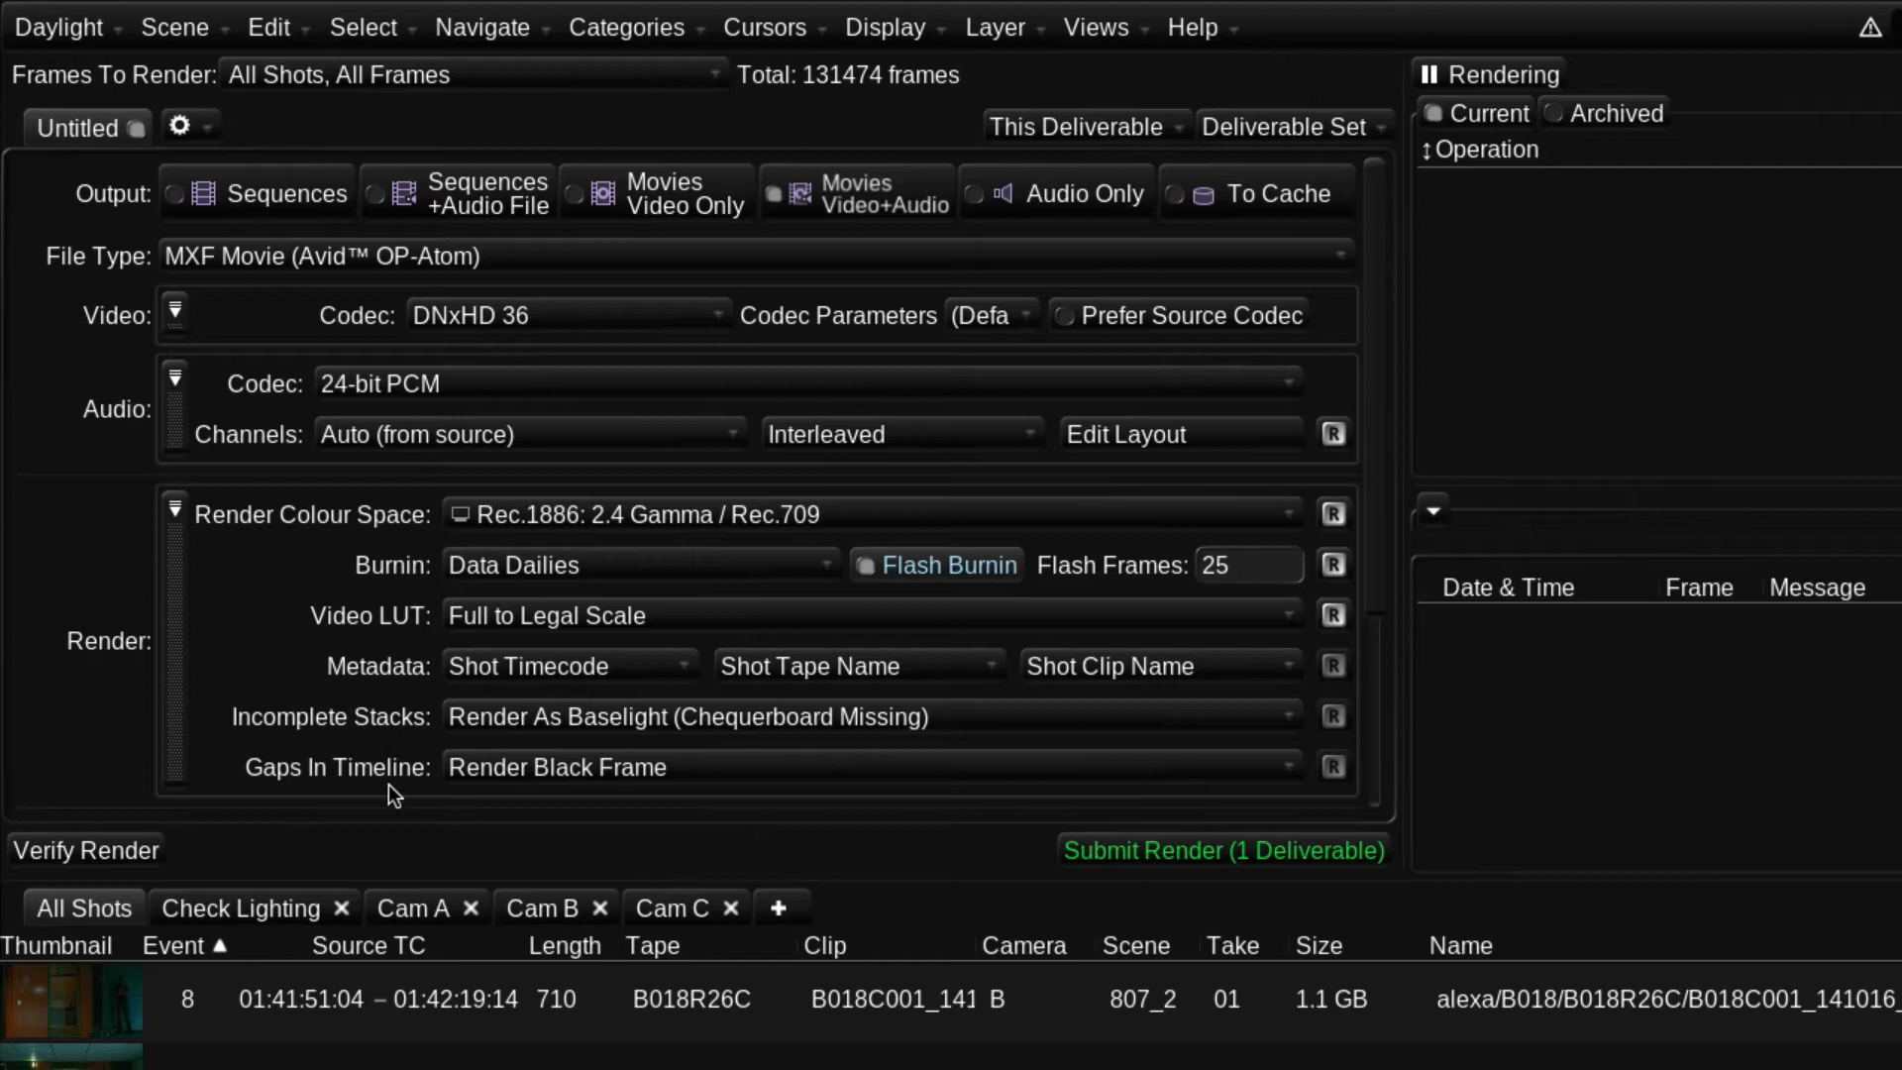
pyautogui.click(390, 715)
pyautogui.click(388, 719)
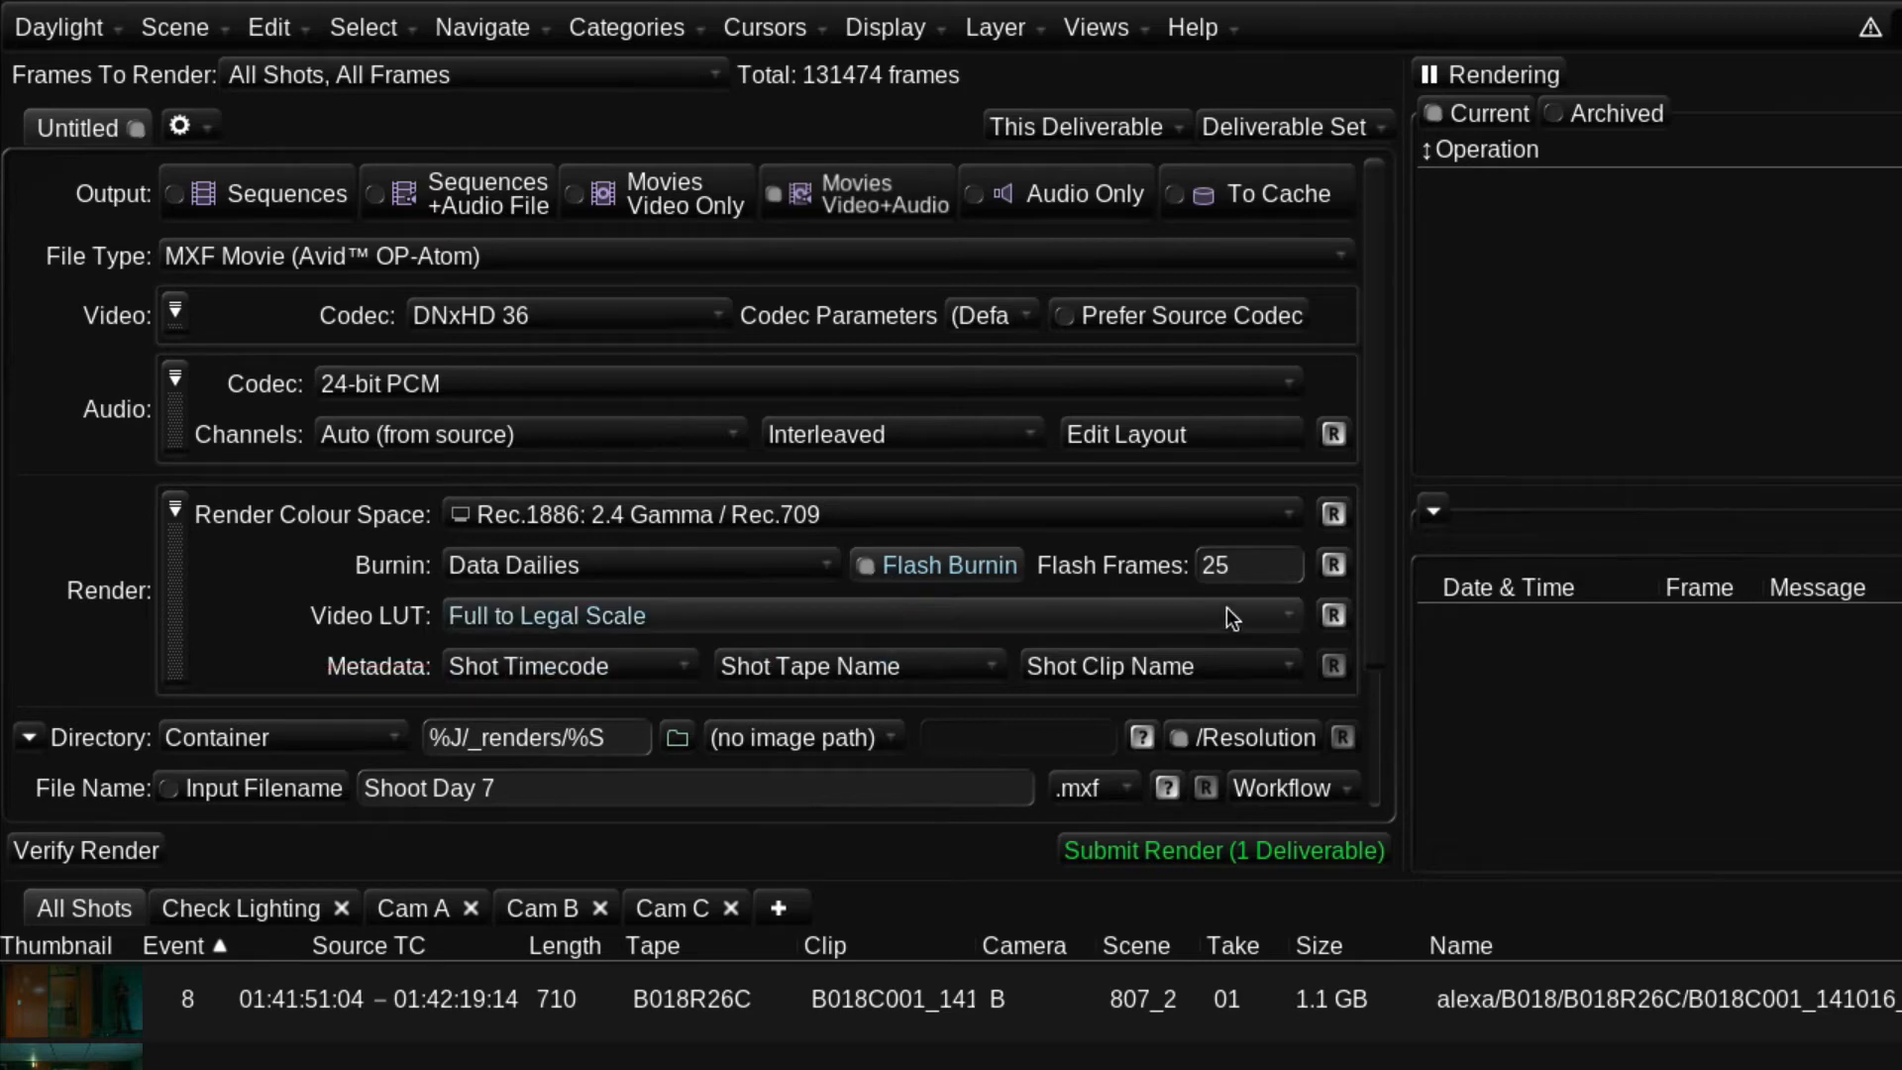
# Step: Set the base location of the output directory to the root (/)
pyautogui.moveTo(1370, 588); pyautogui.dragTo(1359, 751)
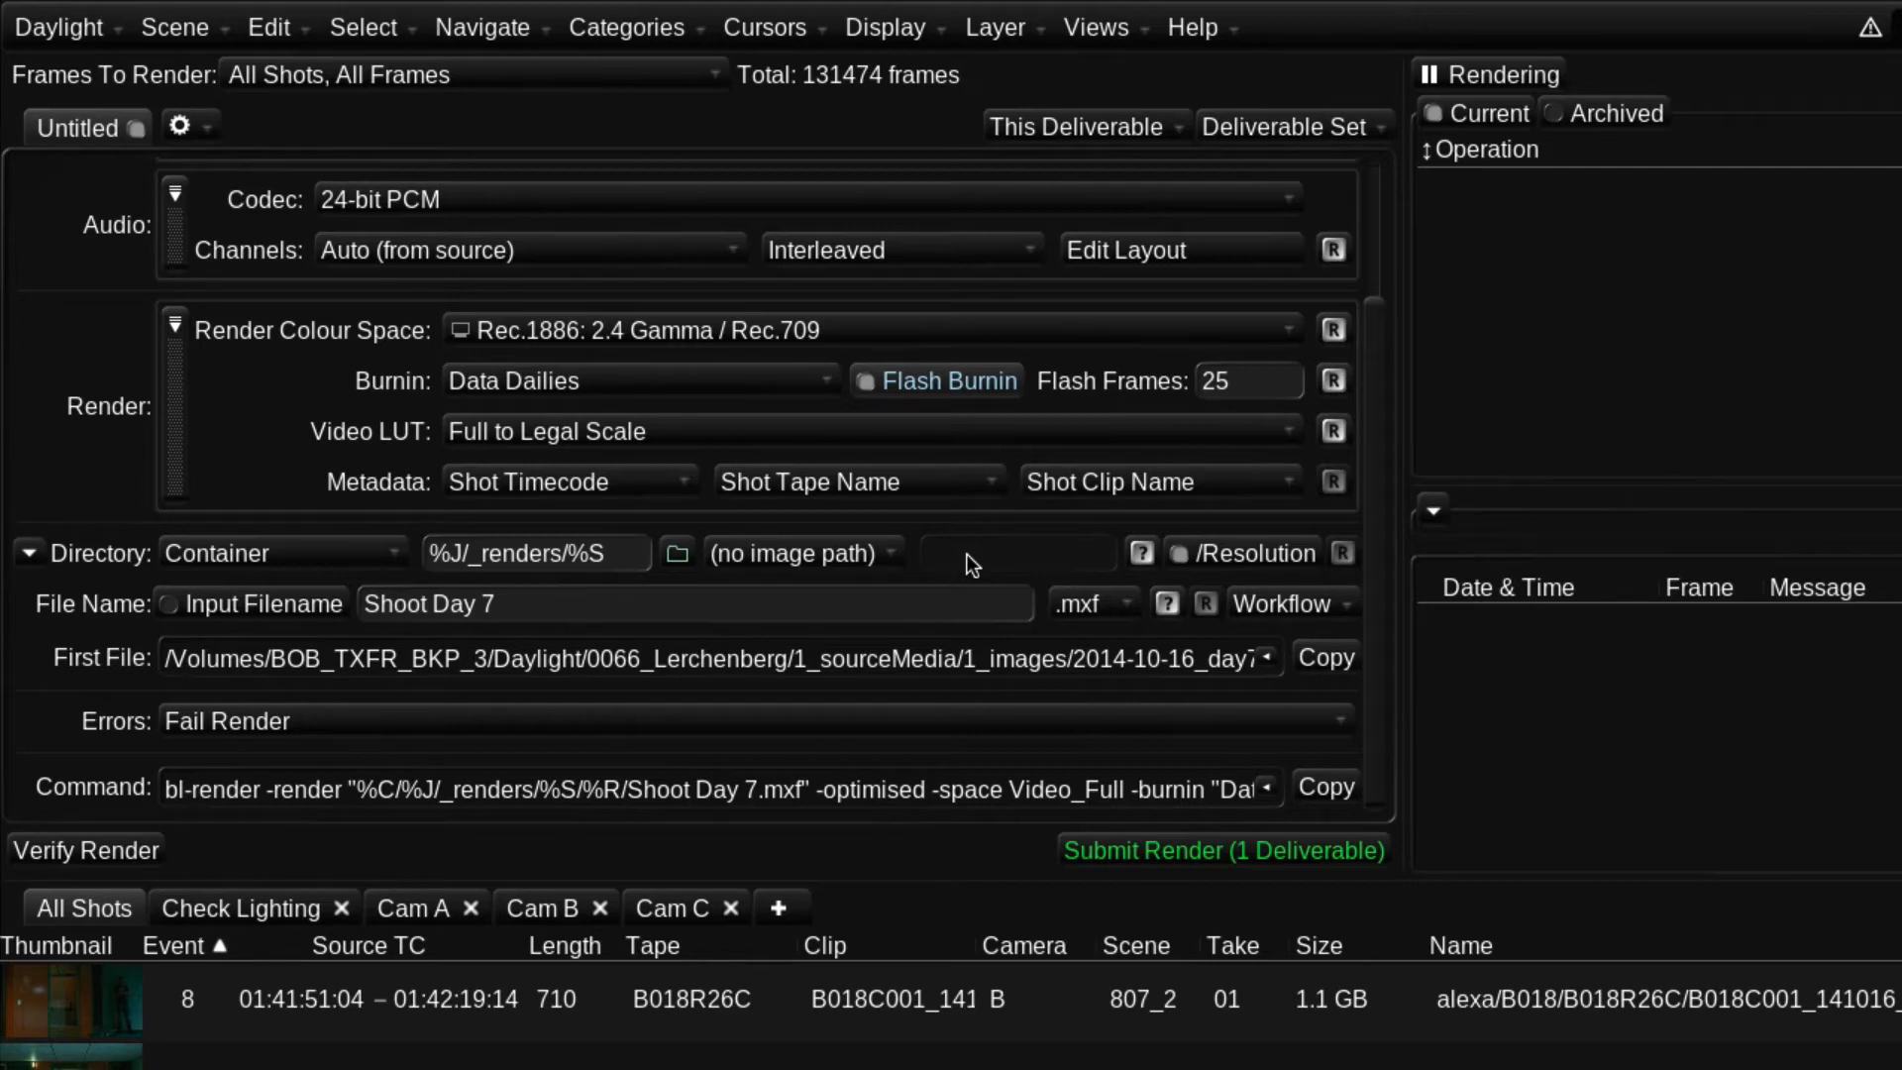
pyautogui.click(295, 551)
pyautogui.click(228, 602)
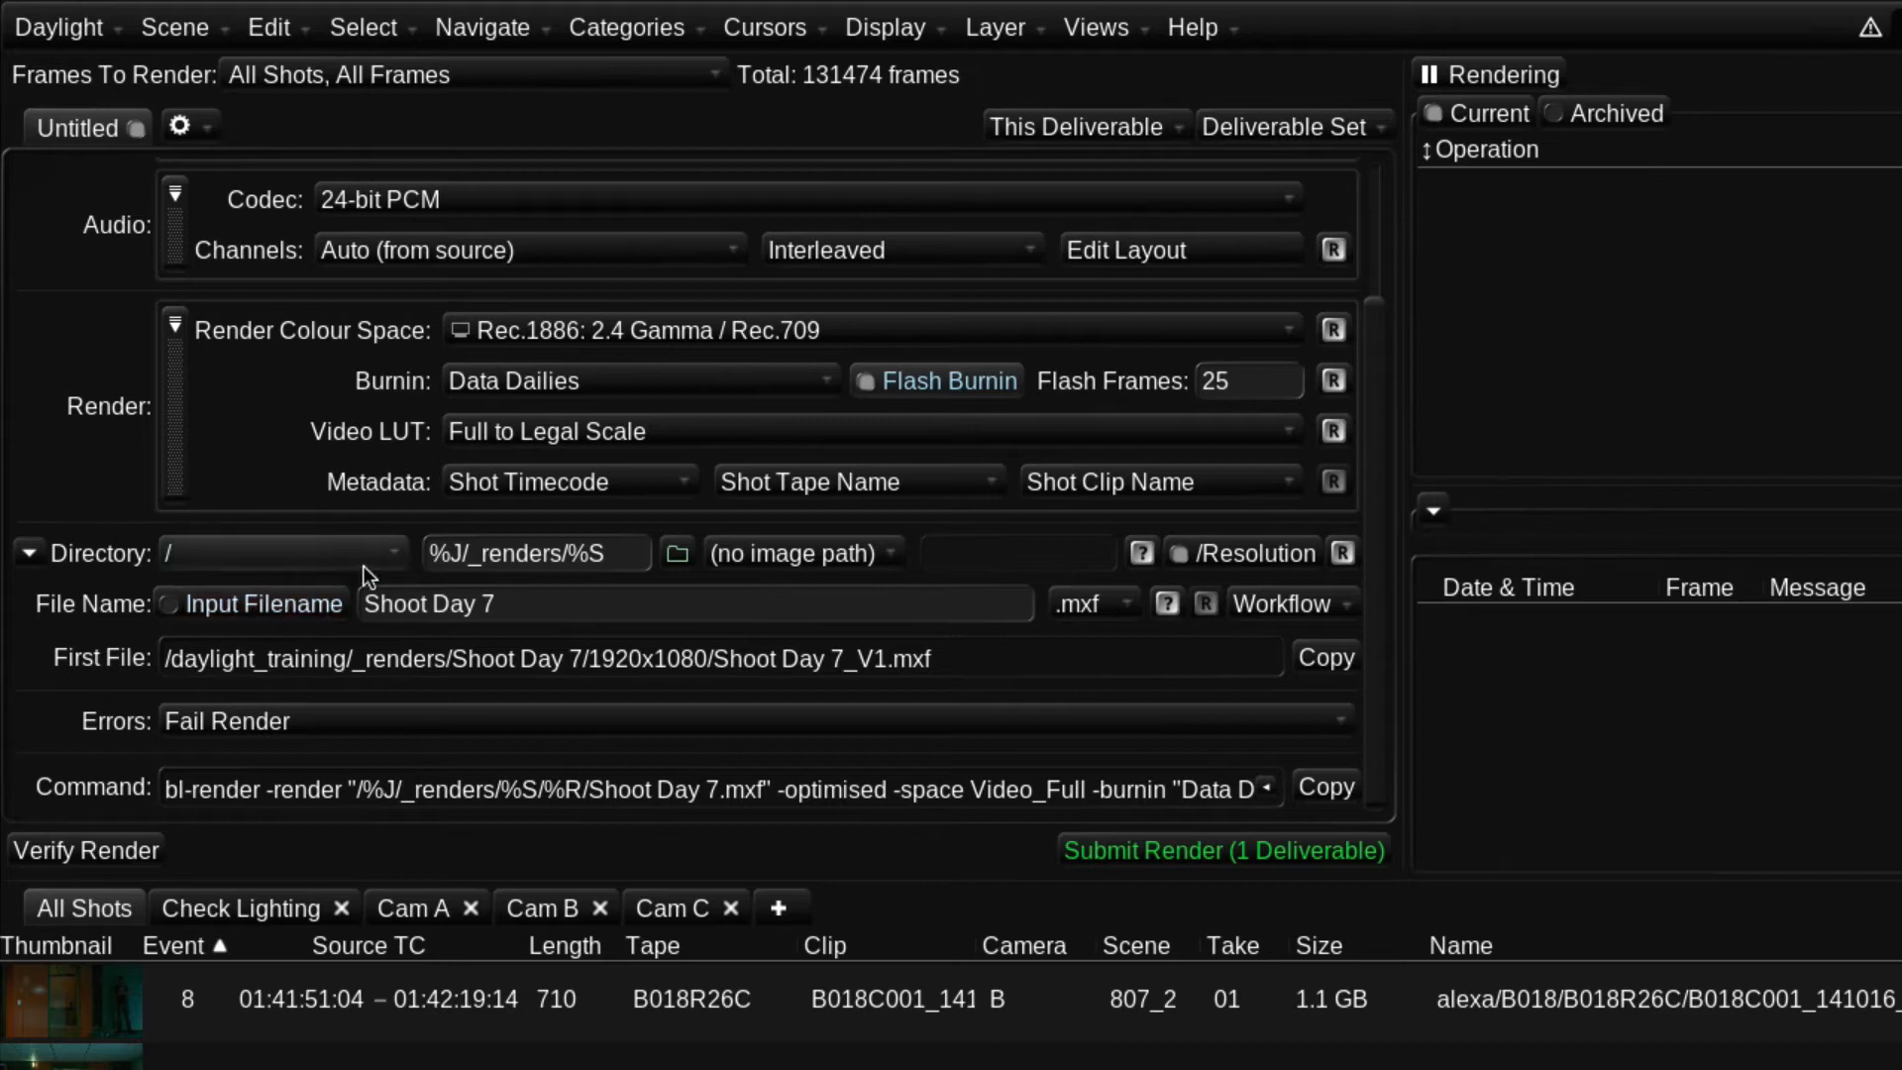
# Step: Examine the codes in the %J/_renders/%S output path and read the list of available render path codes
pyautogui.click(616, 551)
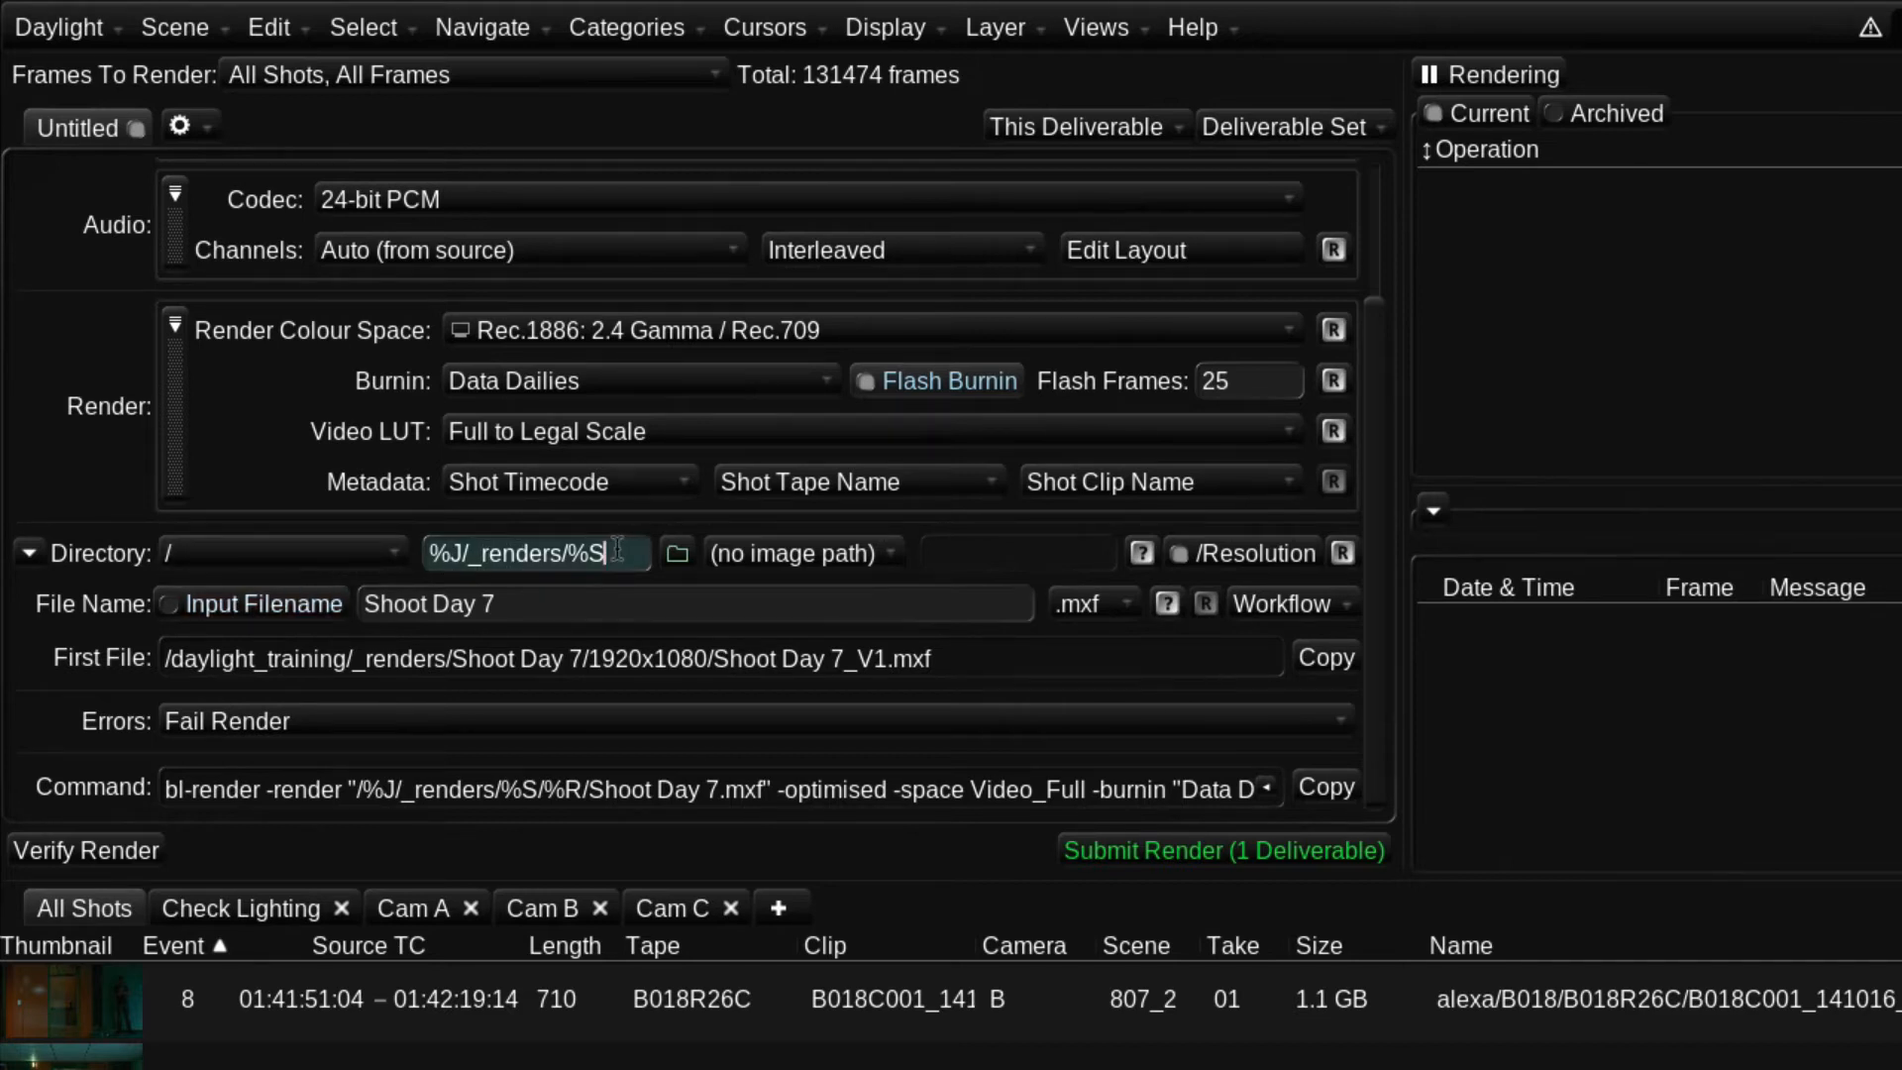
pyautogui.moveTo(464, 552); pyautogui.dragTo(430, 557)
pyautogui.moveTo(566, 553); pyautogui.dragTo(607, 551)
pyautogui.moveTo(611, 557); pyautogui.dragTo(439, 556)
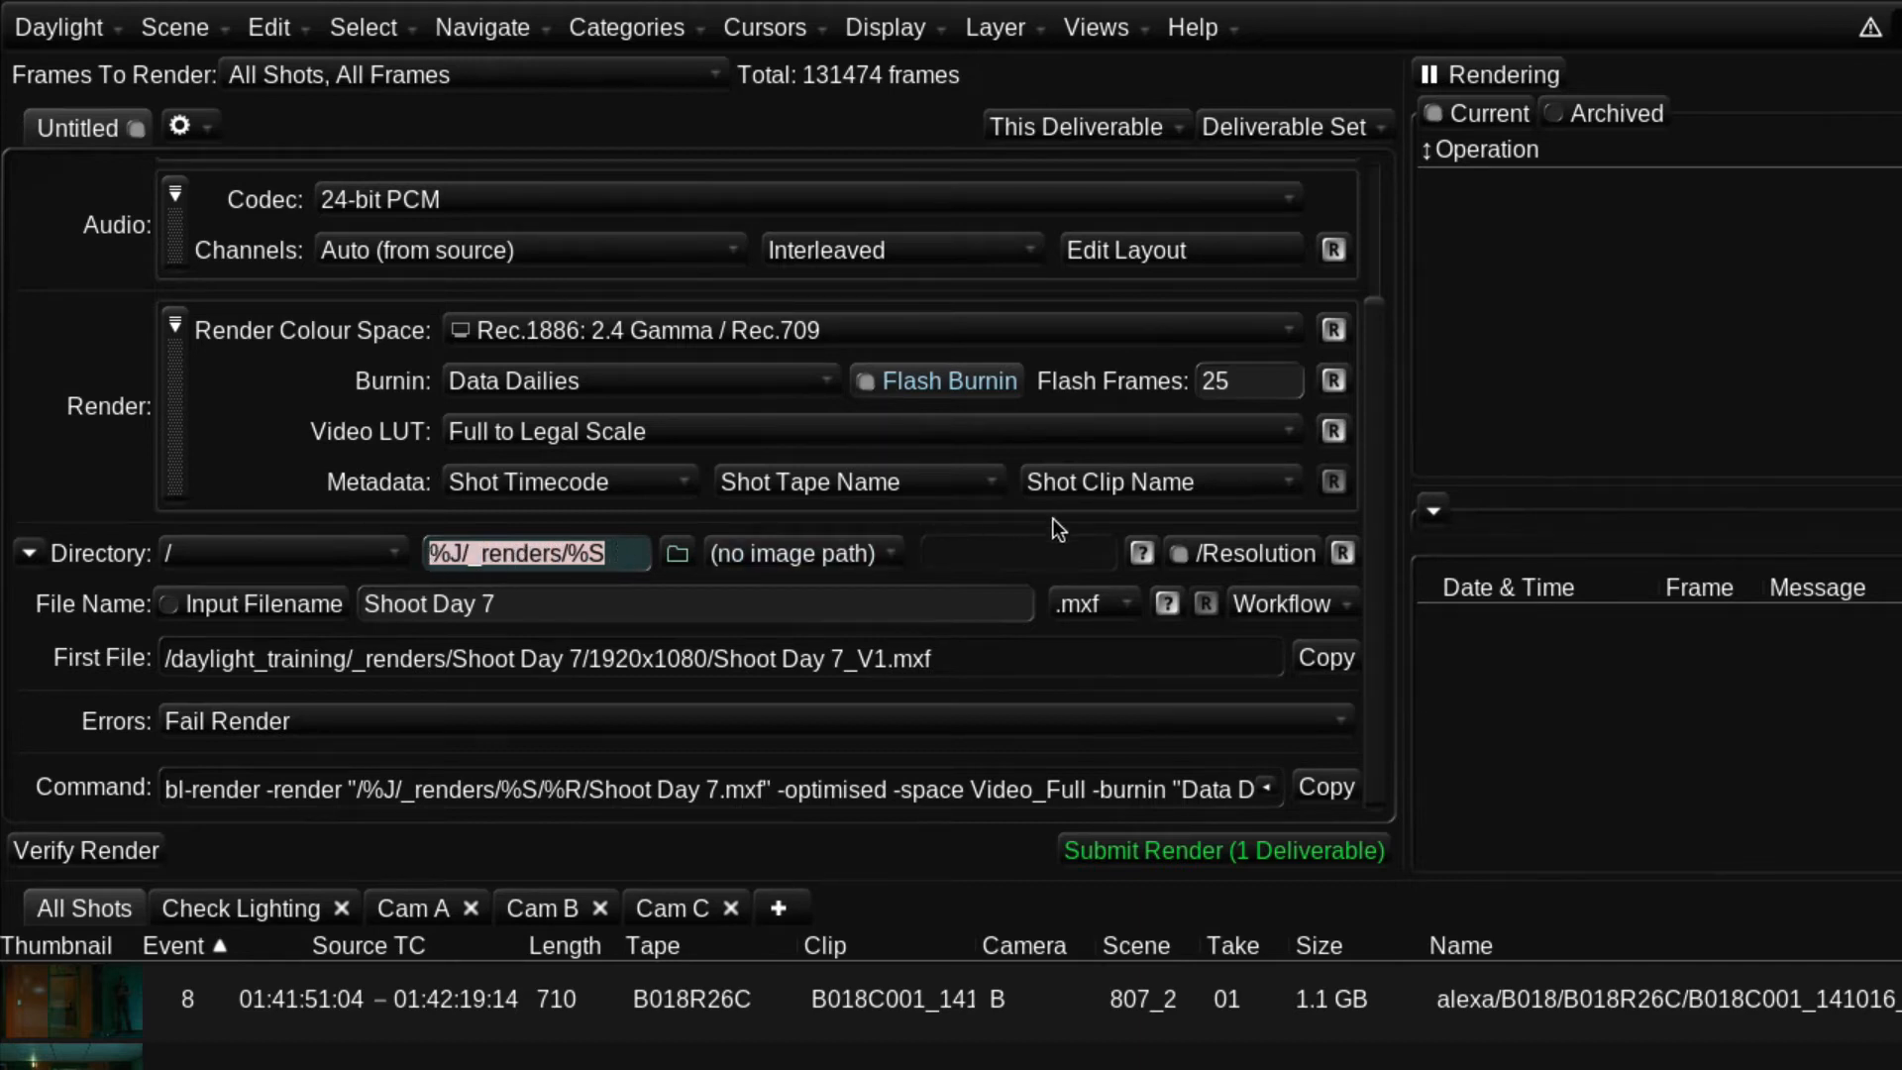
pyautogui.click(1142, 553)
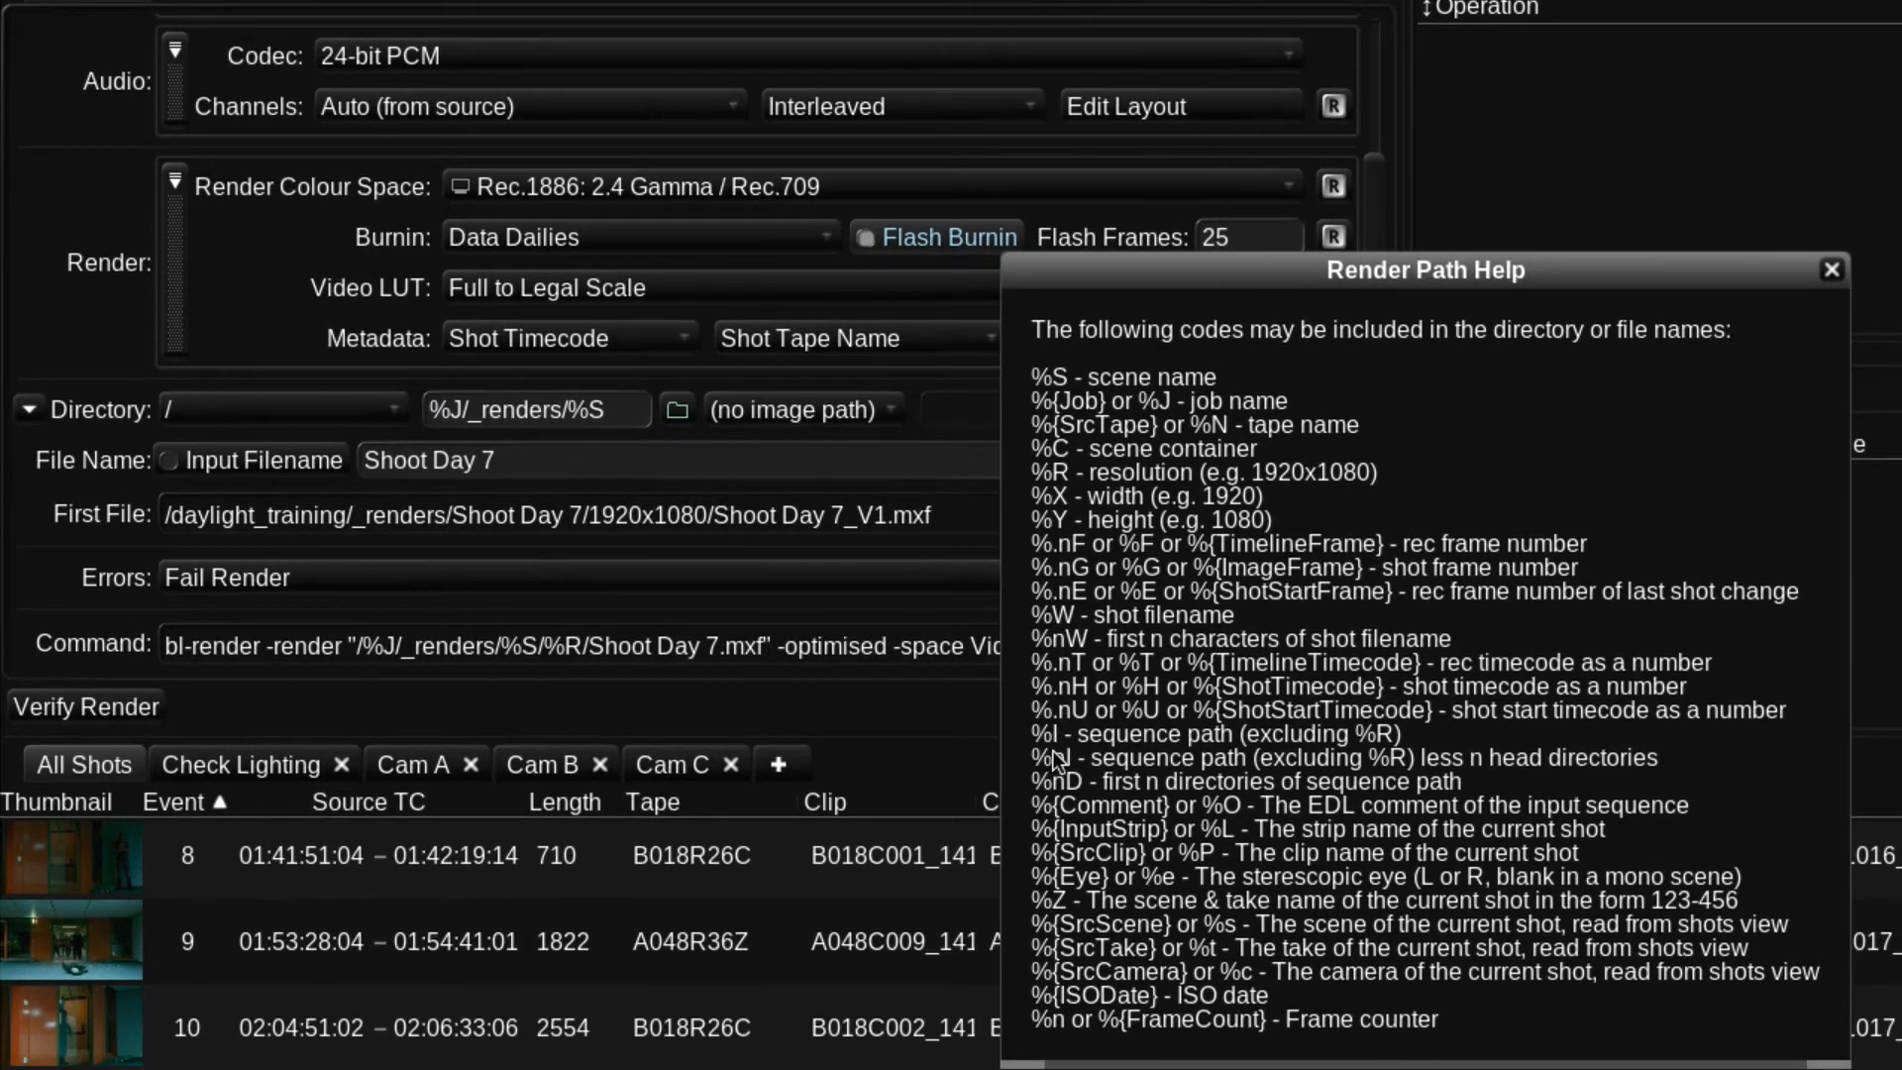
pyautogui.click(1832, 270)
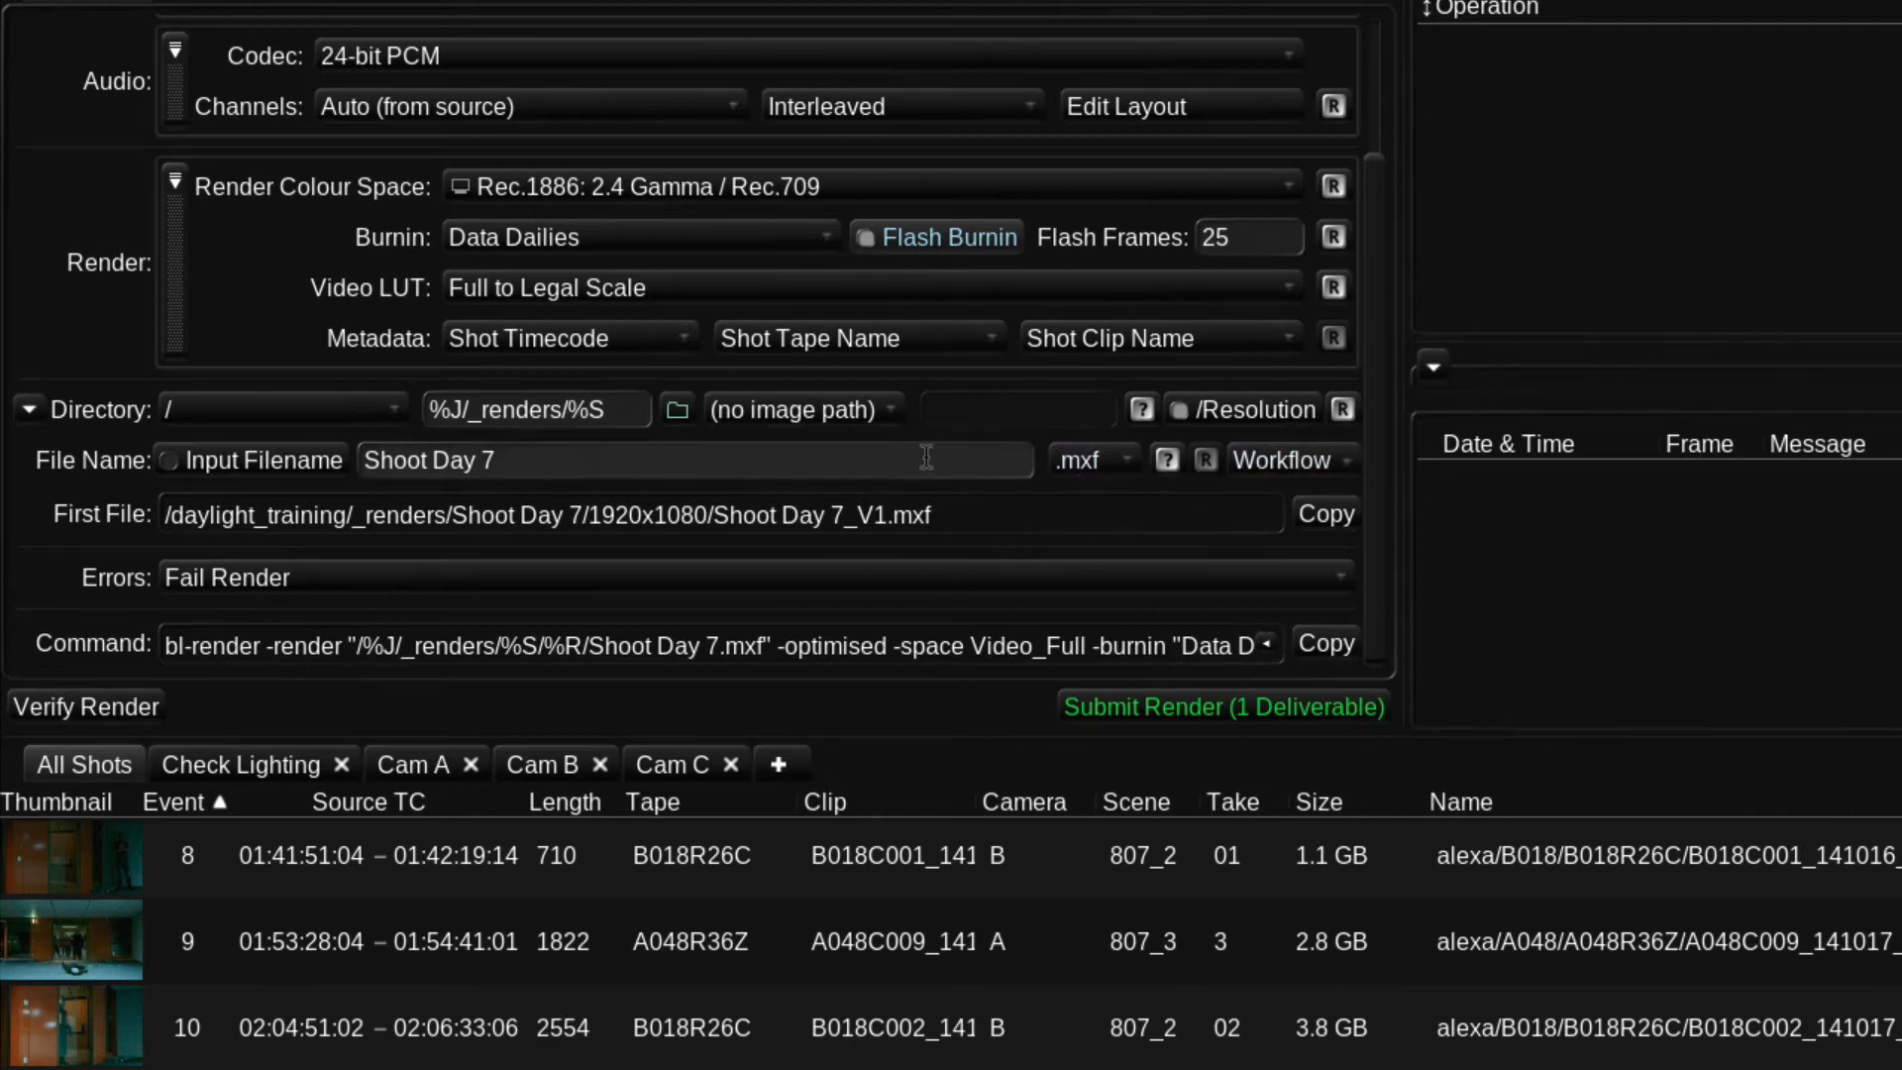
# Step: Set the output directory to /Daylight_Training/lerchenberg/day7 on TB_RAID and turn off the resolution subfolder
pyautogui.click(677, 410)
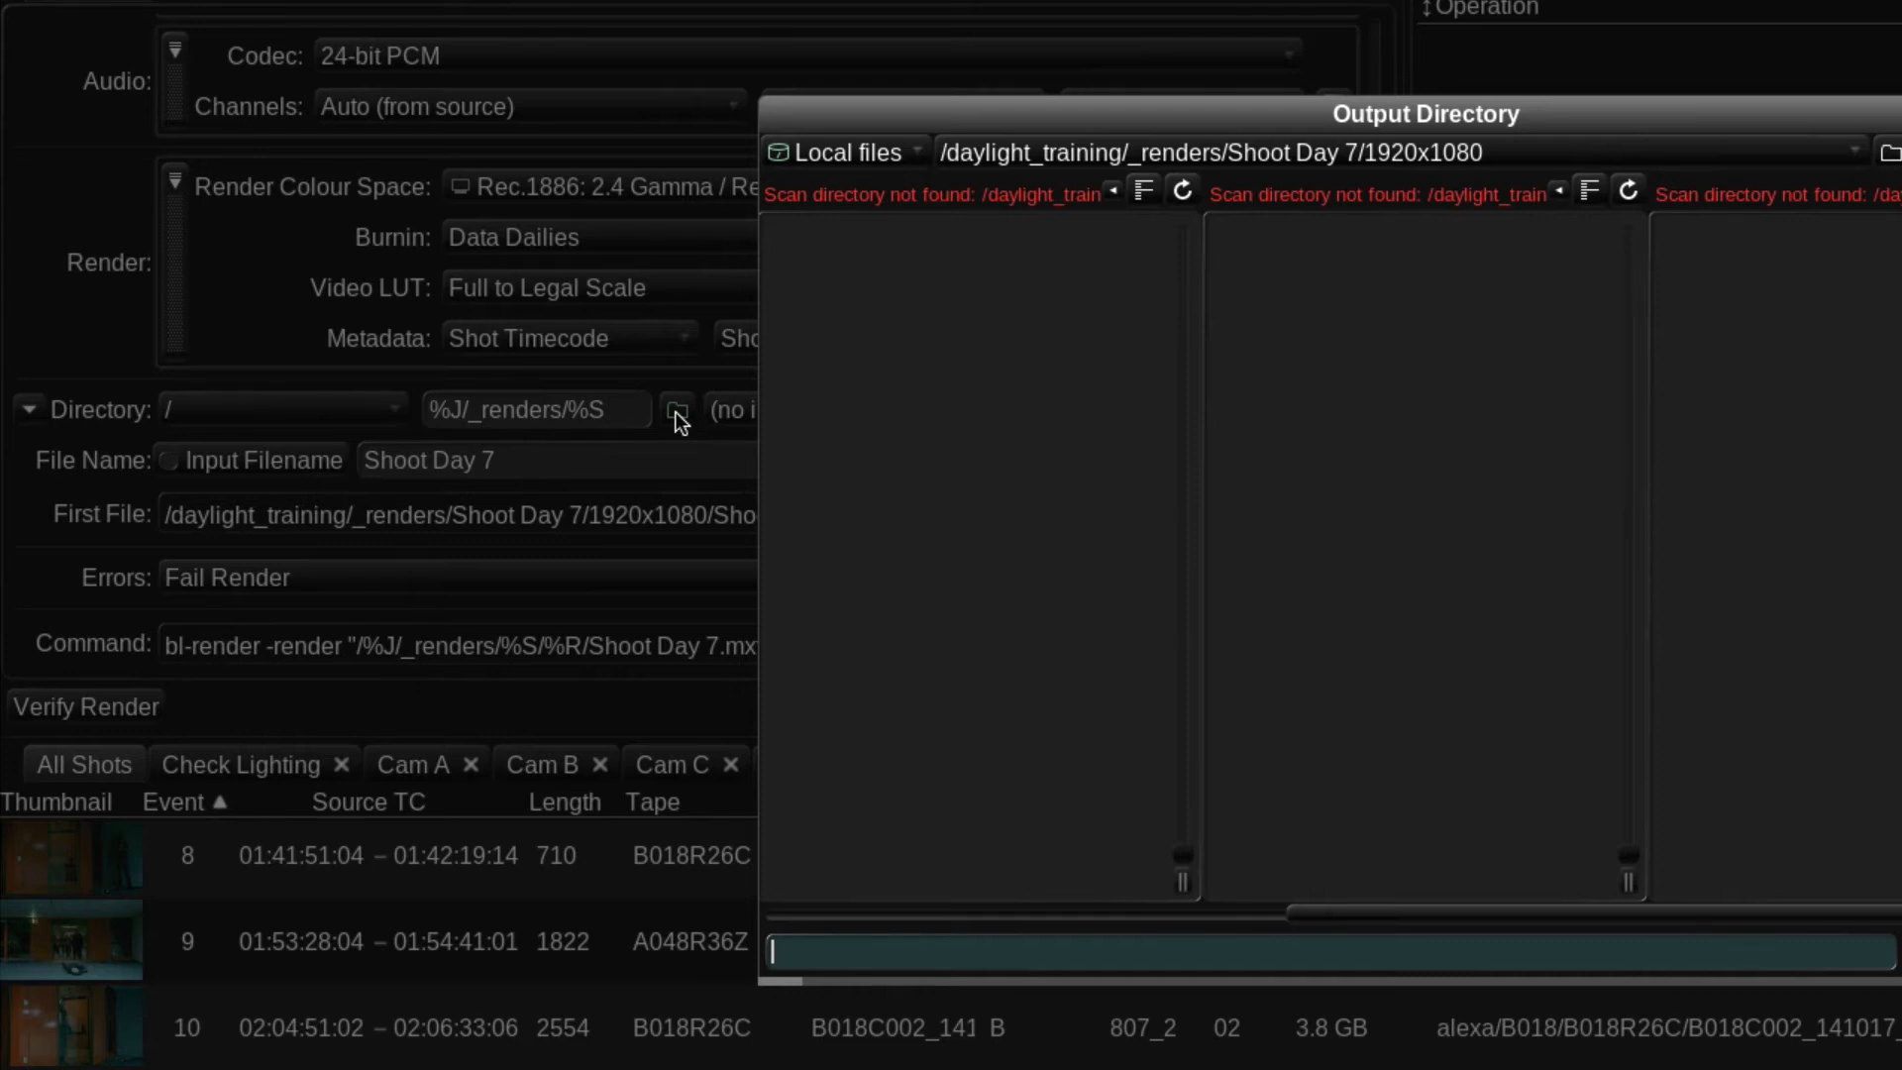
pyautogui.click(877, 158)
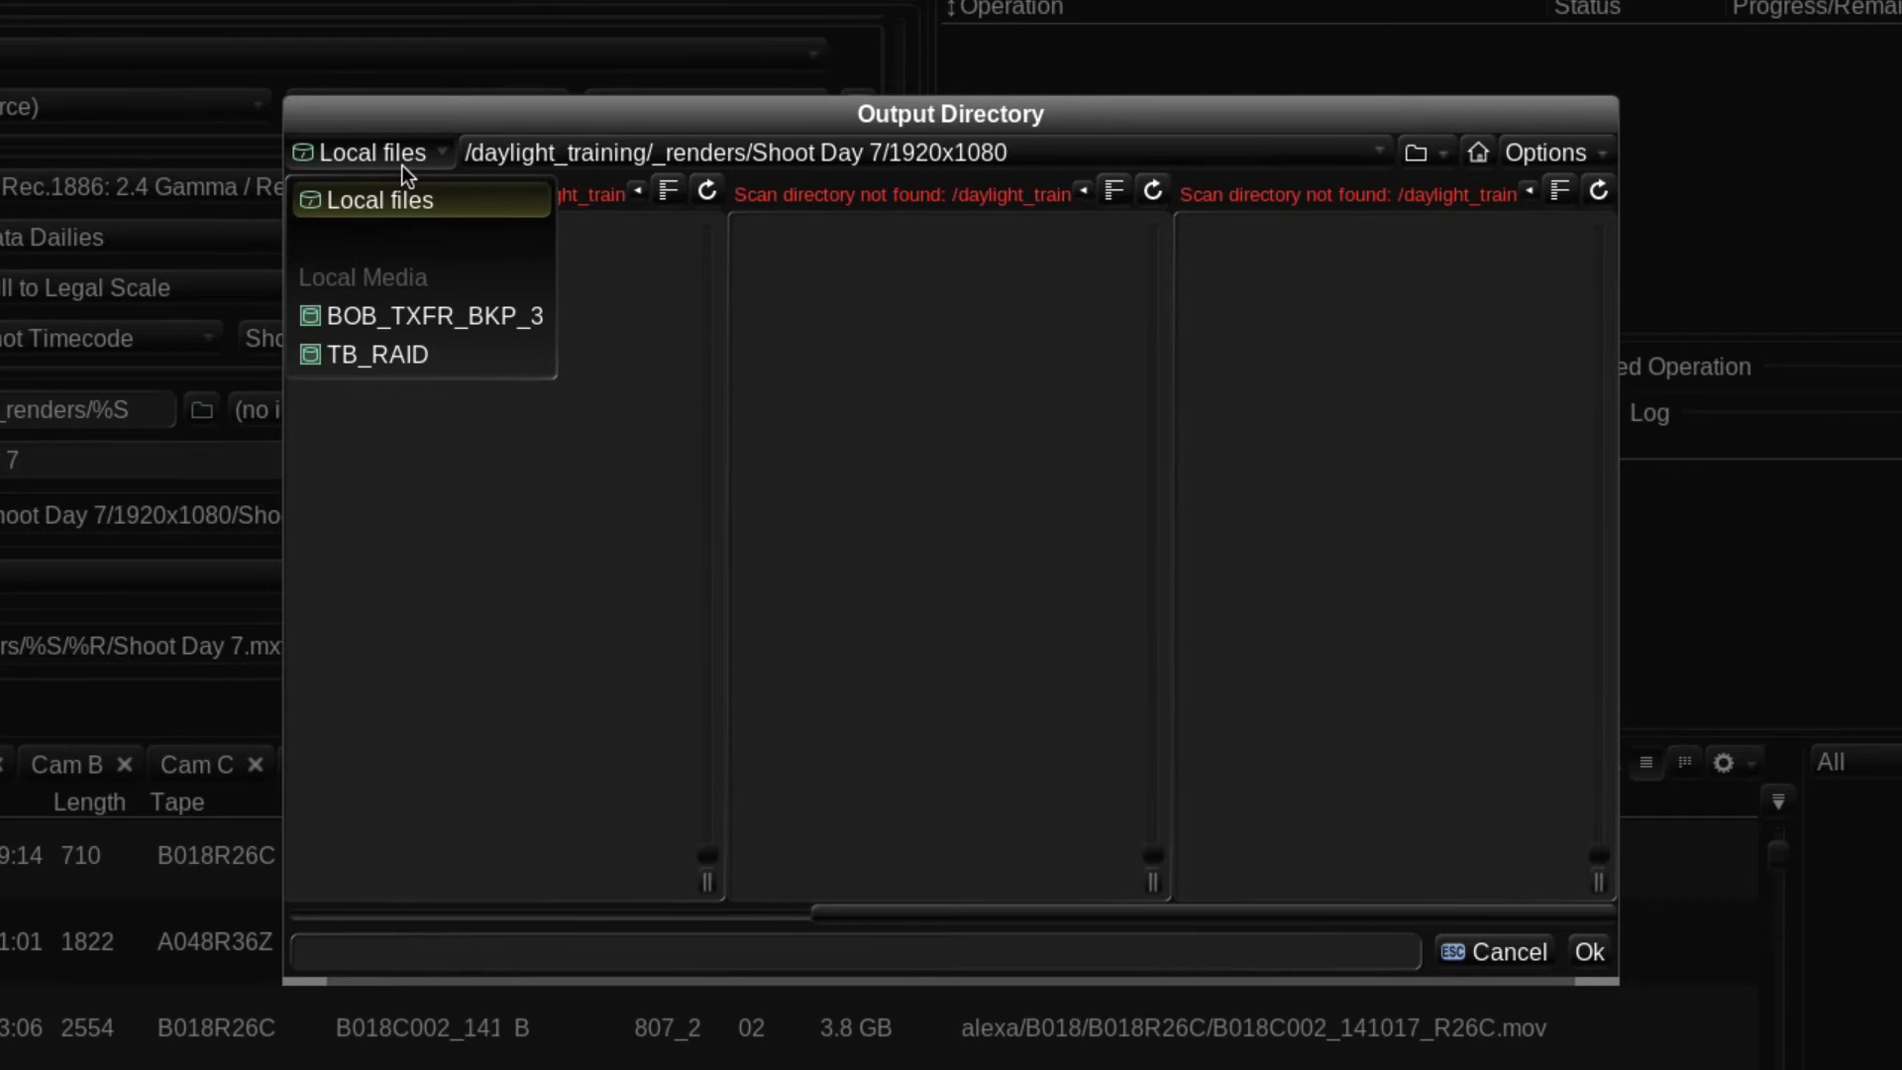
pyautogui.click(444, 361)
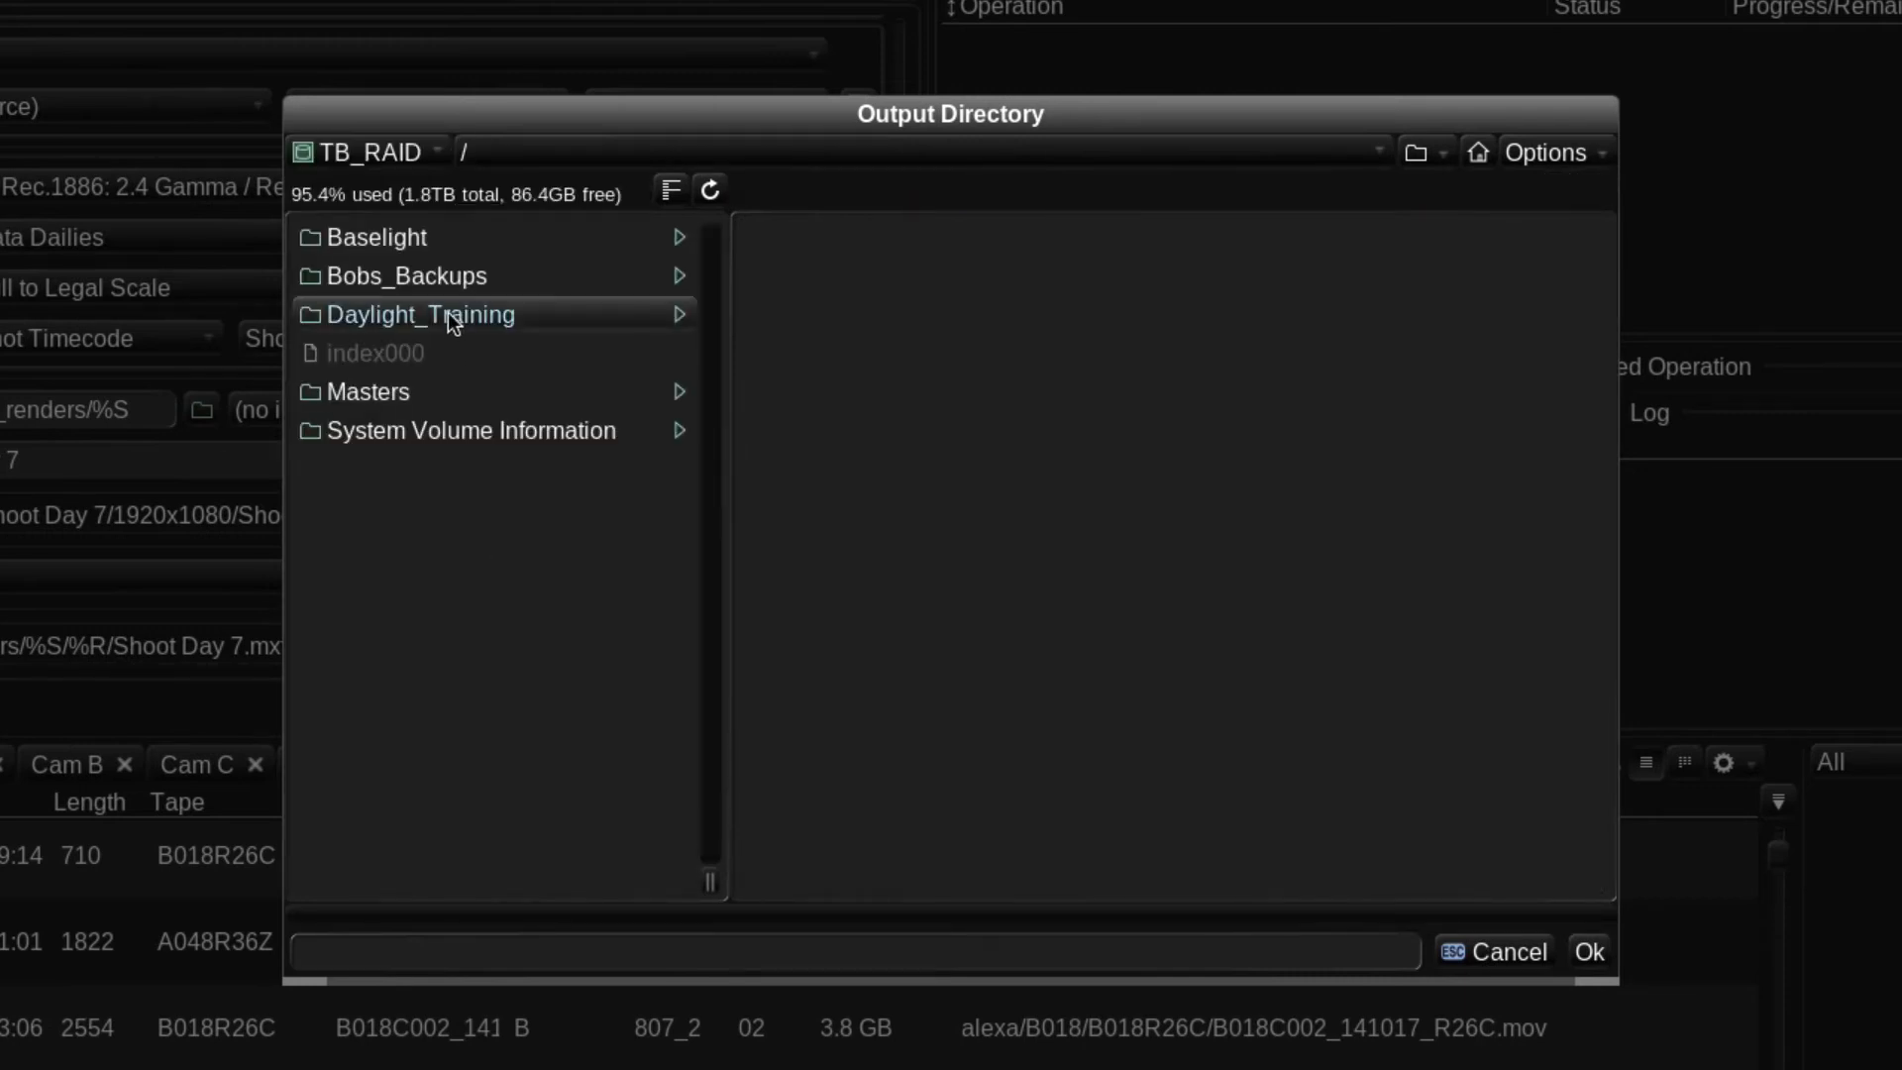
pyautogui.click(448, 312)
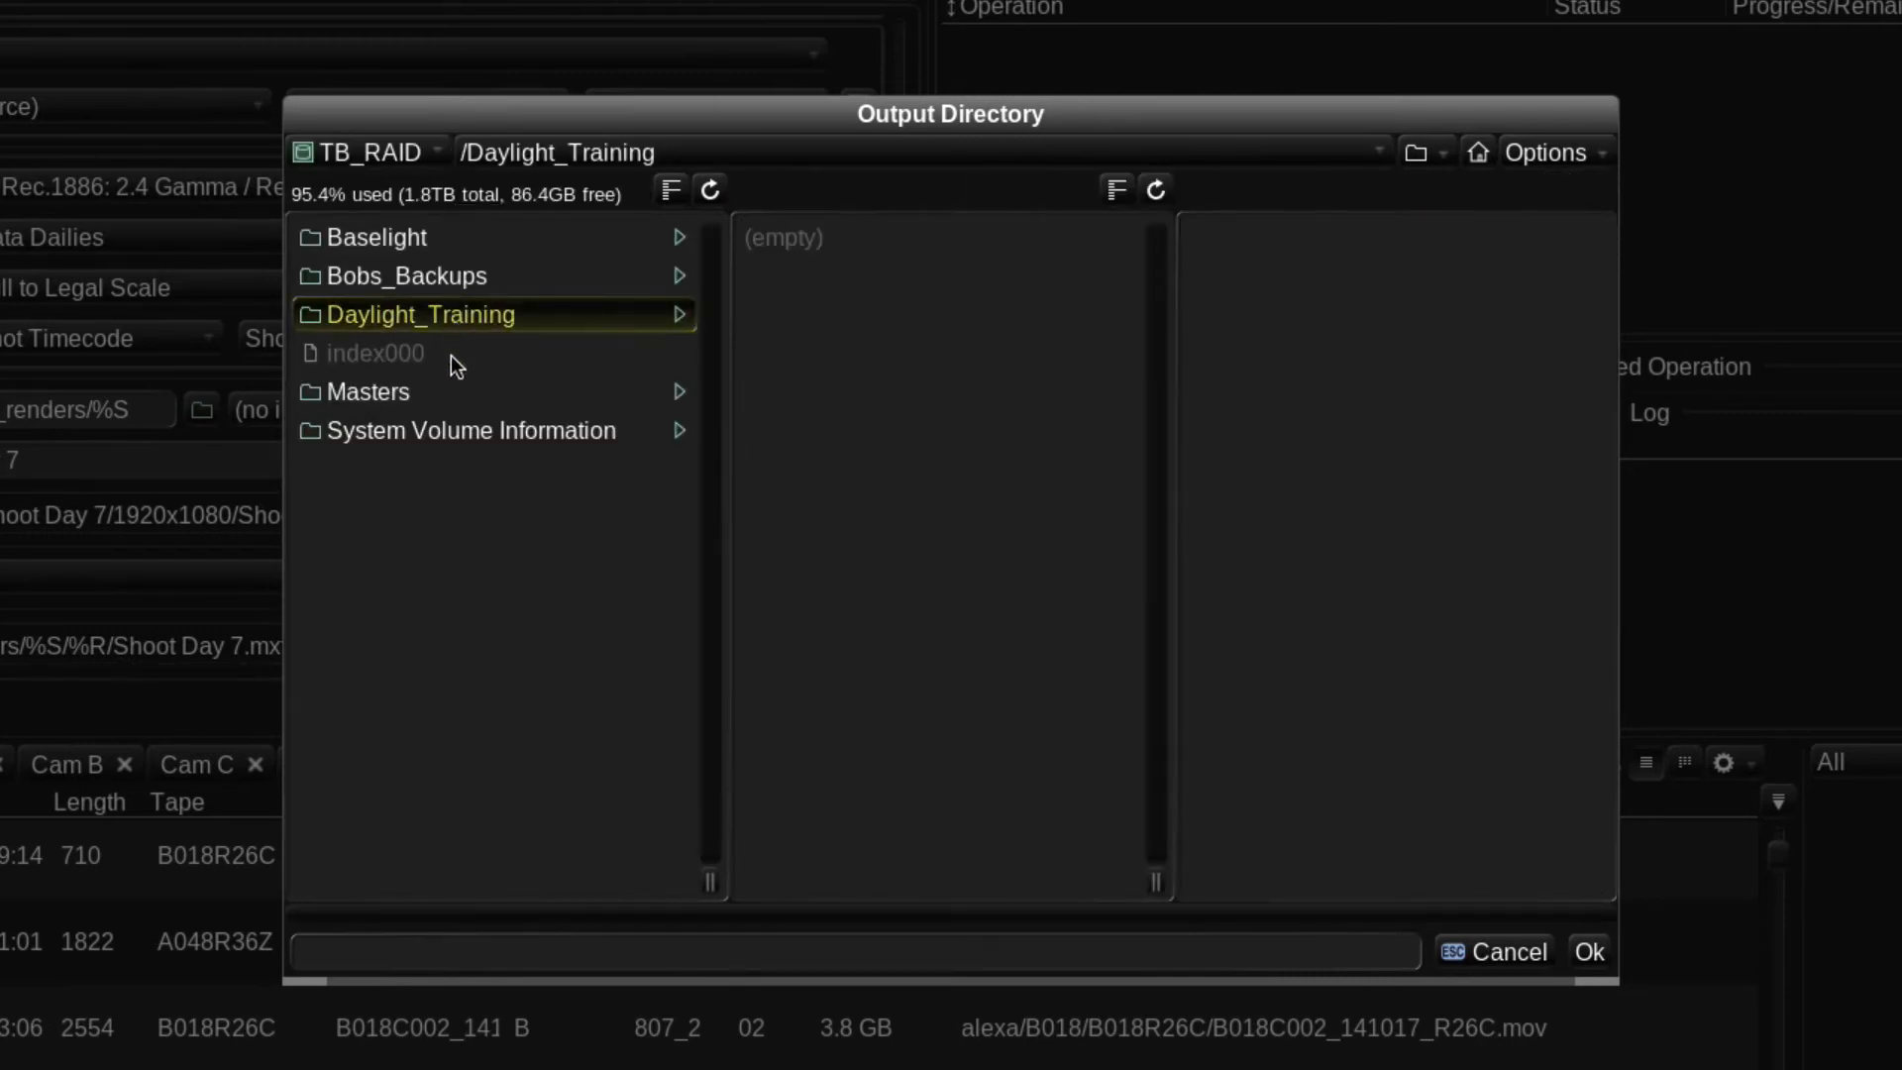
pyautogui.click(432, 954)
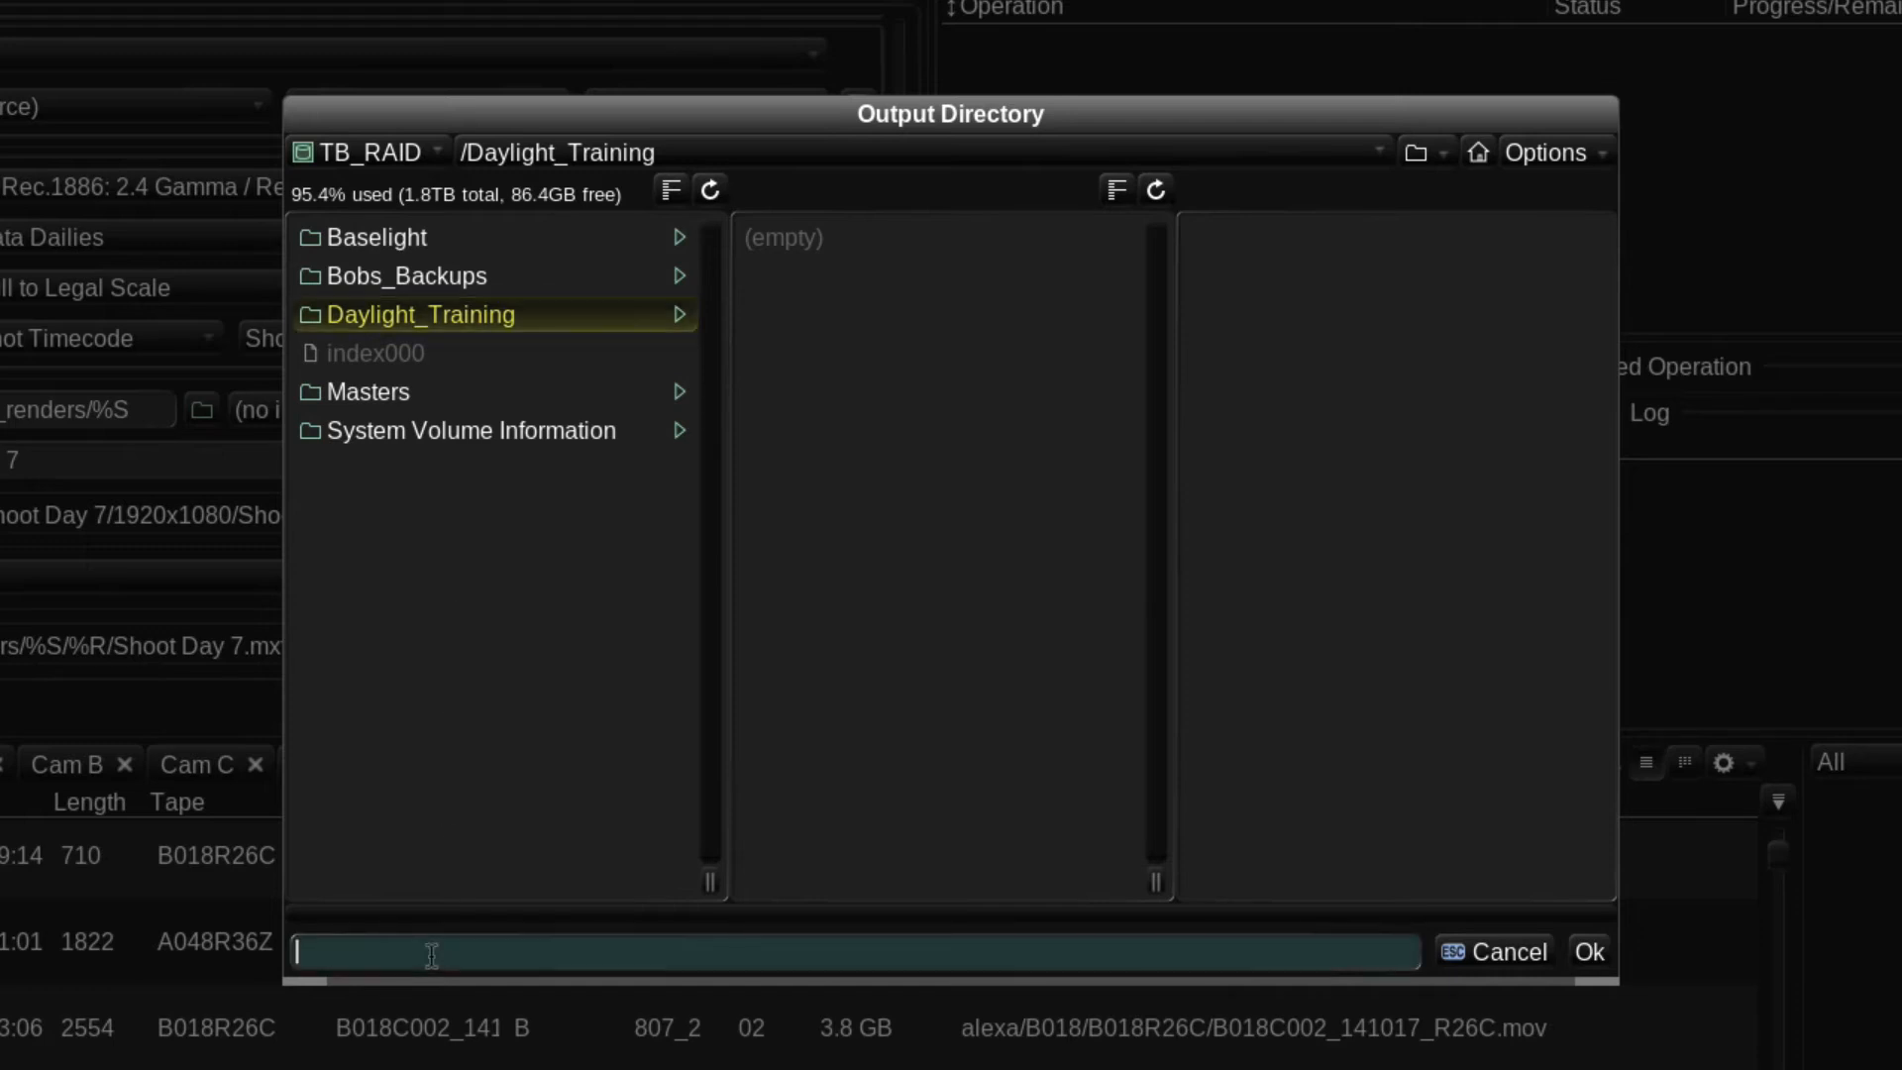
pyautogui.write('lerchenberg/day7')
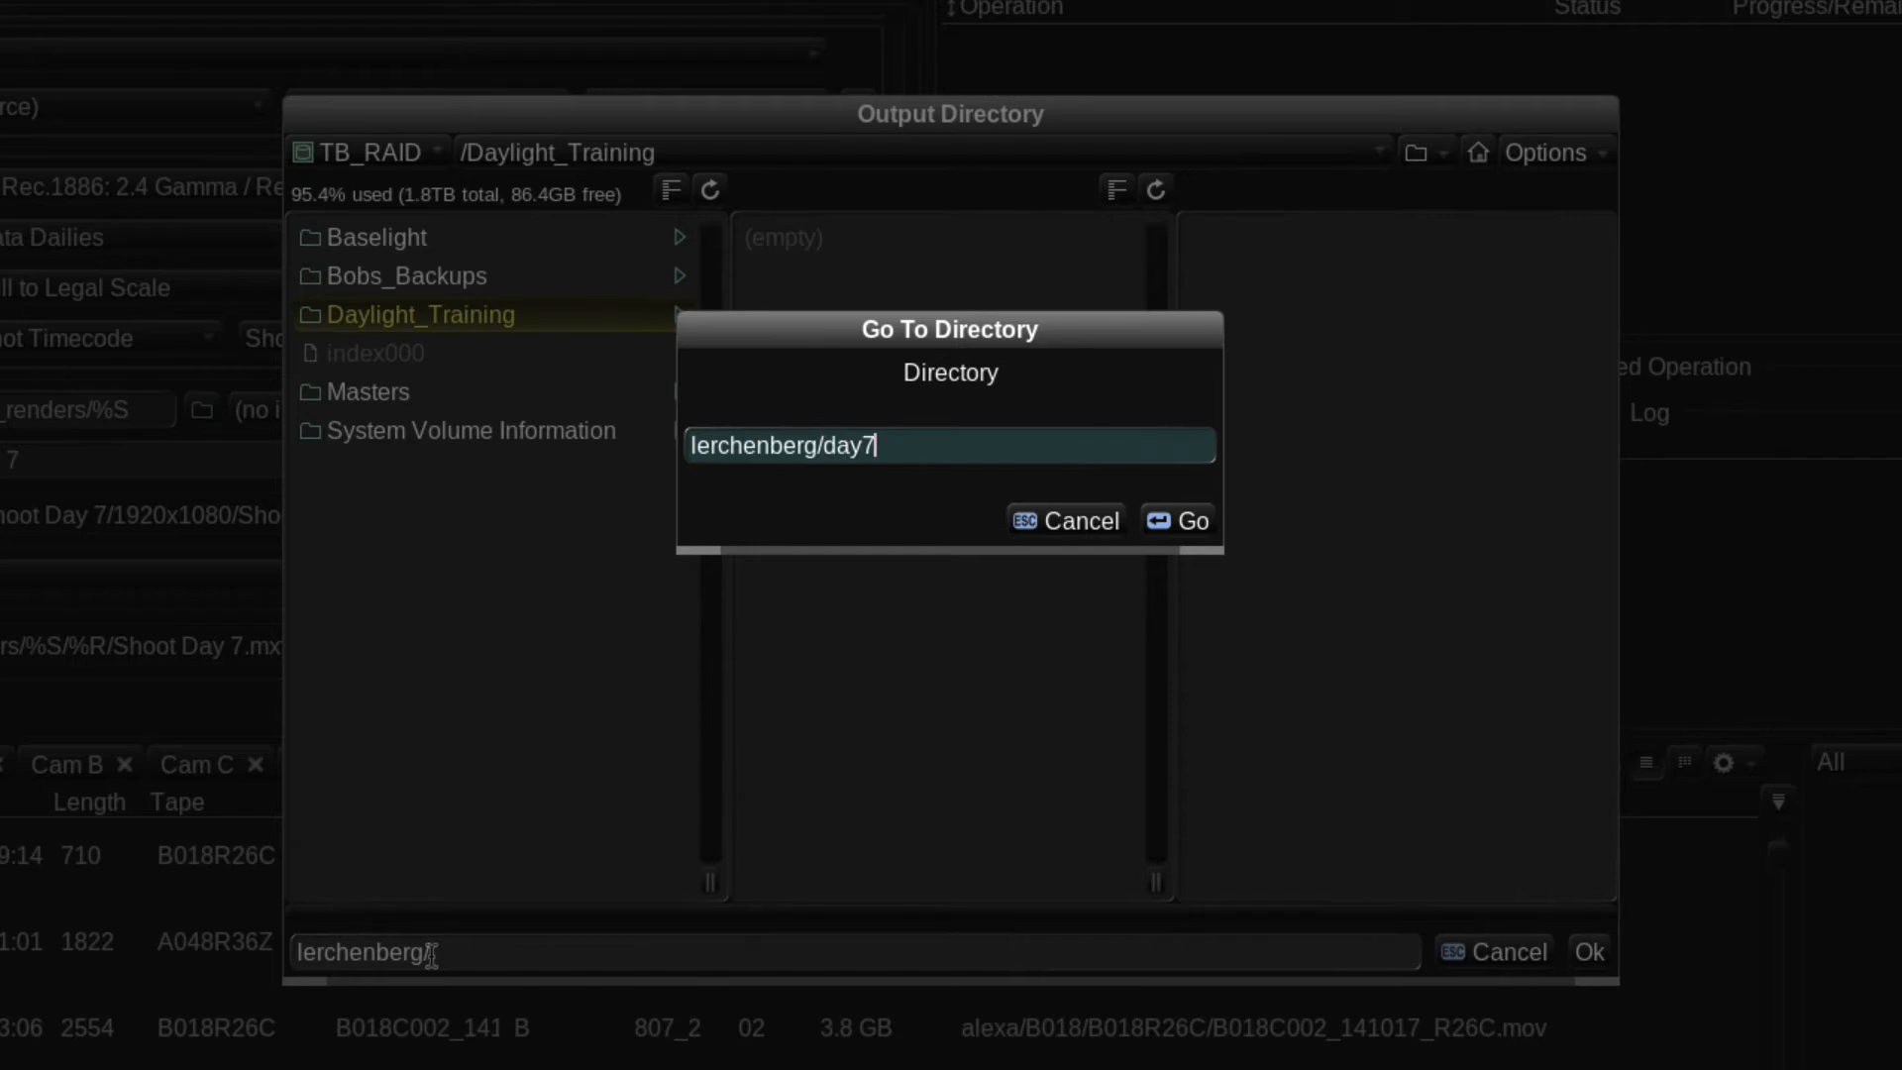
pyautogui.click(1204, 519)
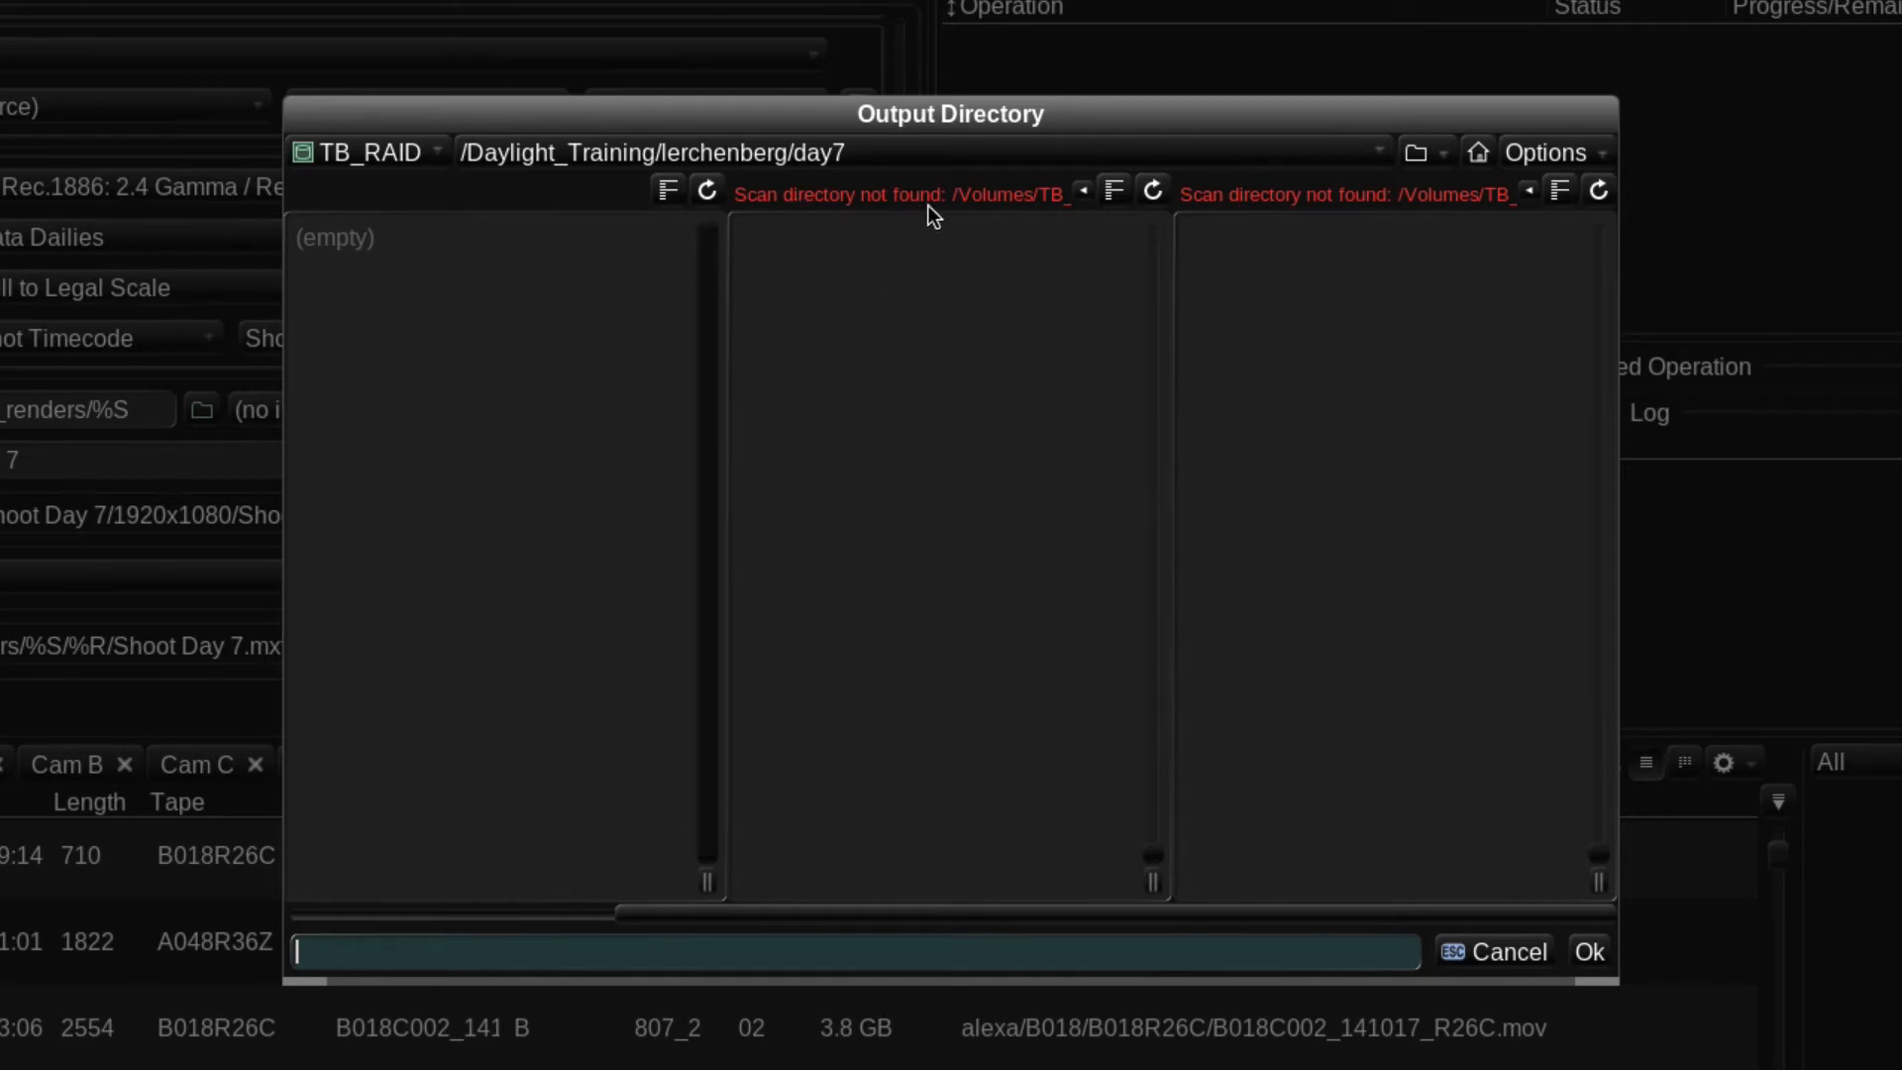
pyautogui.click(1588, 951)
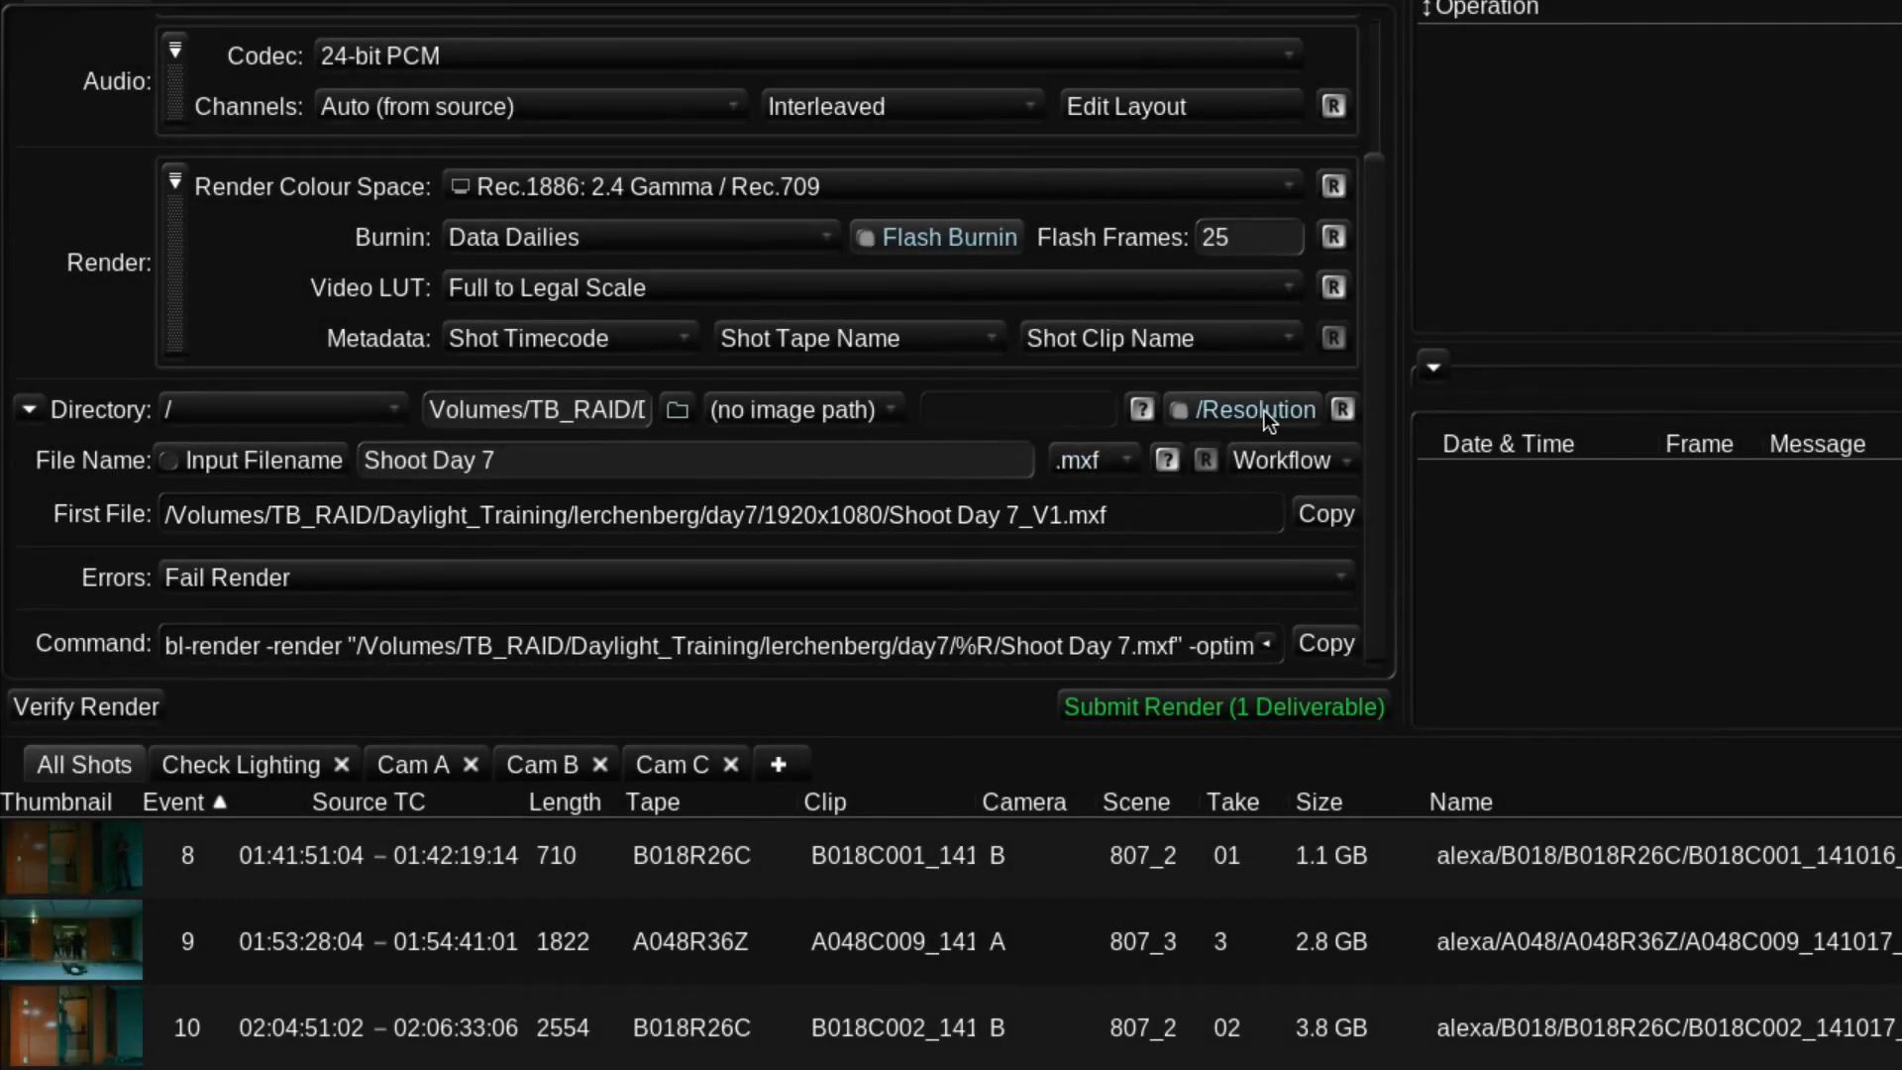
pyautogui.click(1215, 414)
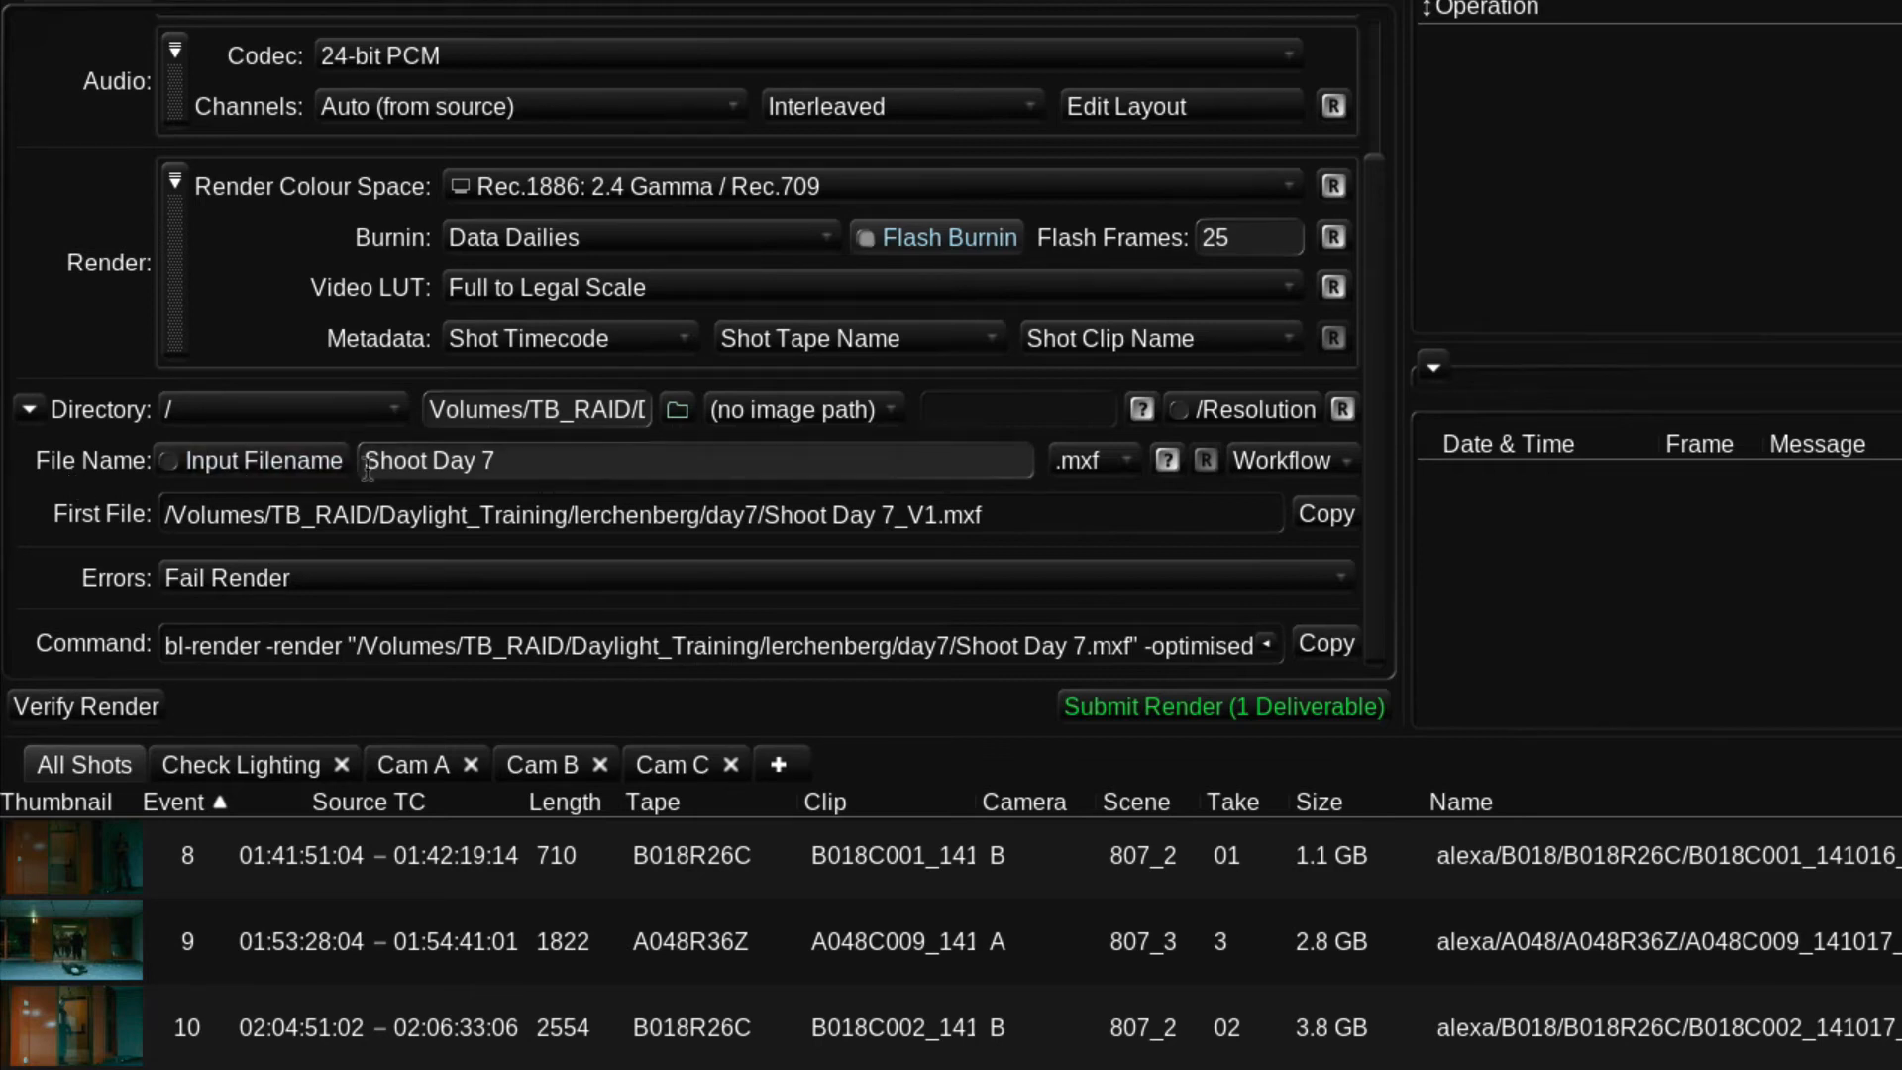
# Step: Name the rendered files by their input filename only, clearing the custom text "Shoot Day 7" from the file name
pyautogui.moveTo(510, 464); pyautogui.dragTo(341, 464)
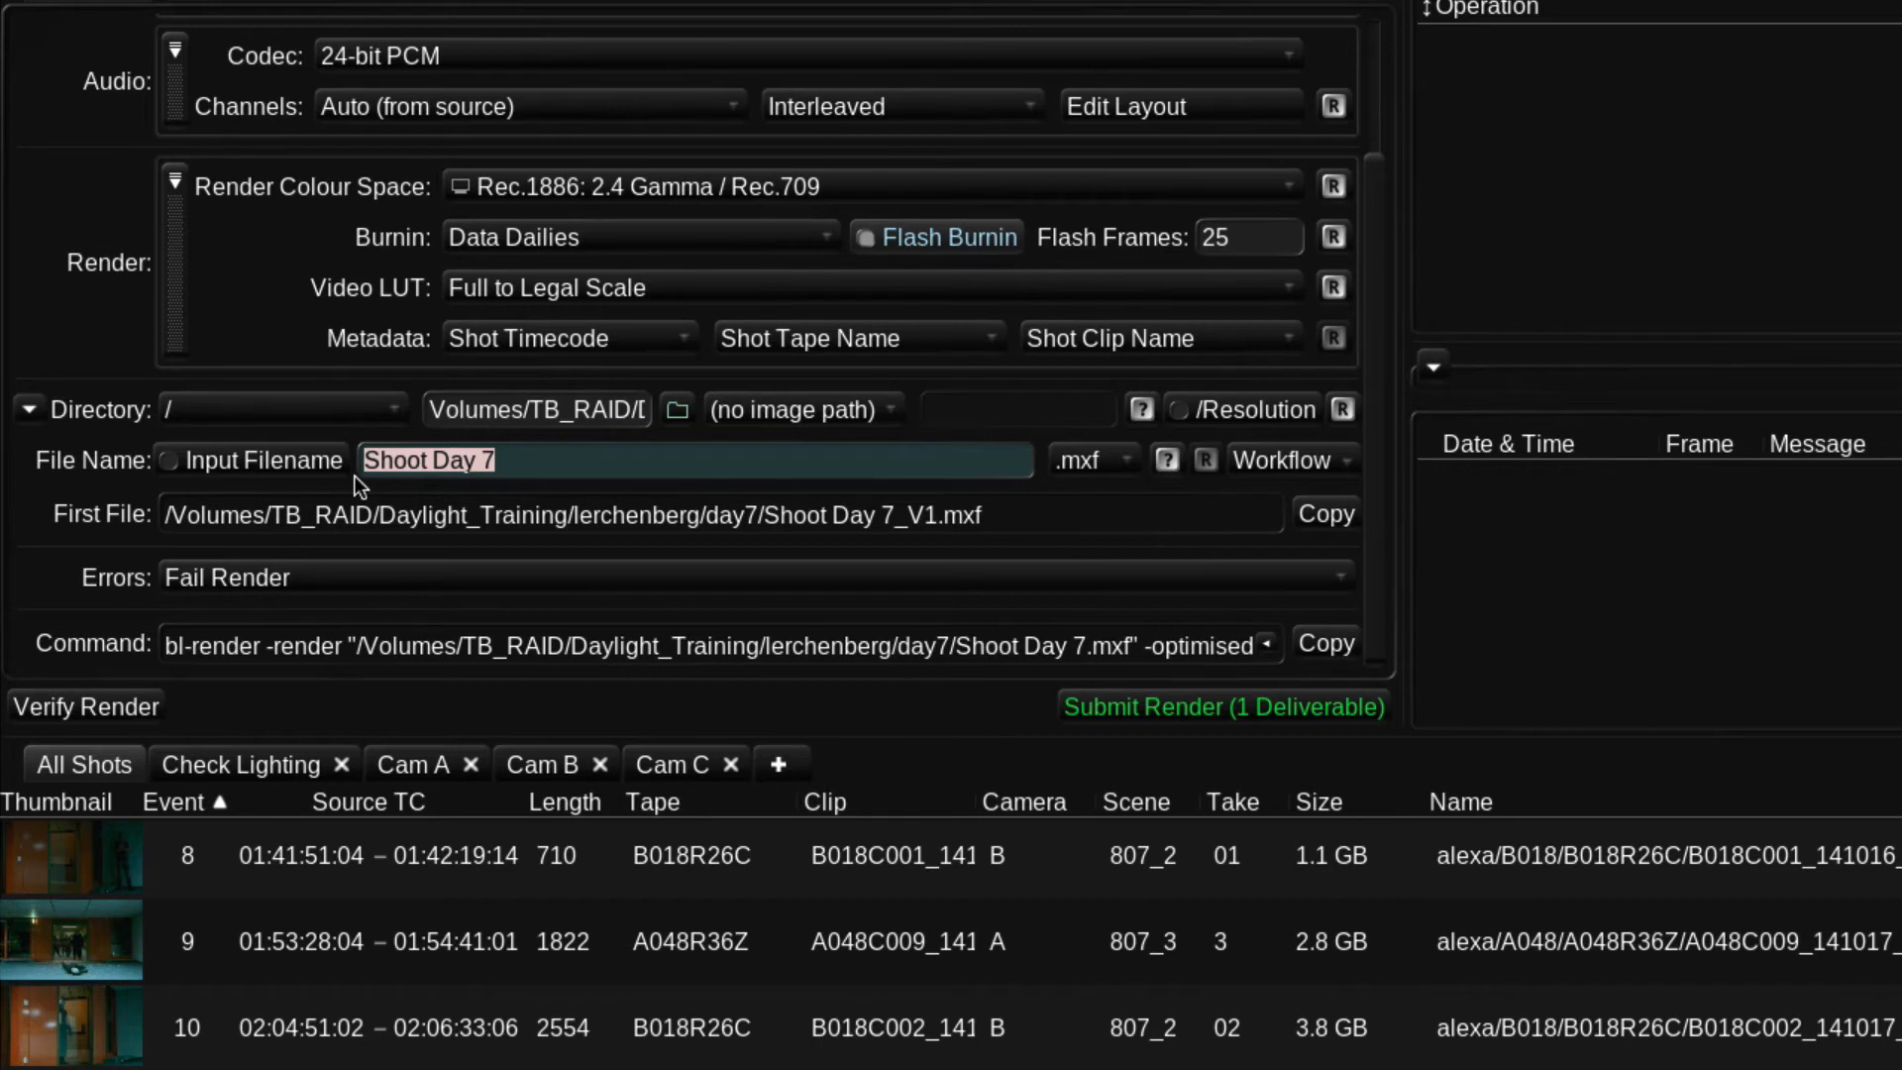
pyautogui.click(245, 464)
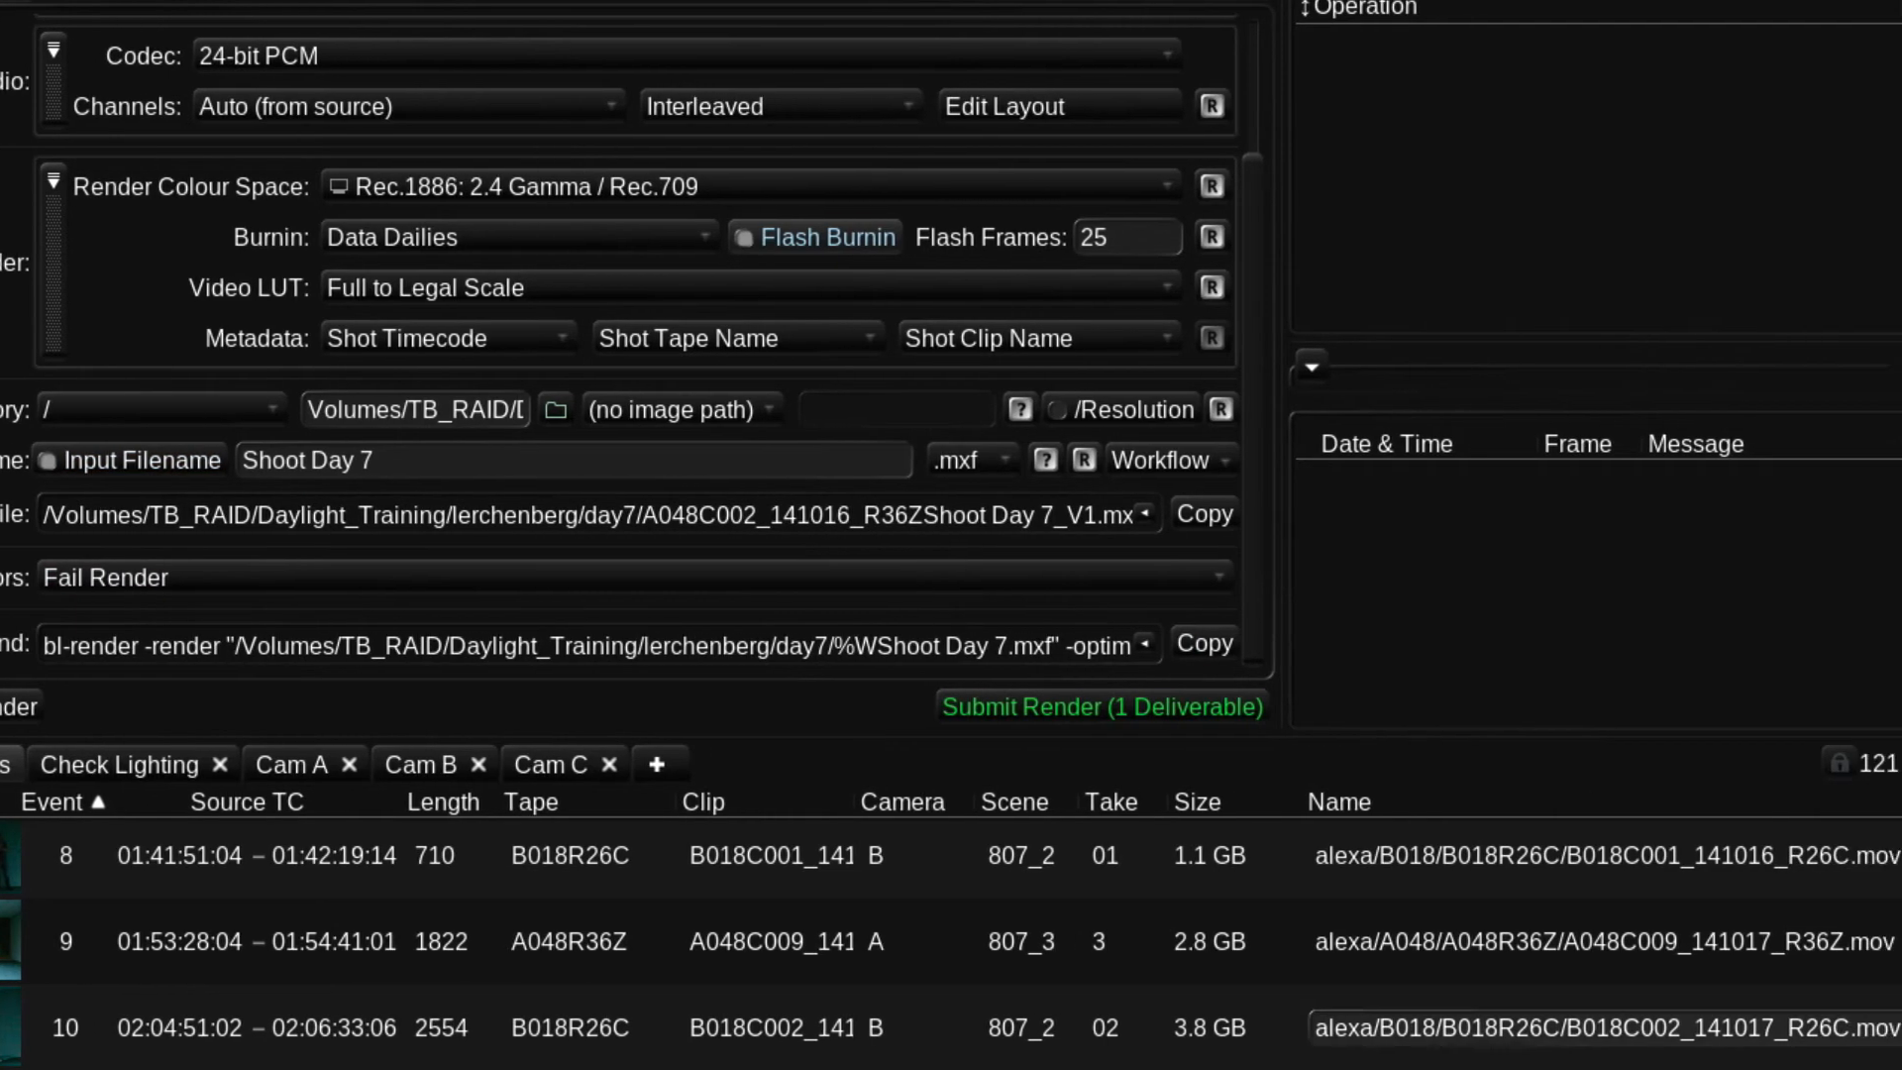
pyautogui.scroll(7, 1585, 961)
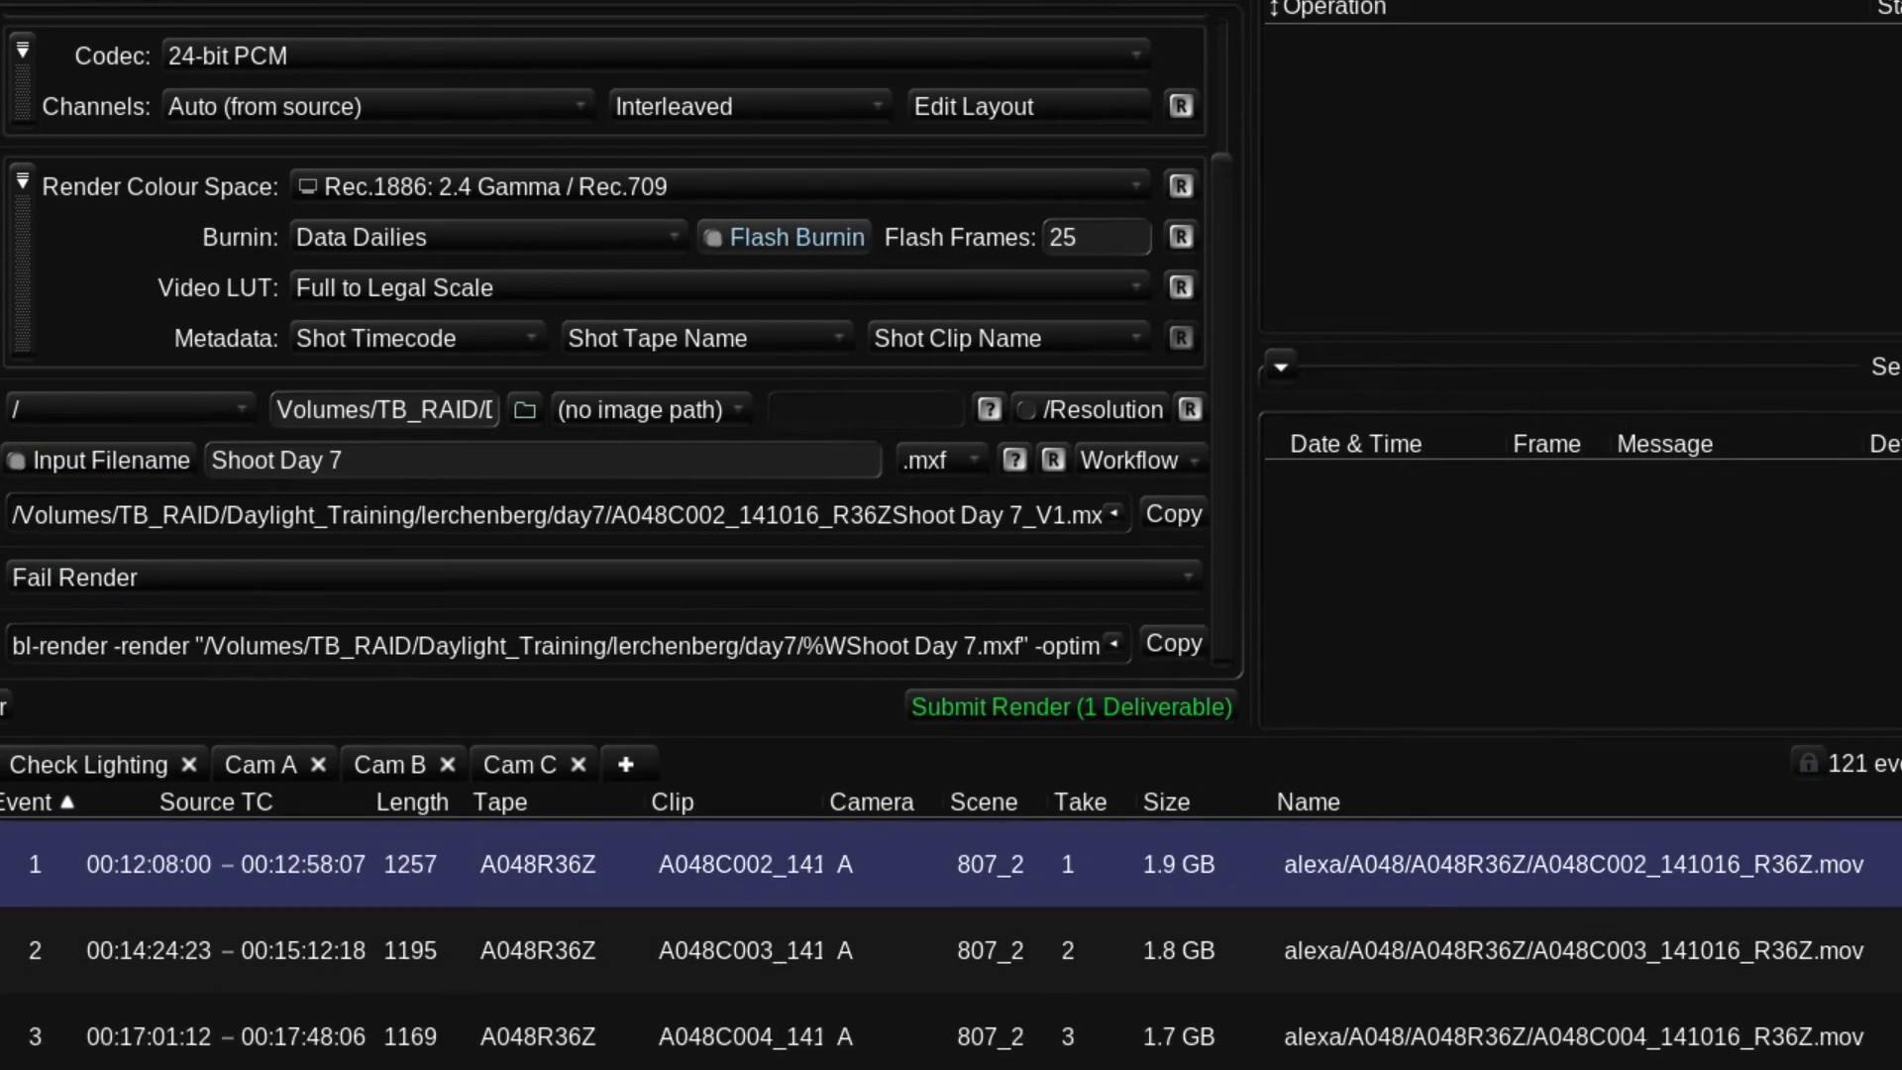
pyautogui.doubleClick(1734, 878)
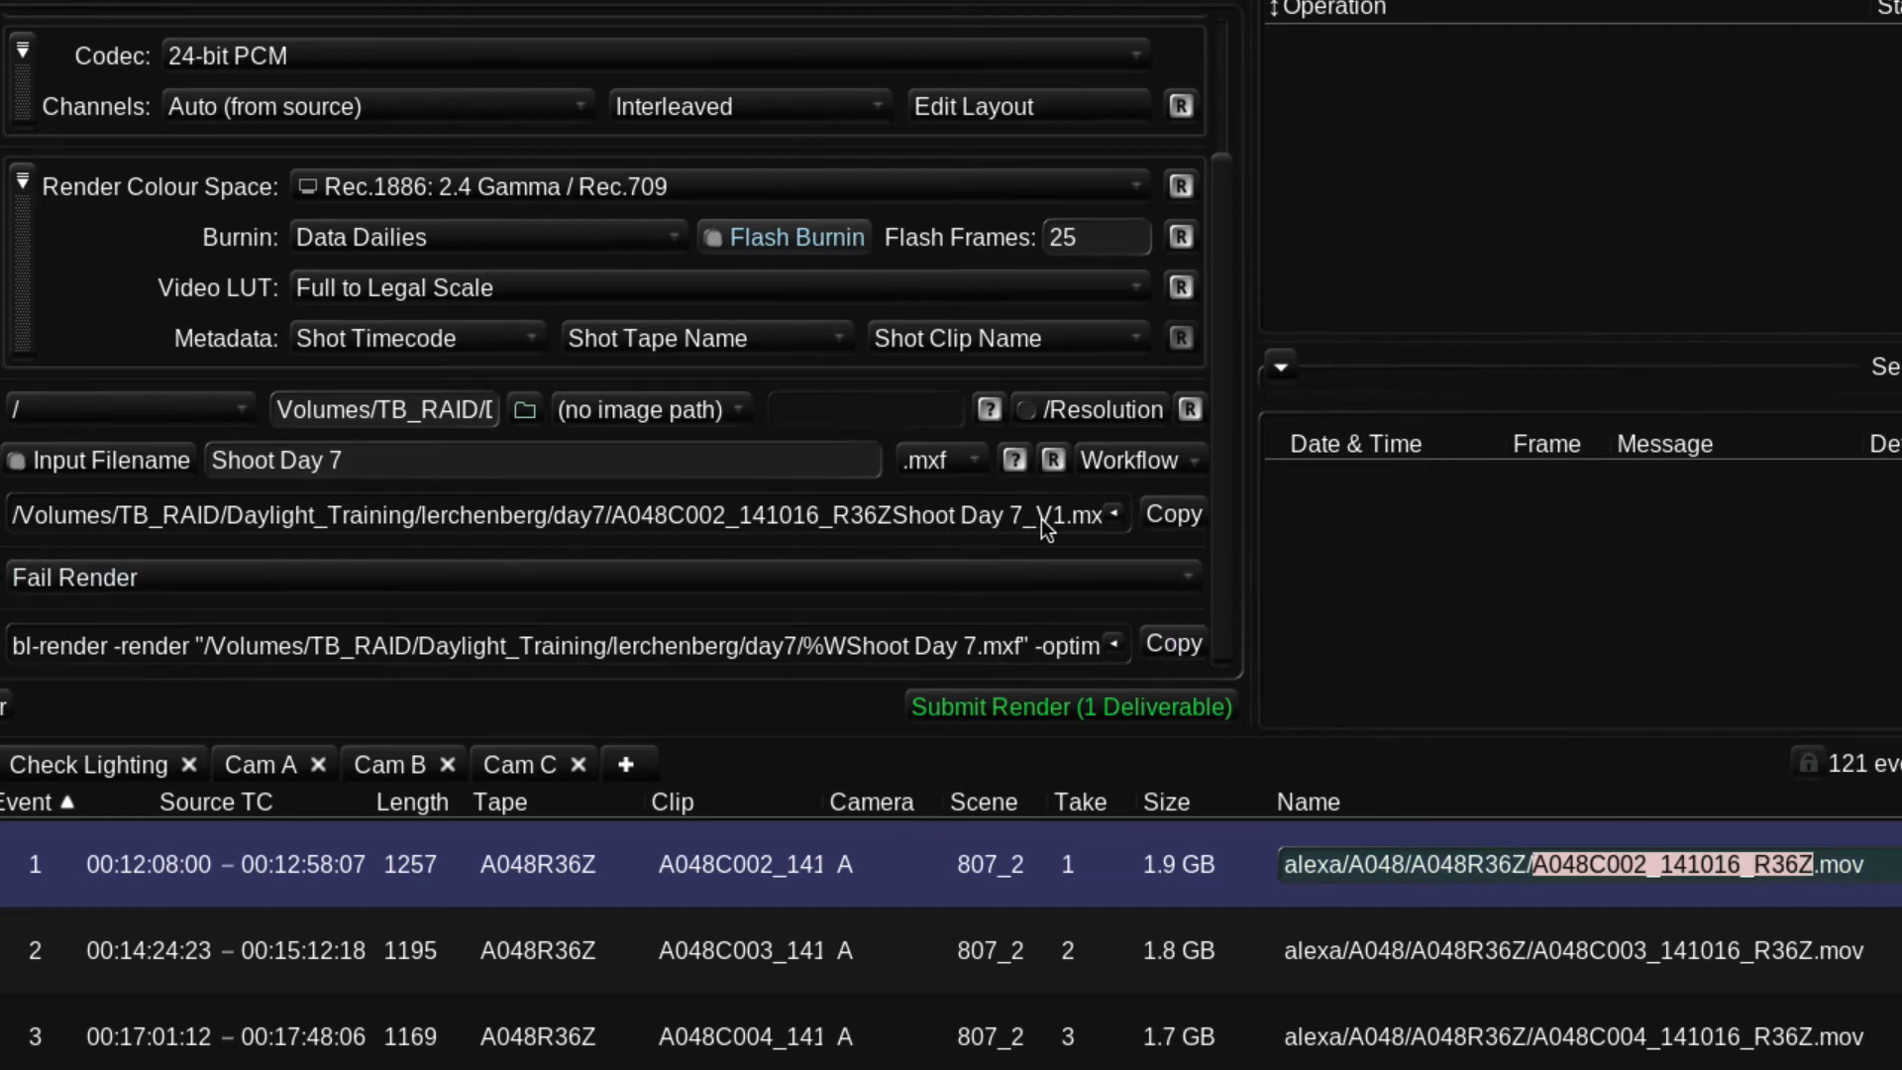
pyautogui.click(307, 451)
pyautogui.moveTo(347, 457); pyautogui.dragTo(210, 458)
pyautogui.press('BackSpace')
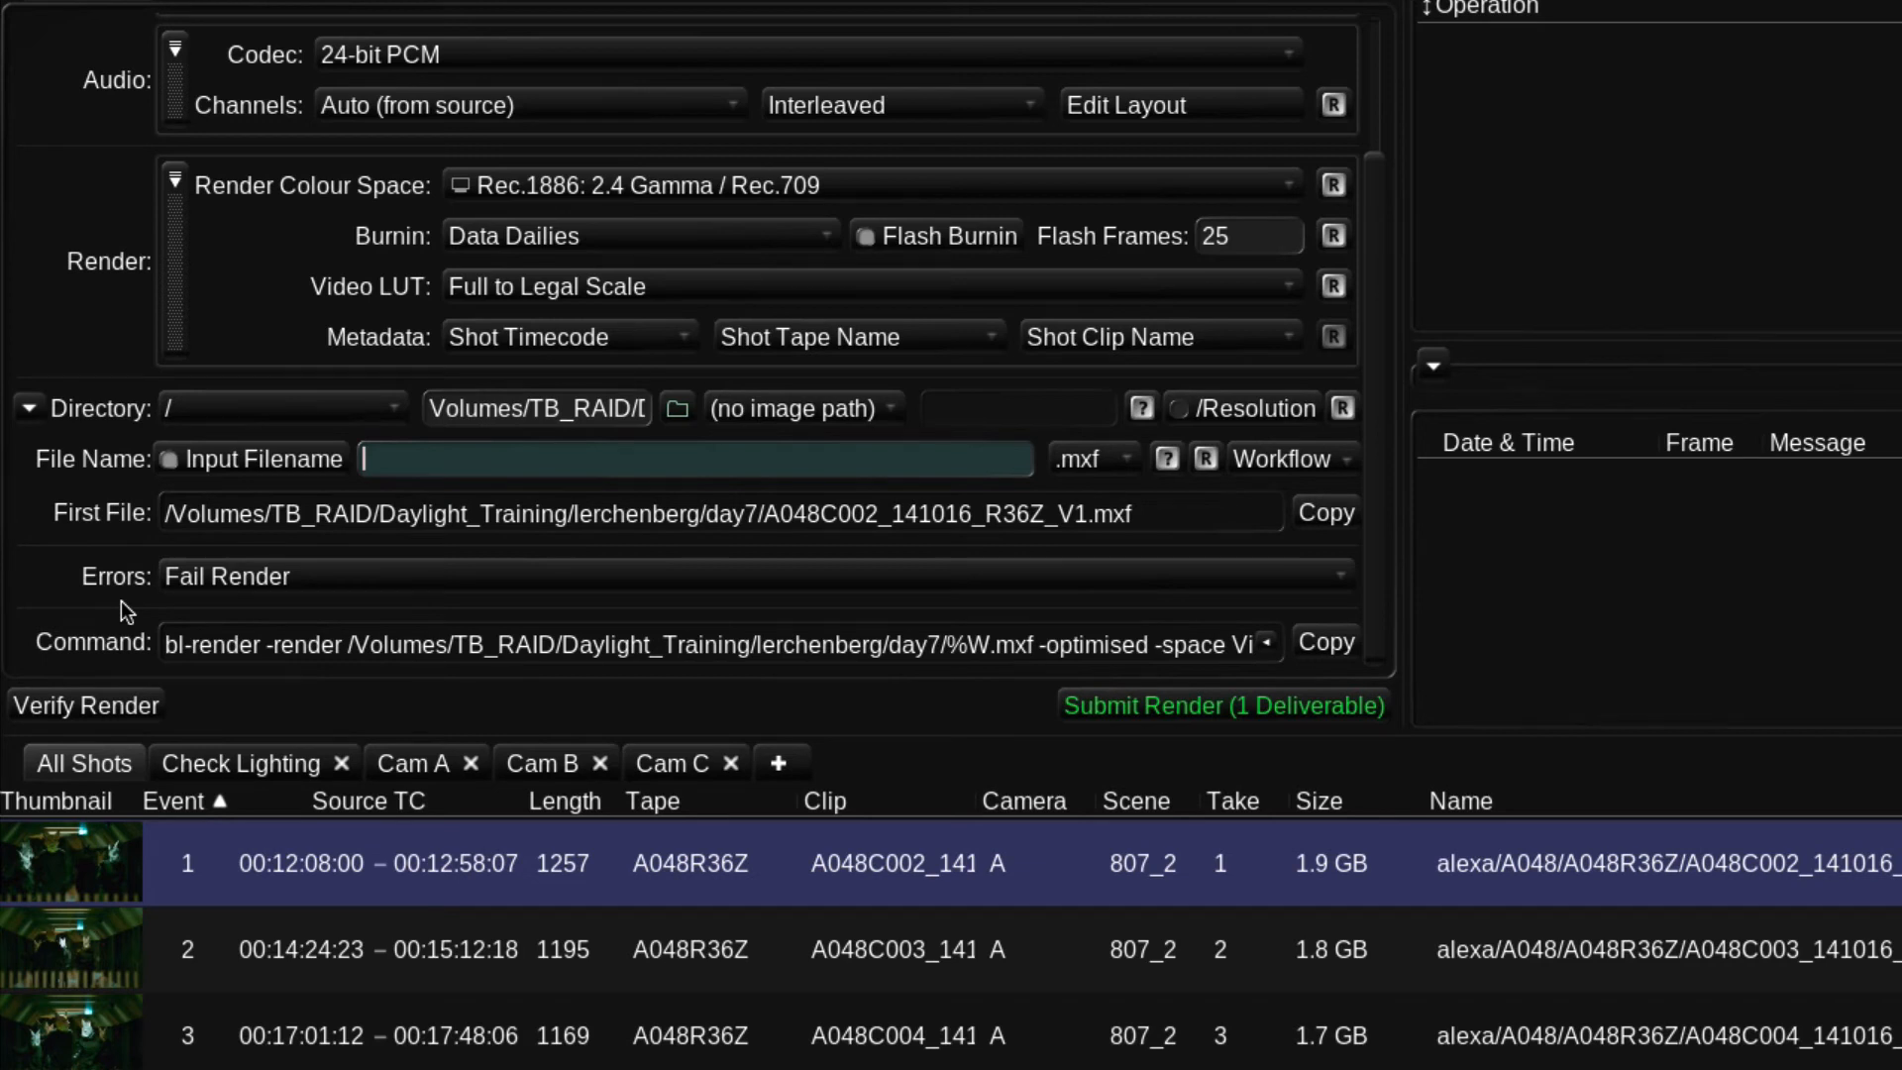
# Step: Set the render error handling to Render Black Frame And Continue
pyautogui.click(384, 576)
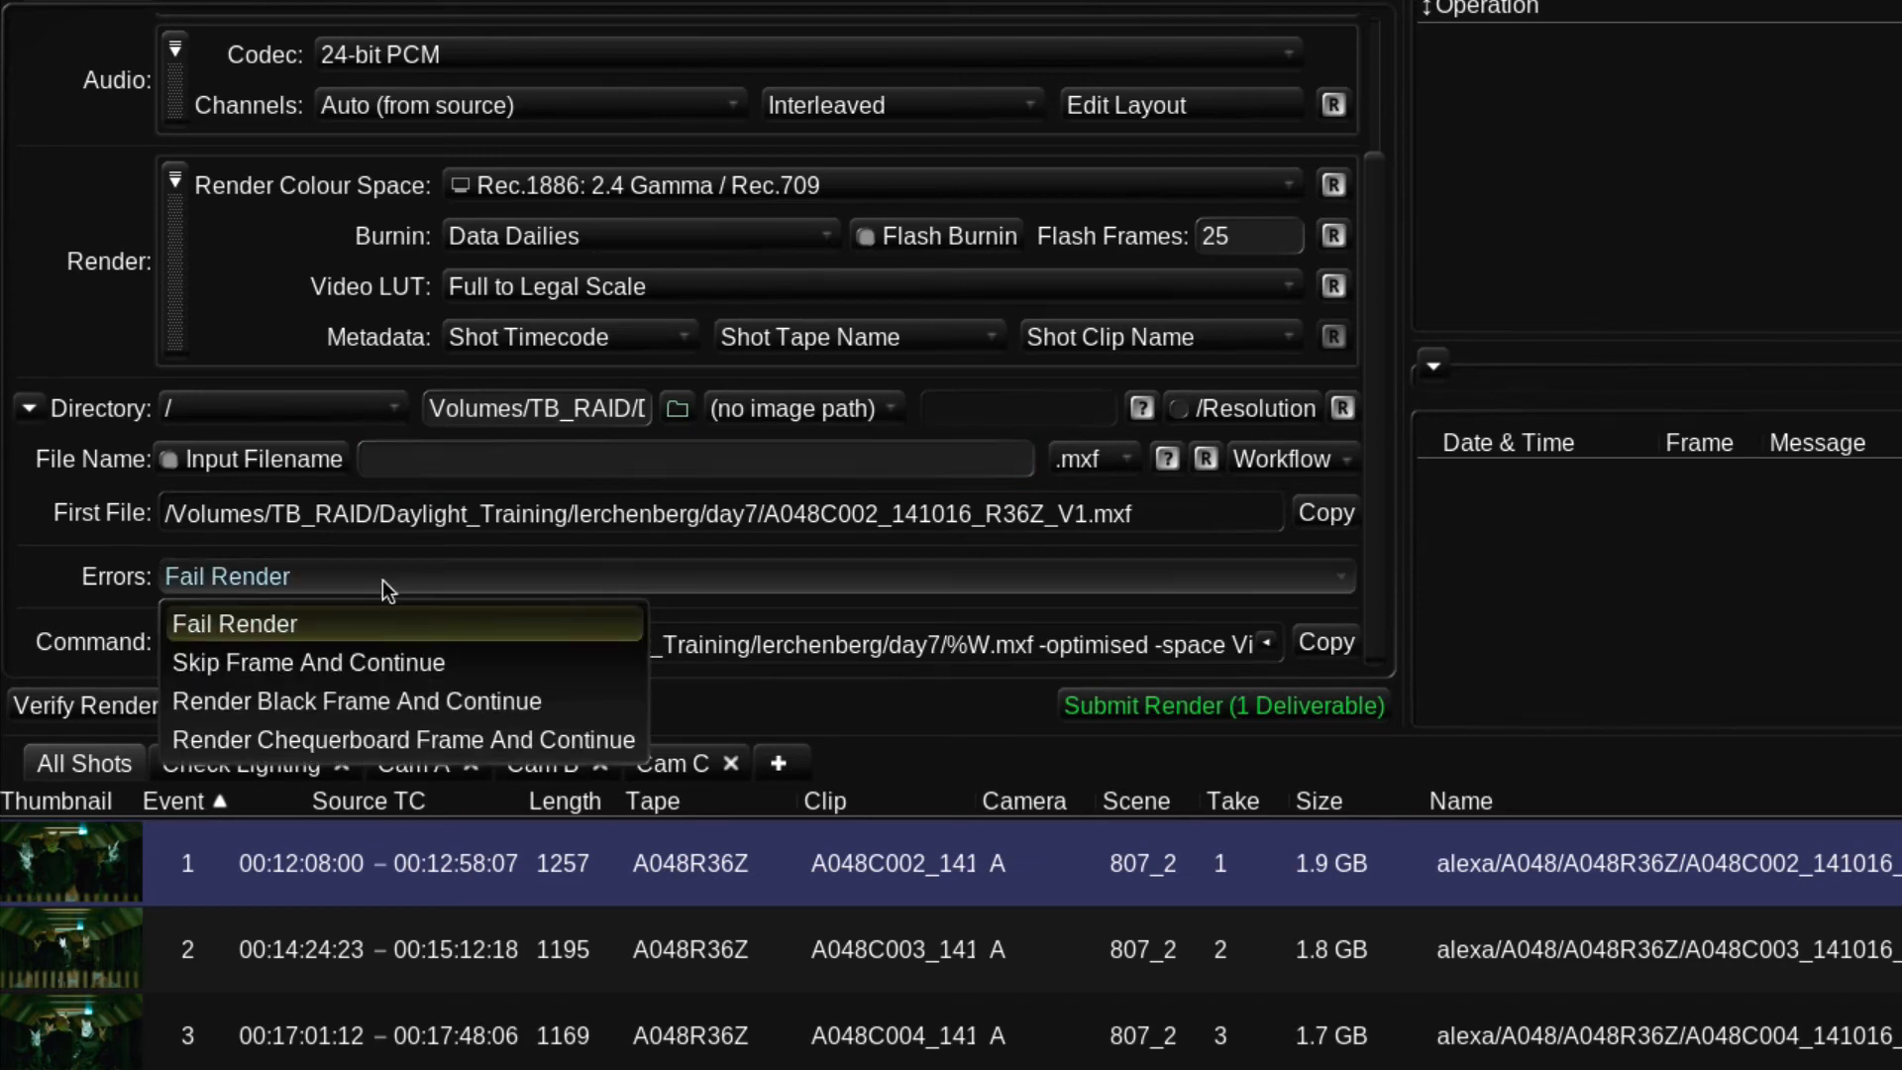
pyautogui.click(370, 702)
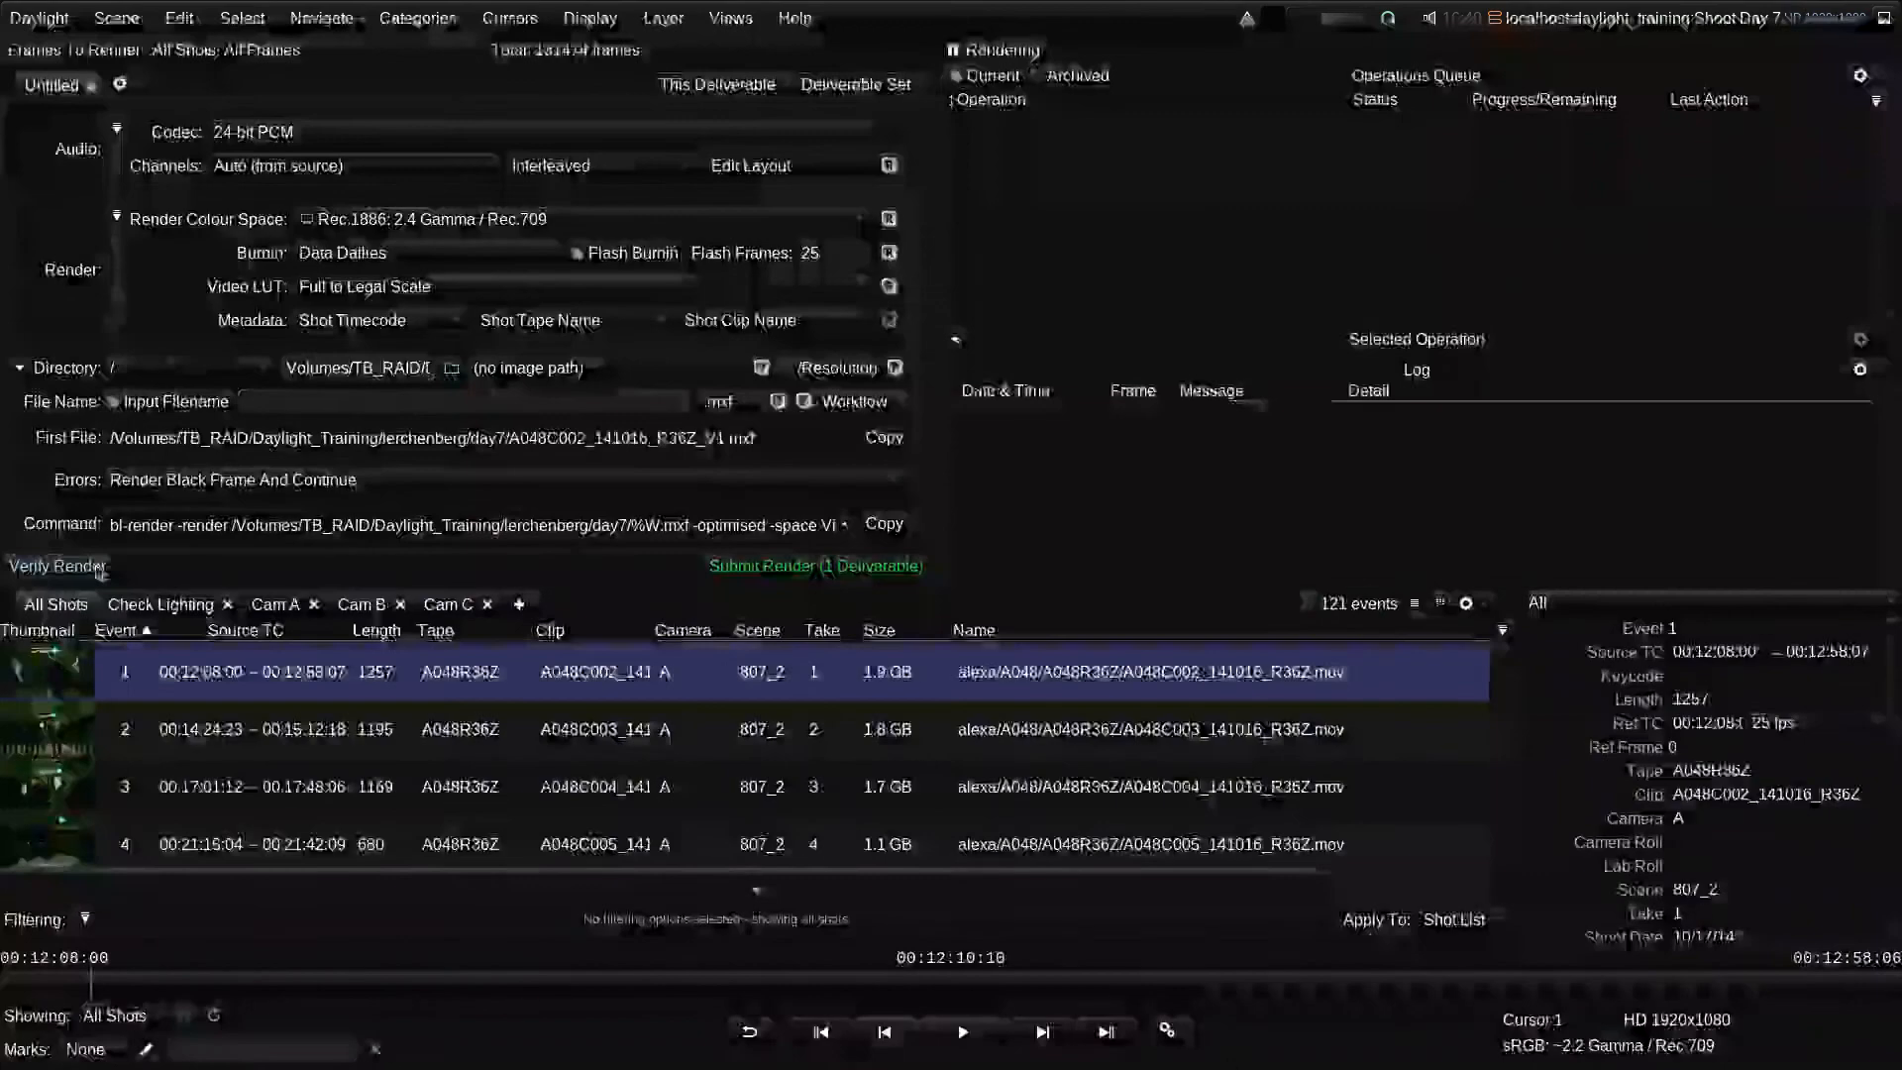
# Step: Verify that the frames can render, and submit the deliverable to the render queue with the default operation title
pyautogui.click(58, 566)
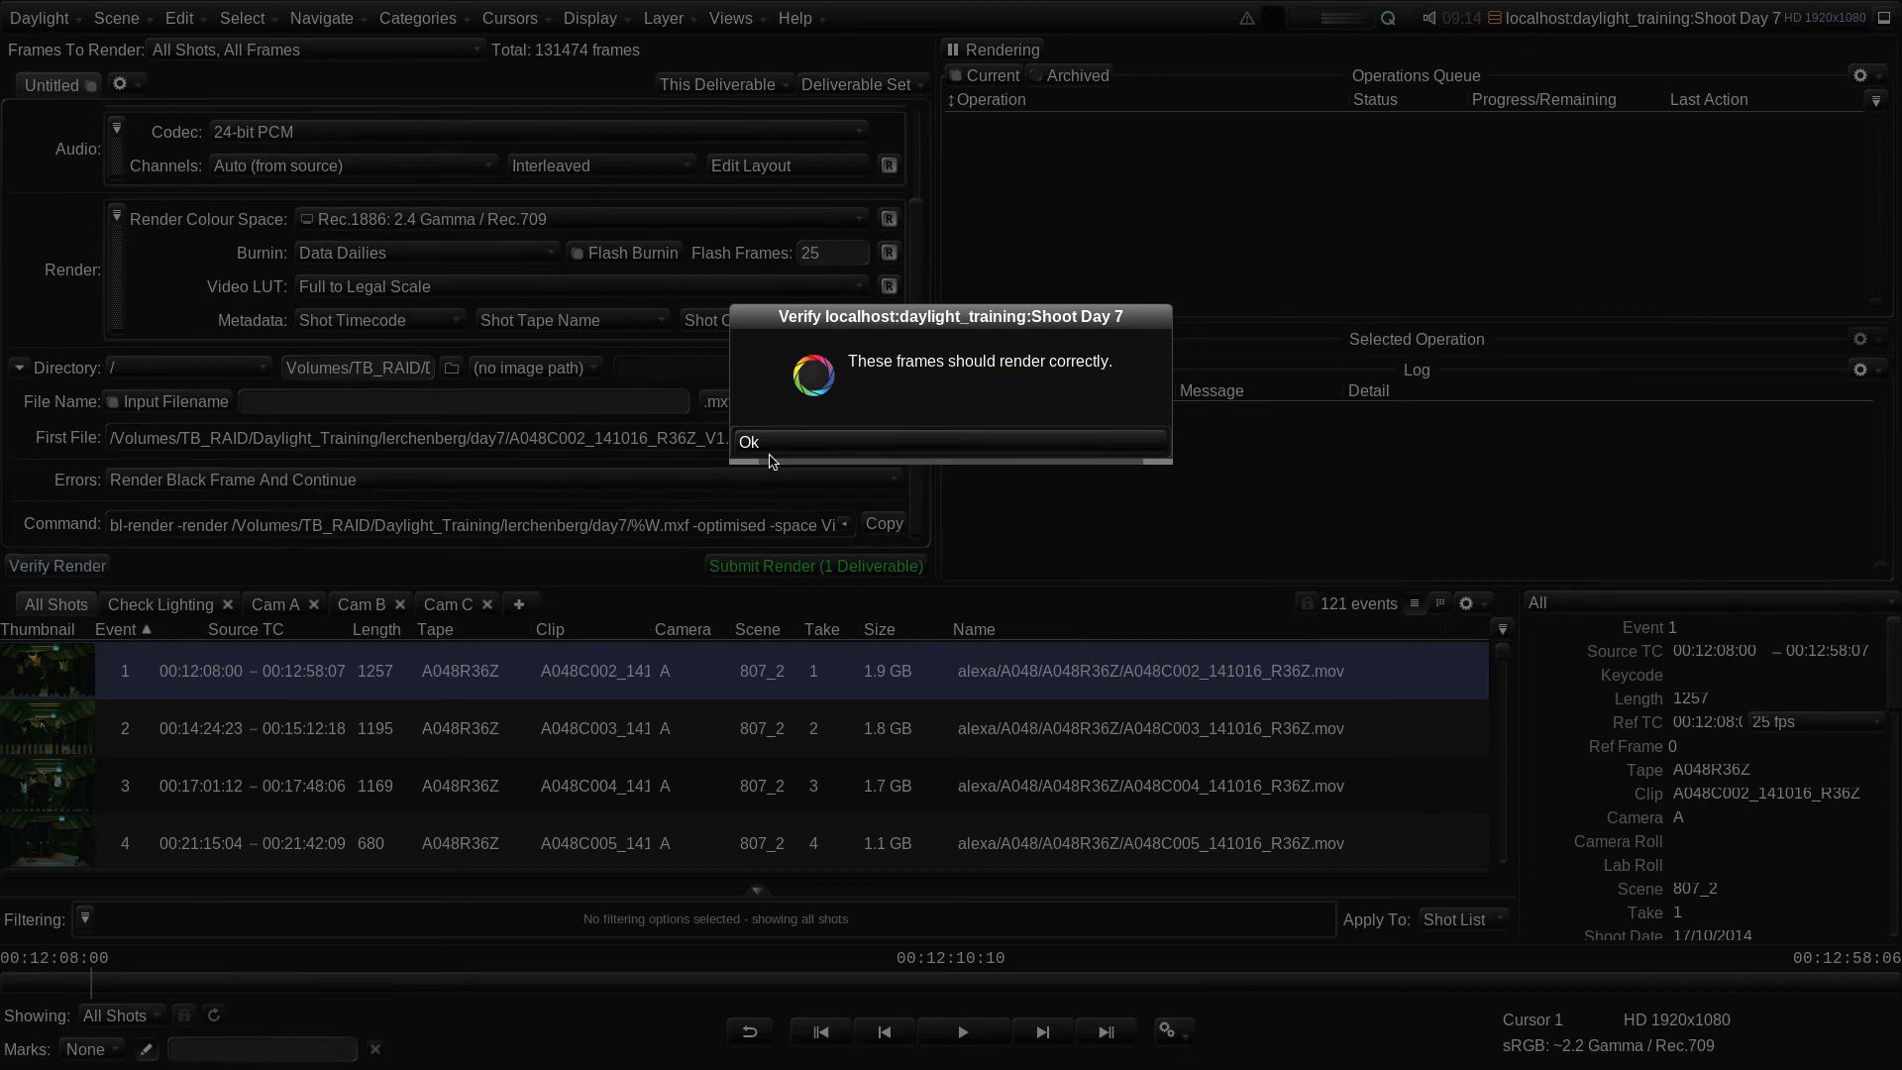
pyautogui.click(937, 448)
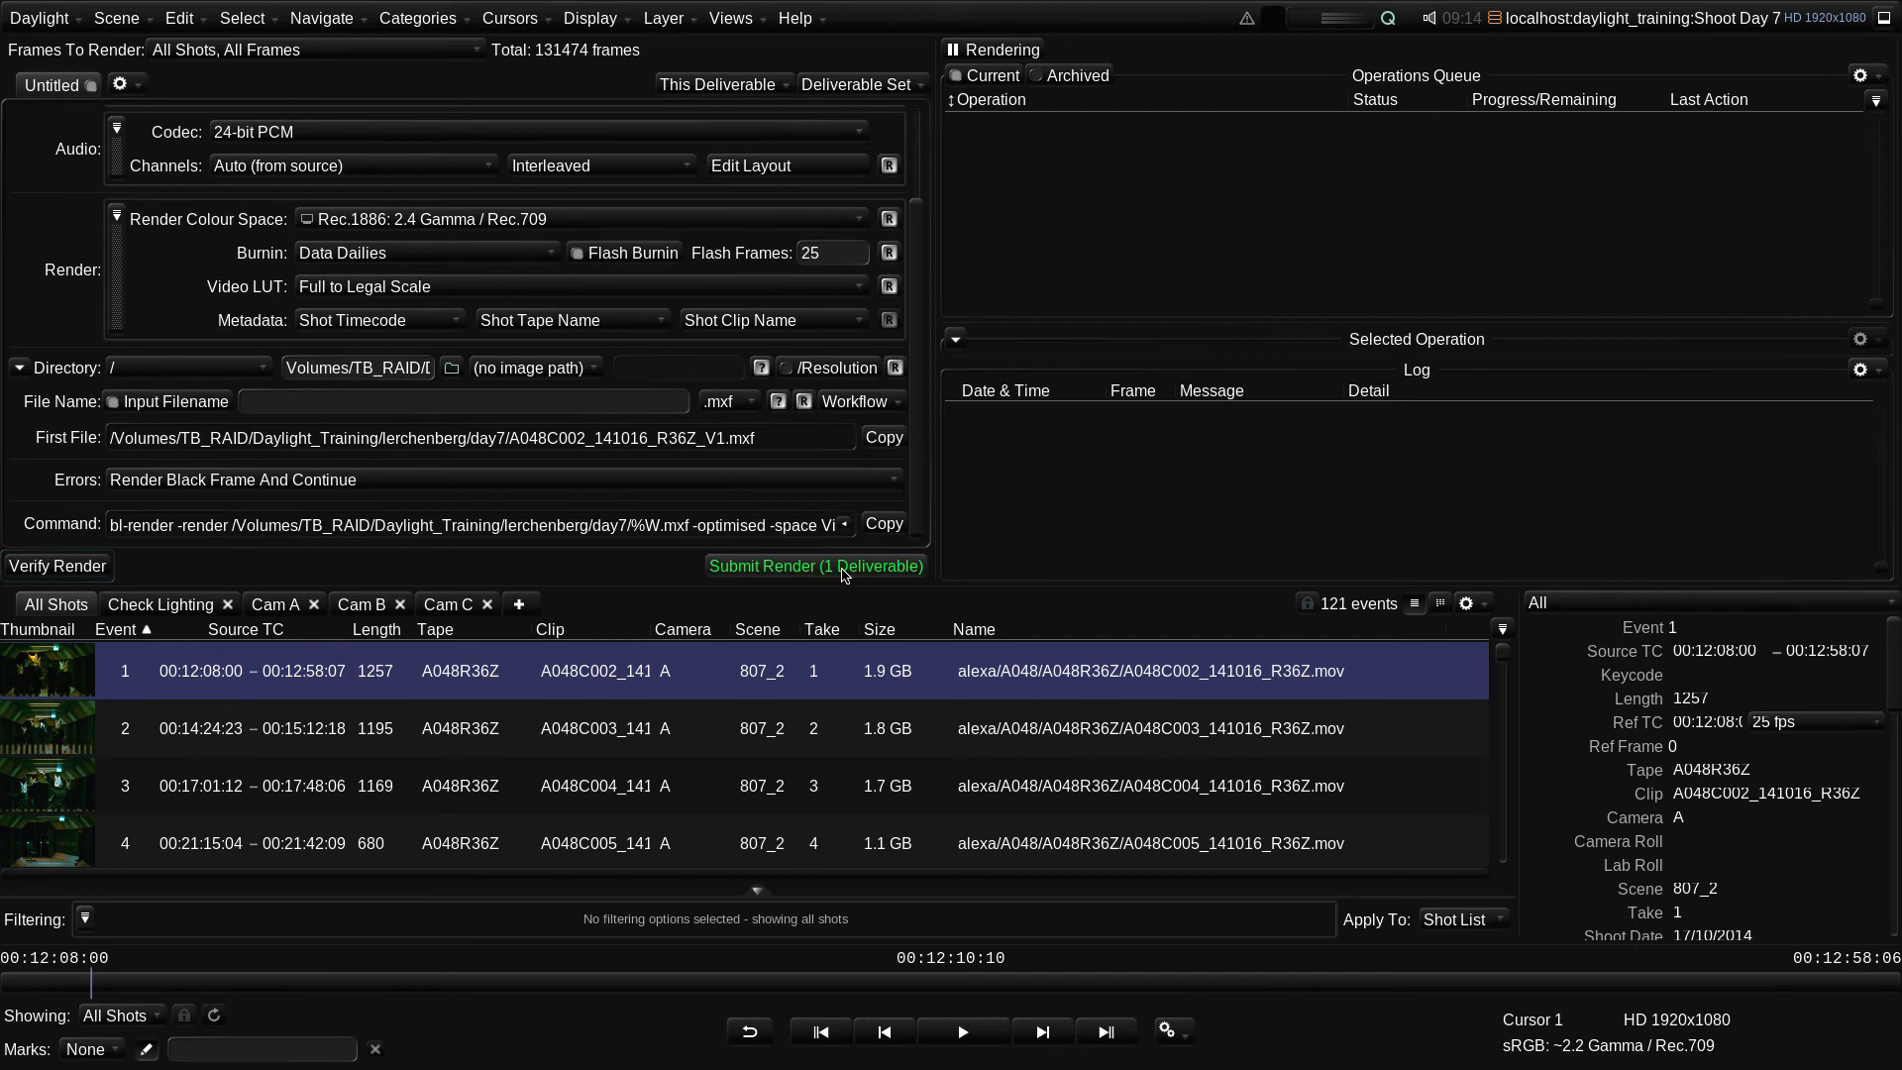
pyautogui.click(844, 575)
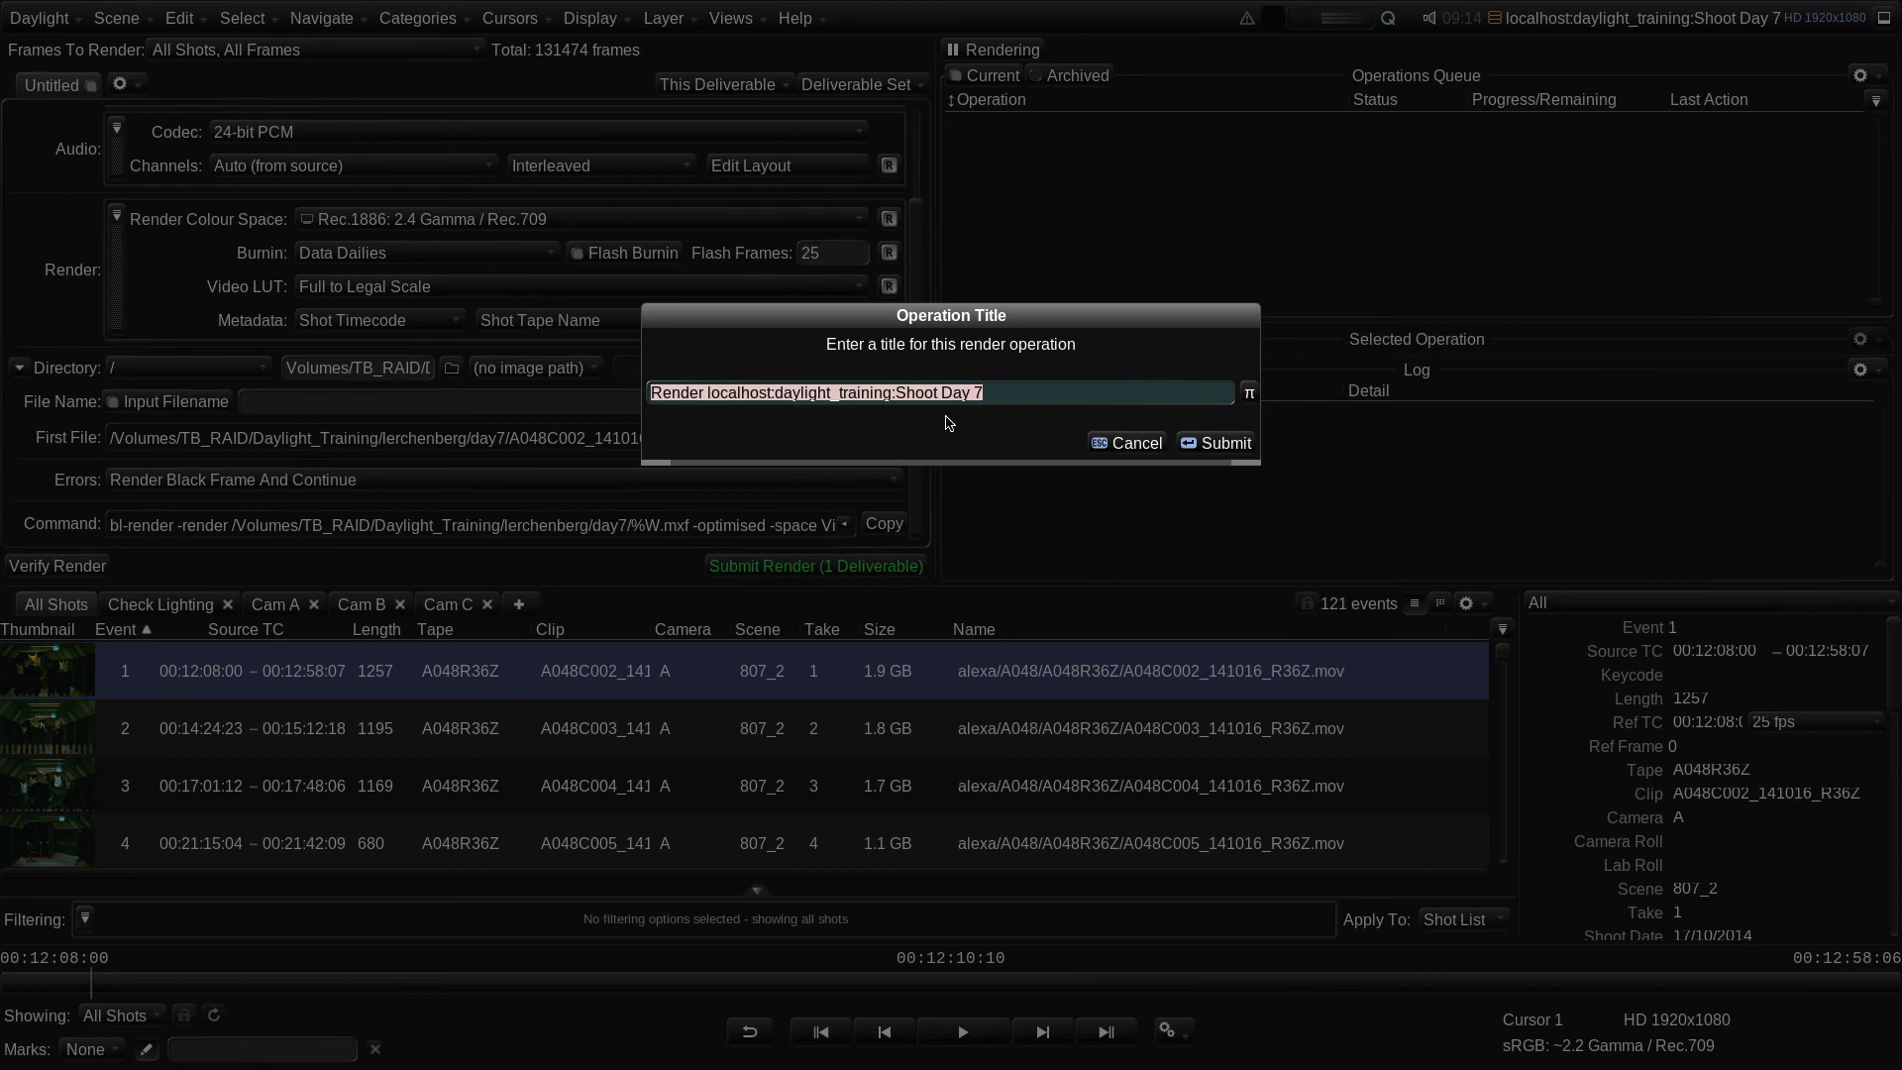
pyautogui.click(1211, 443)
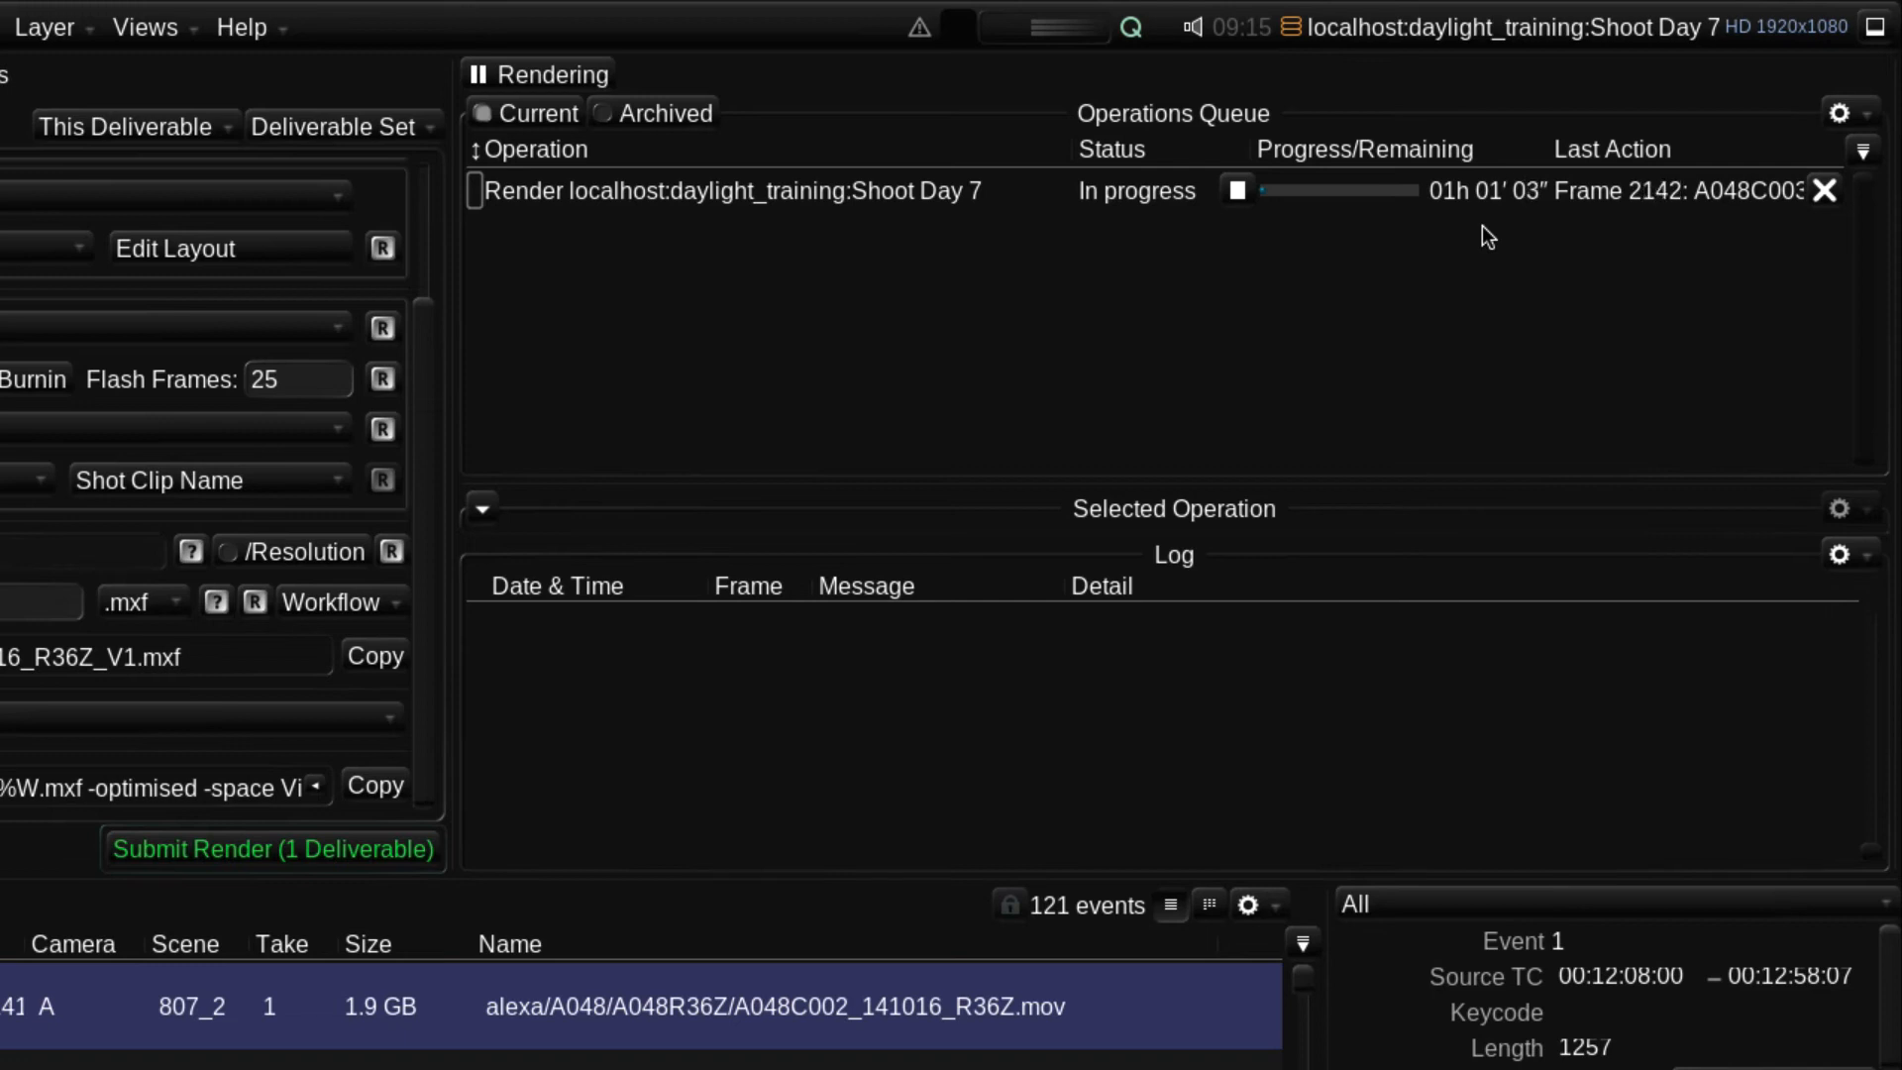
# Step: Play the scene briefly while the render is running, and stop playback
pyautogui.press('space')
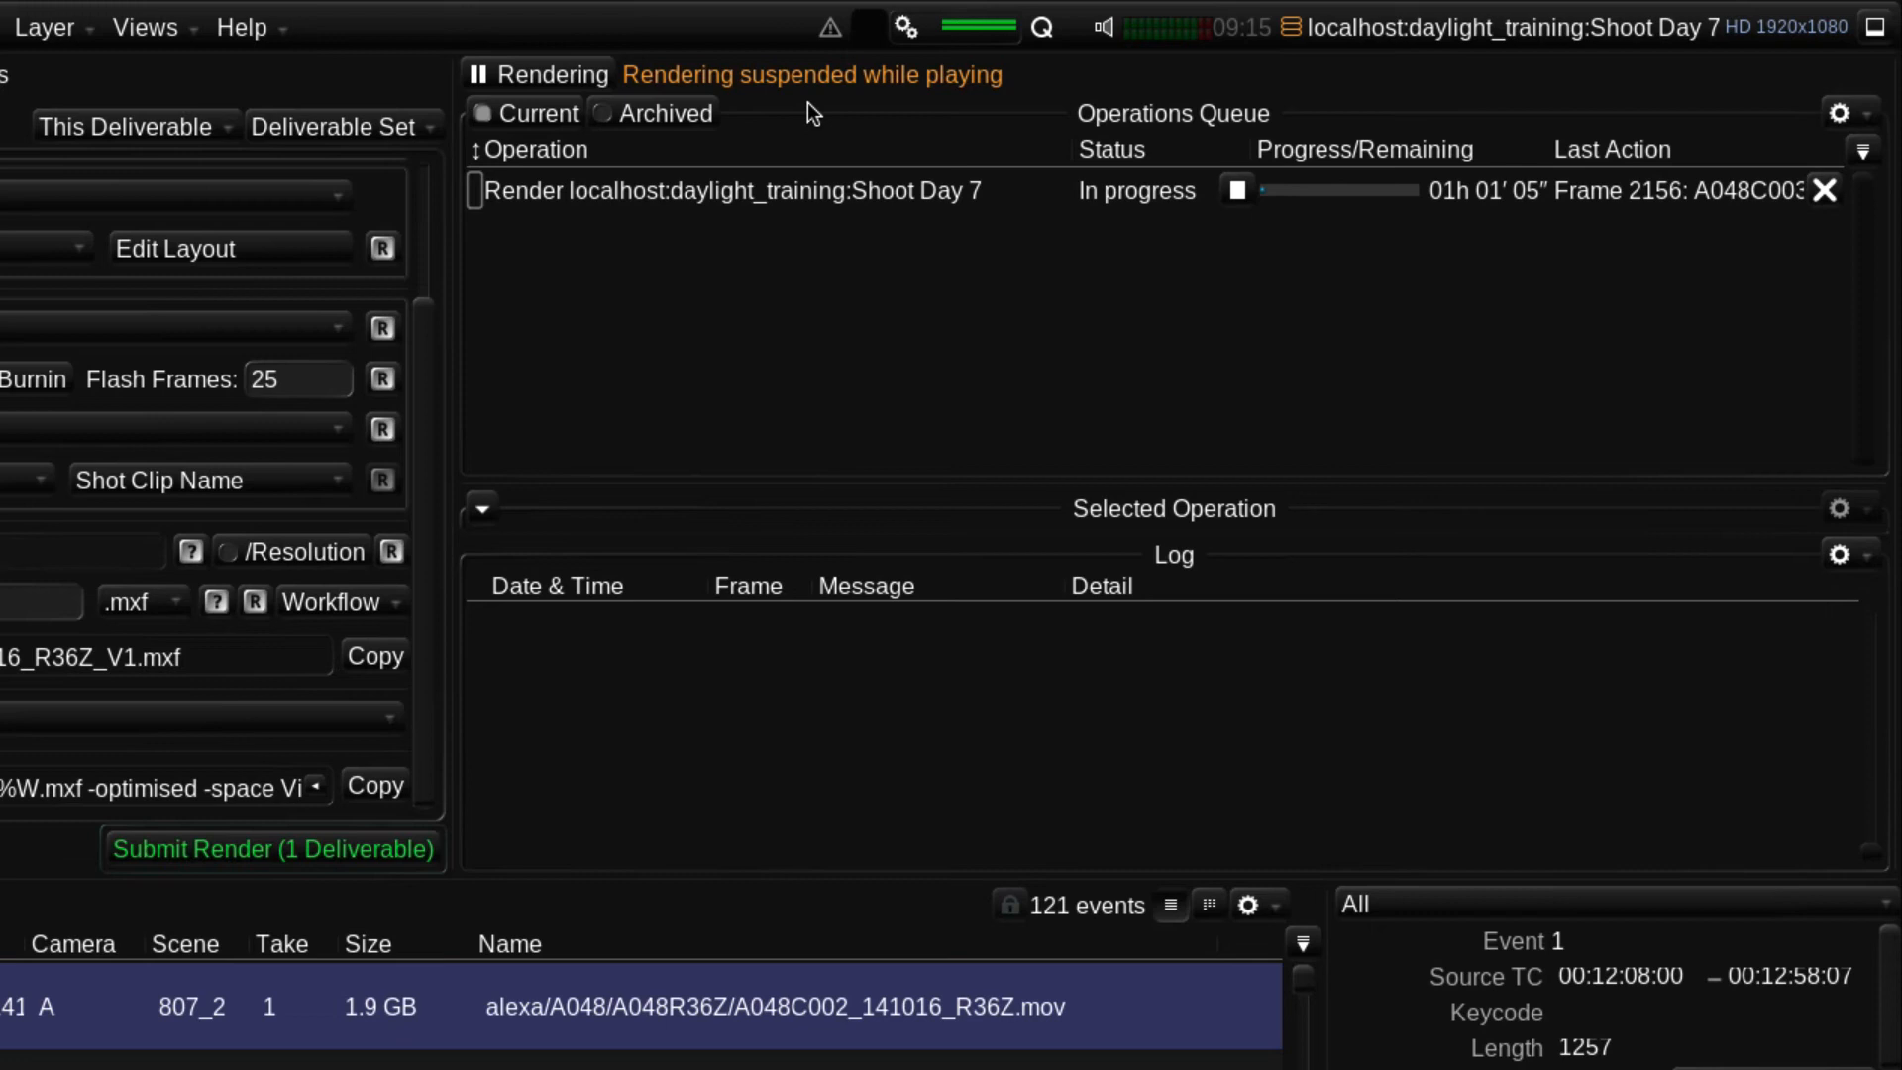
pyautogui.press('space')
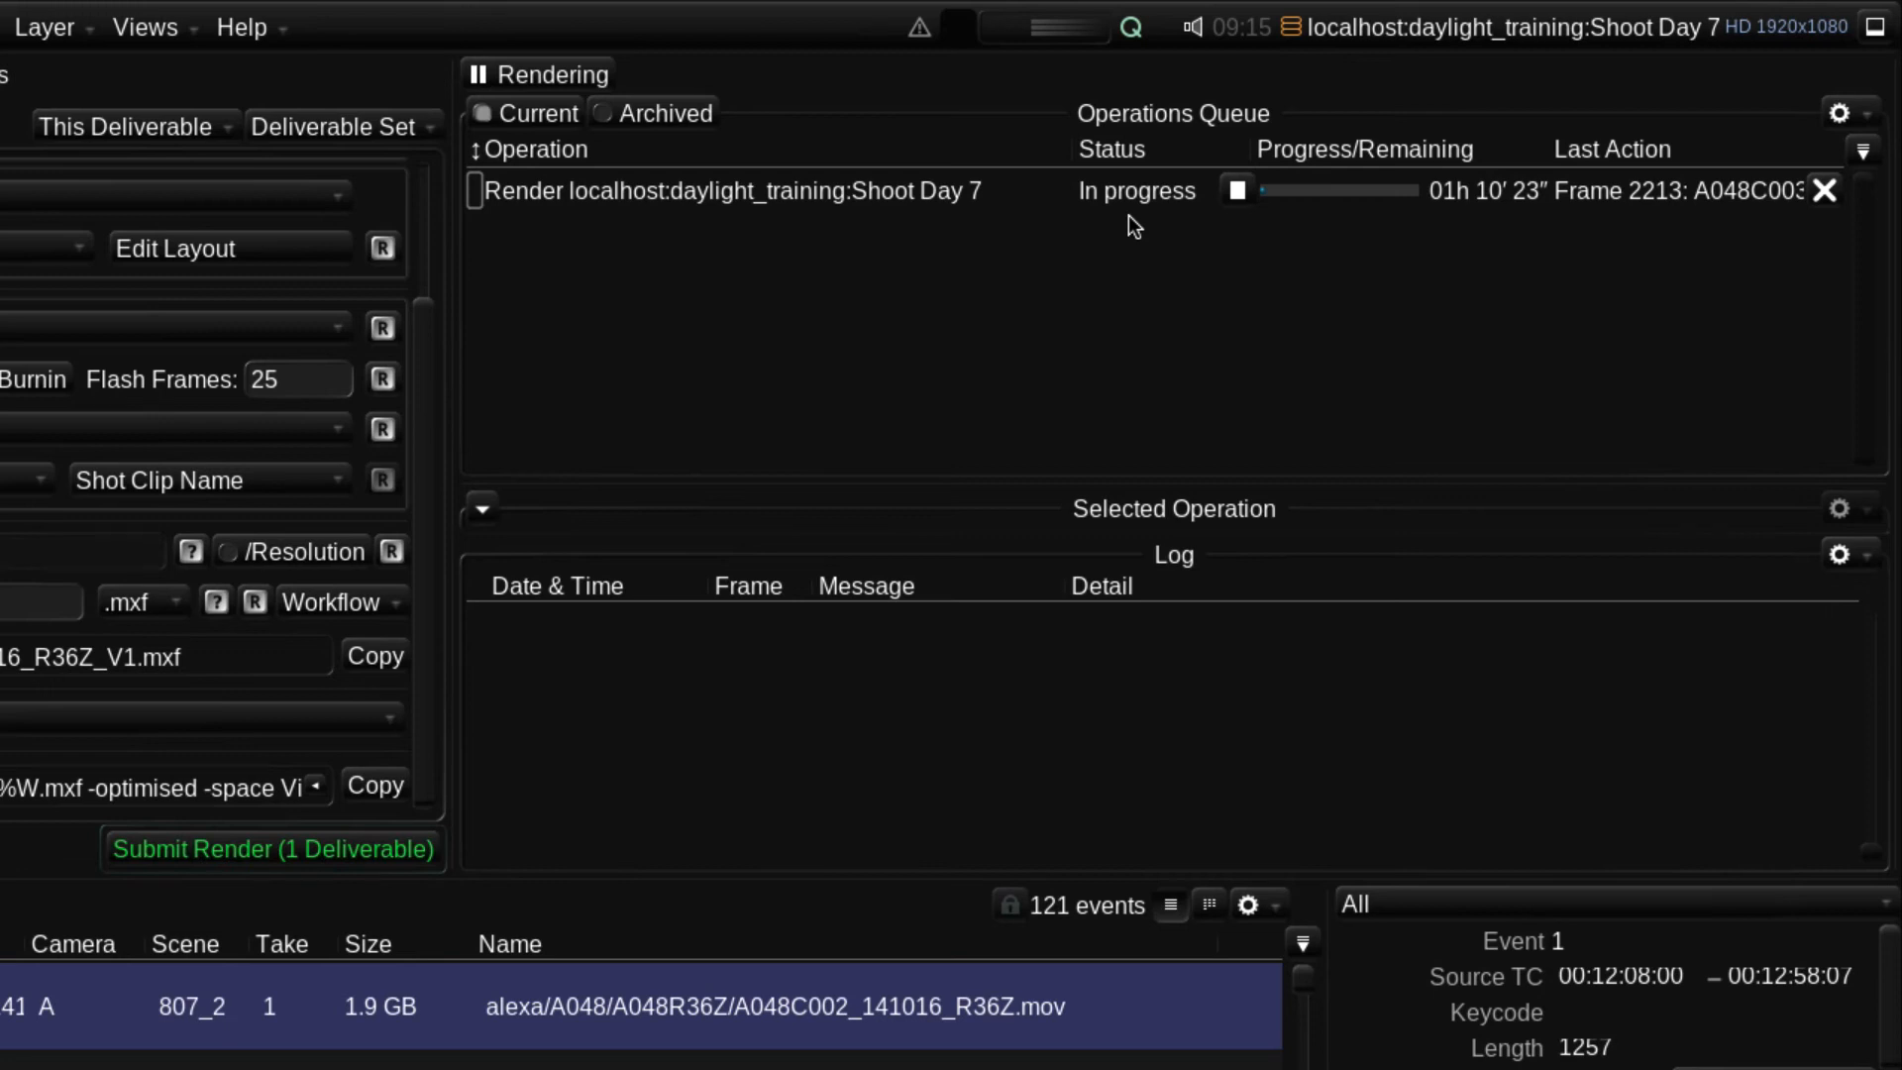
# Step: Pause the render queue, stop and requeue the Shoot Day 7 render operation, and resume rendering
pyautogui.click(514, 76)
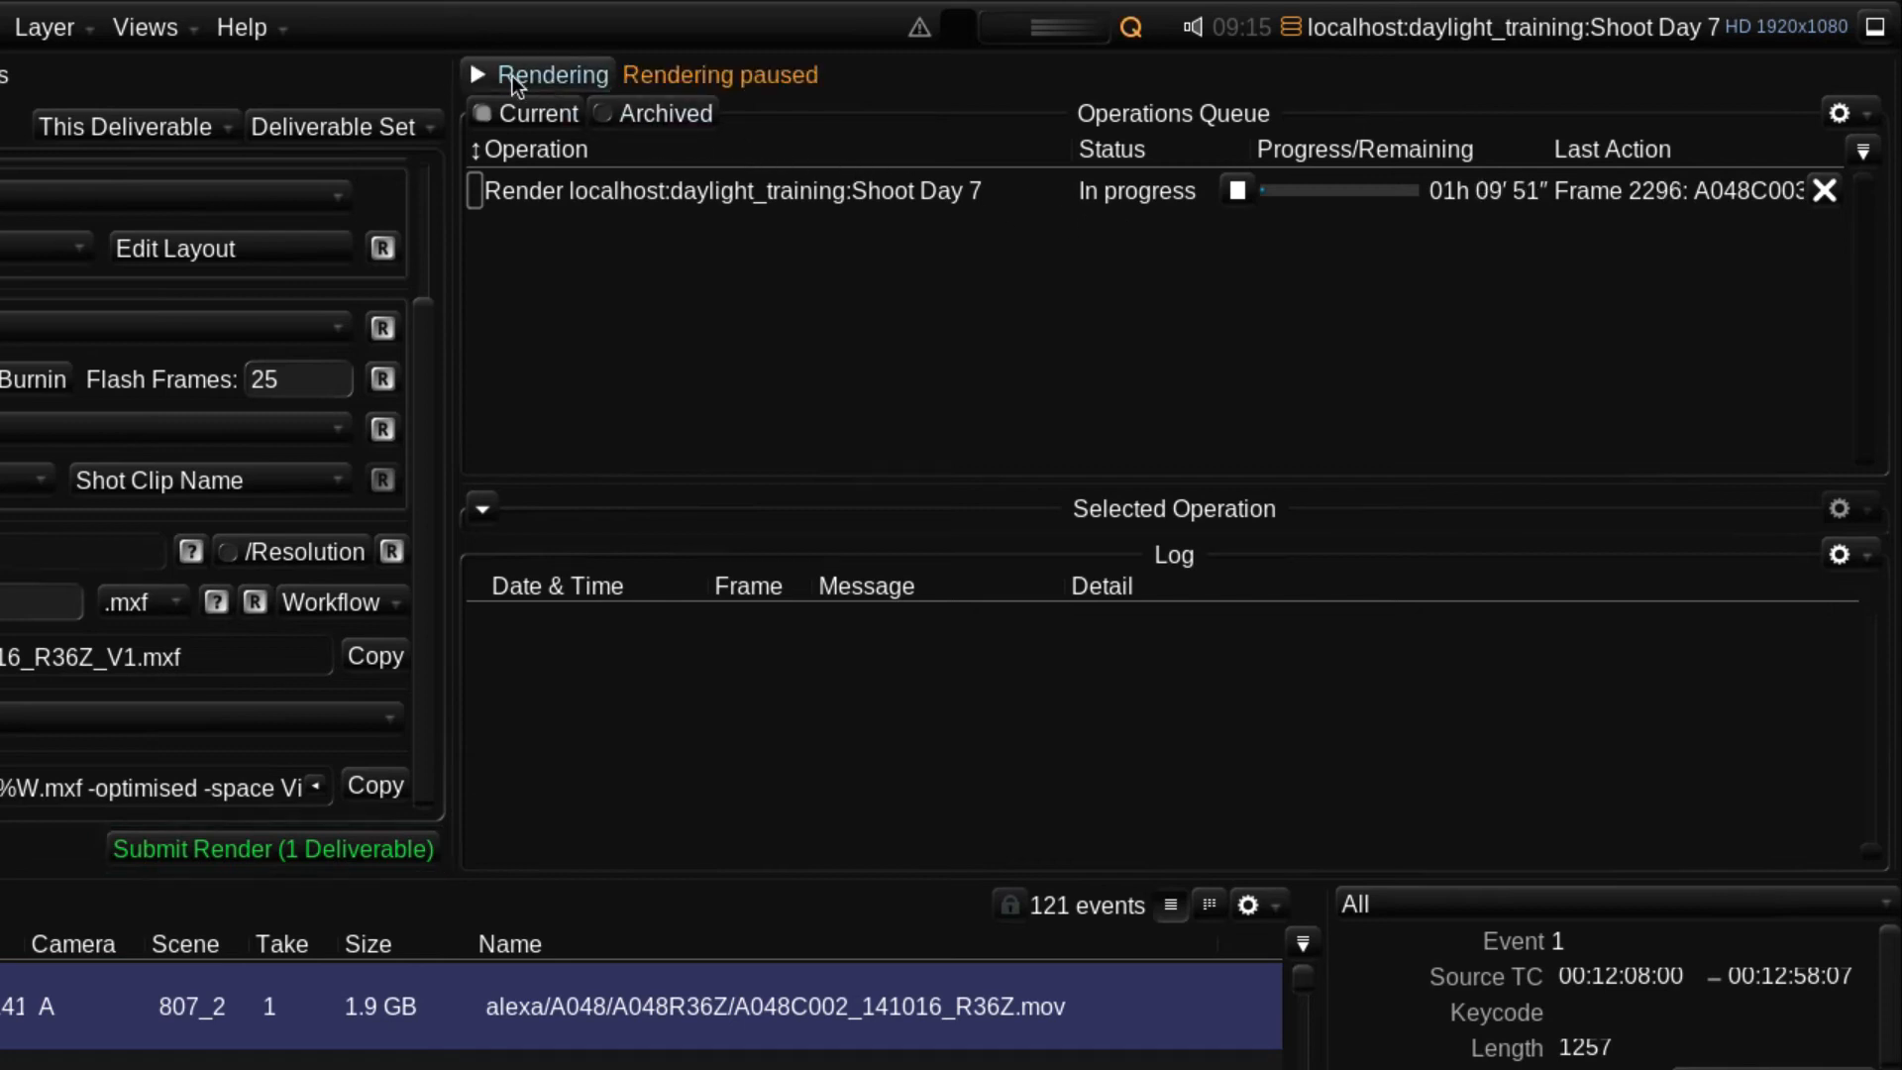
pyautogui.click(1238, 192)
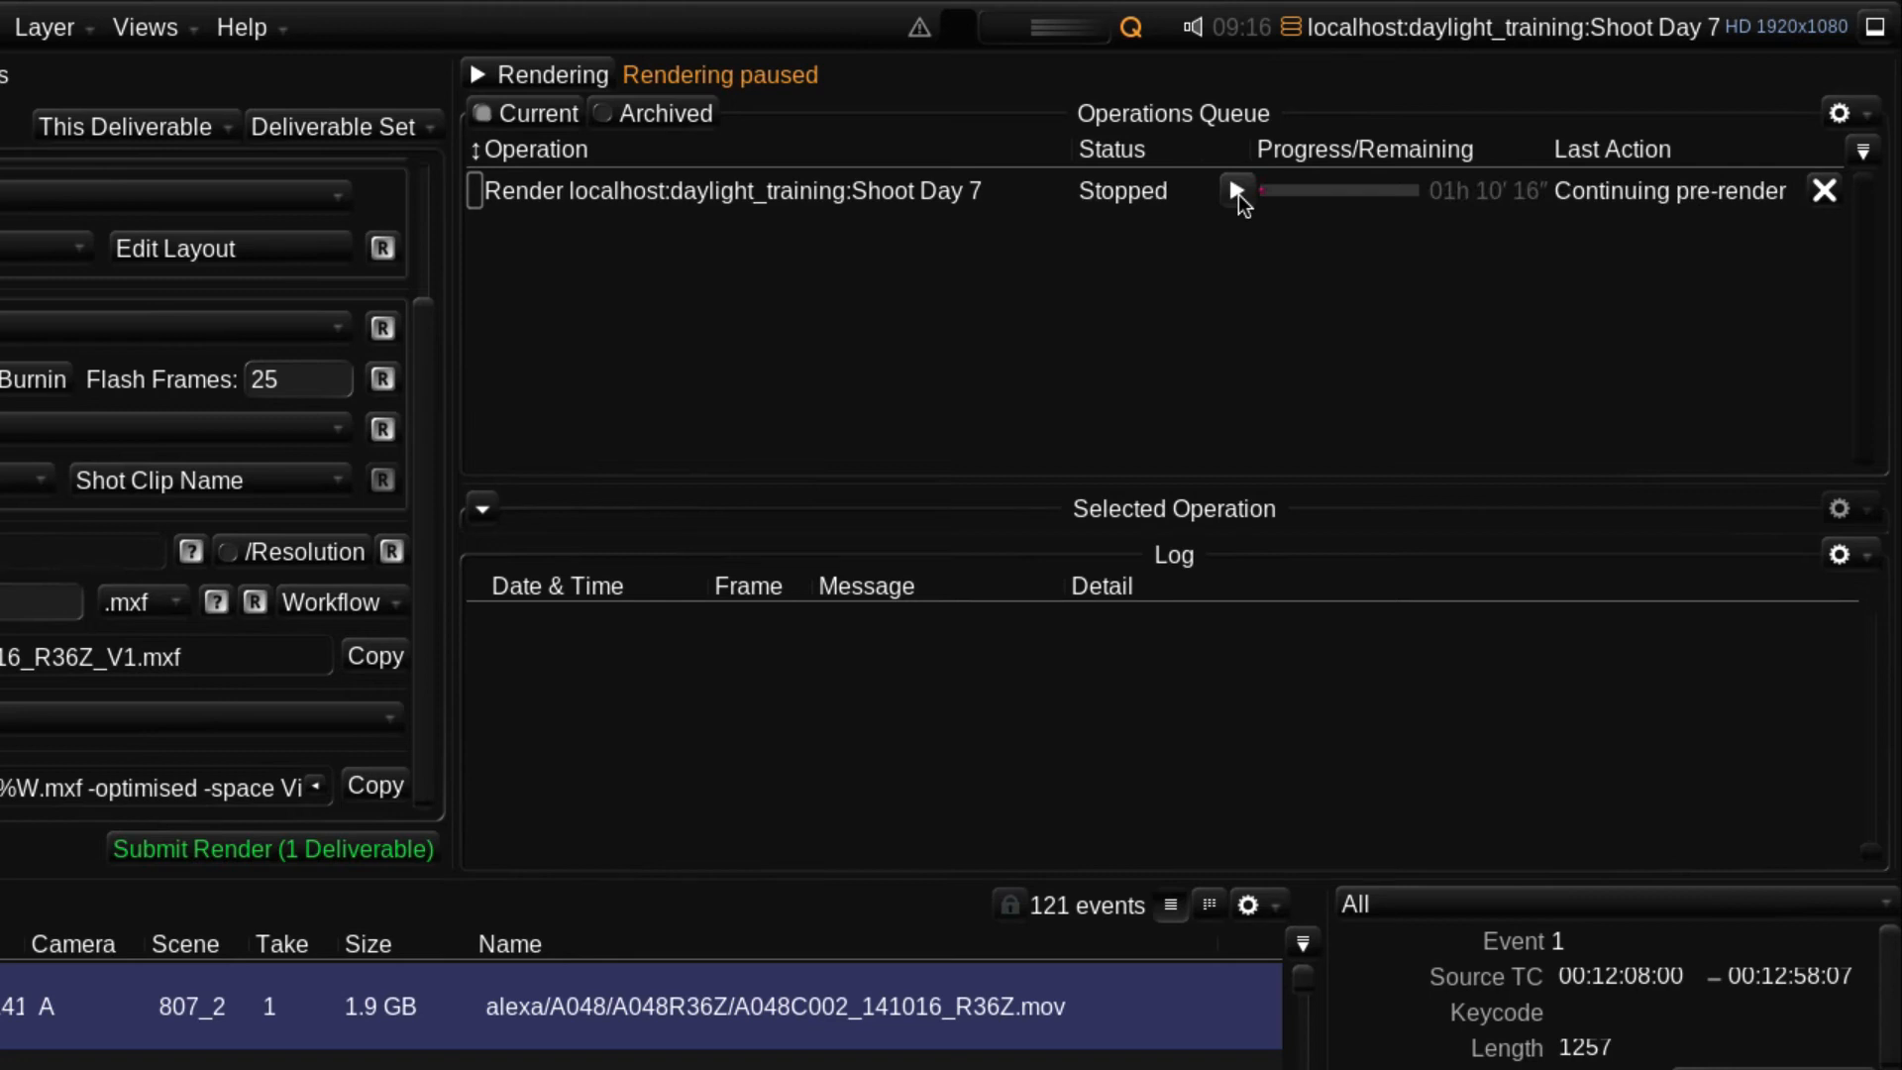
pyautogui.click(1238, 192)
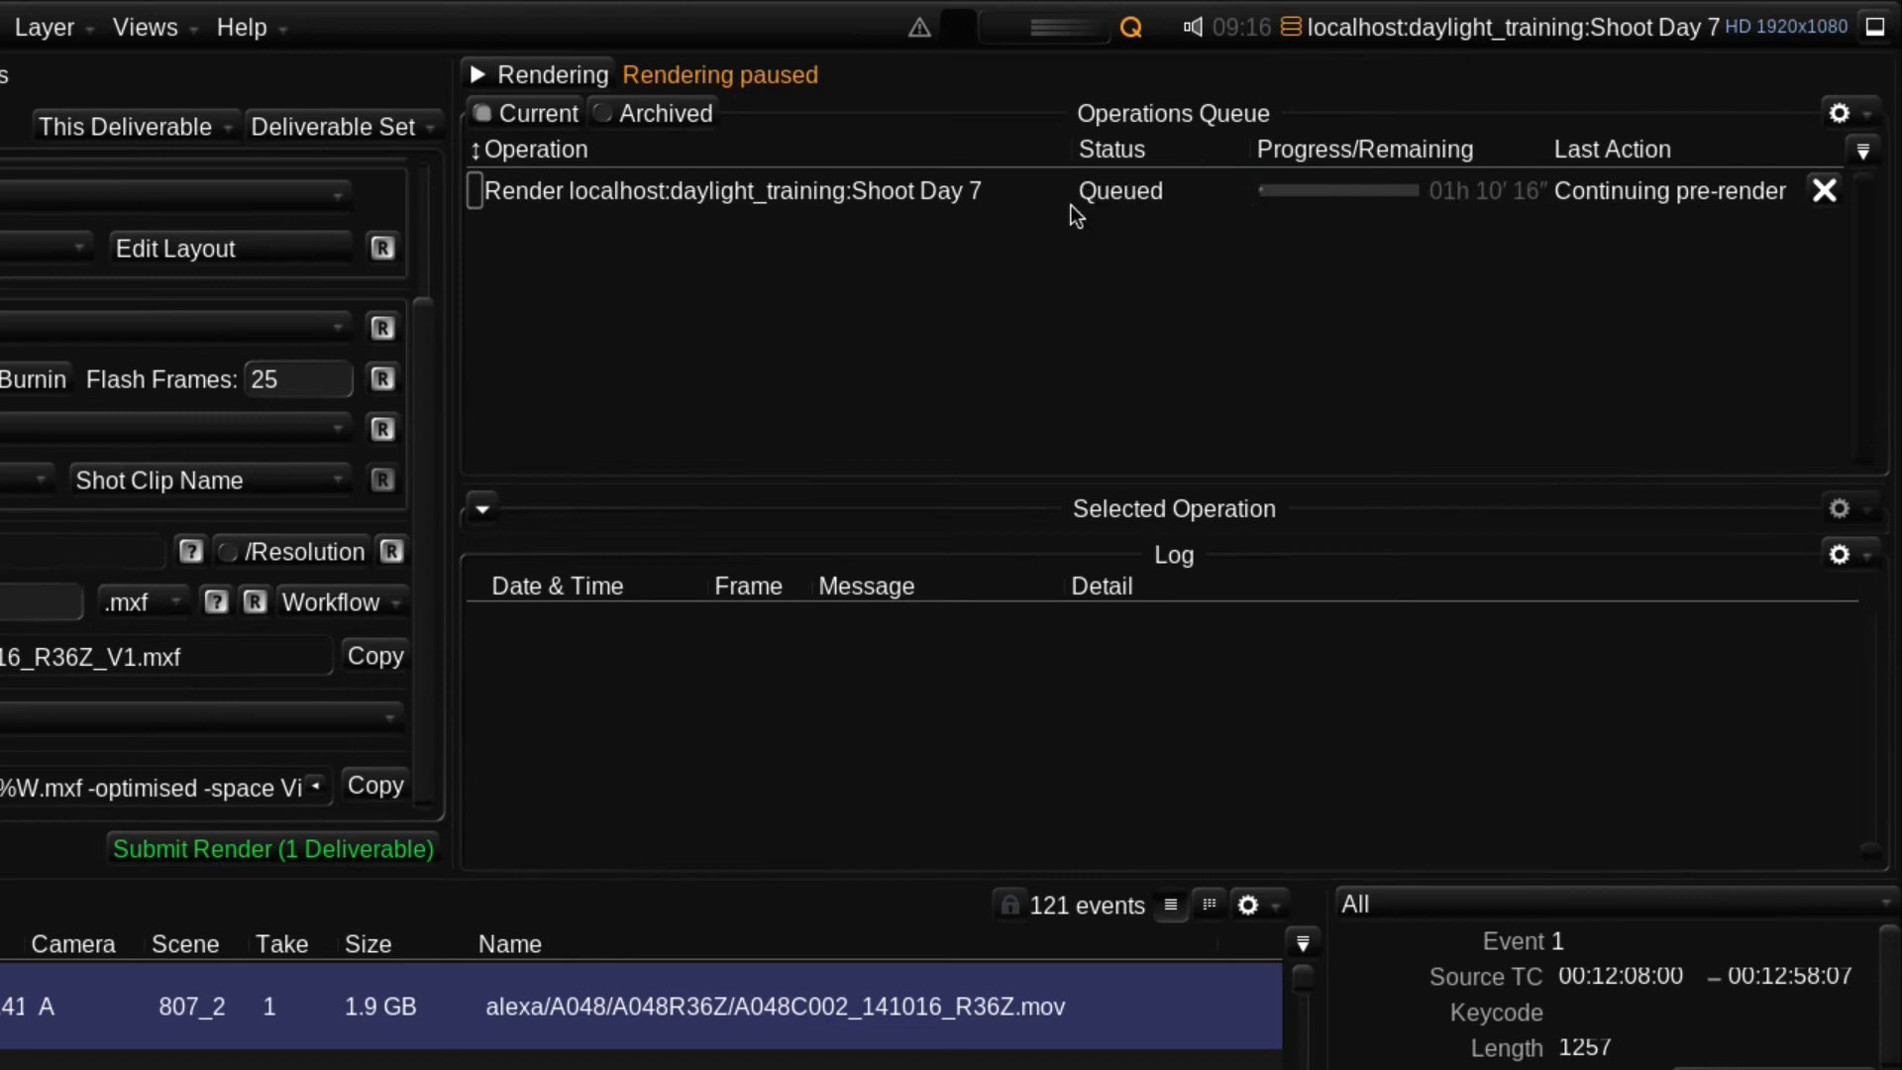
pyautogui.click(519, 78)
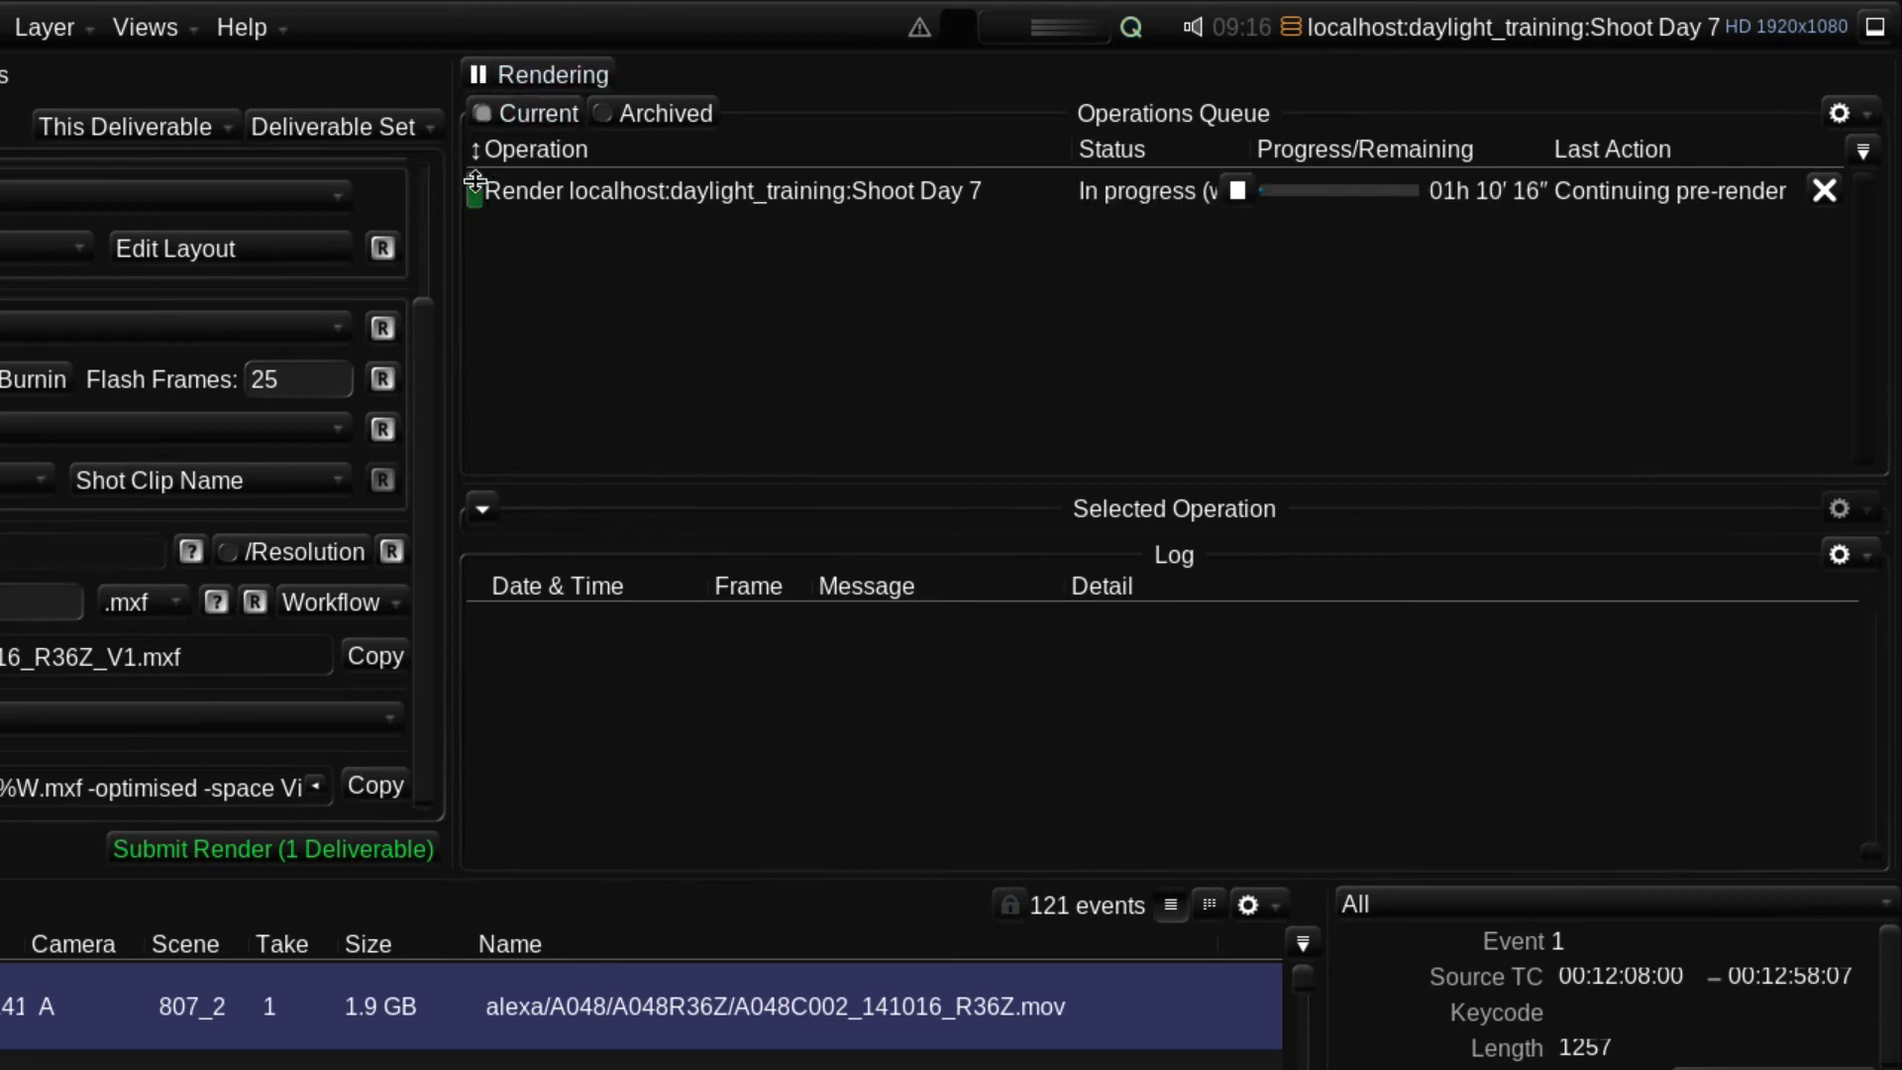
pyautogui.moveTo(475, 192)
pyautogui.mouseDown()
pyautogui.moveTo(472, 283)
pyautogui.moveTo(473, 194)
pyautogui.mouseUp()
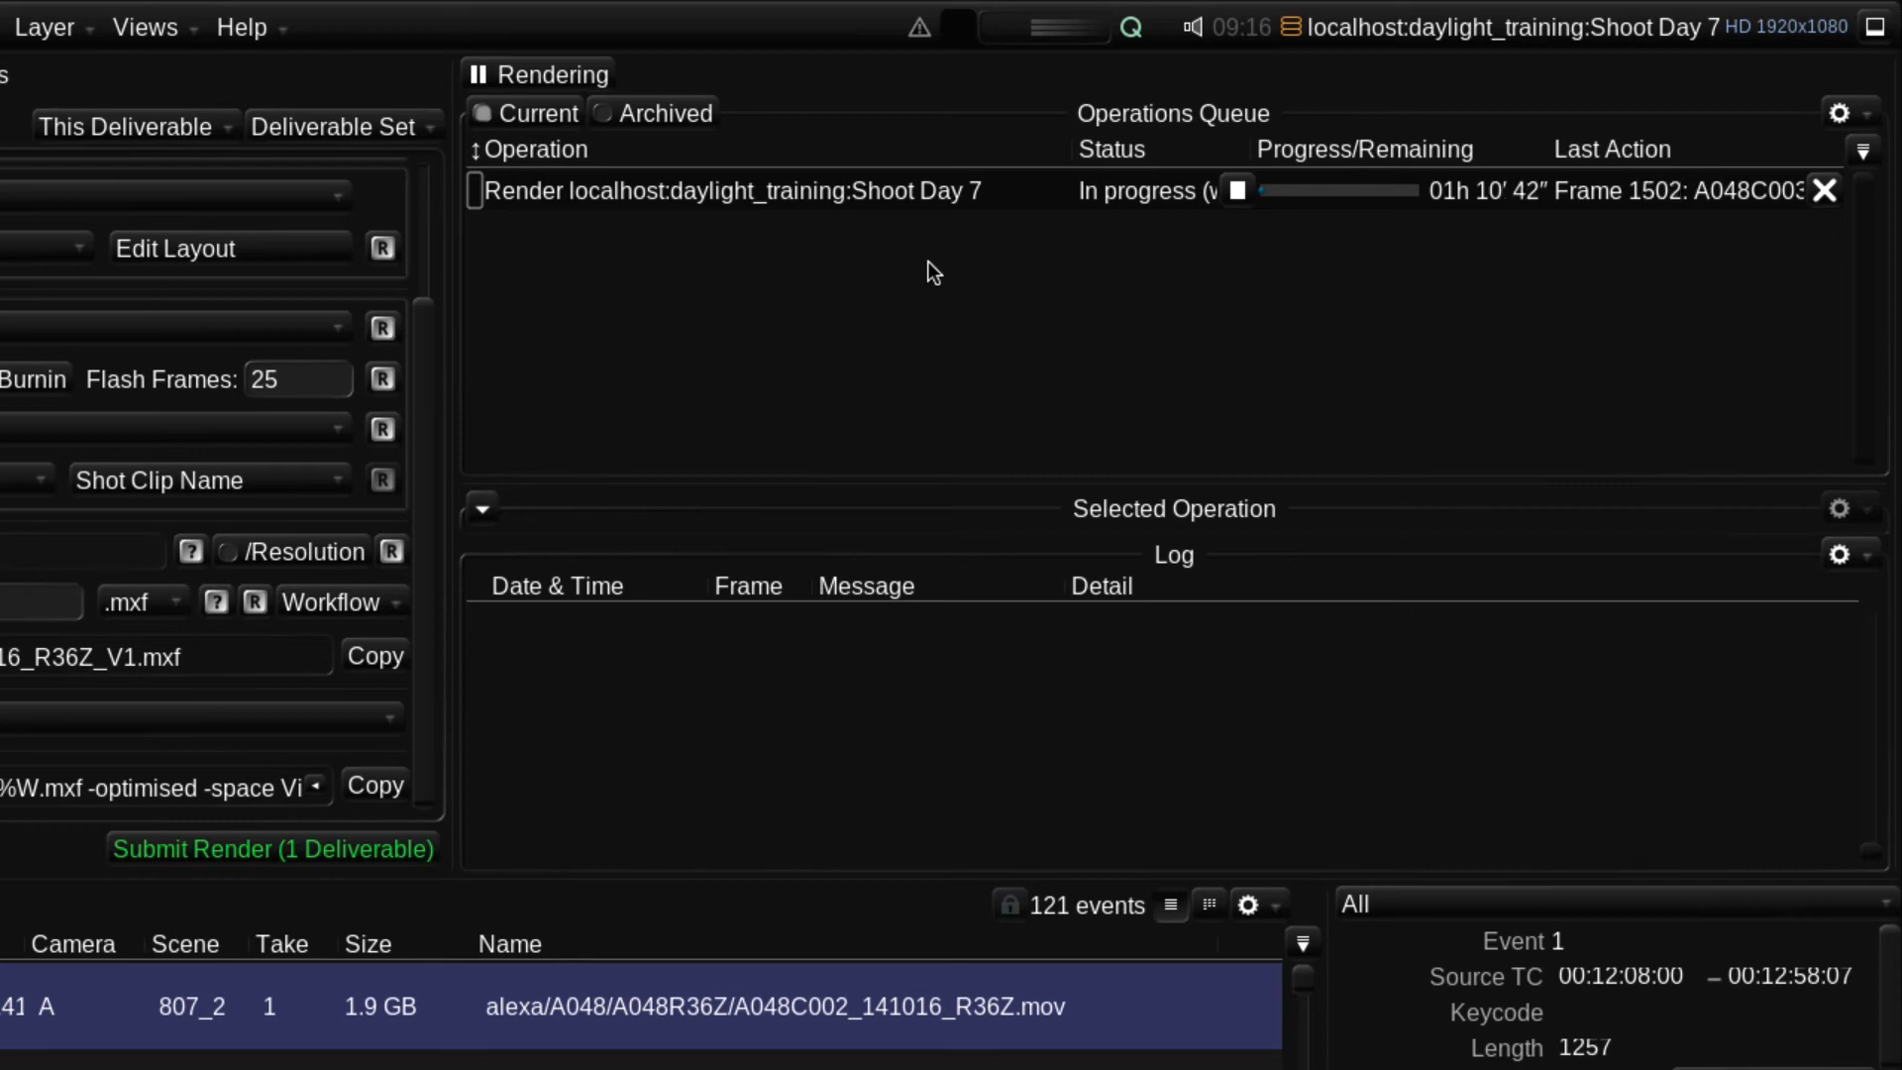
# Step: Display the log of the Shoot Day 7 render operation and its option for saving the log
pyautogui.click(835, 198)
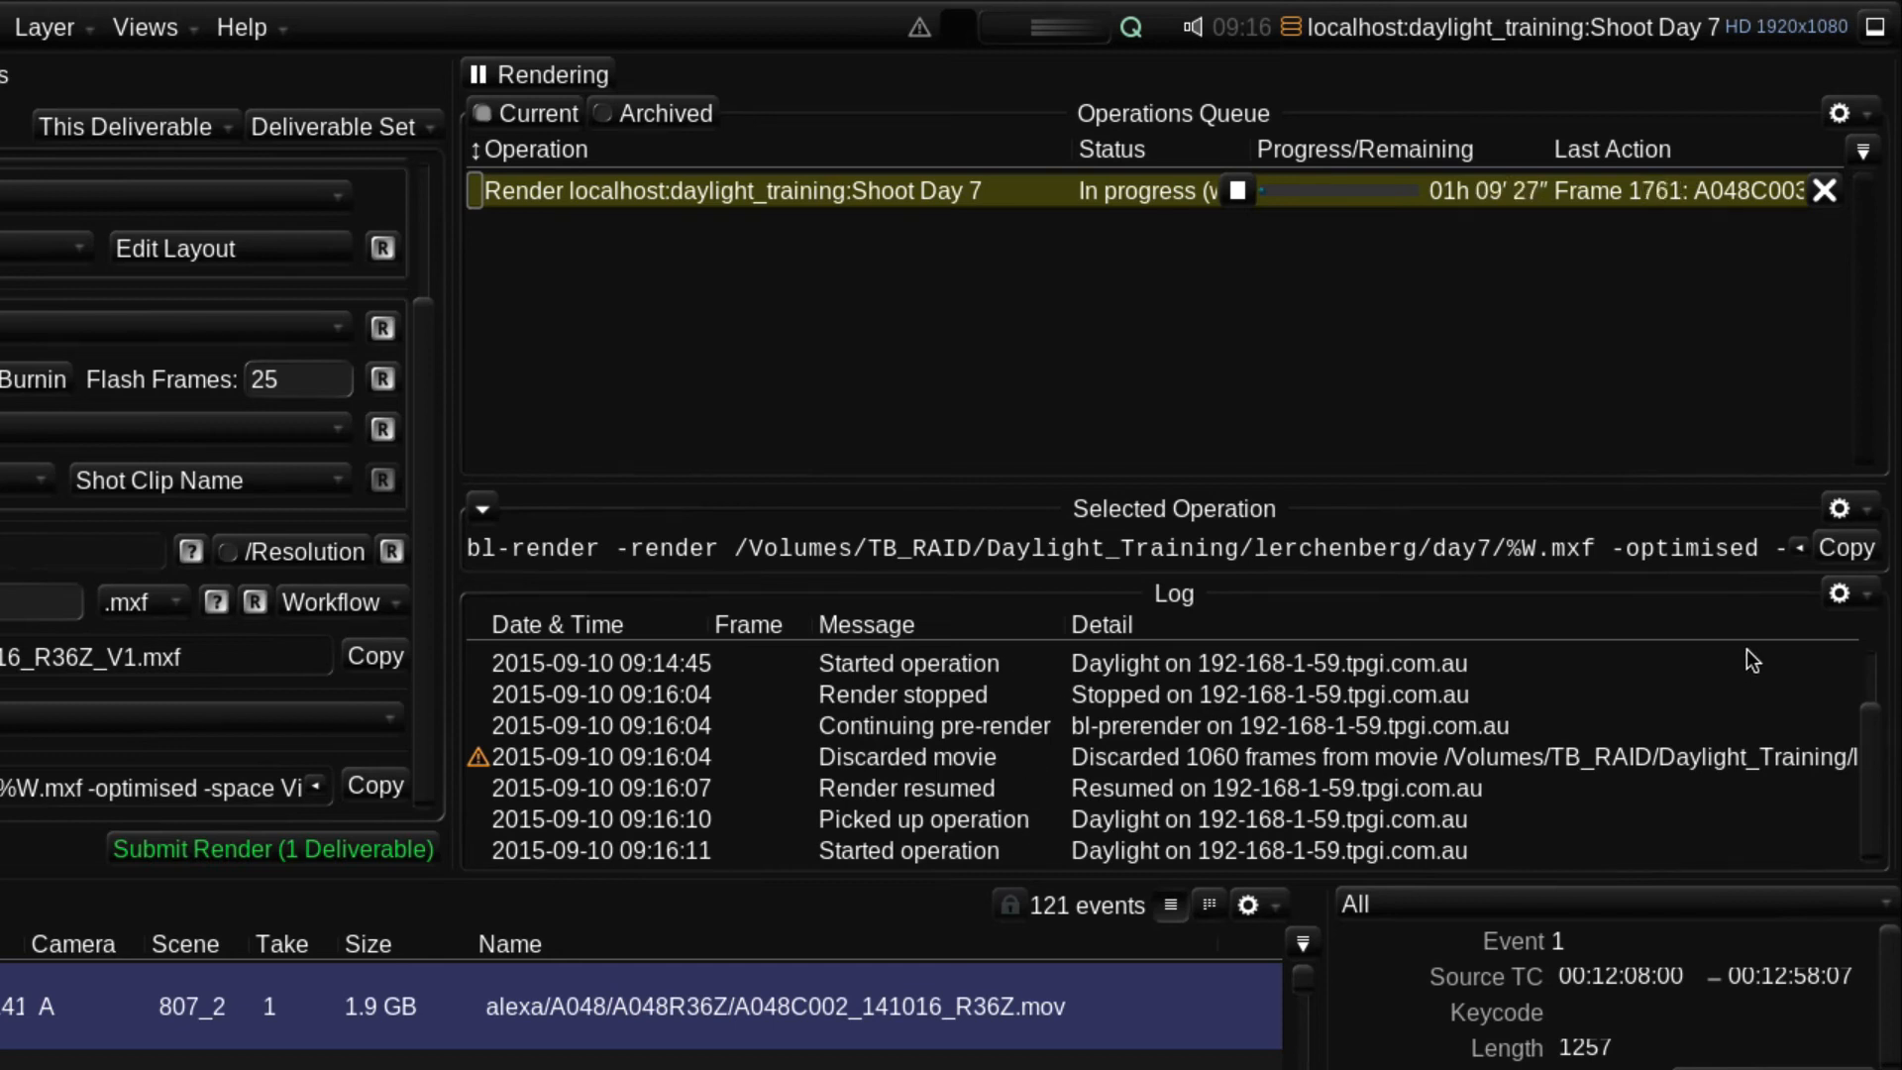
pyautogui.click(1840, 592)
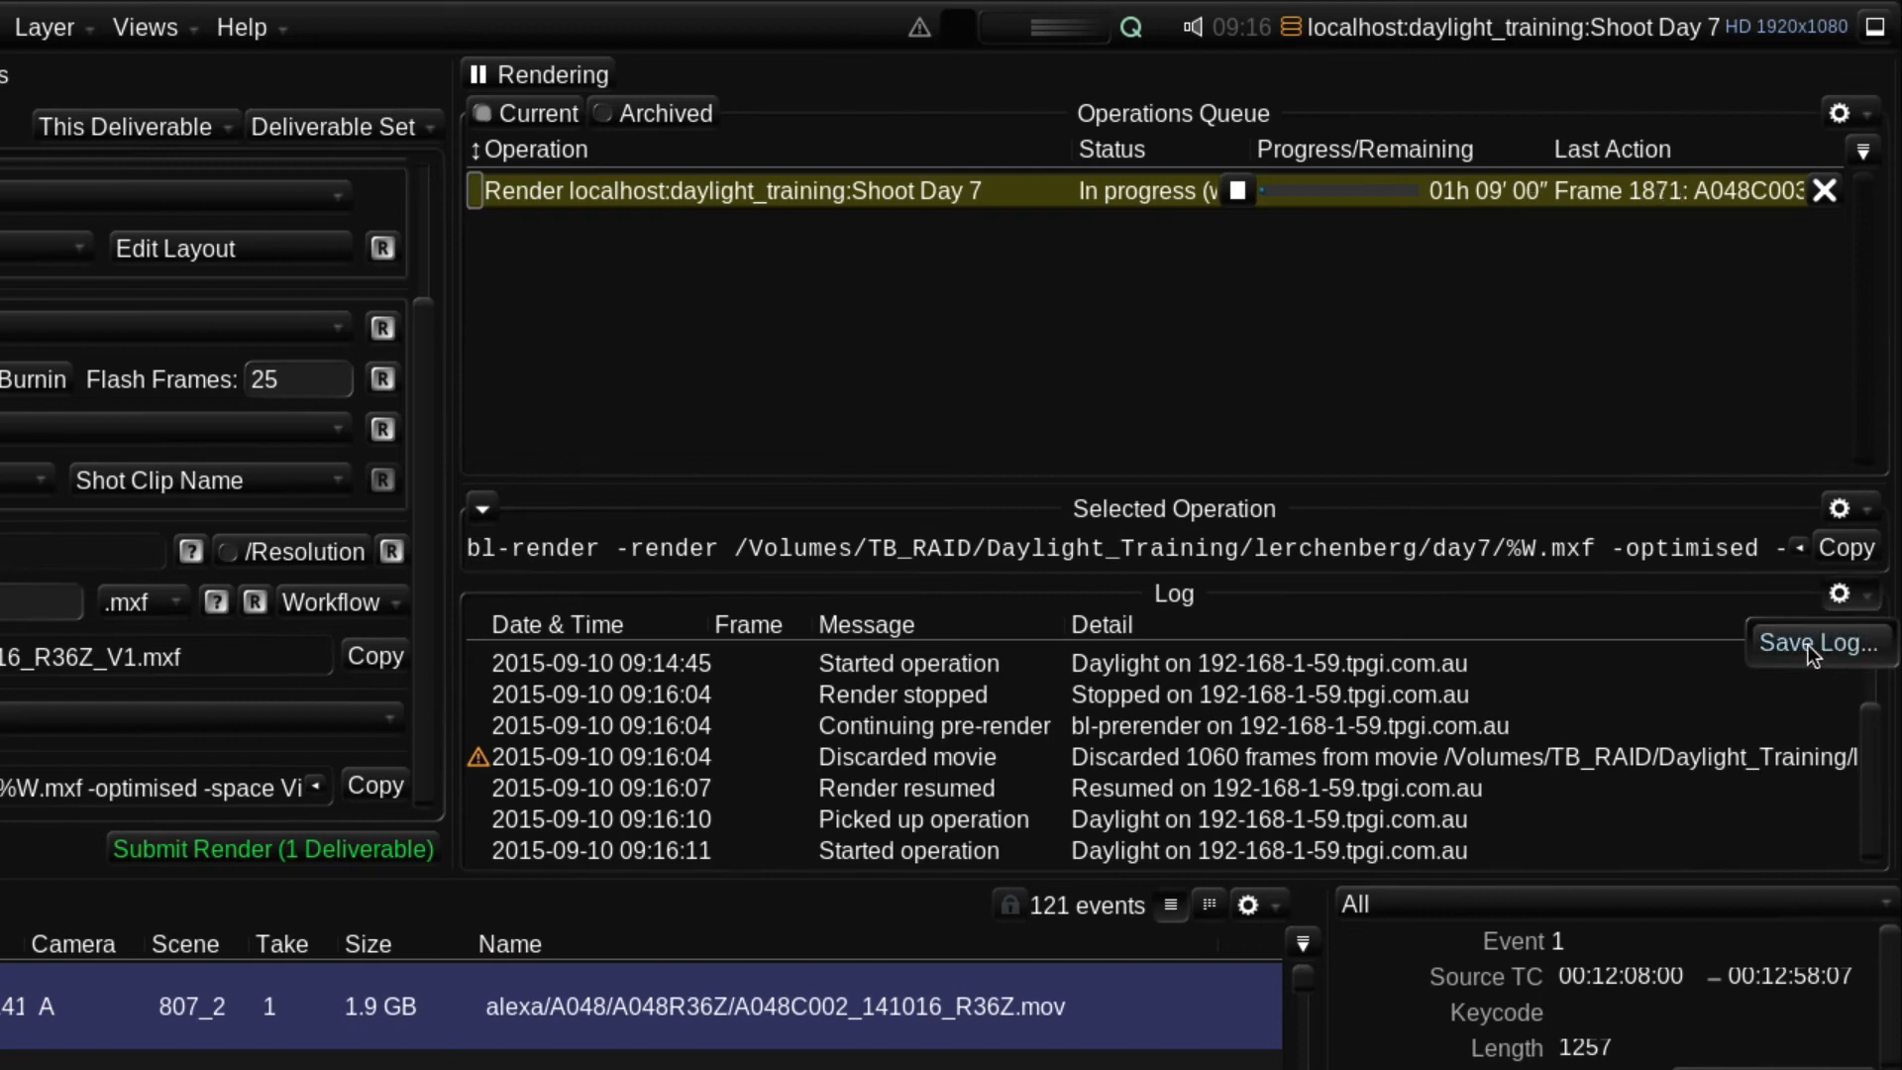
pyautogui.click(1798, 645)
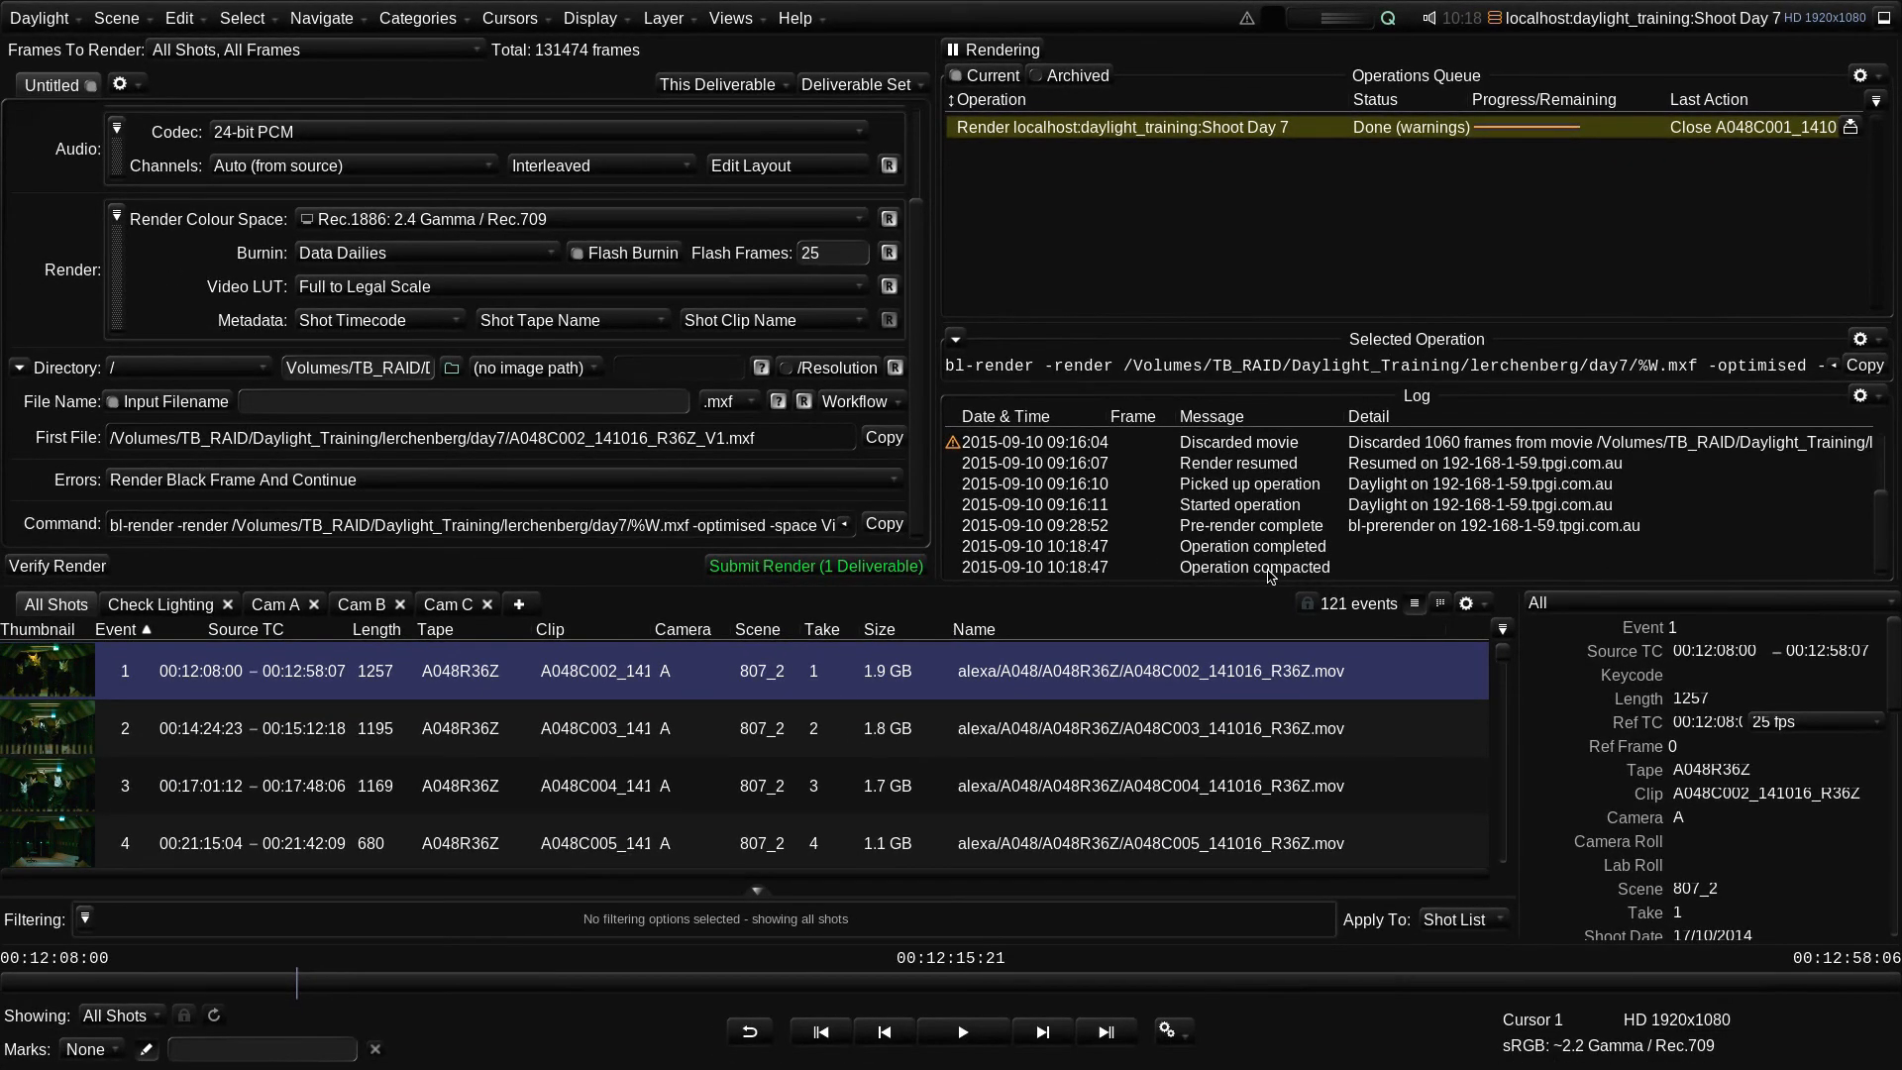
# Step: Browse to /Daylight_Training/lerchenberg/day7 on TB_RAID and preview playback of the rendered clip A044C001_141016_R36Z.mxf
pyautogui.hotkey('ctrl', 'b')
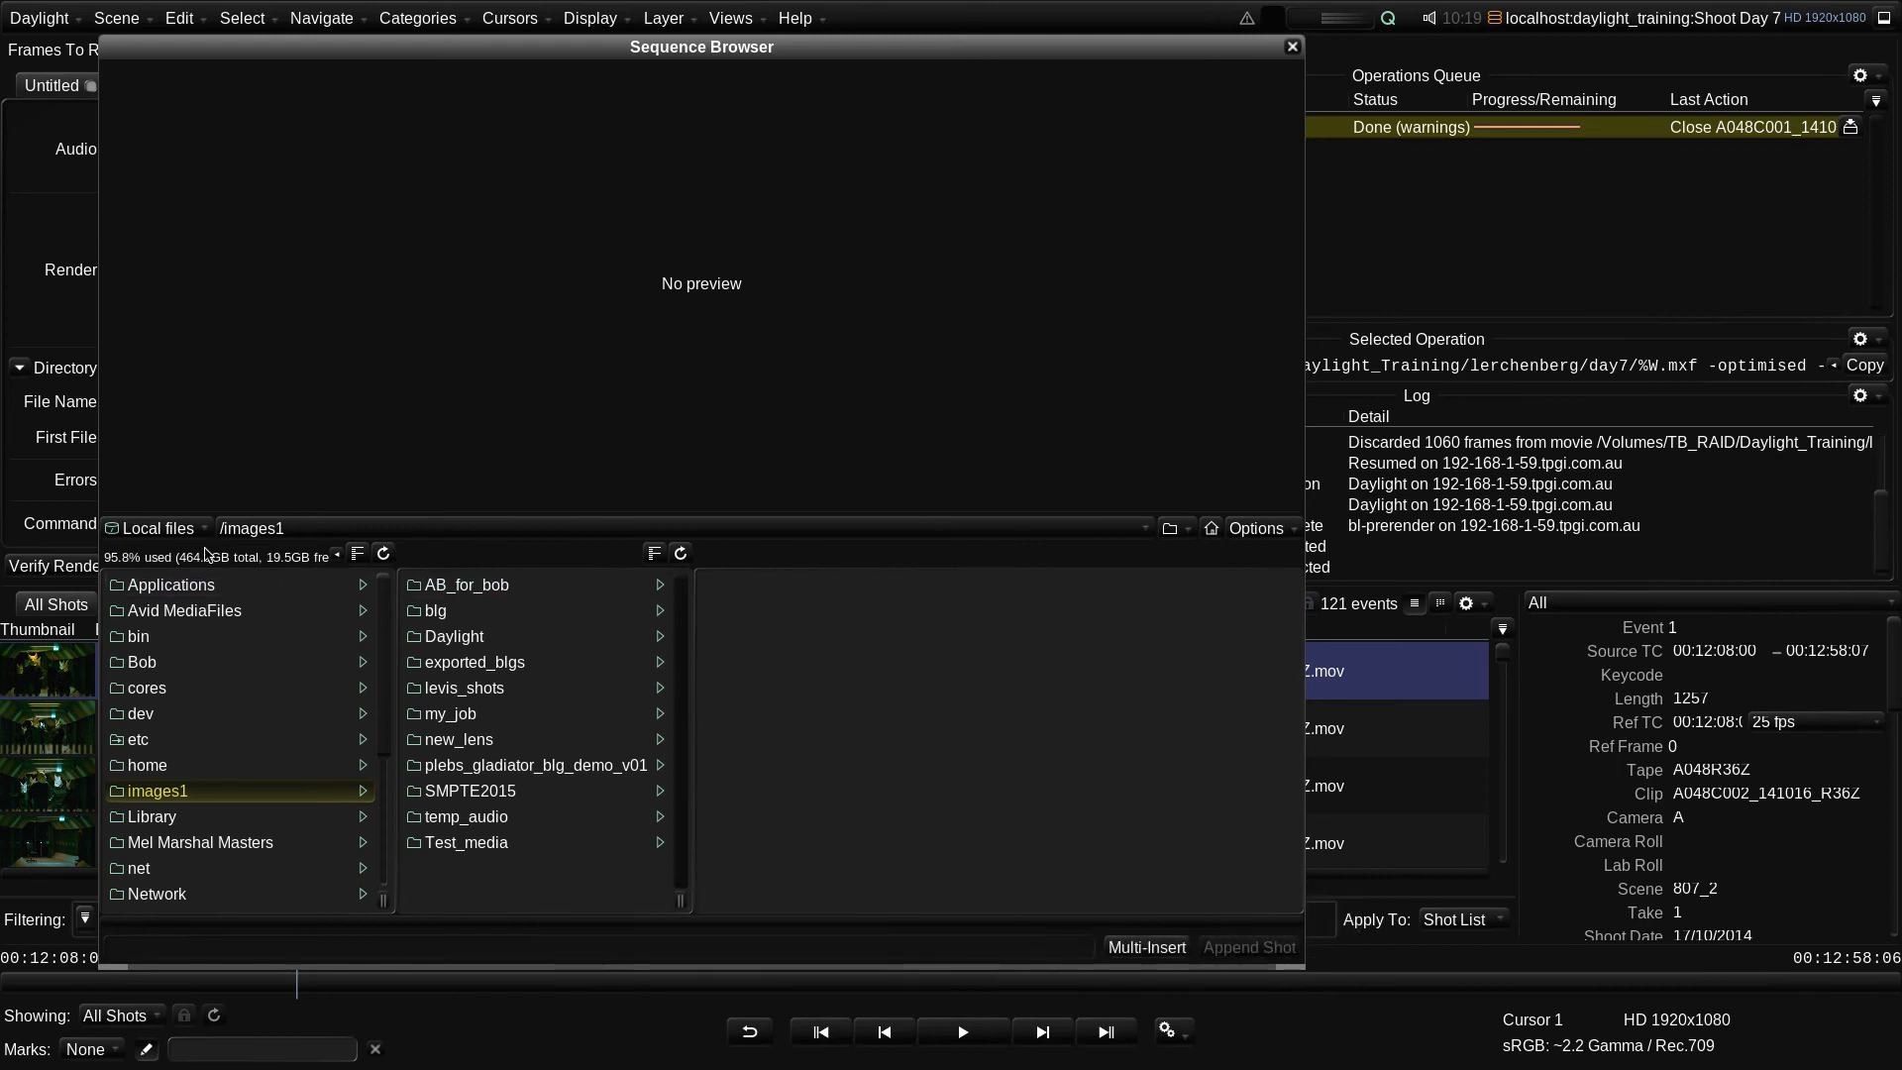
pyautogui.click(164, 530)
pyautogui.click(162, 663)
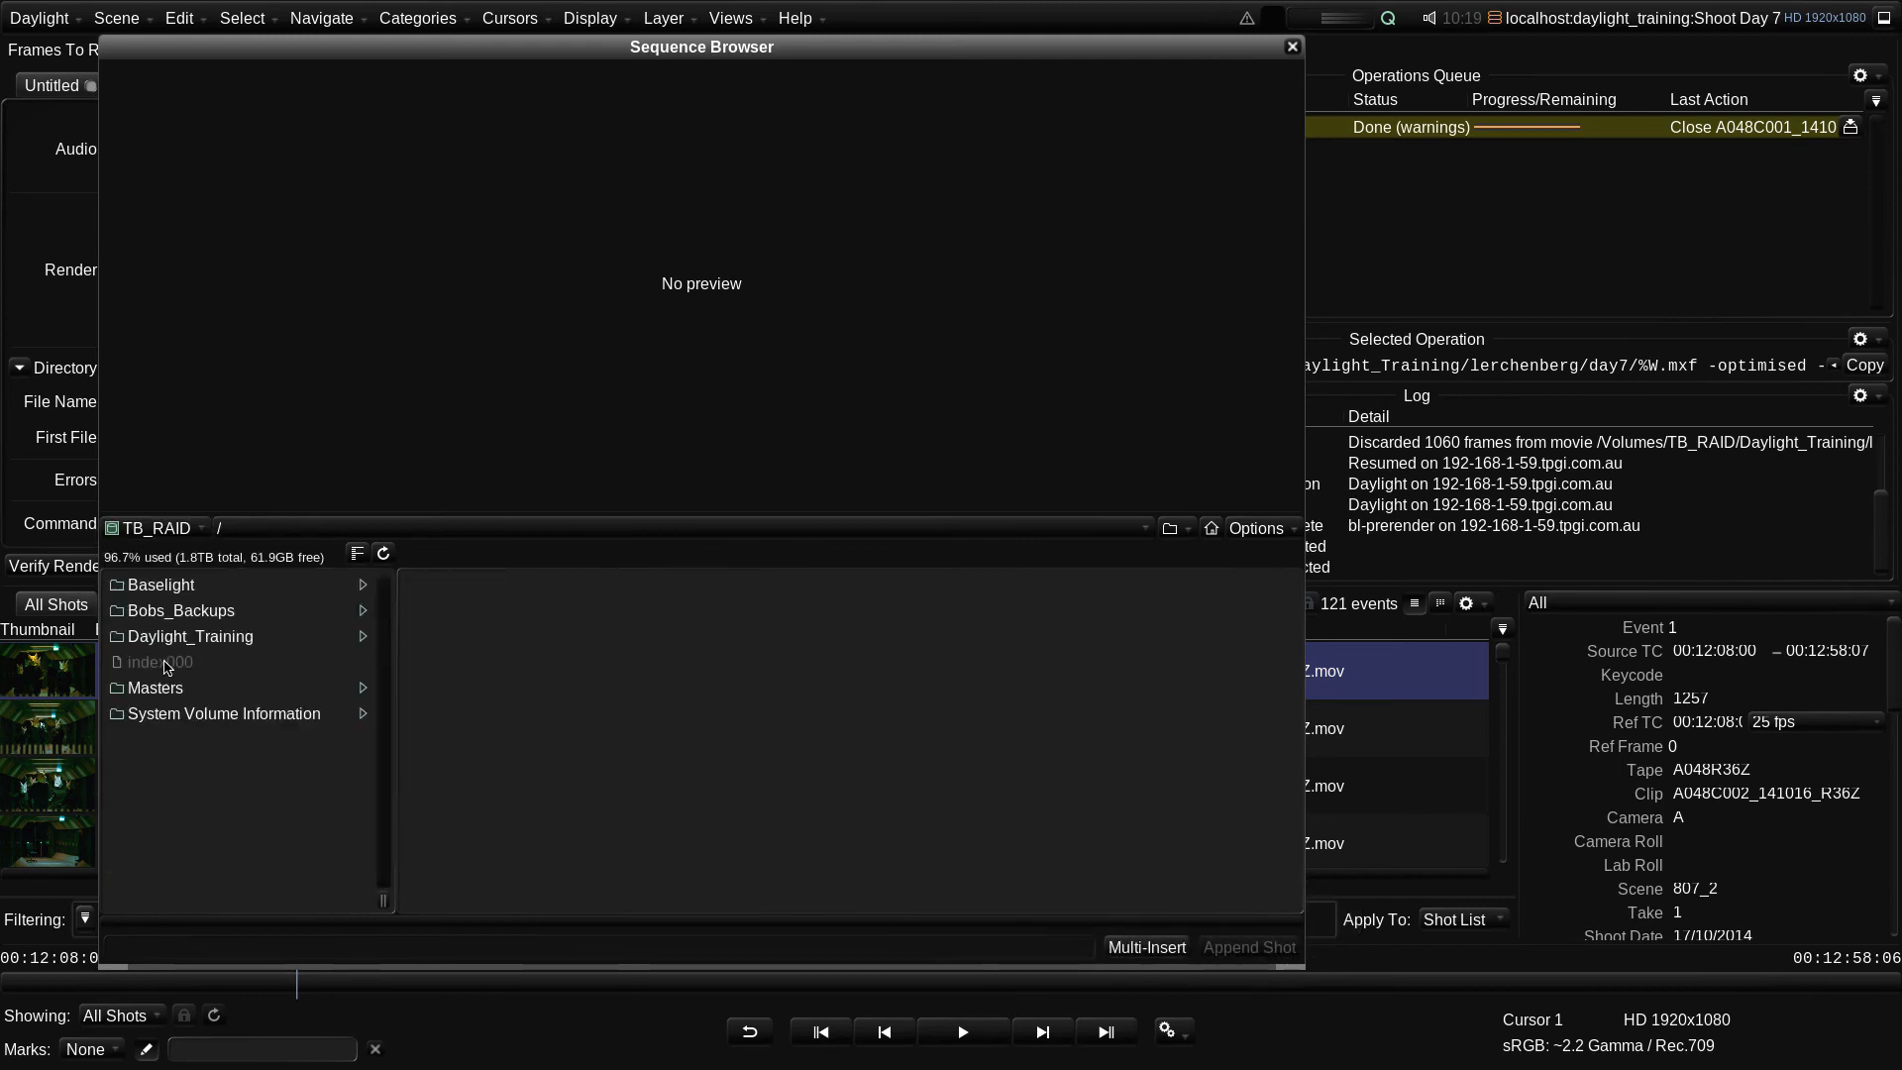
pyautogui.click(193, 639)
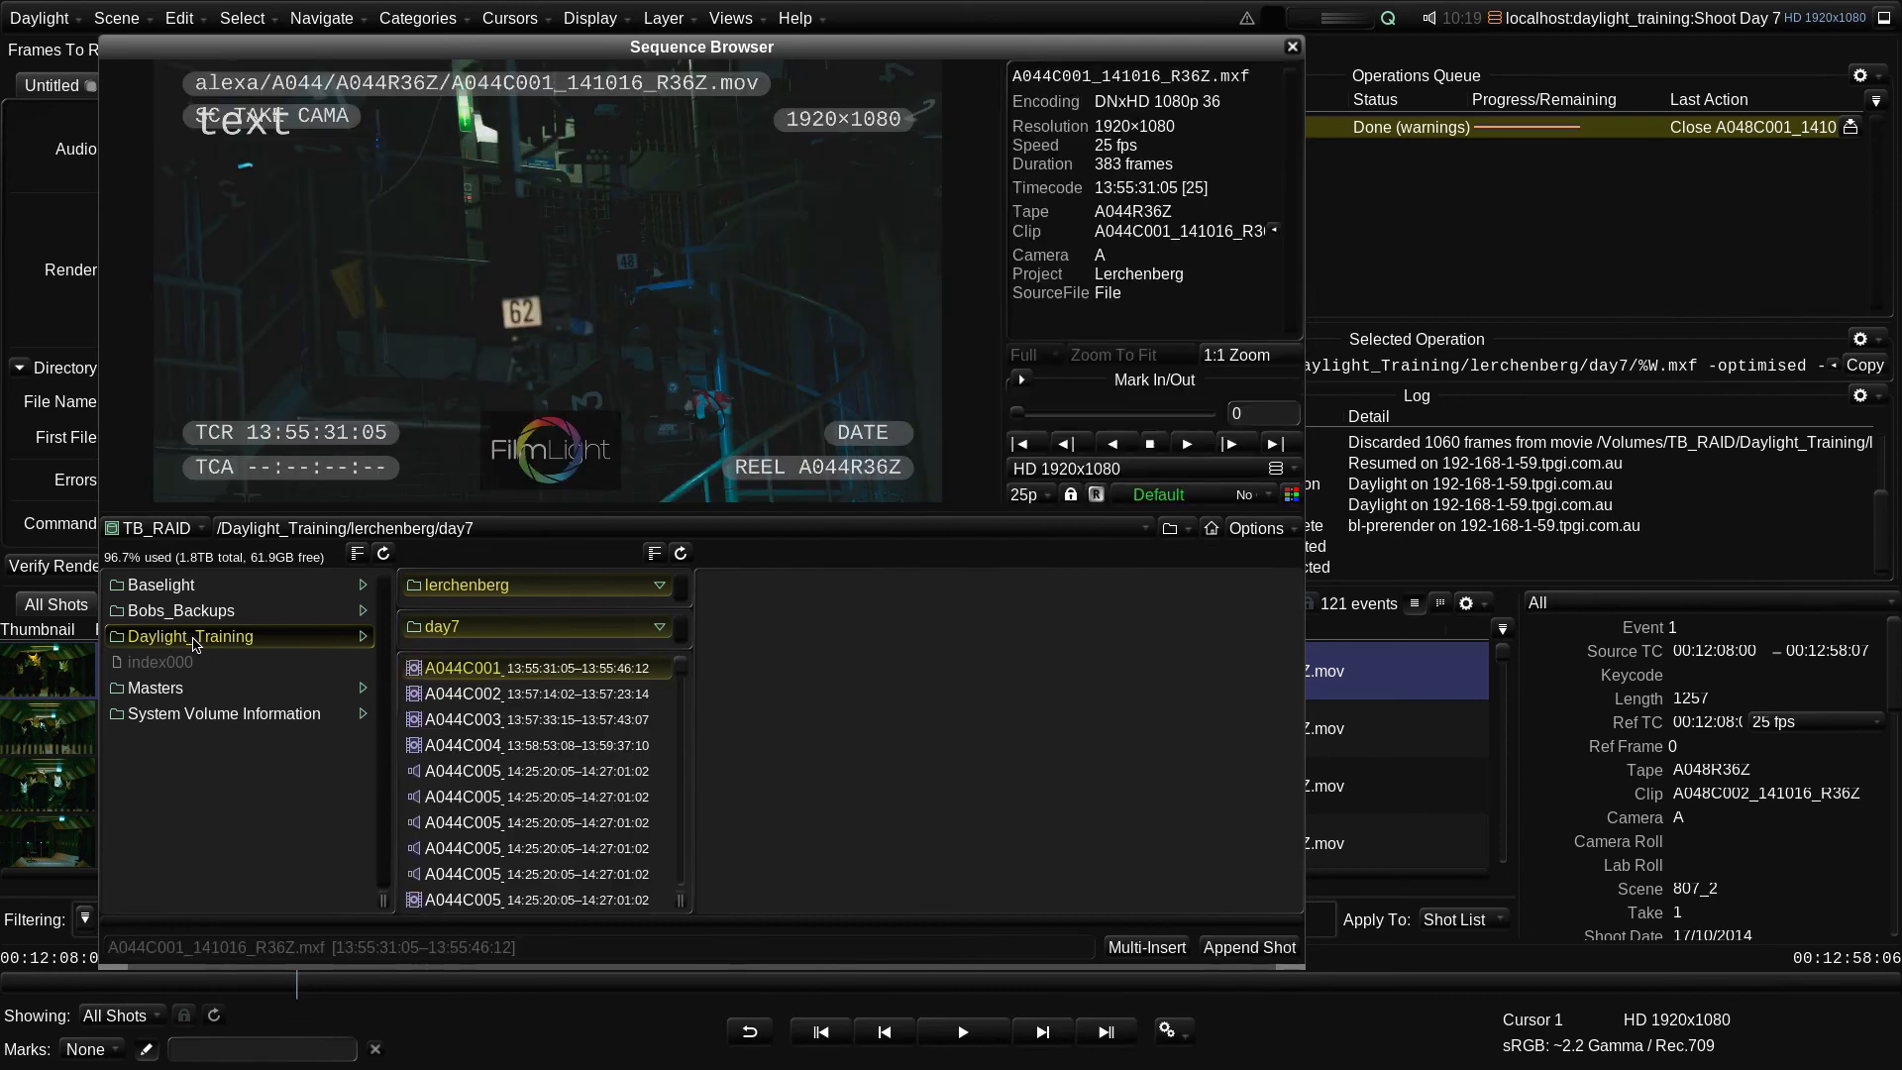
pyautogui.click(1203, 445)
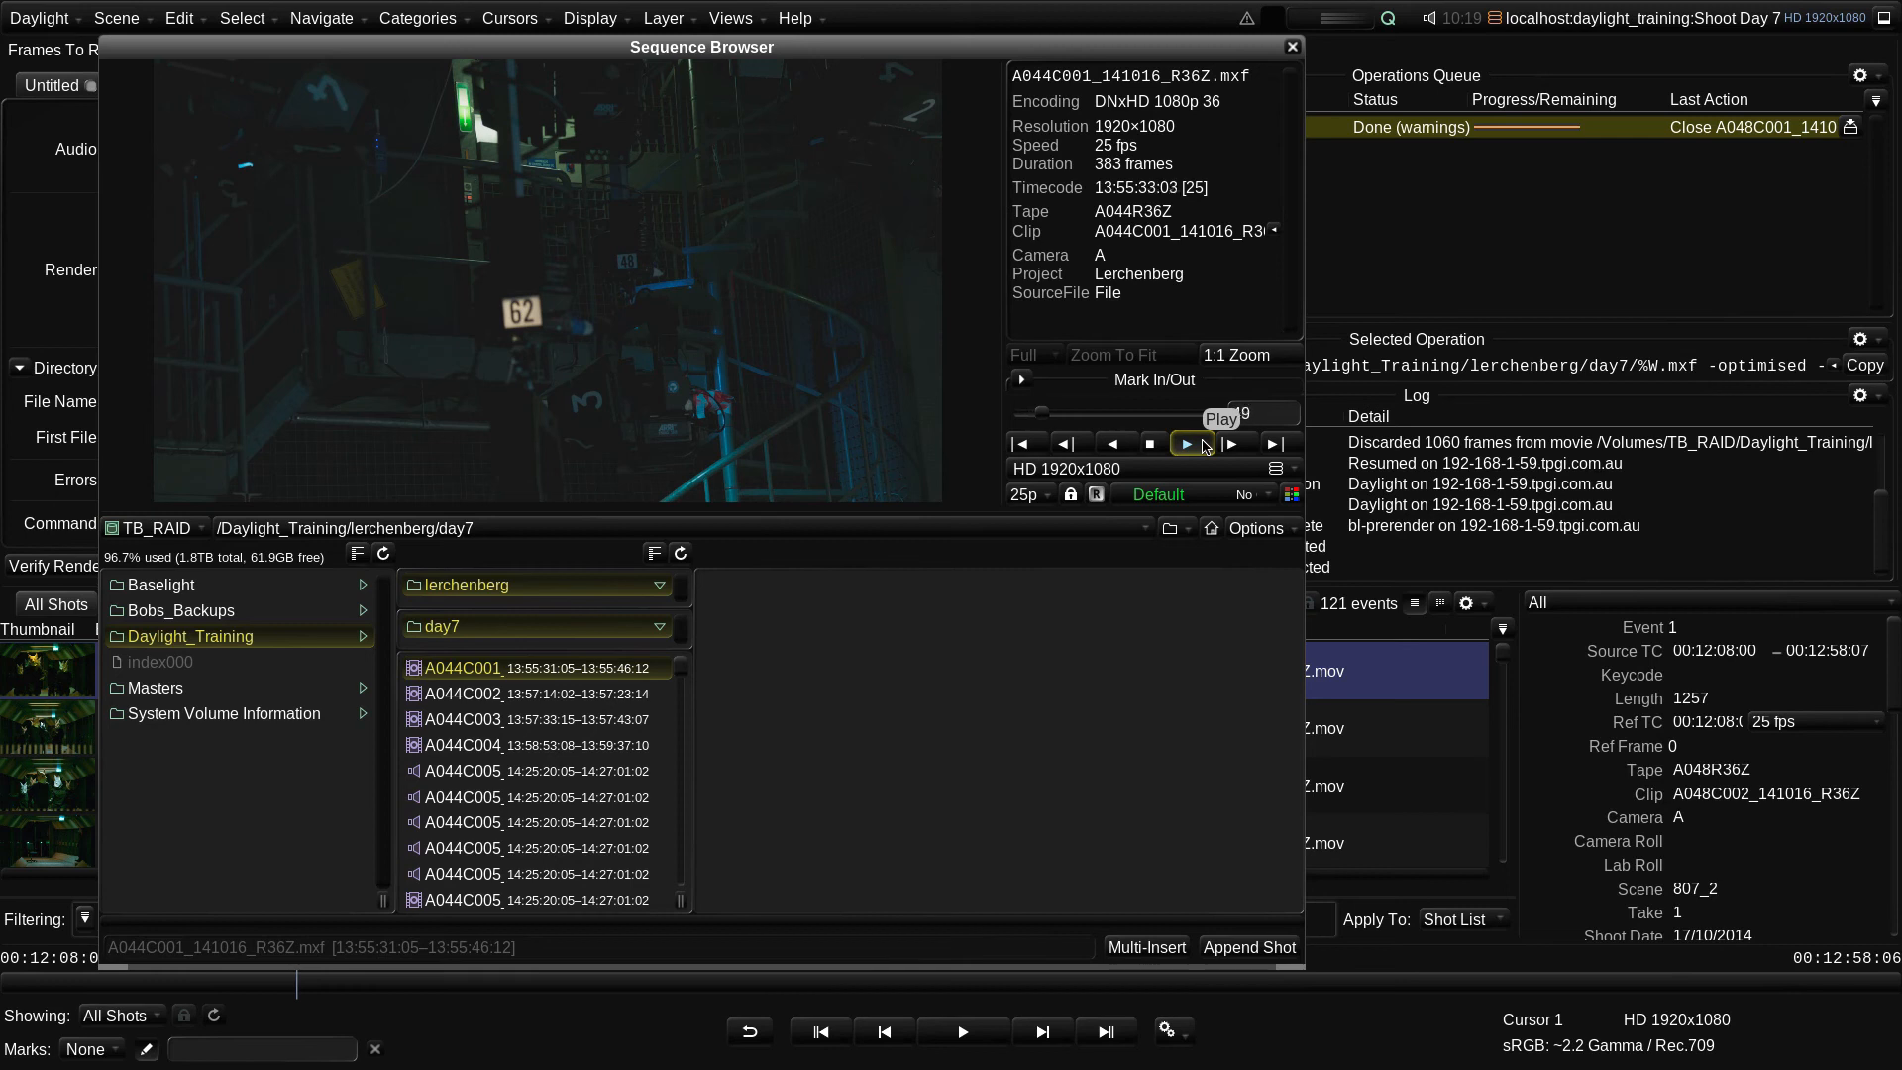
pyautogui.click(1150, 445)
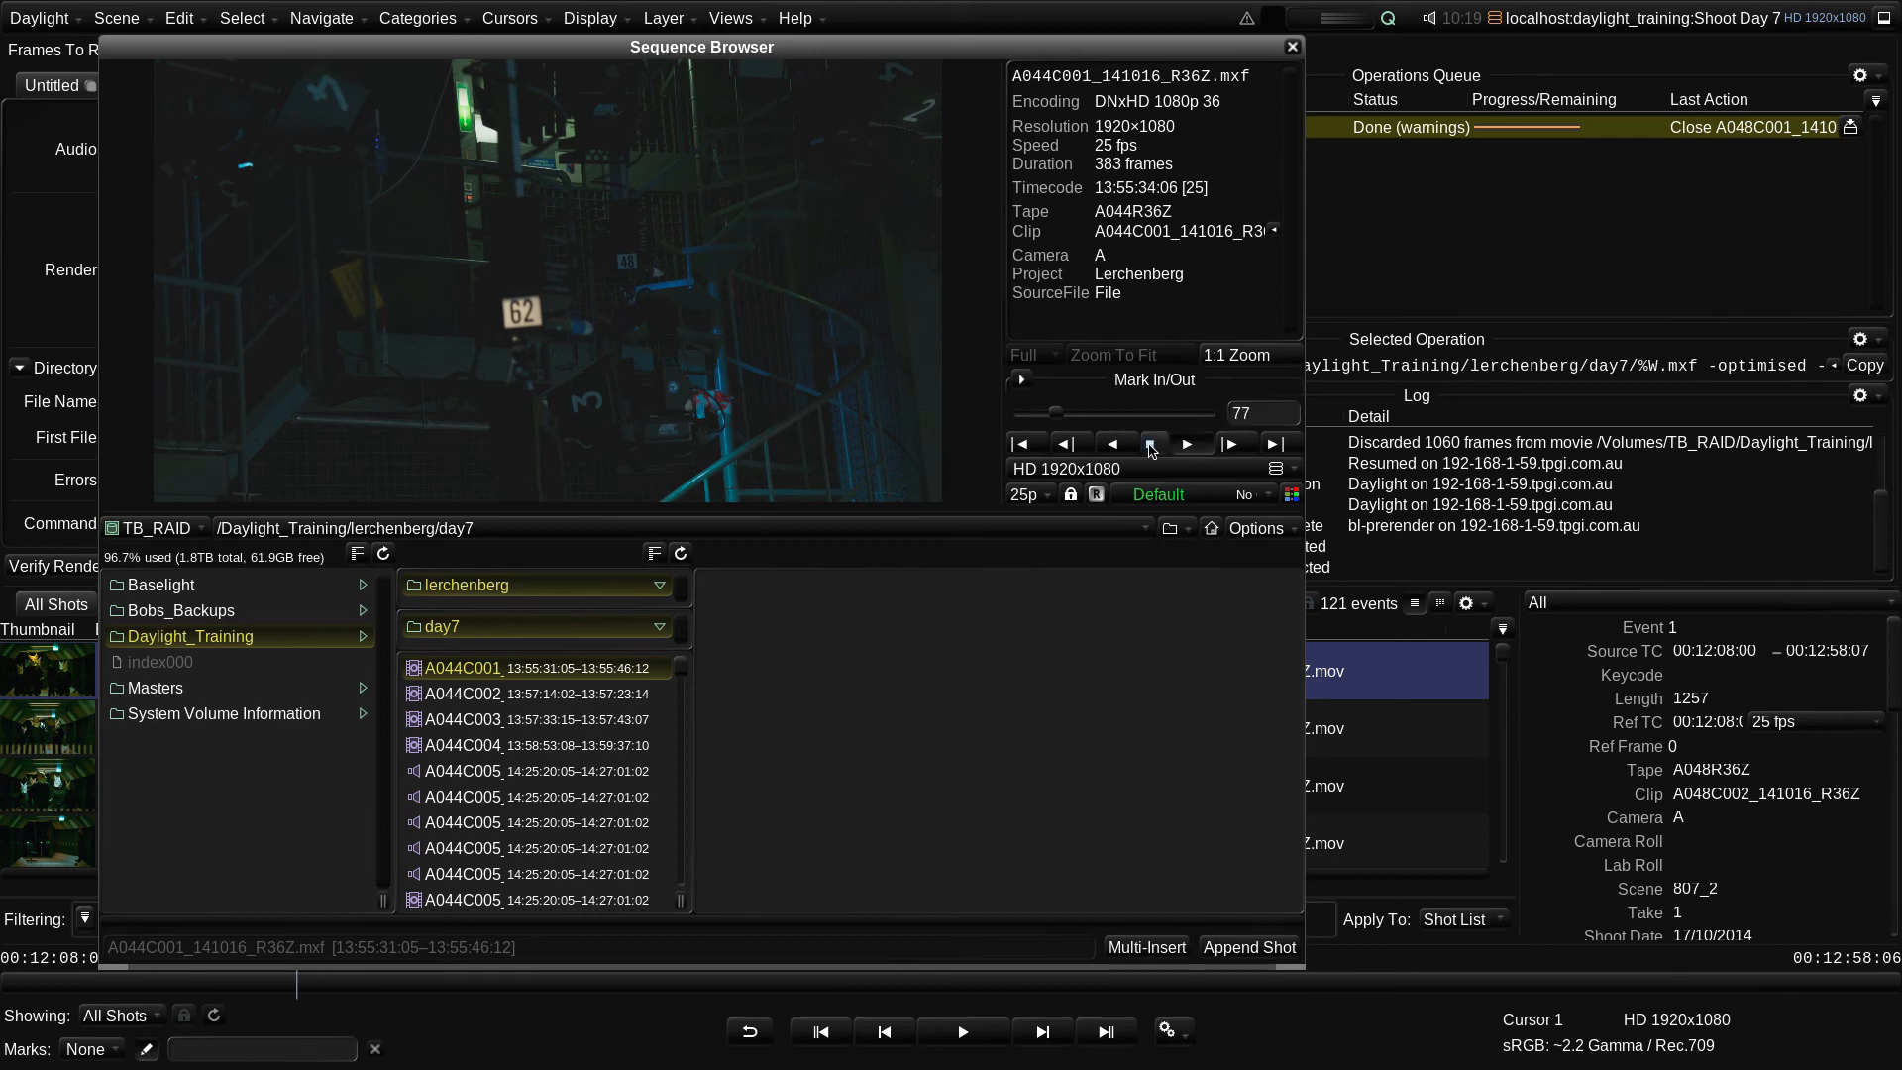
pyautogui.click(1150, 448)
pyautogui.click(1292, 46)
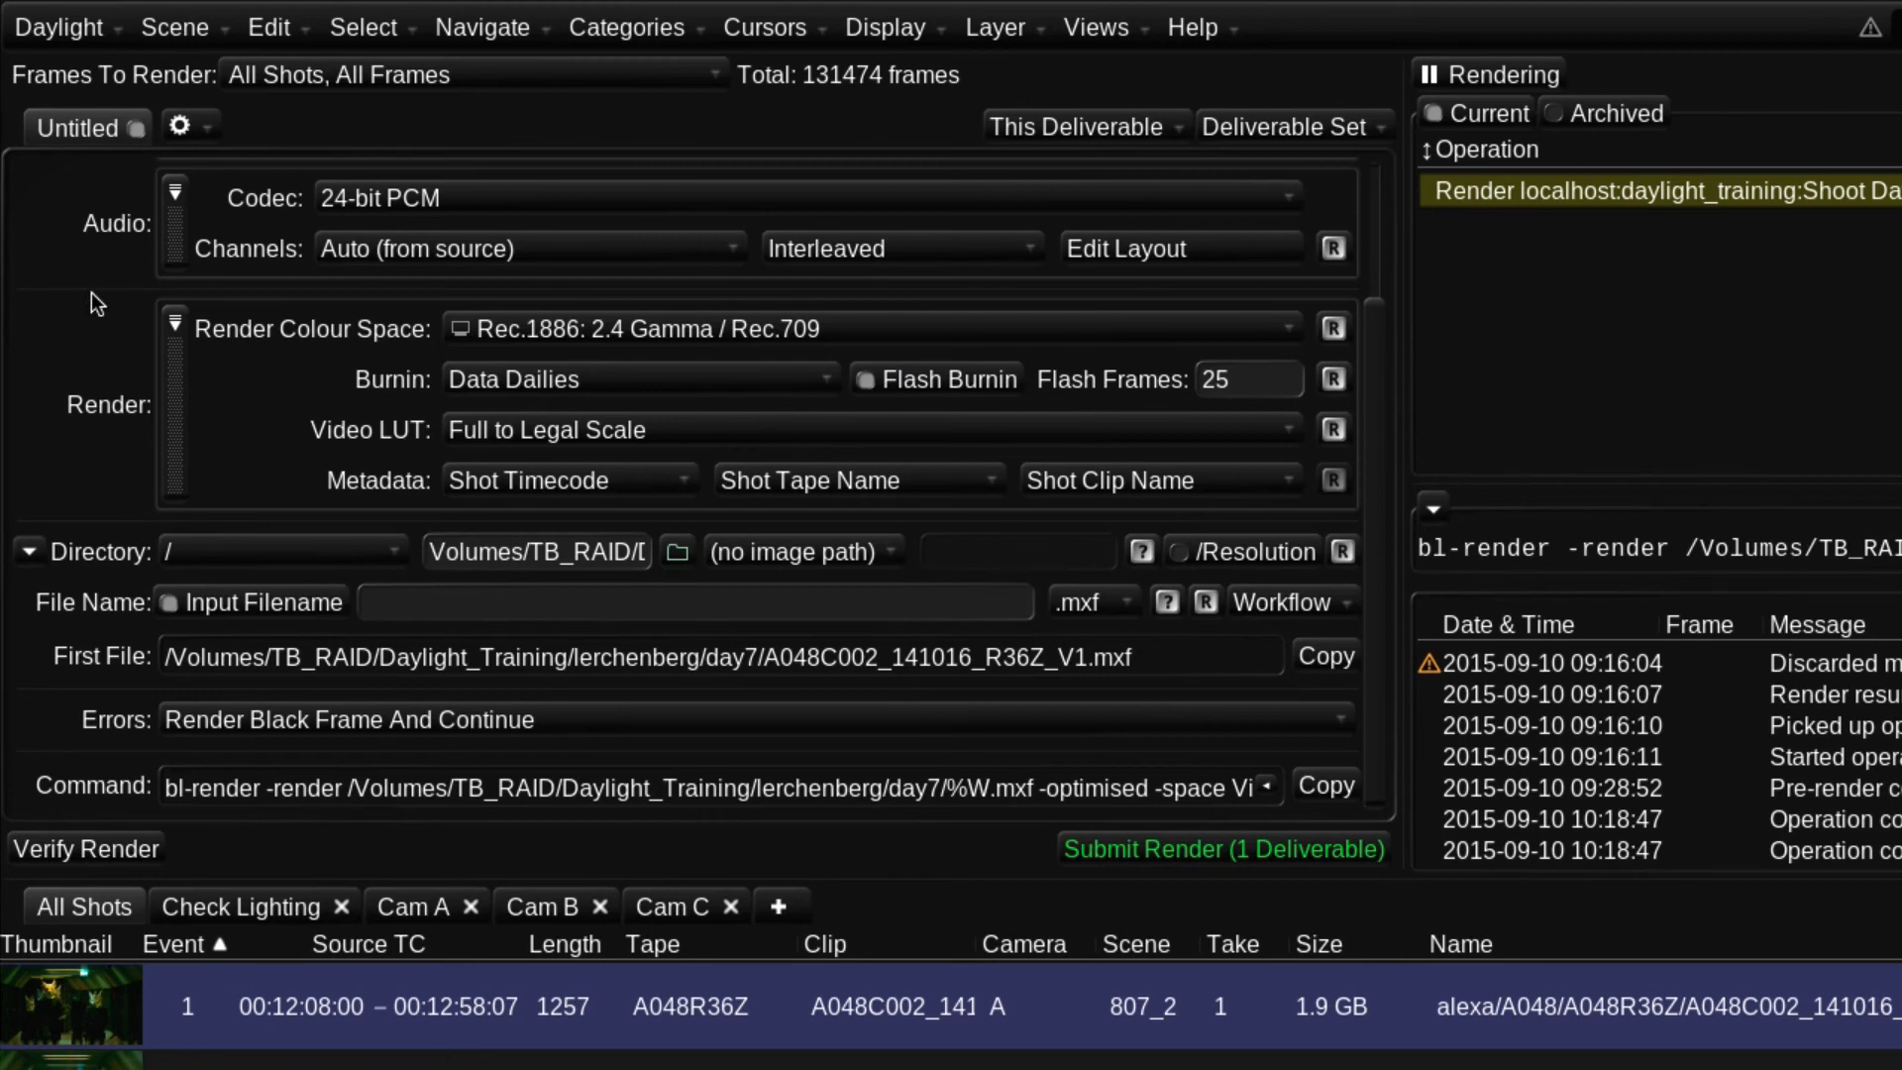
# Step: Rename the Untitled deliverable as DNxHD+Audio
pyautogui.doubleClick(87, 128)
pyautogui.write('DNxHD')
pyautogui.write('+Audio')
pyautogui.press('Return')
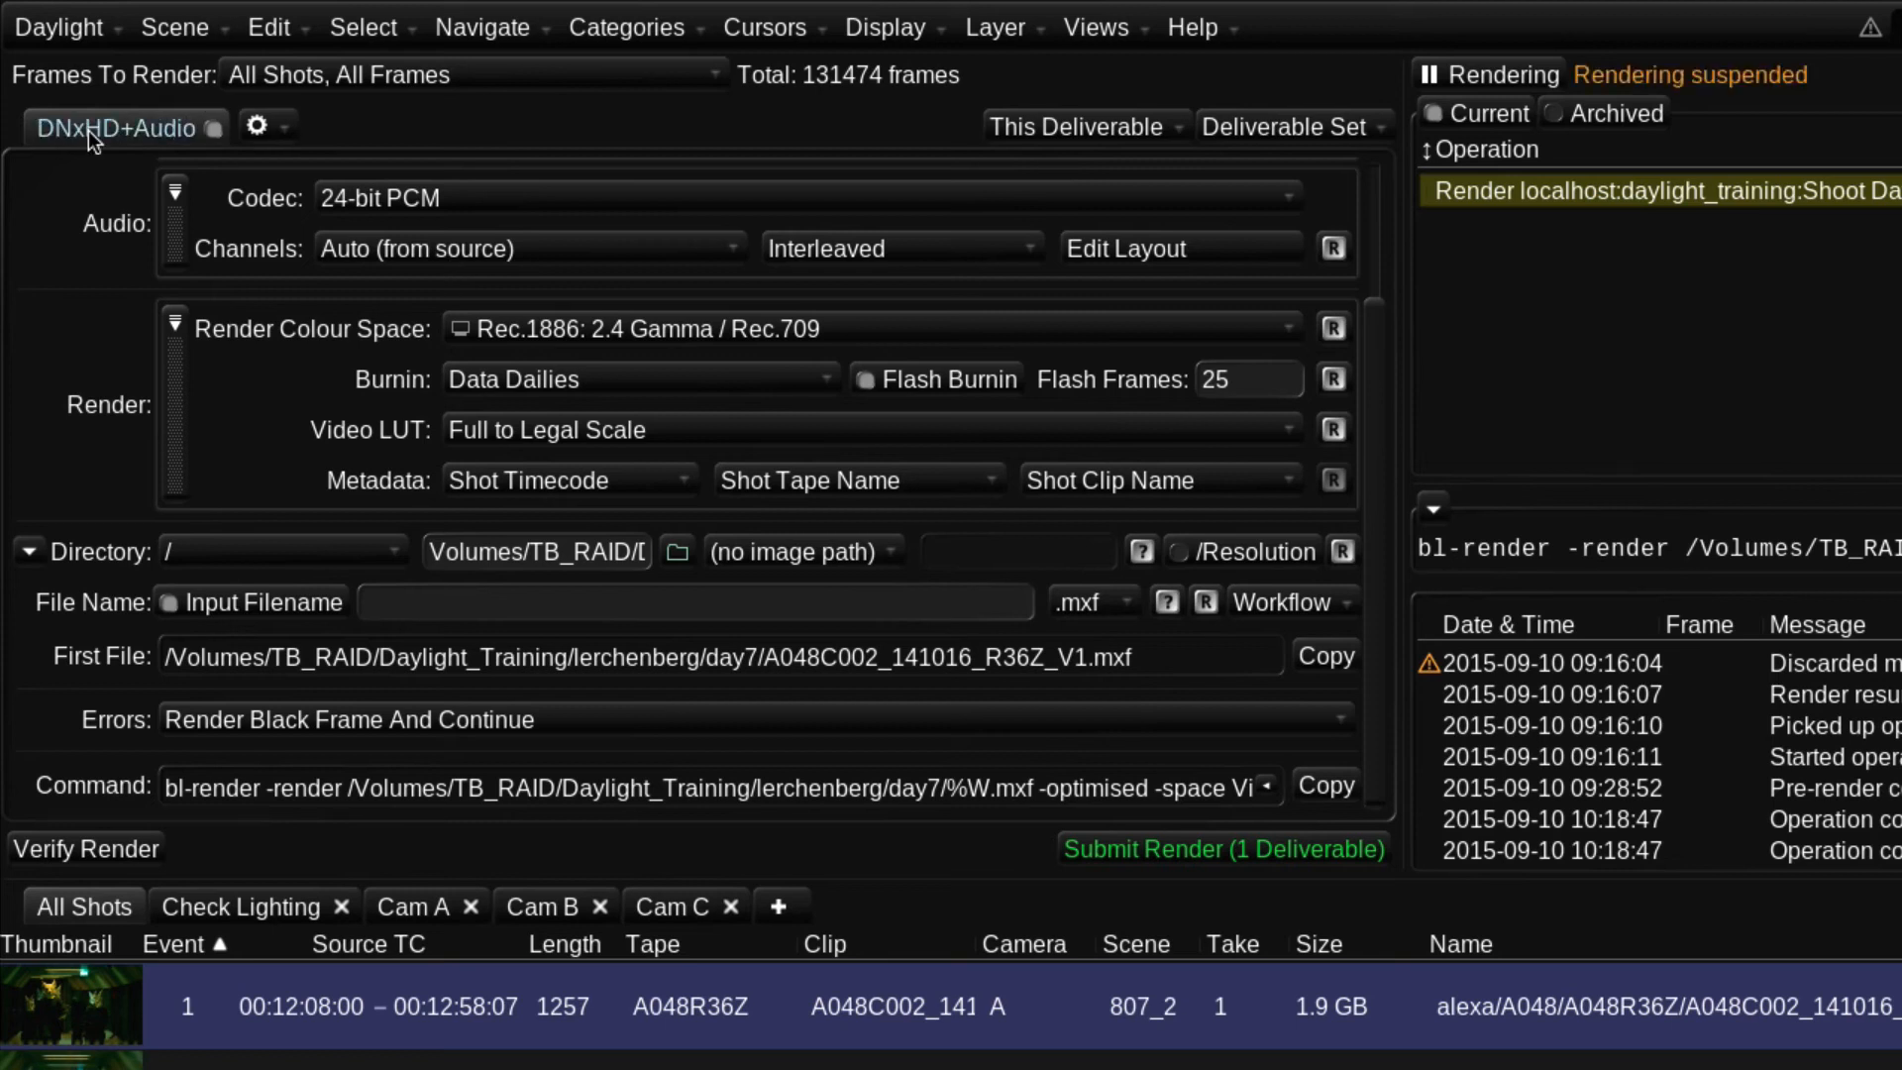
# Step: Define a new deliverable set named Avid Offline from the current deliverable, and apply that set
pyautogui.click(1286, 125)
pyautogui.click(1285, 178)
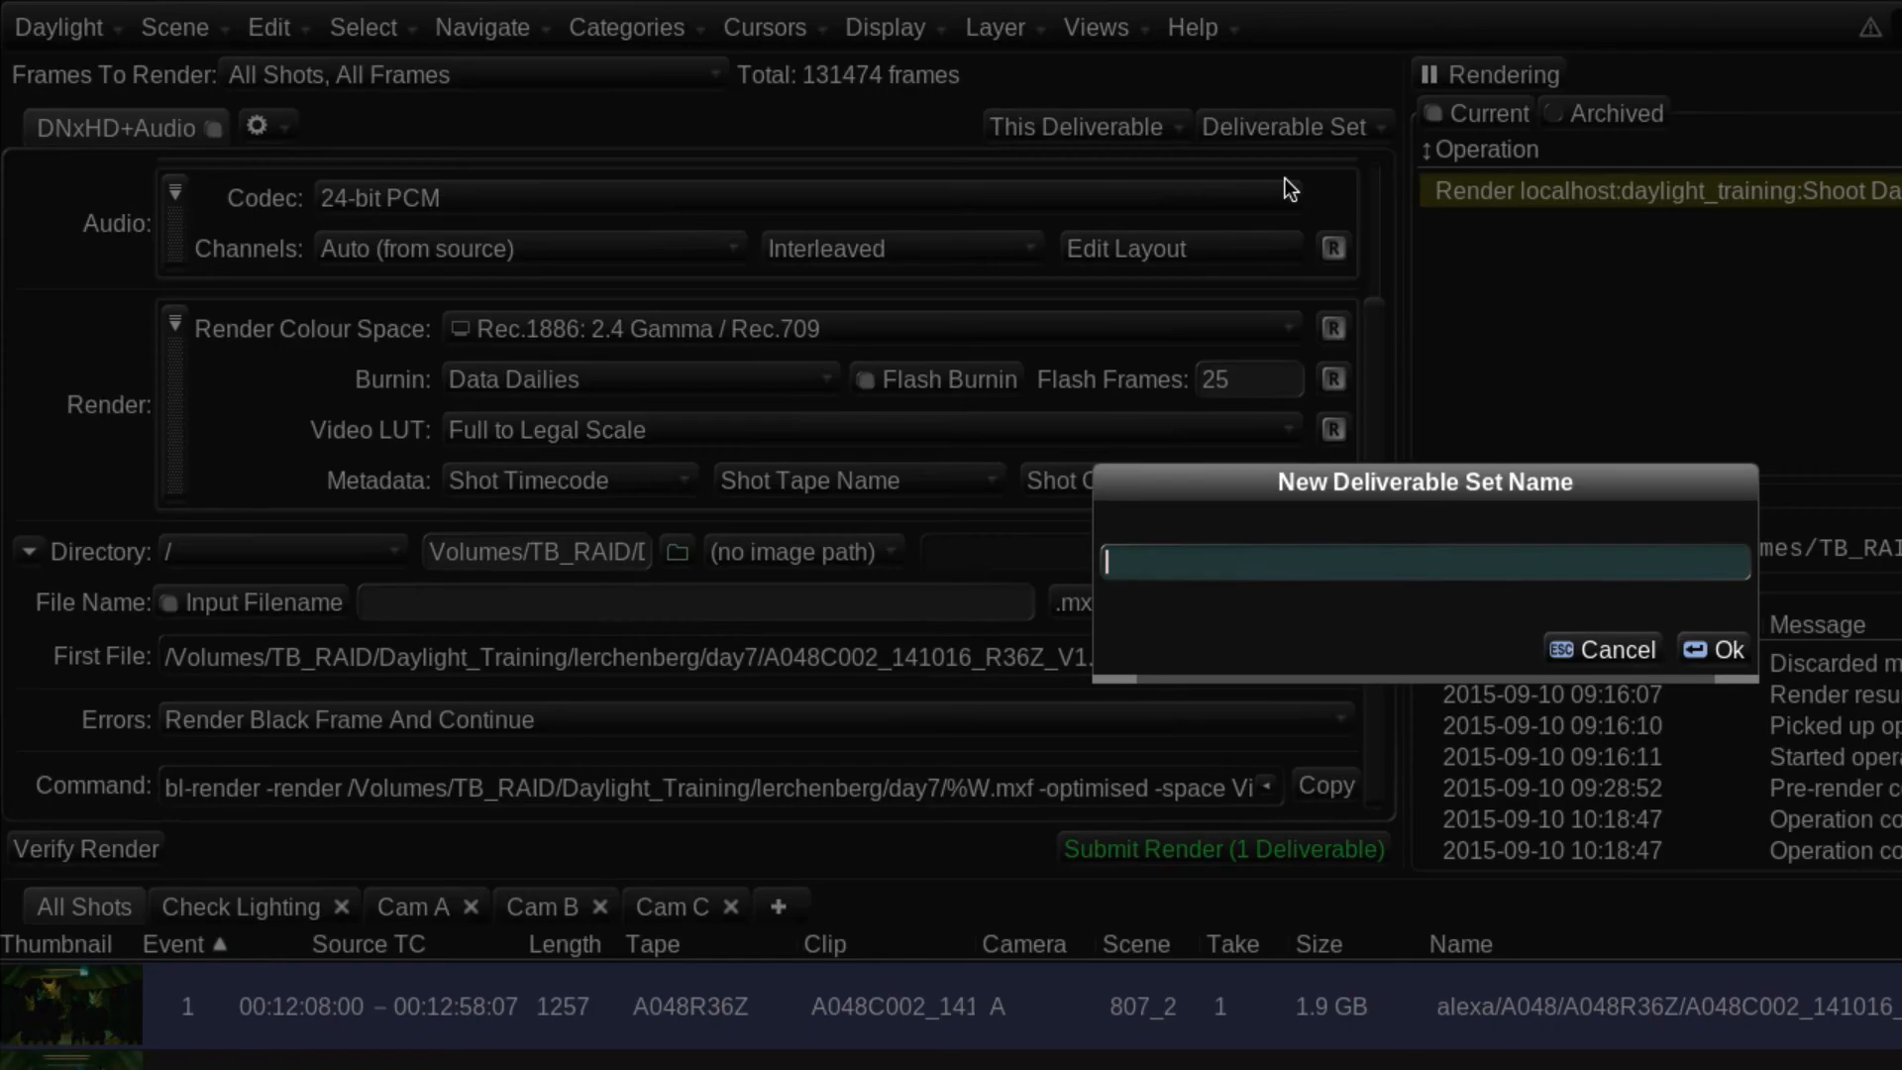
pyautogui.write('Avid Offline')
pyautogui.press('Return')
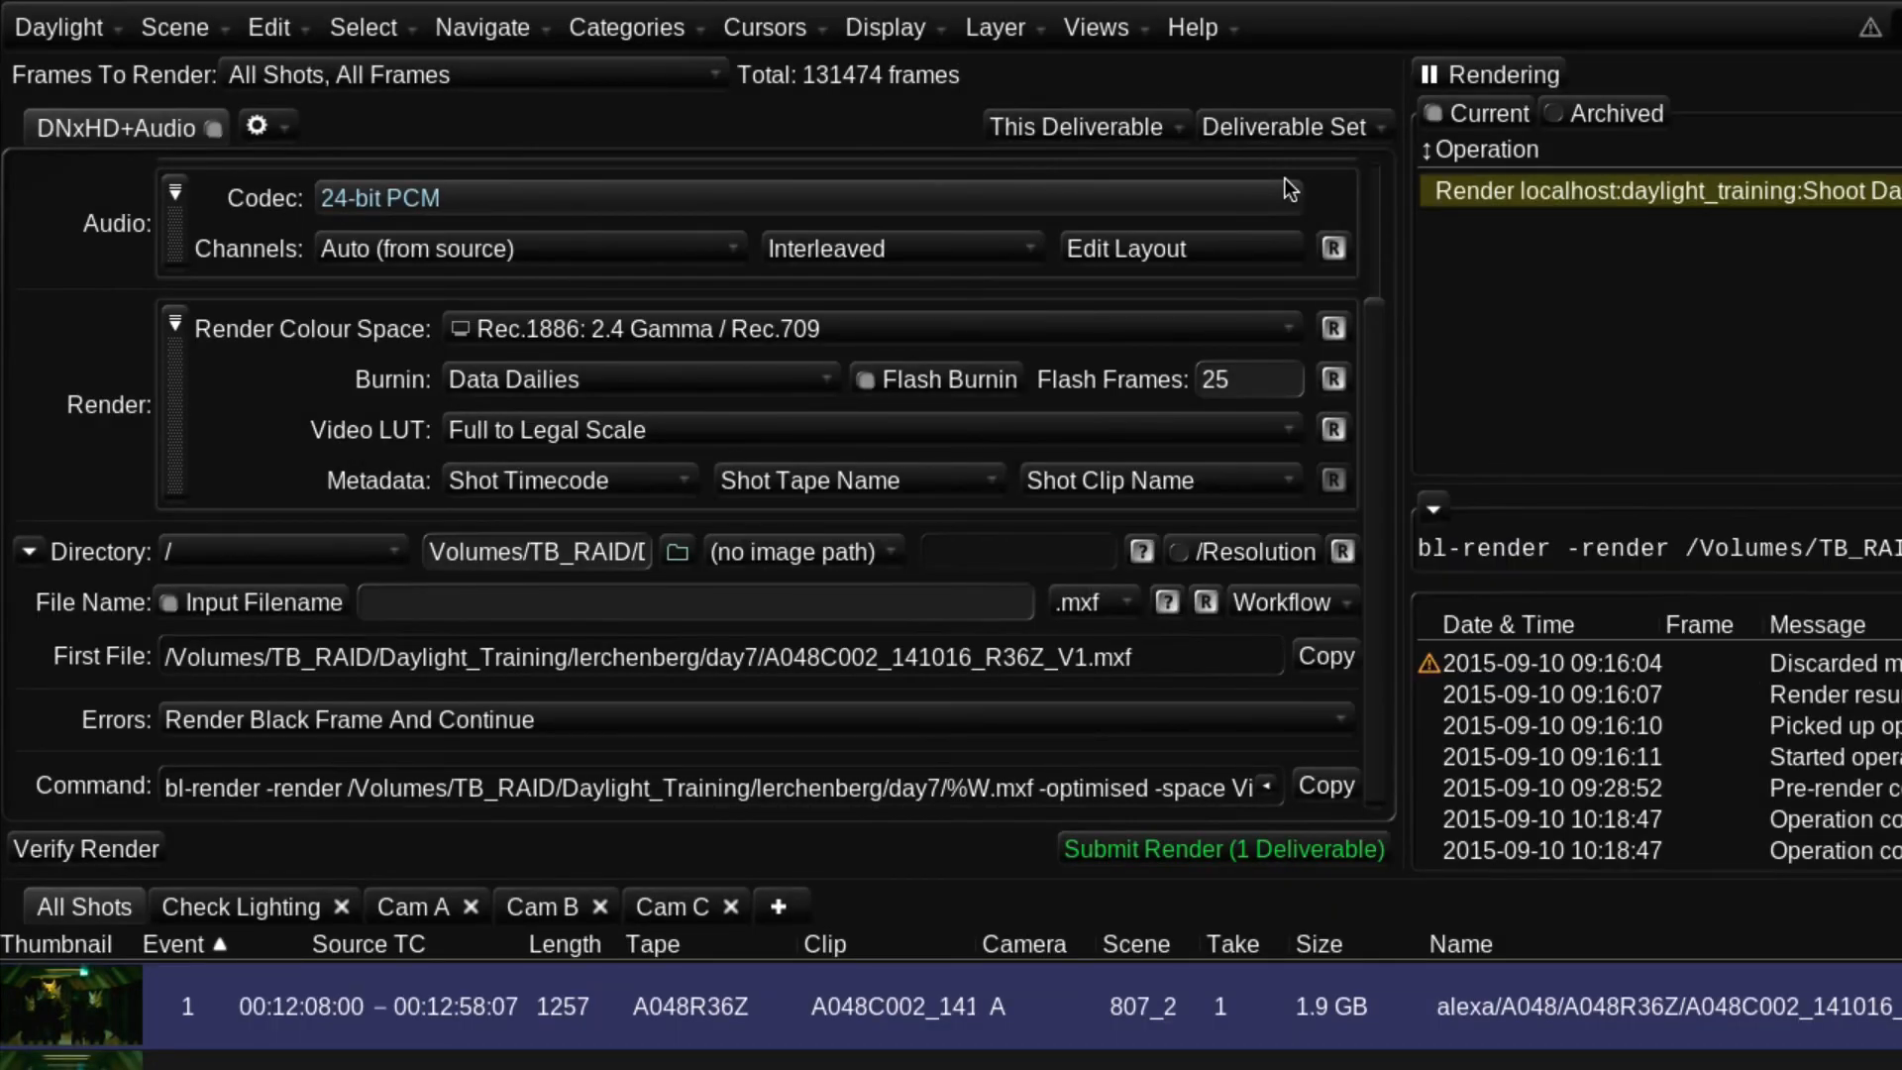
pyautogui.click(1316, 125)
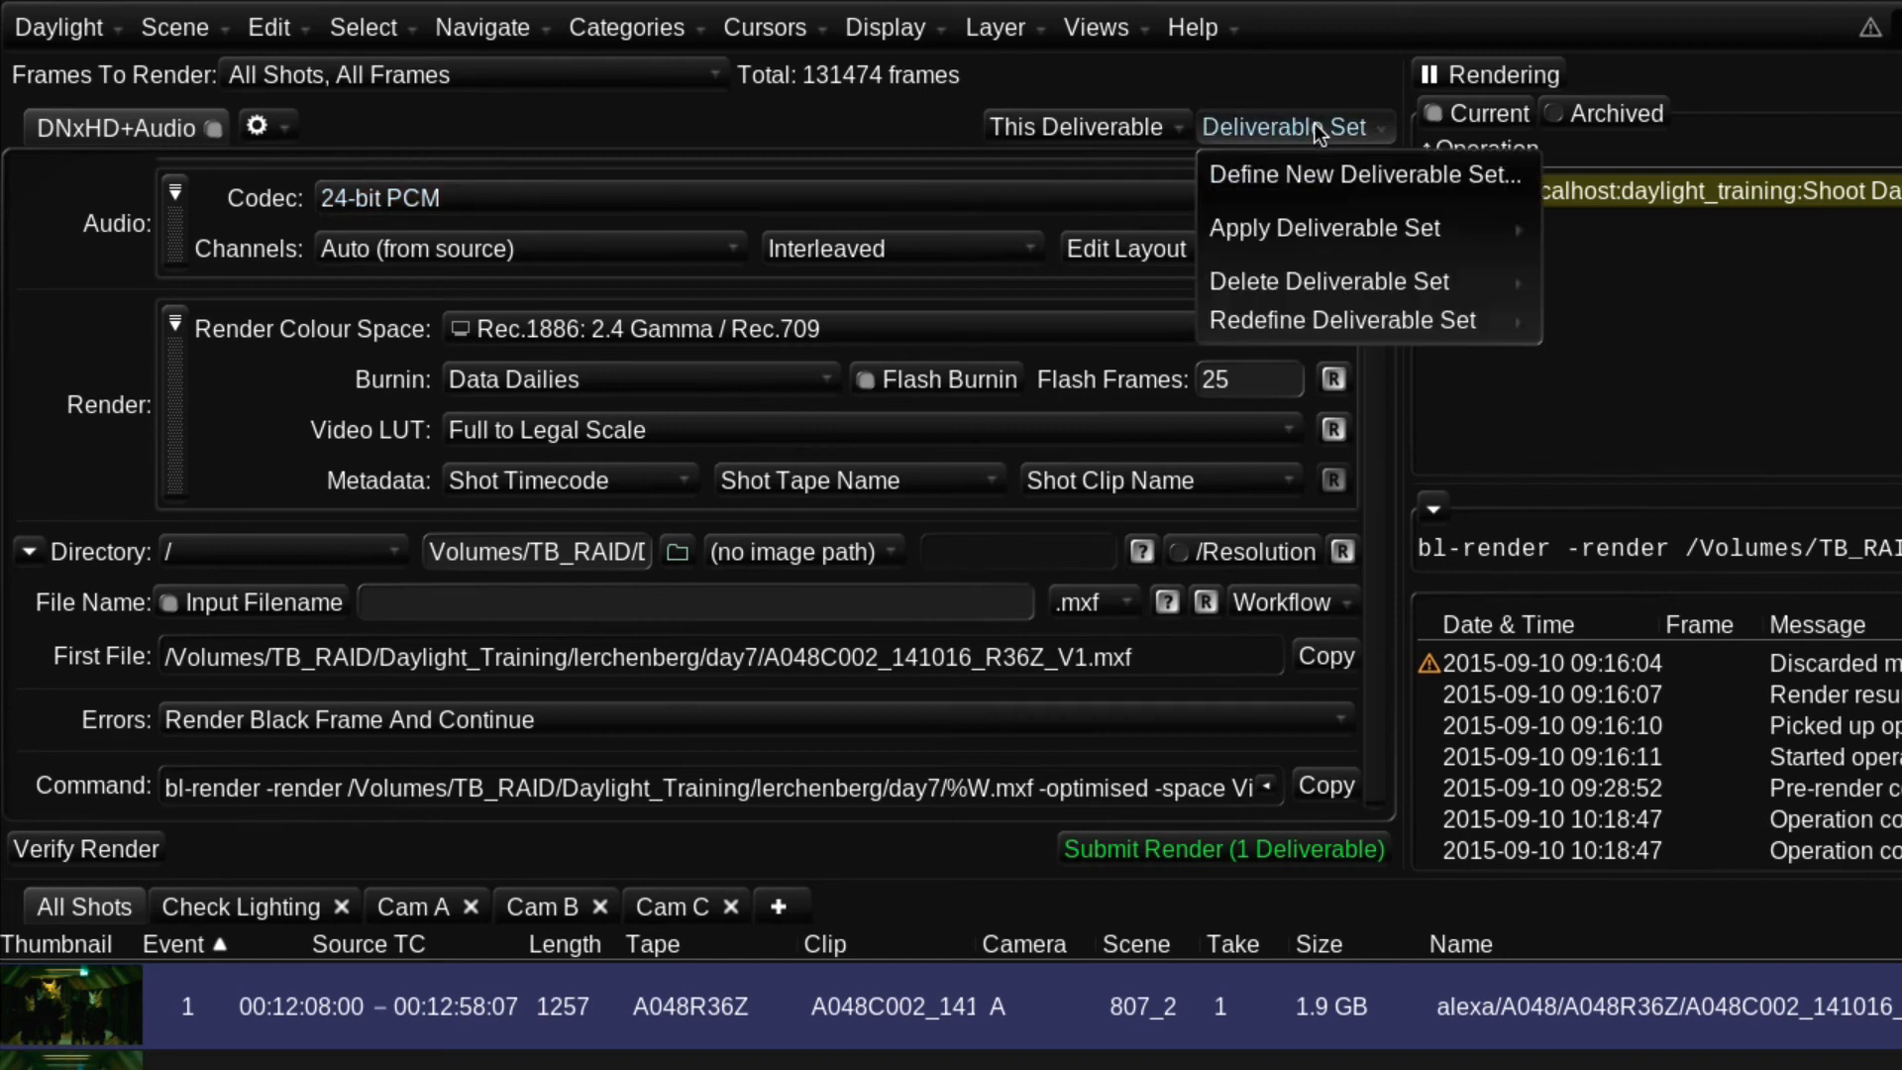
pyautogui.moveTo(1348, 216)
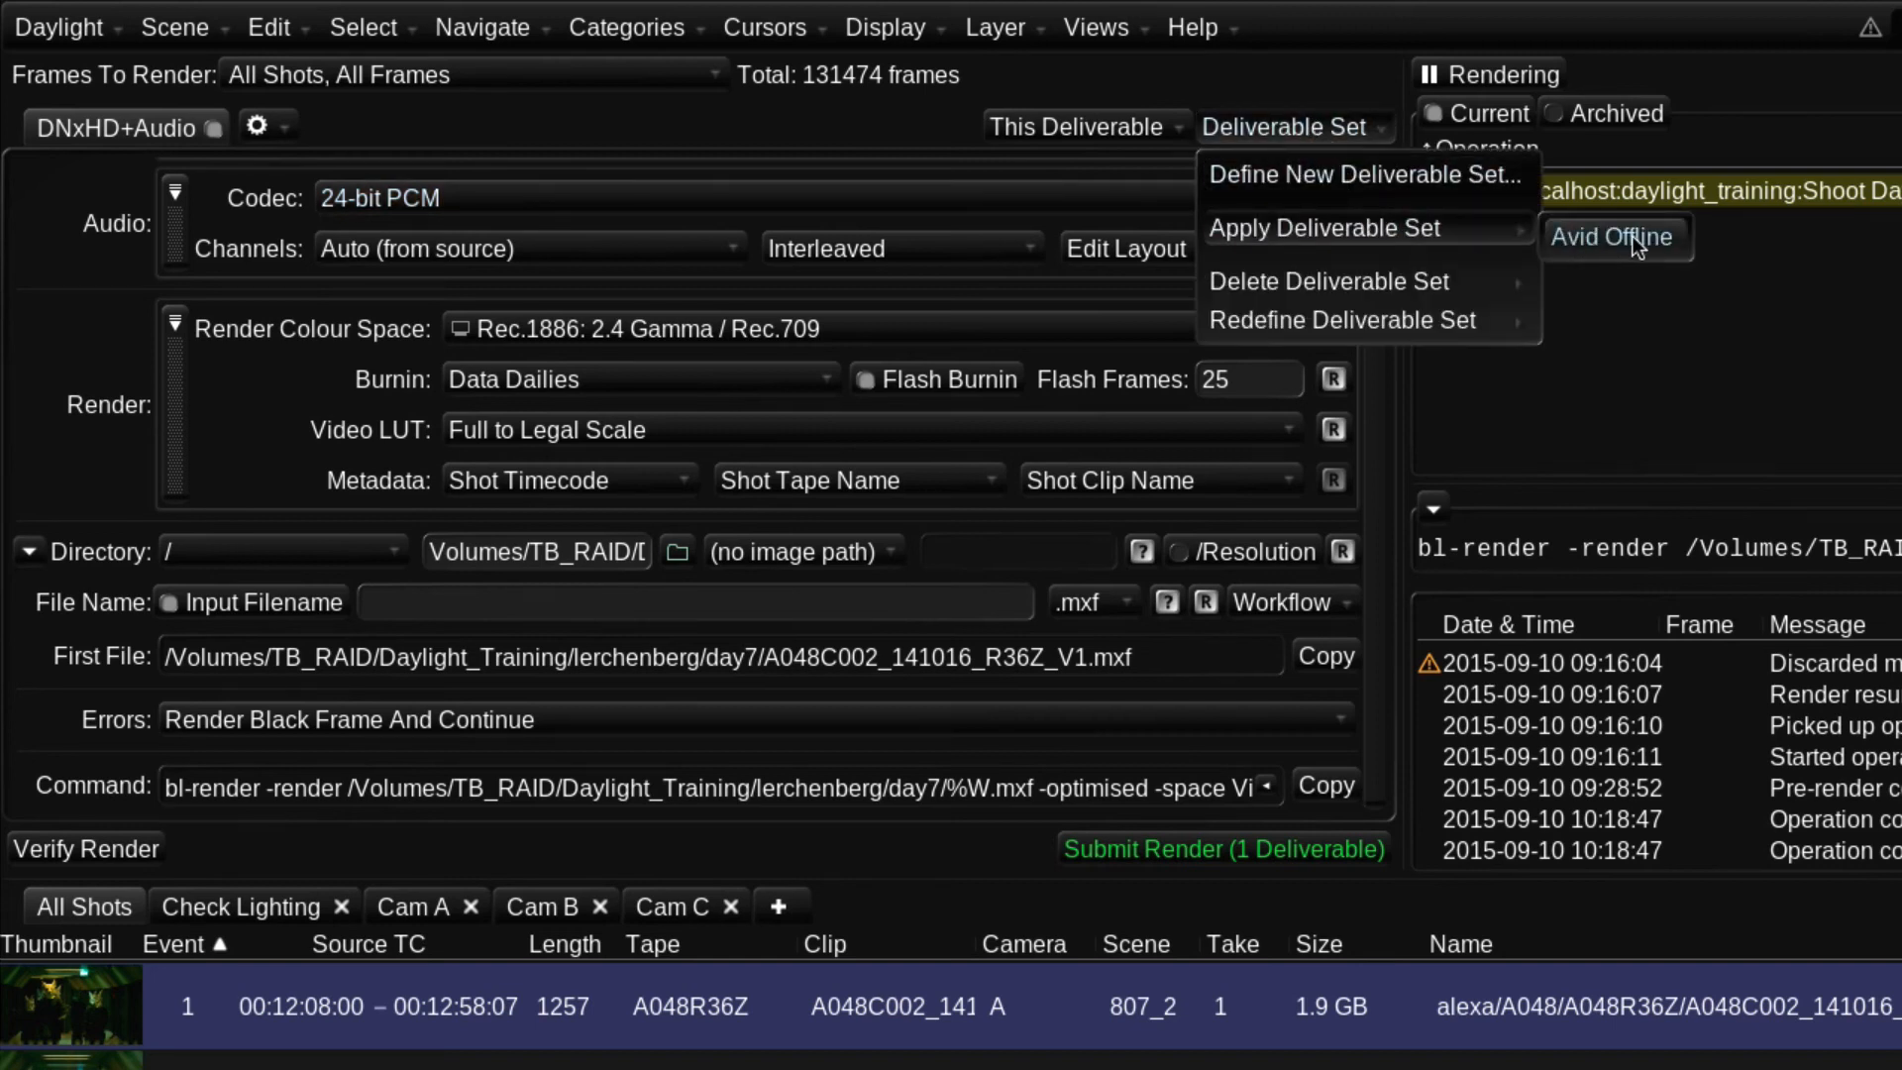
pyautogui.click(1605, 238)
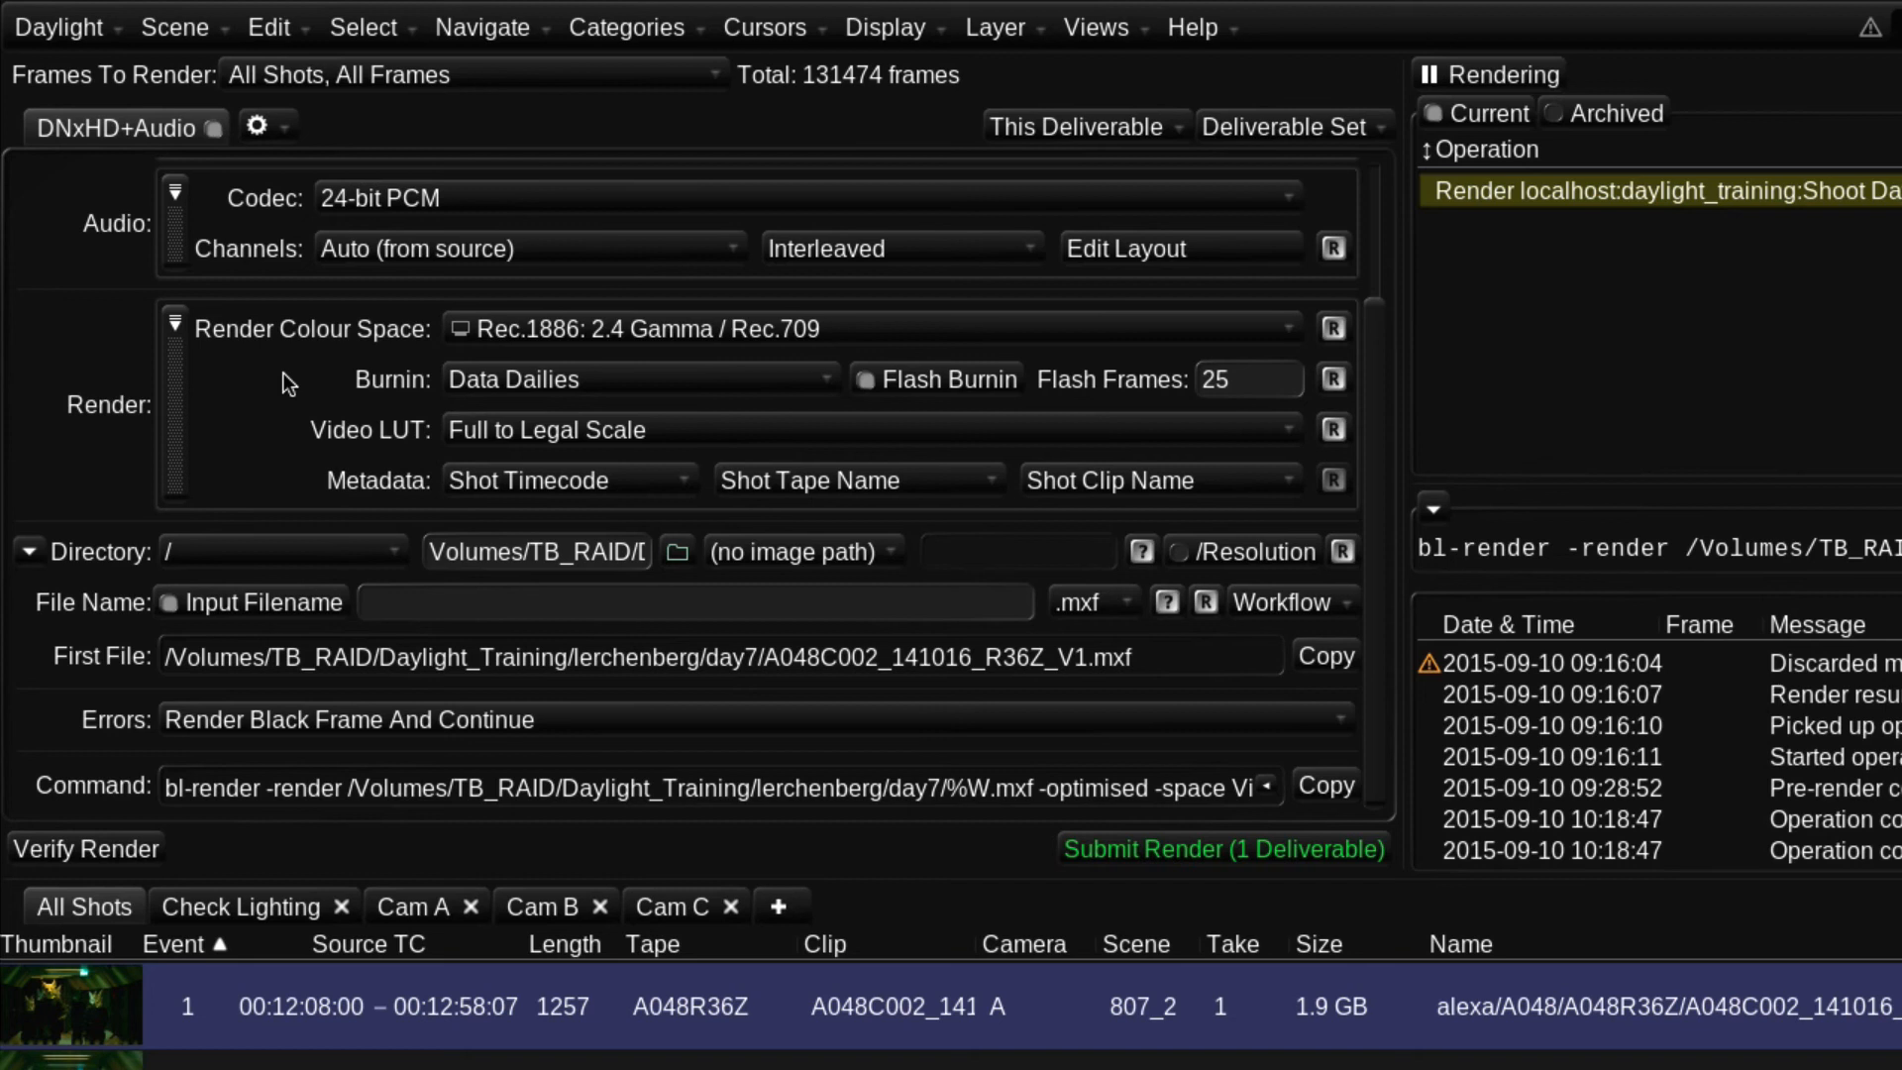
# Step: Add a copy of the DNxHD+Audio deliverable and name it Quicktime
pyautogui.click(276, 129)
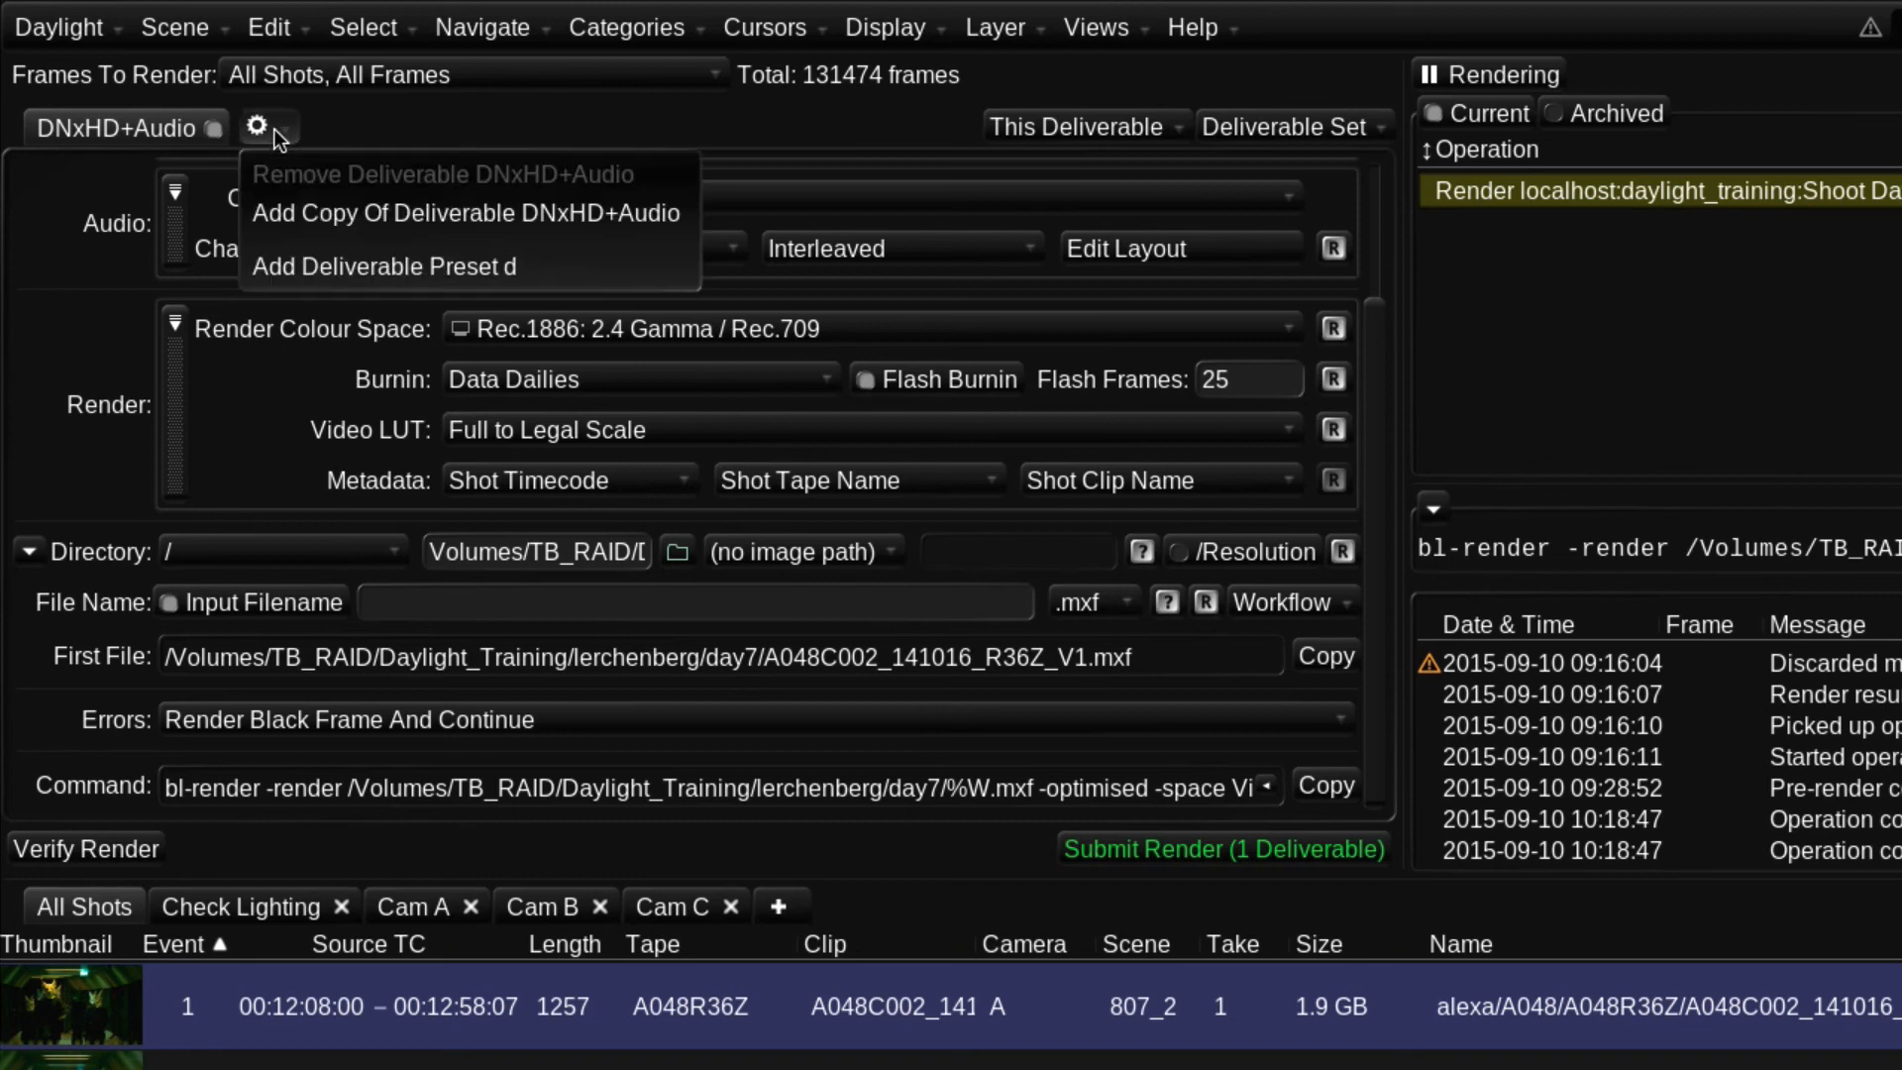
pyautogui.click(290, 205)
pyautogui.doubleClick(305, 141)
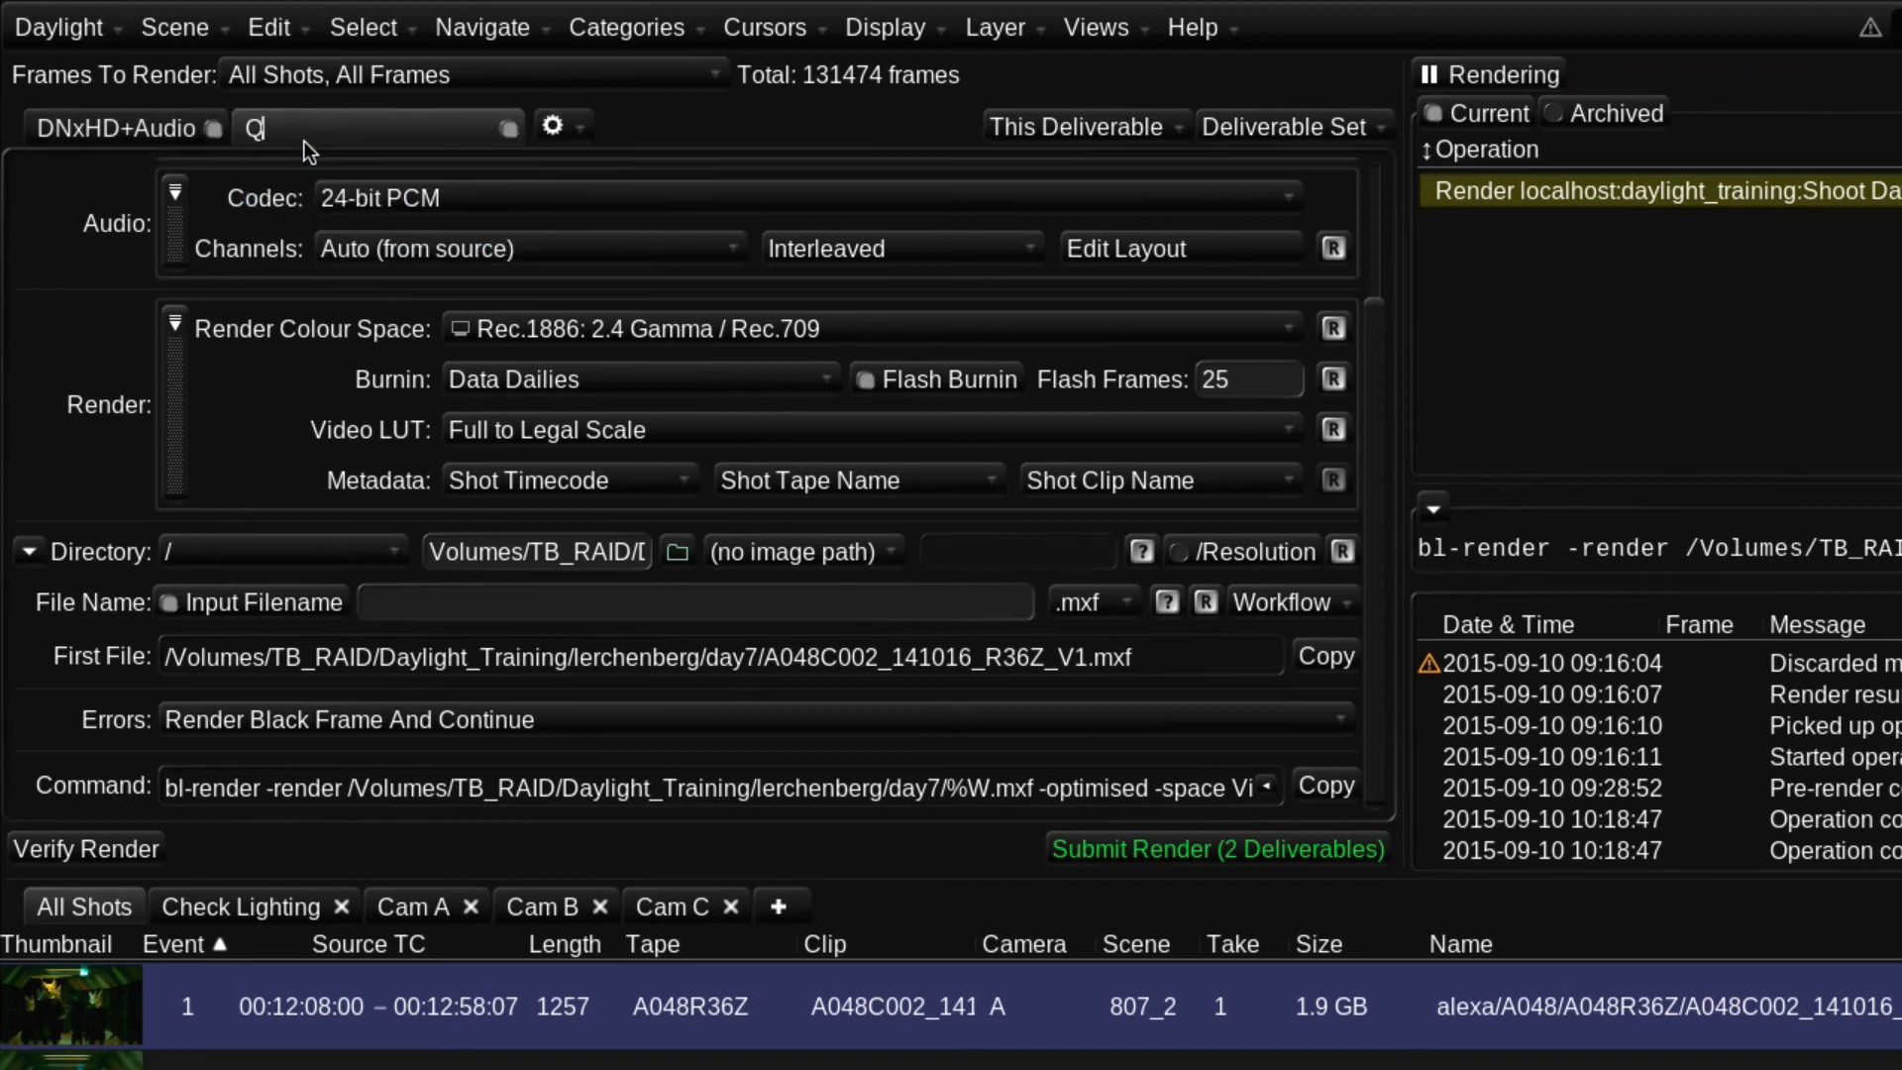
pyautogui.write('Quicktime')
pyautogui.press('Return')
# Step: Set the Quicktime deliverable's file type to QuickTime Movie and its video codec to H.264 (MPEG4 AVC) encoder
pyautogui.scroll(3, 284, 331)
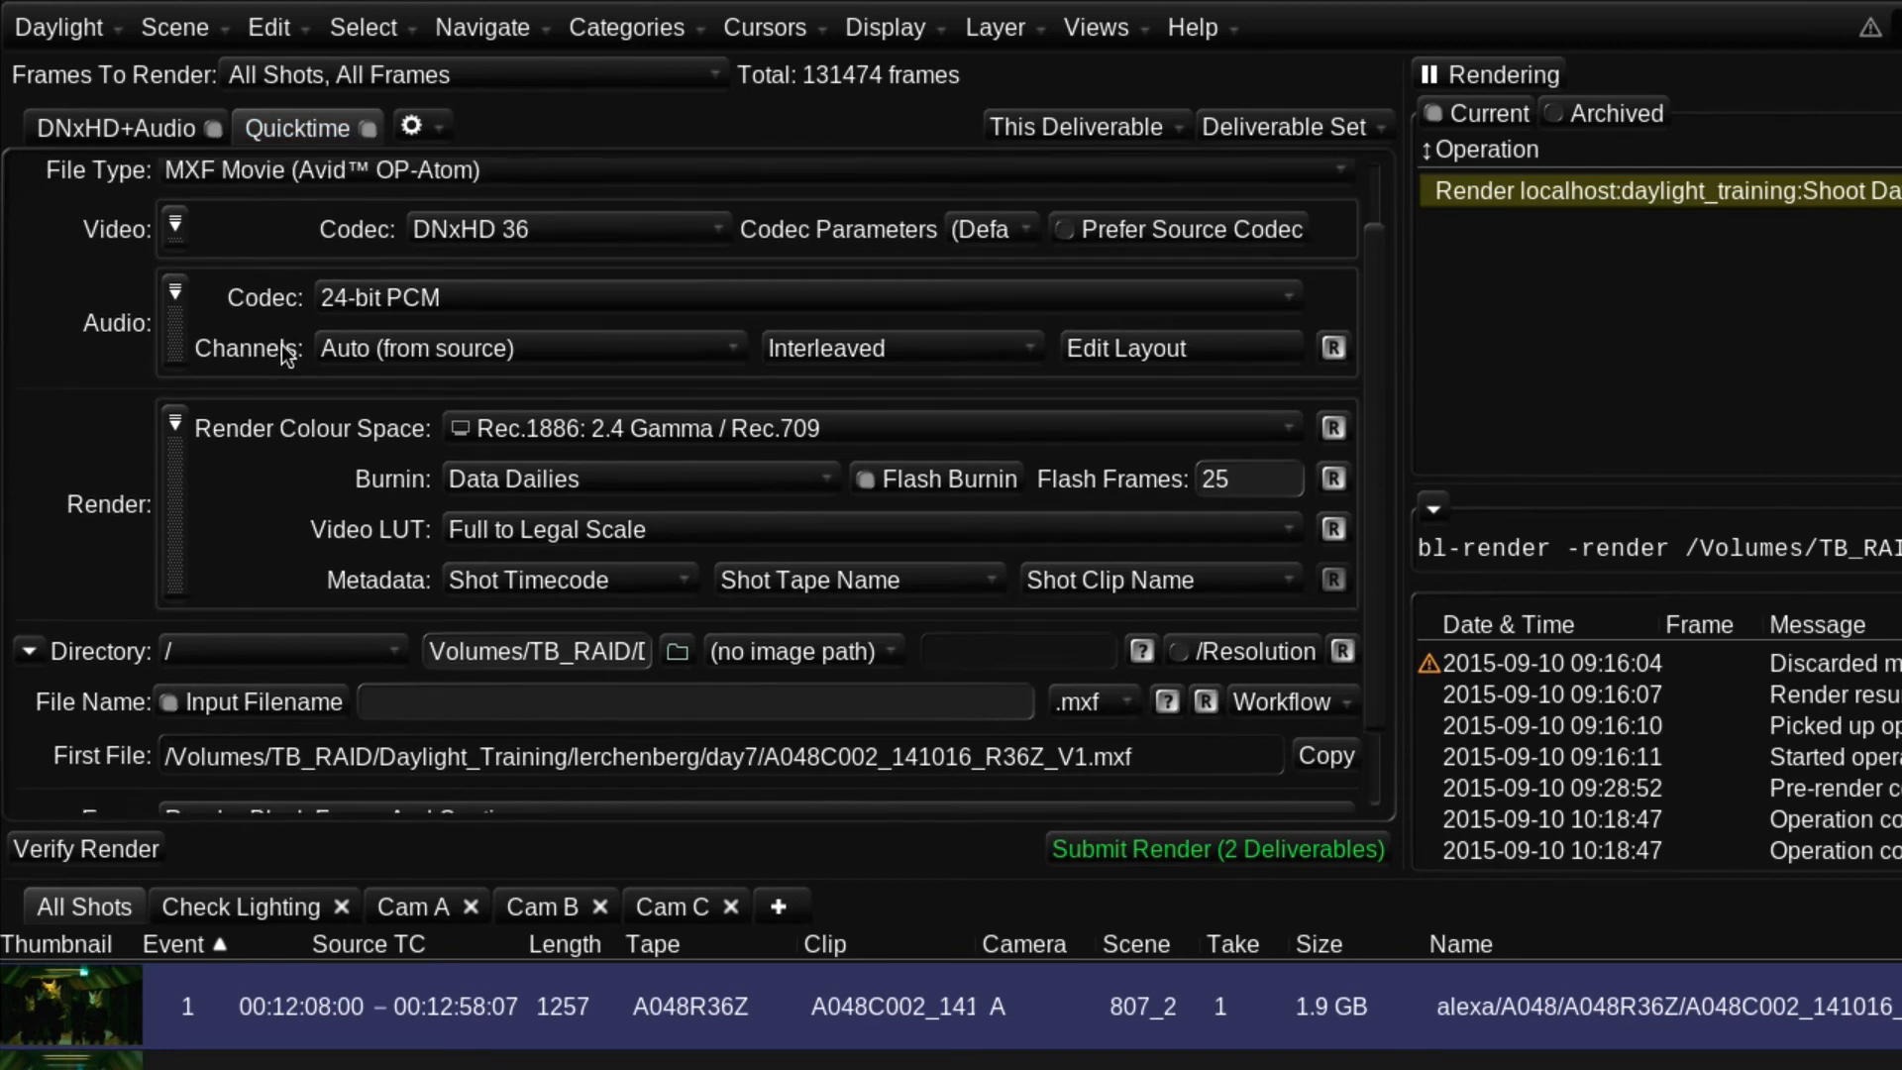
pyautogui.click(474, 262)
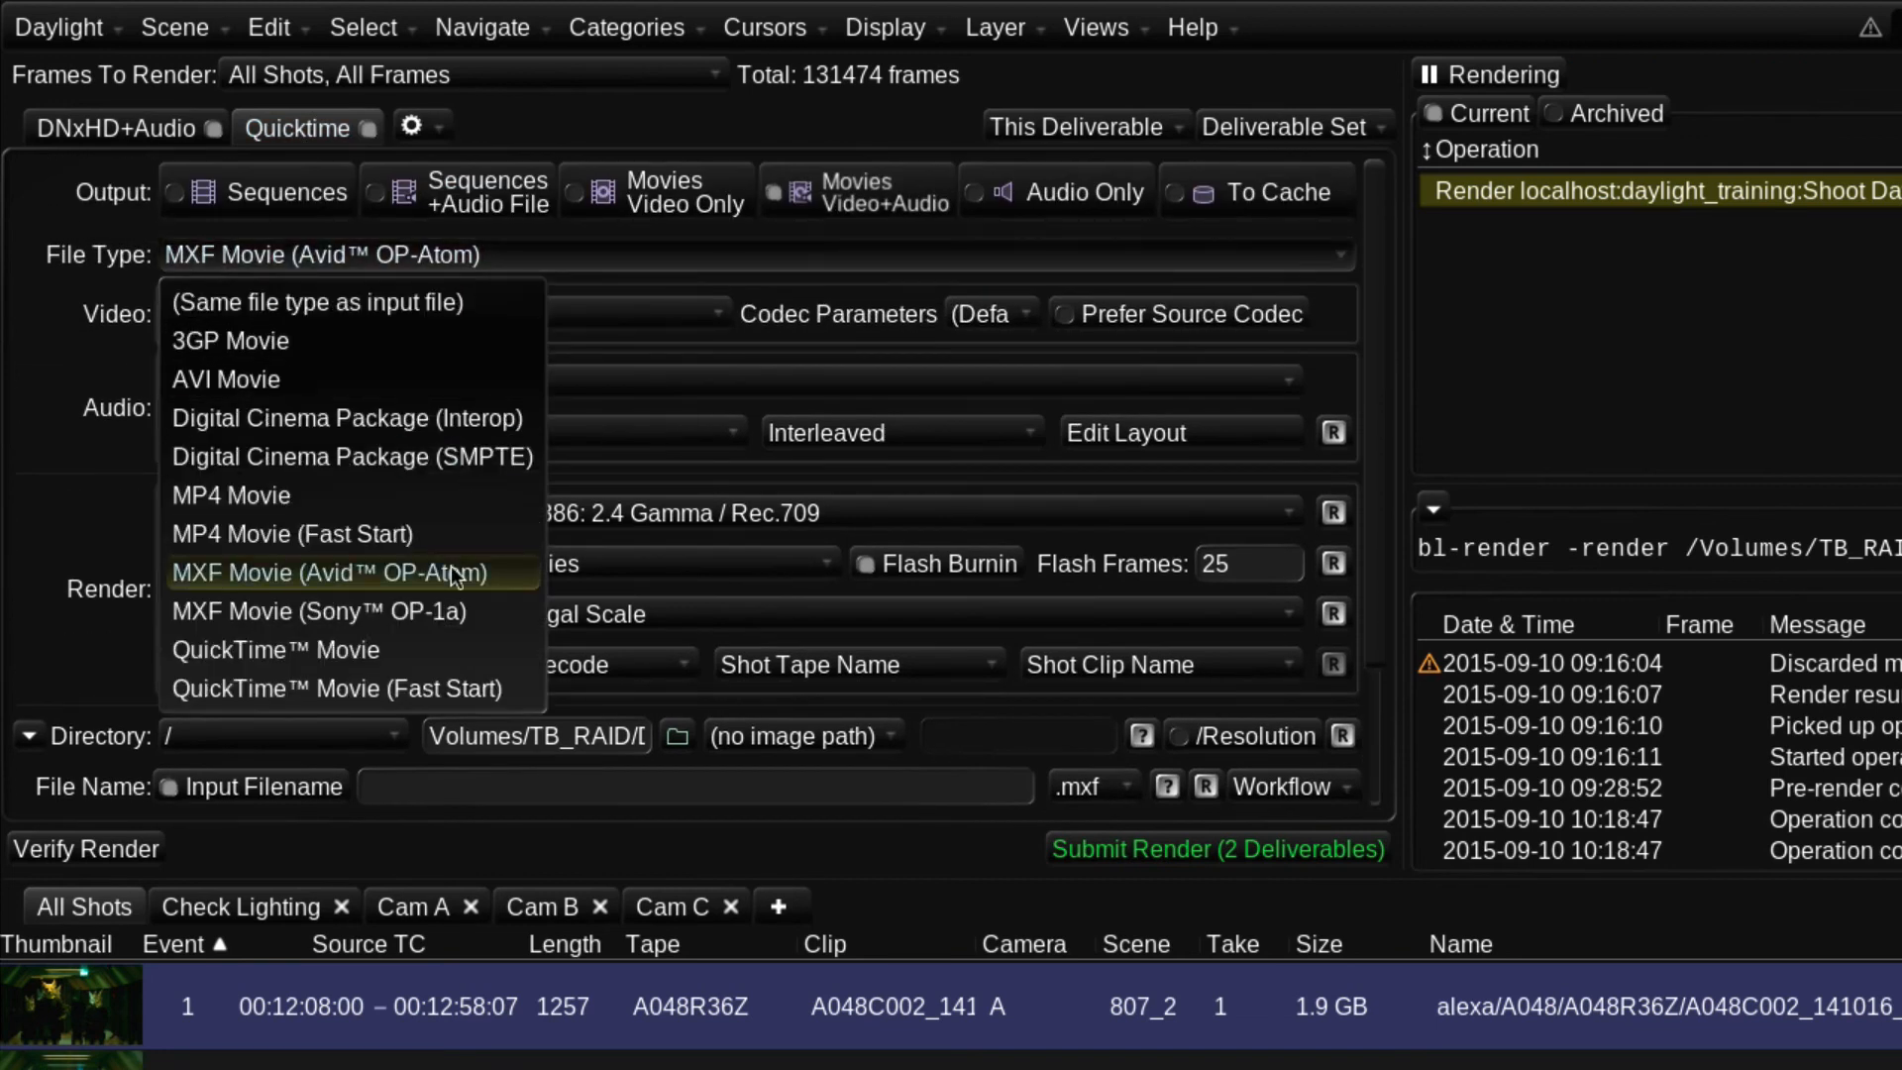
pyautogui.click(431, 650)
pyautogui.click(574, 322)
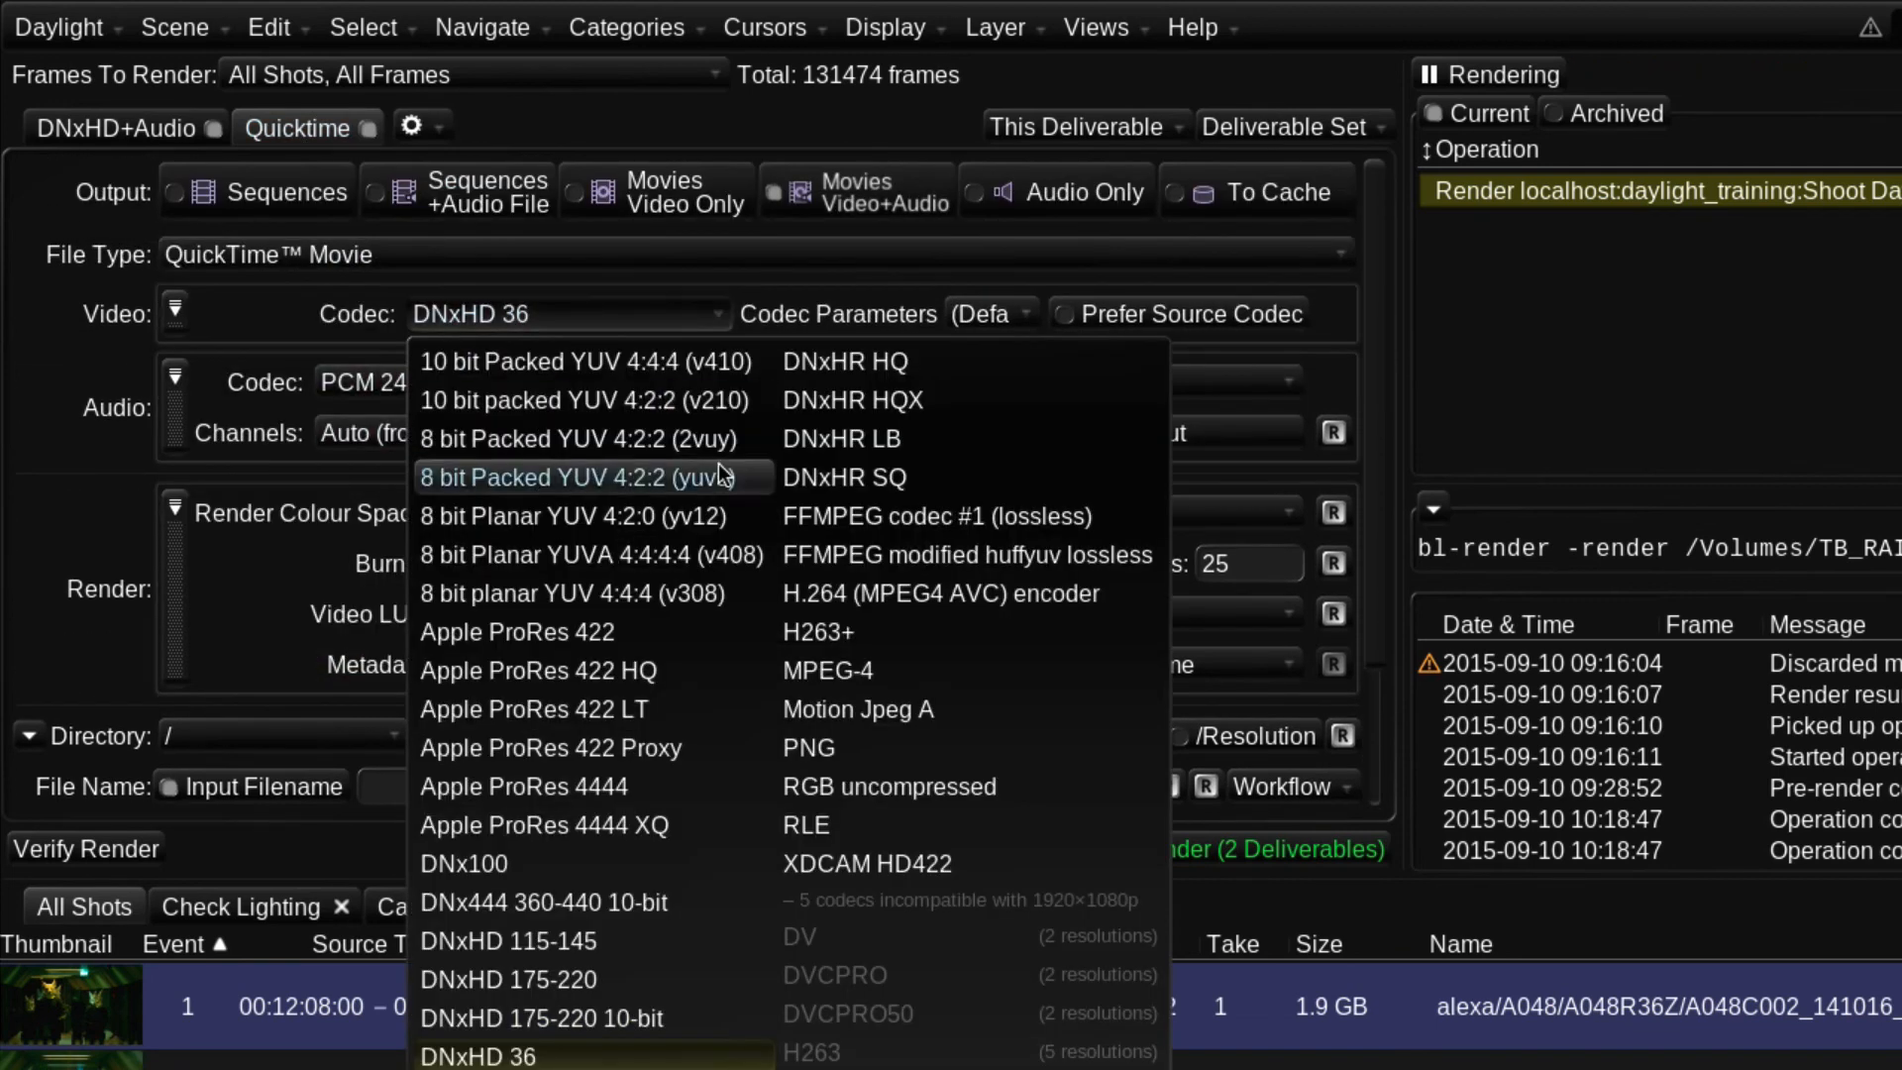
pyautogui.click(812, 587)
# Step: Define a new deliverable set named Offline+Review from the two deliverables, and show the sets available to apply
pyautogui.click(1327, 137)
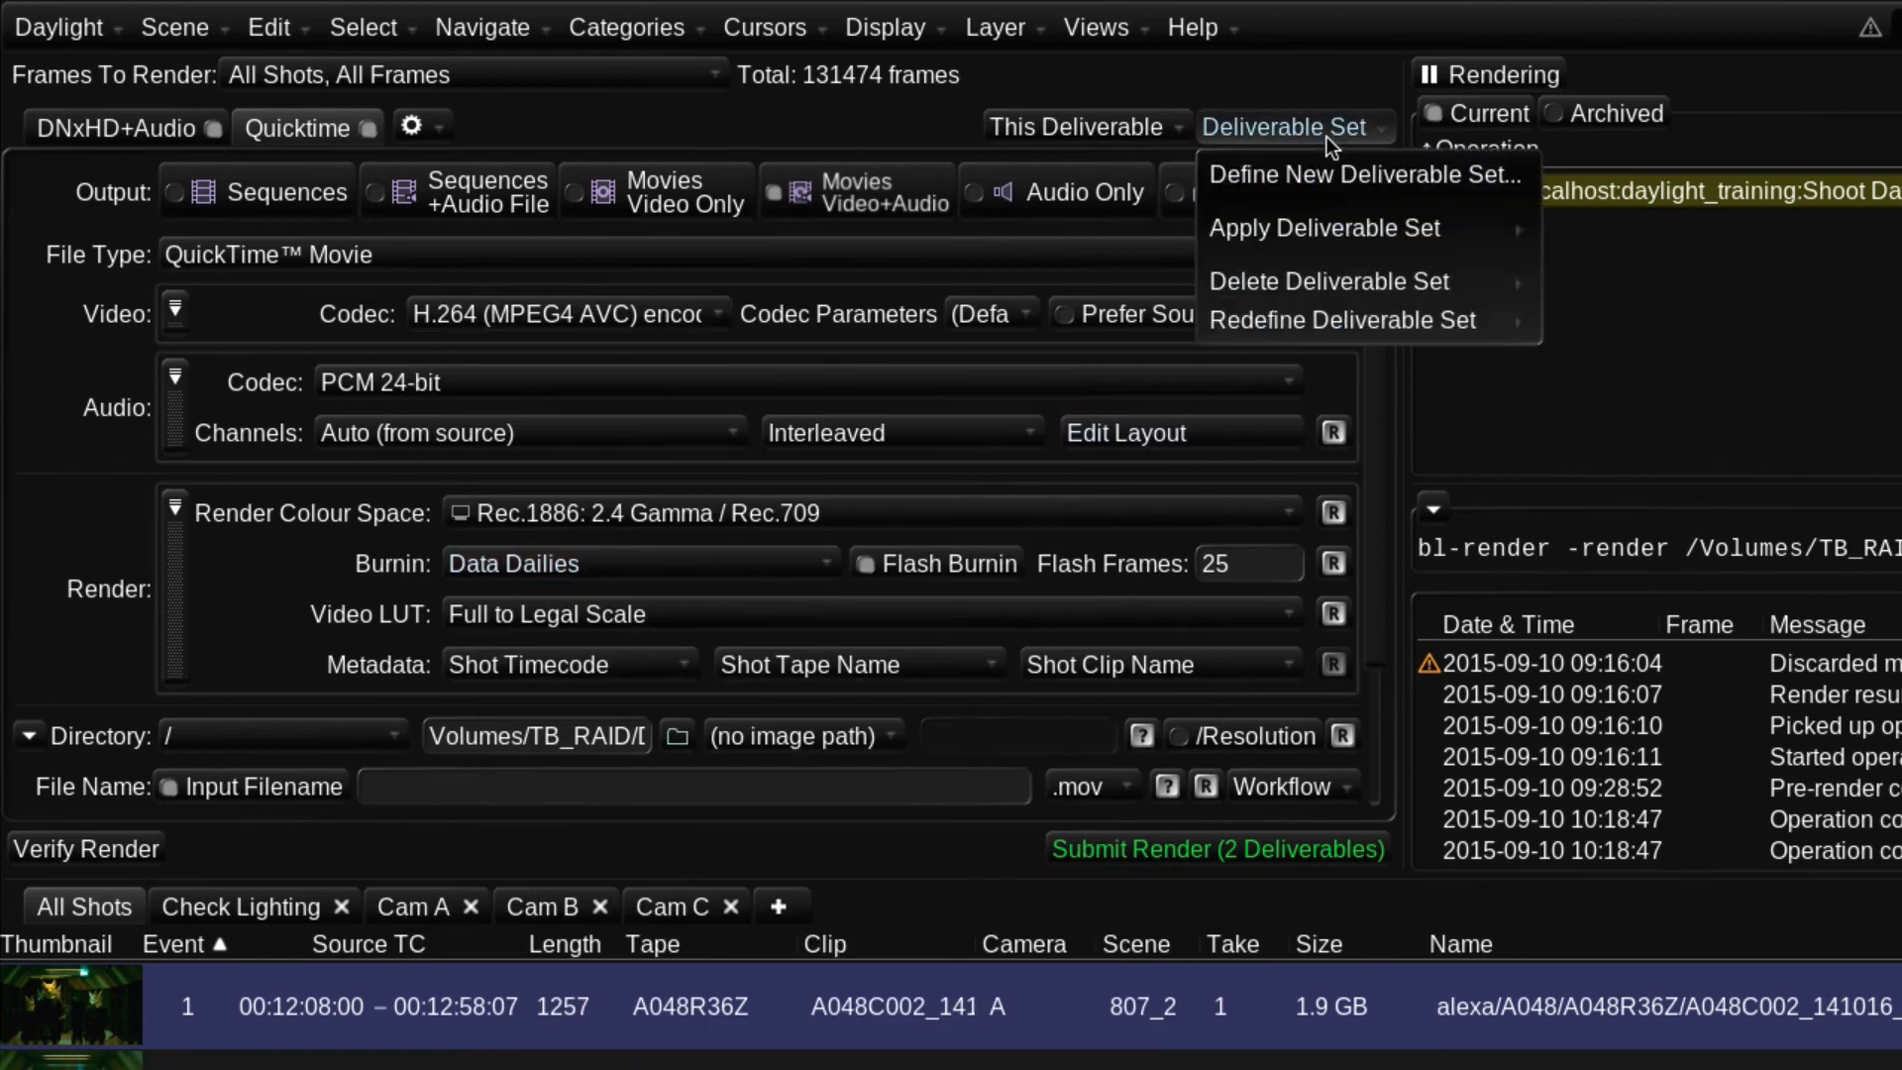
pyautogui.click(1327, 164)
pyautogui.write('Offline+Review')
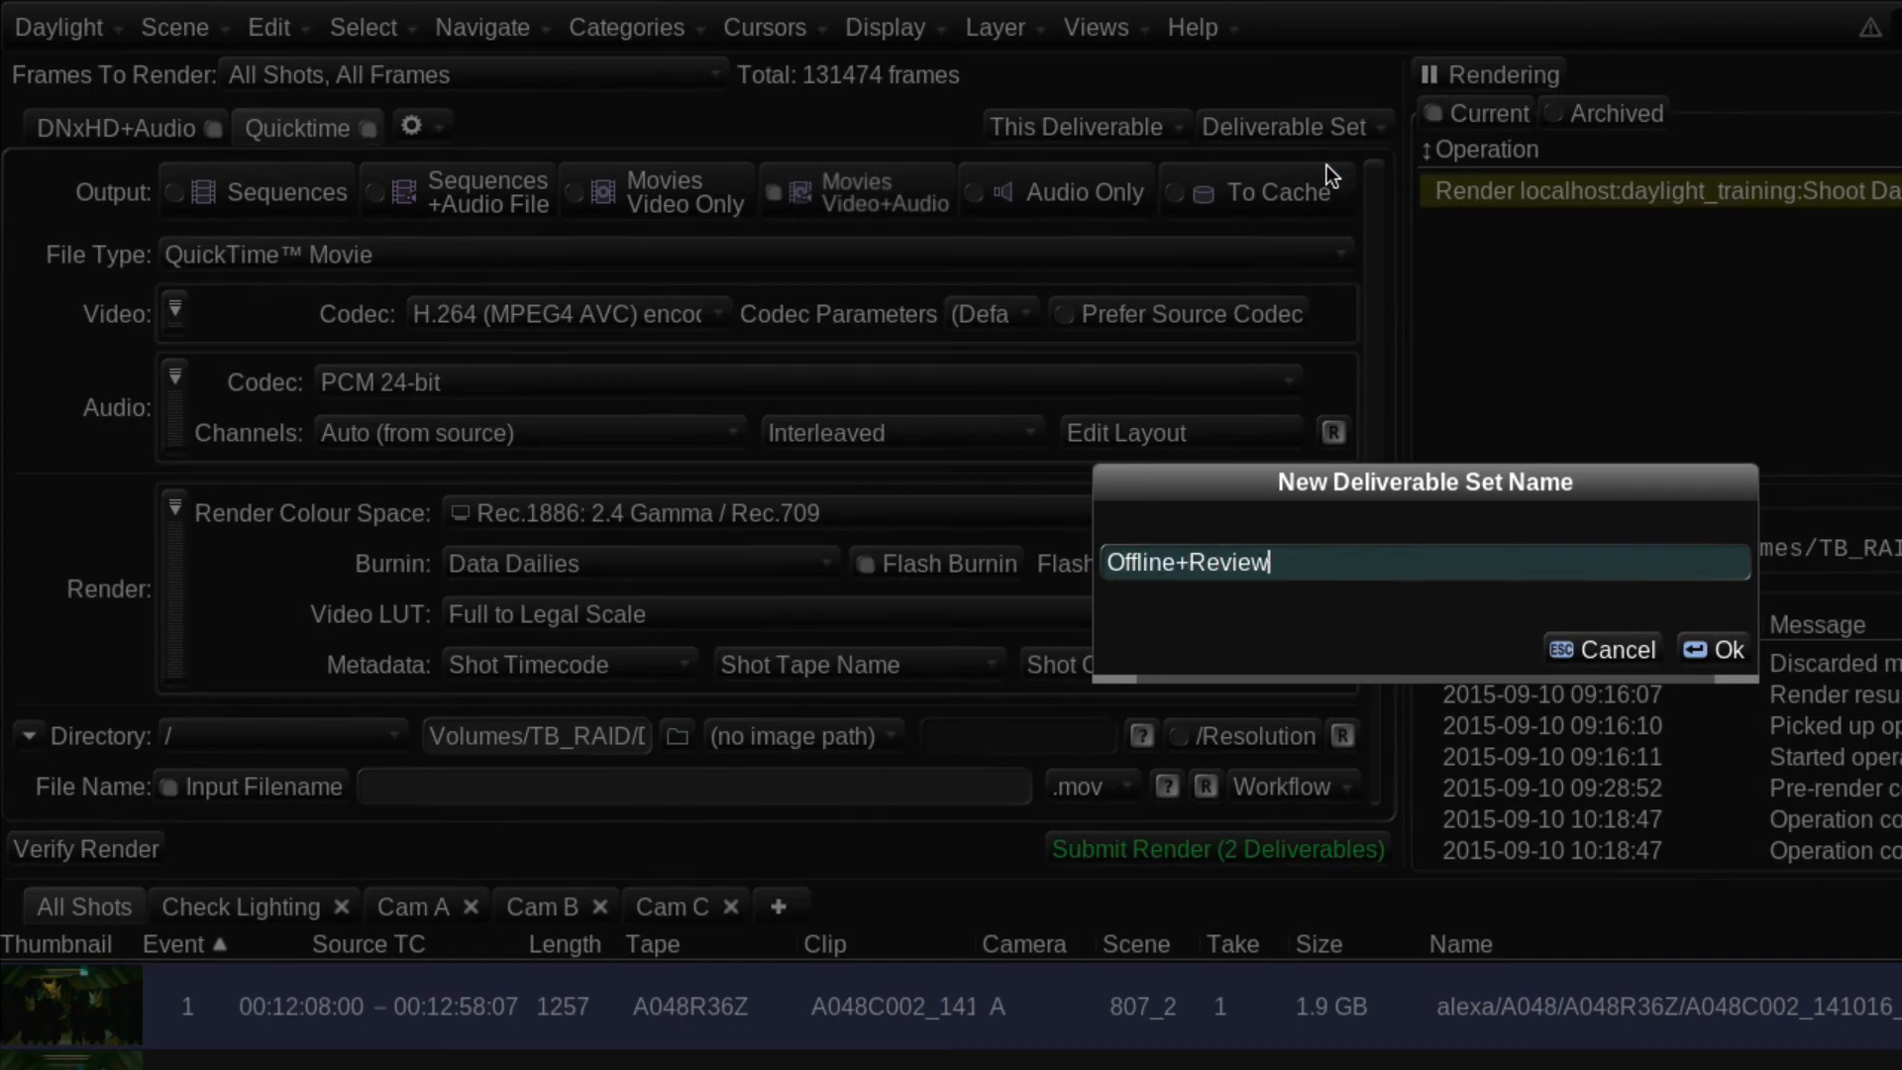
pyautogui.press('Return')
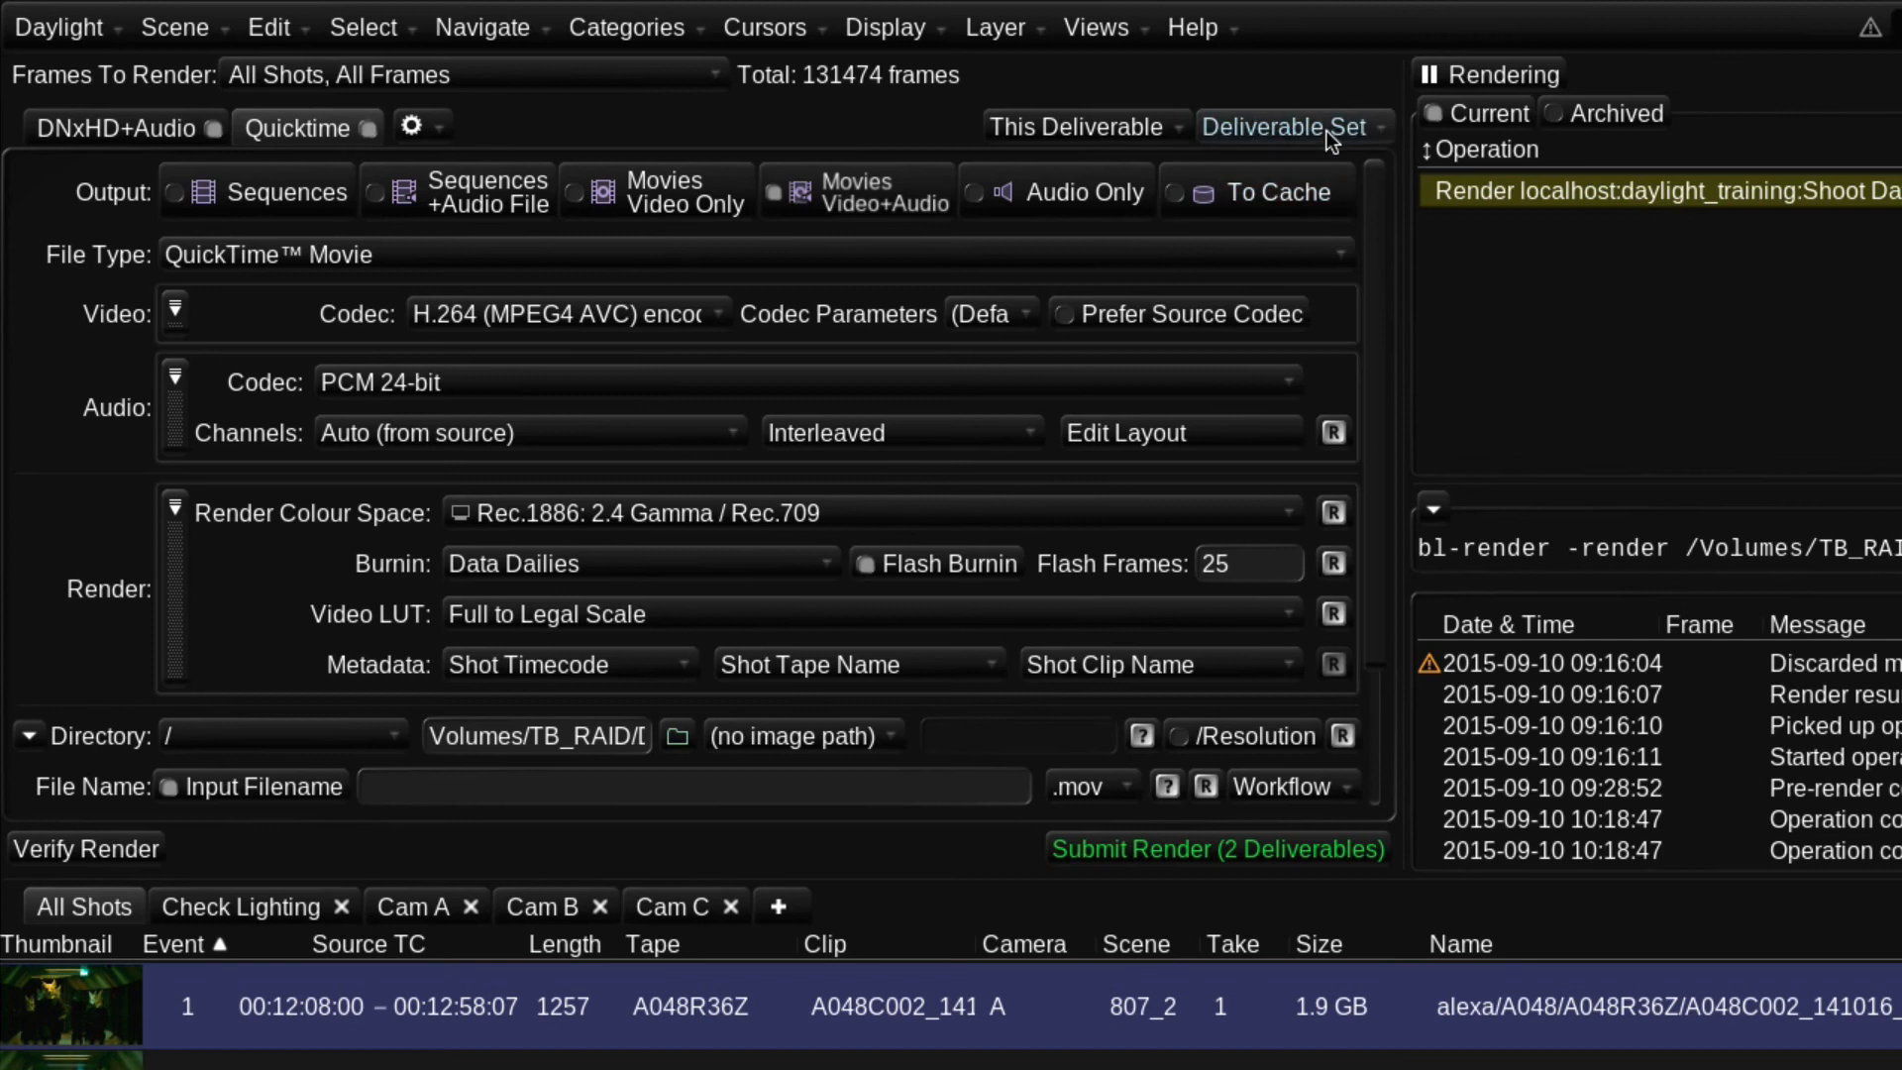
pyautogui.click(1328, 128)
pyautogui.moveTo(1466, 229)
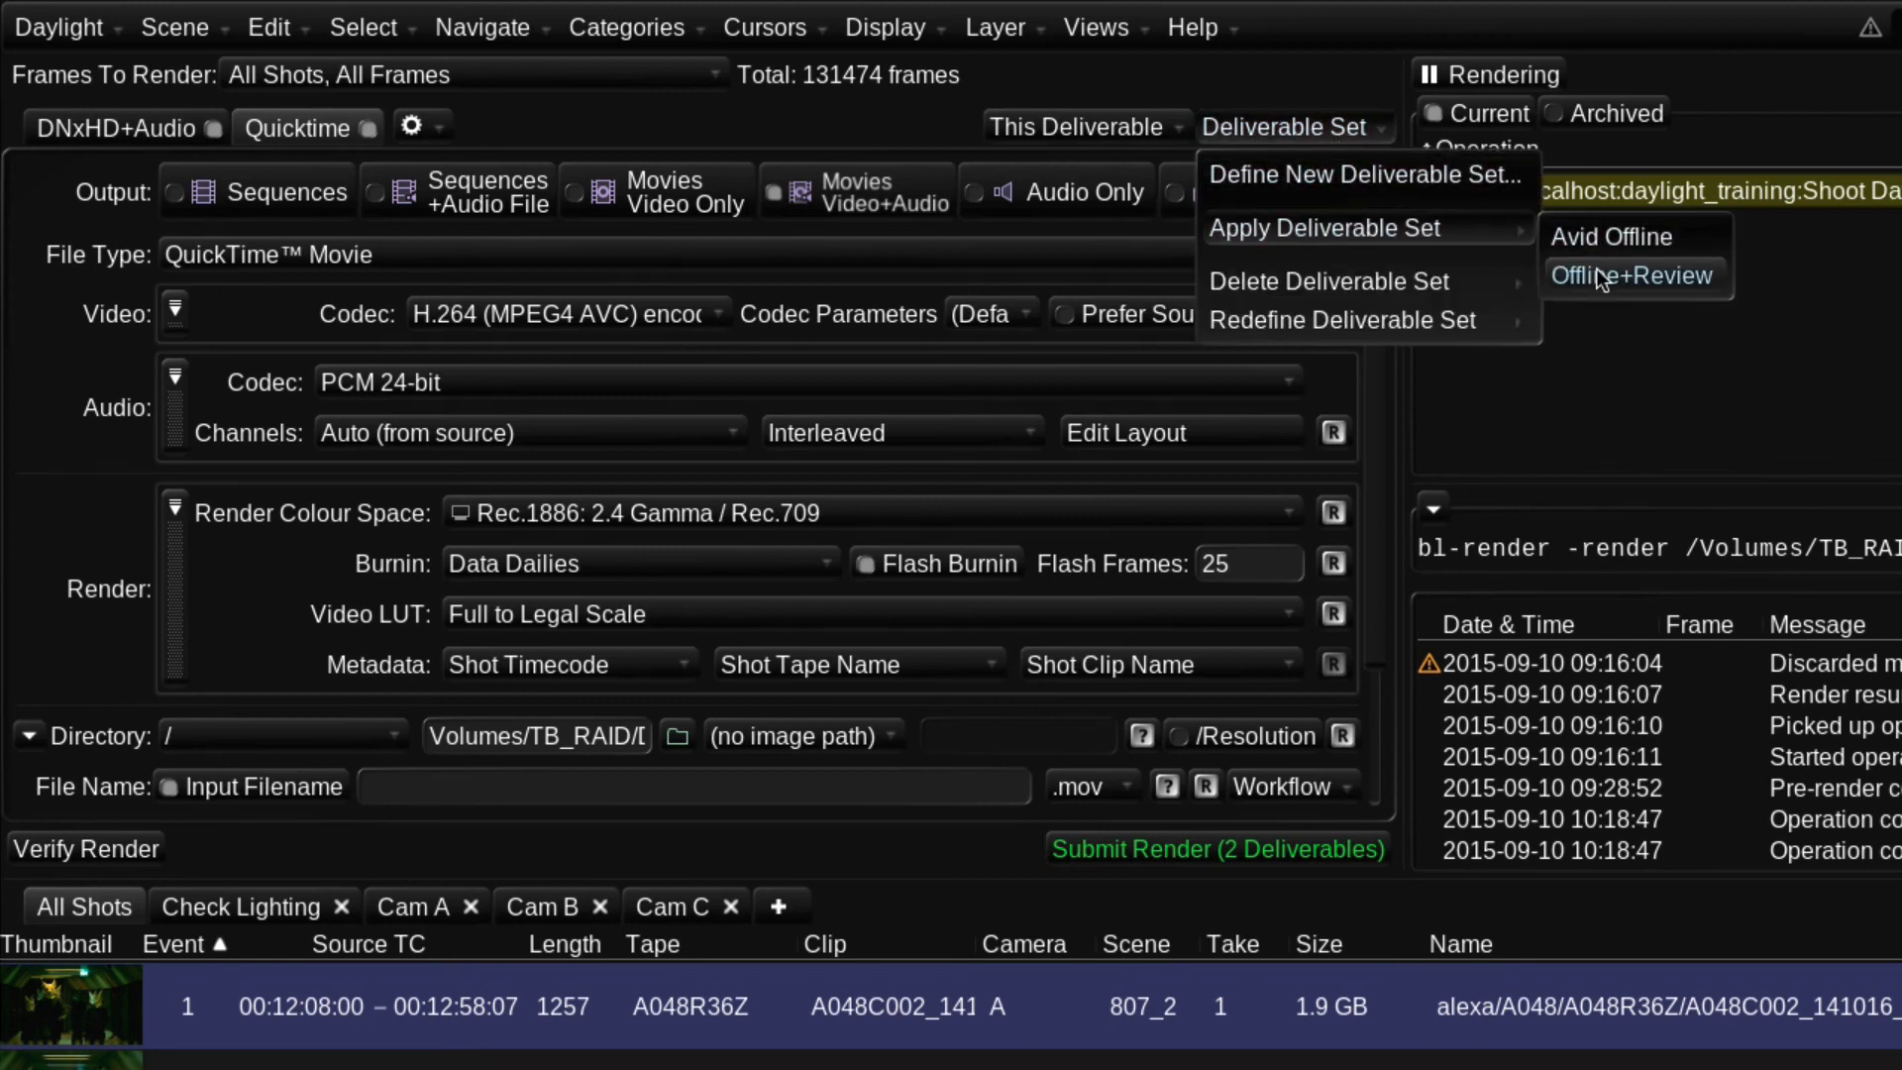
# Step: Apply the Offline+Review deliverable set
pyautogui.click(1597, 270)
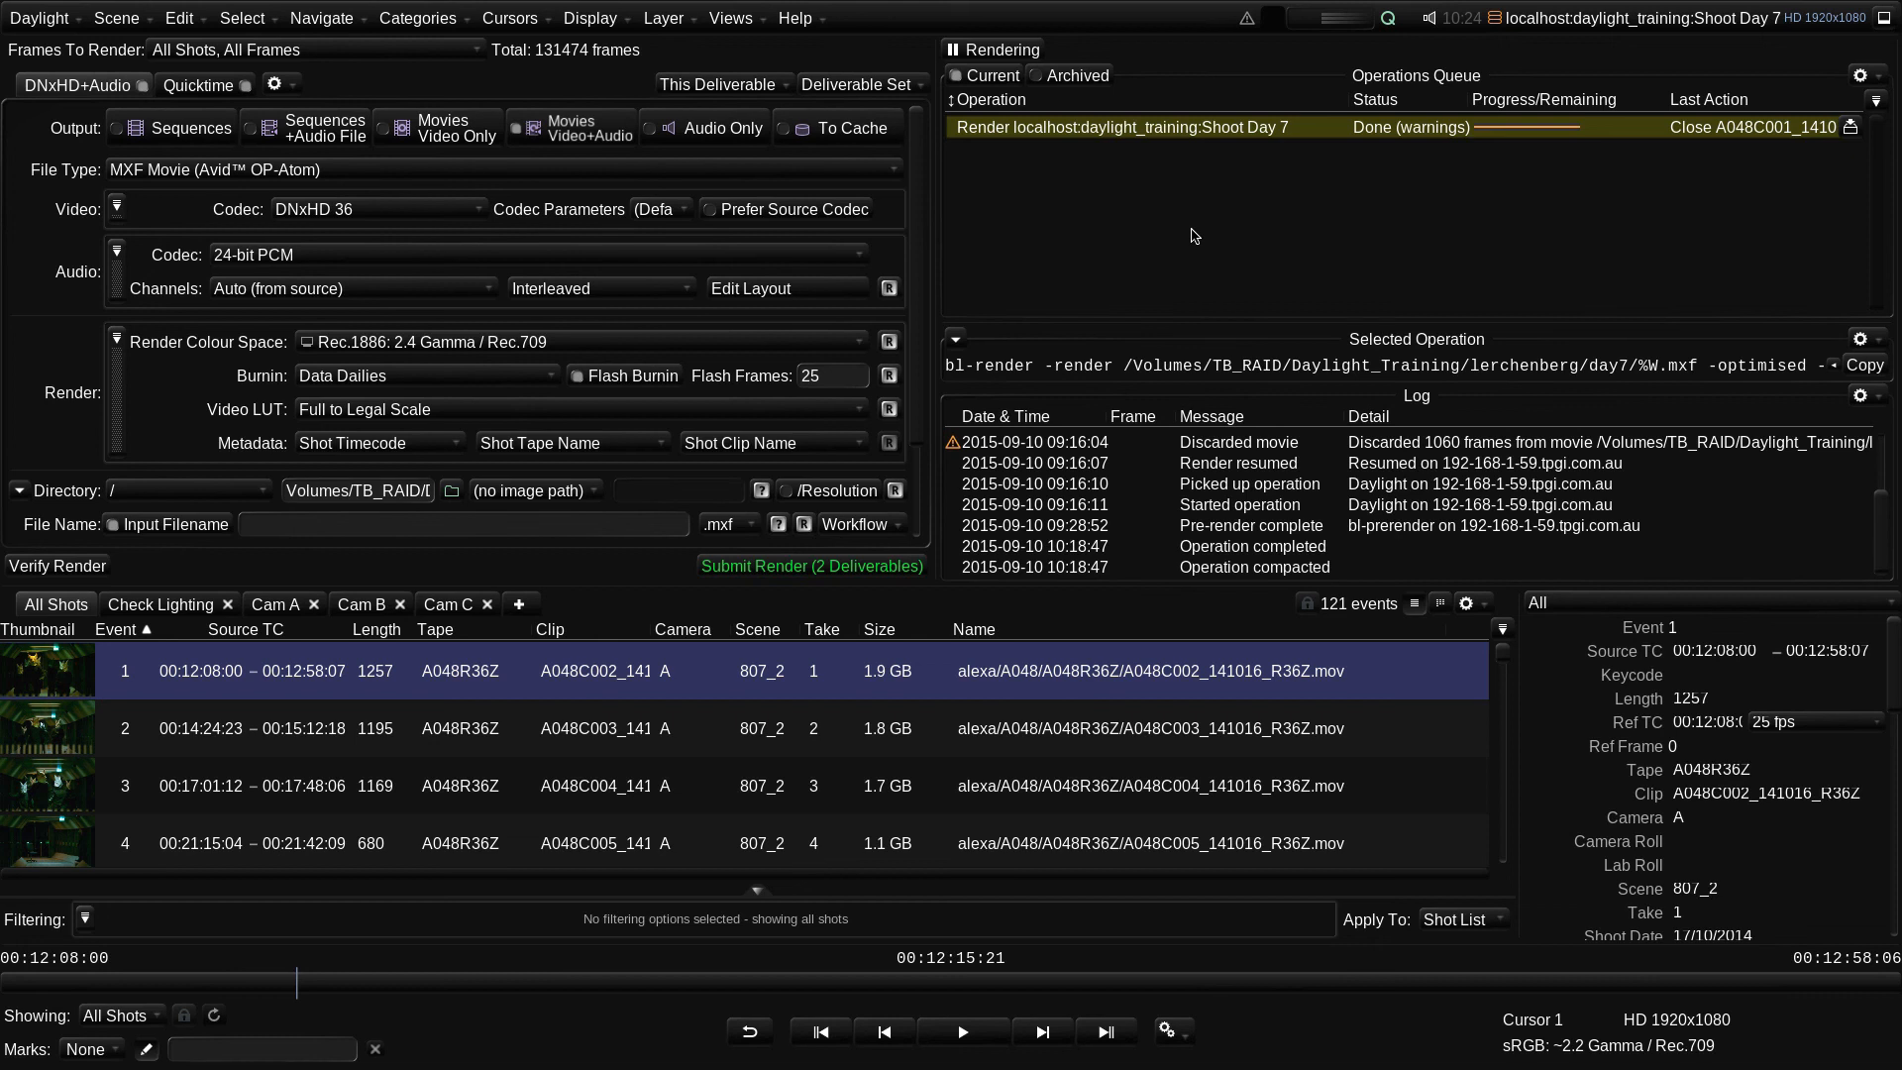
# Step: Switch to the Reports workspace and set the Dailies Report's output format to PDF
pyautogui.hotkey('ctrl', 'shift', '7')
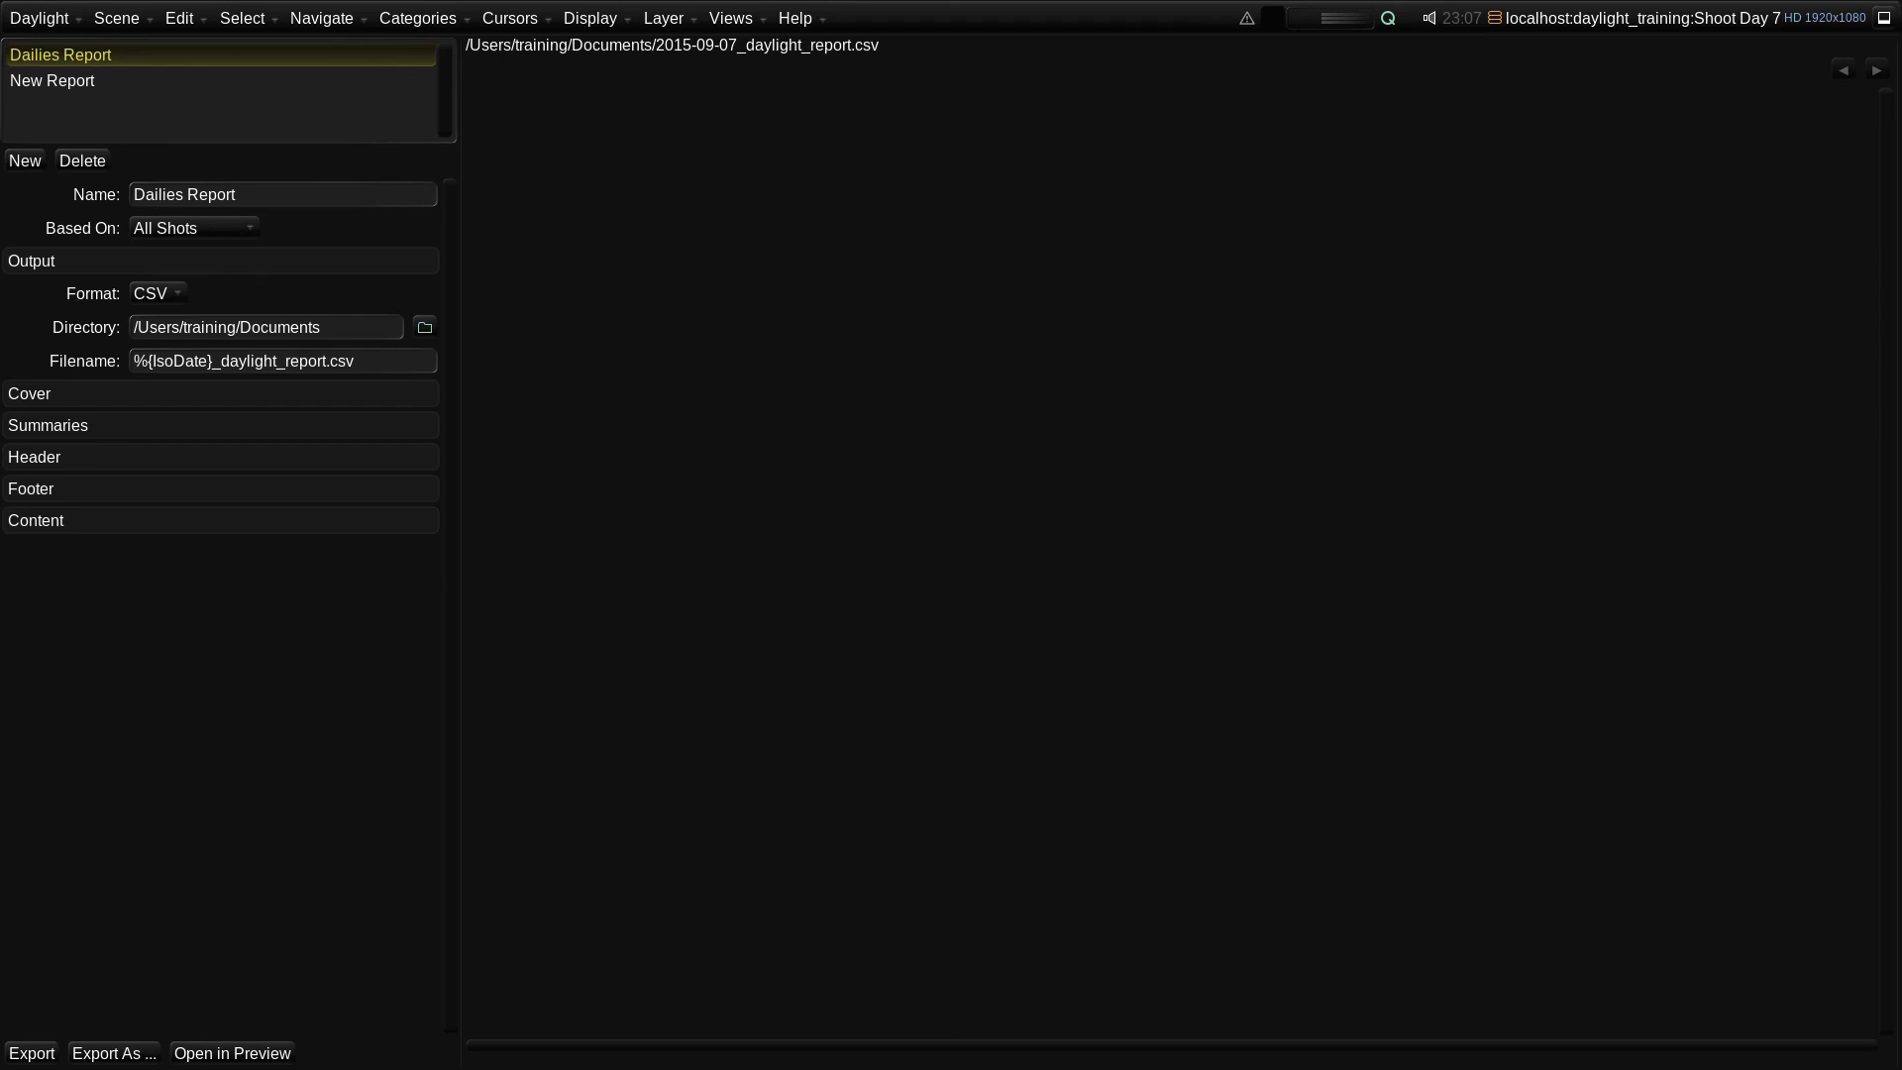
pyautogui.click(717, 19)
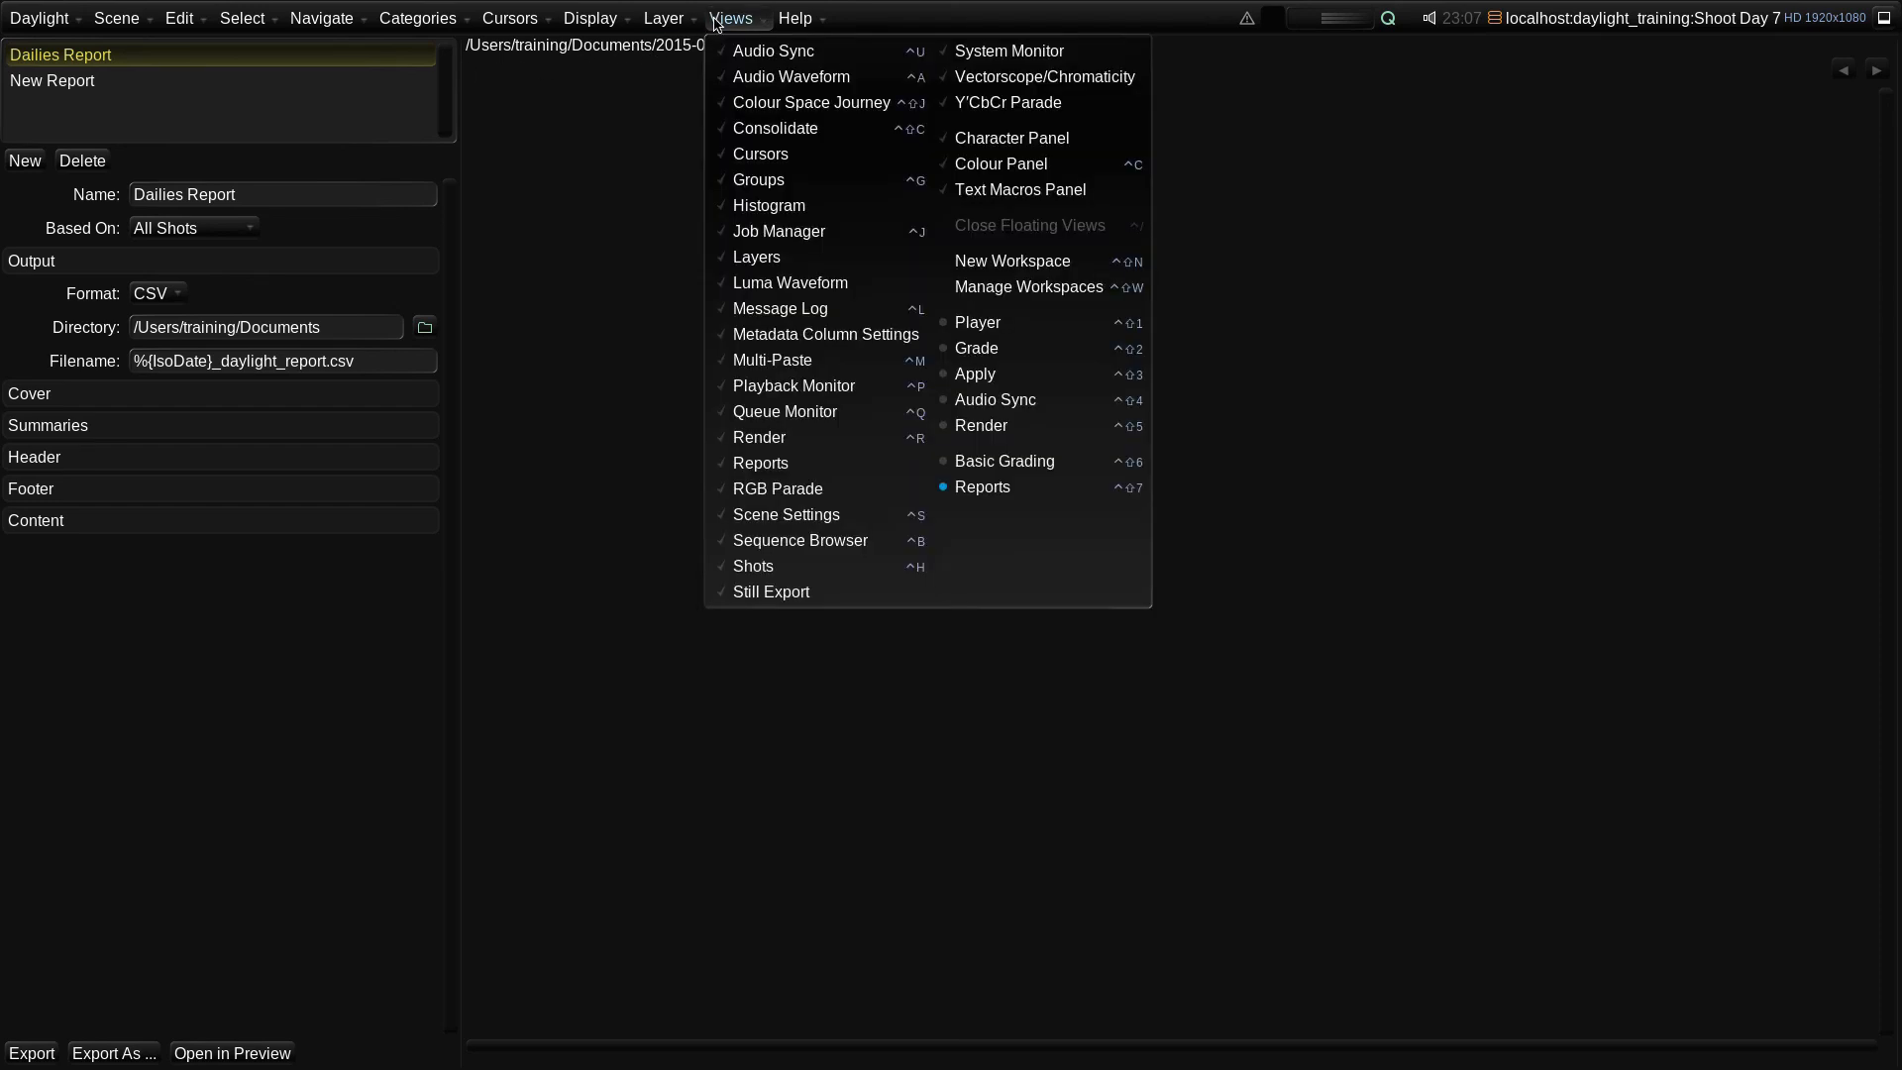
pyautogui.click(761, 463)
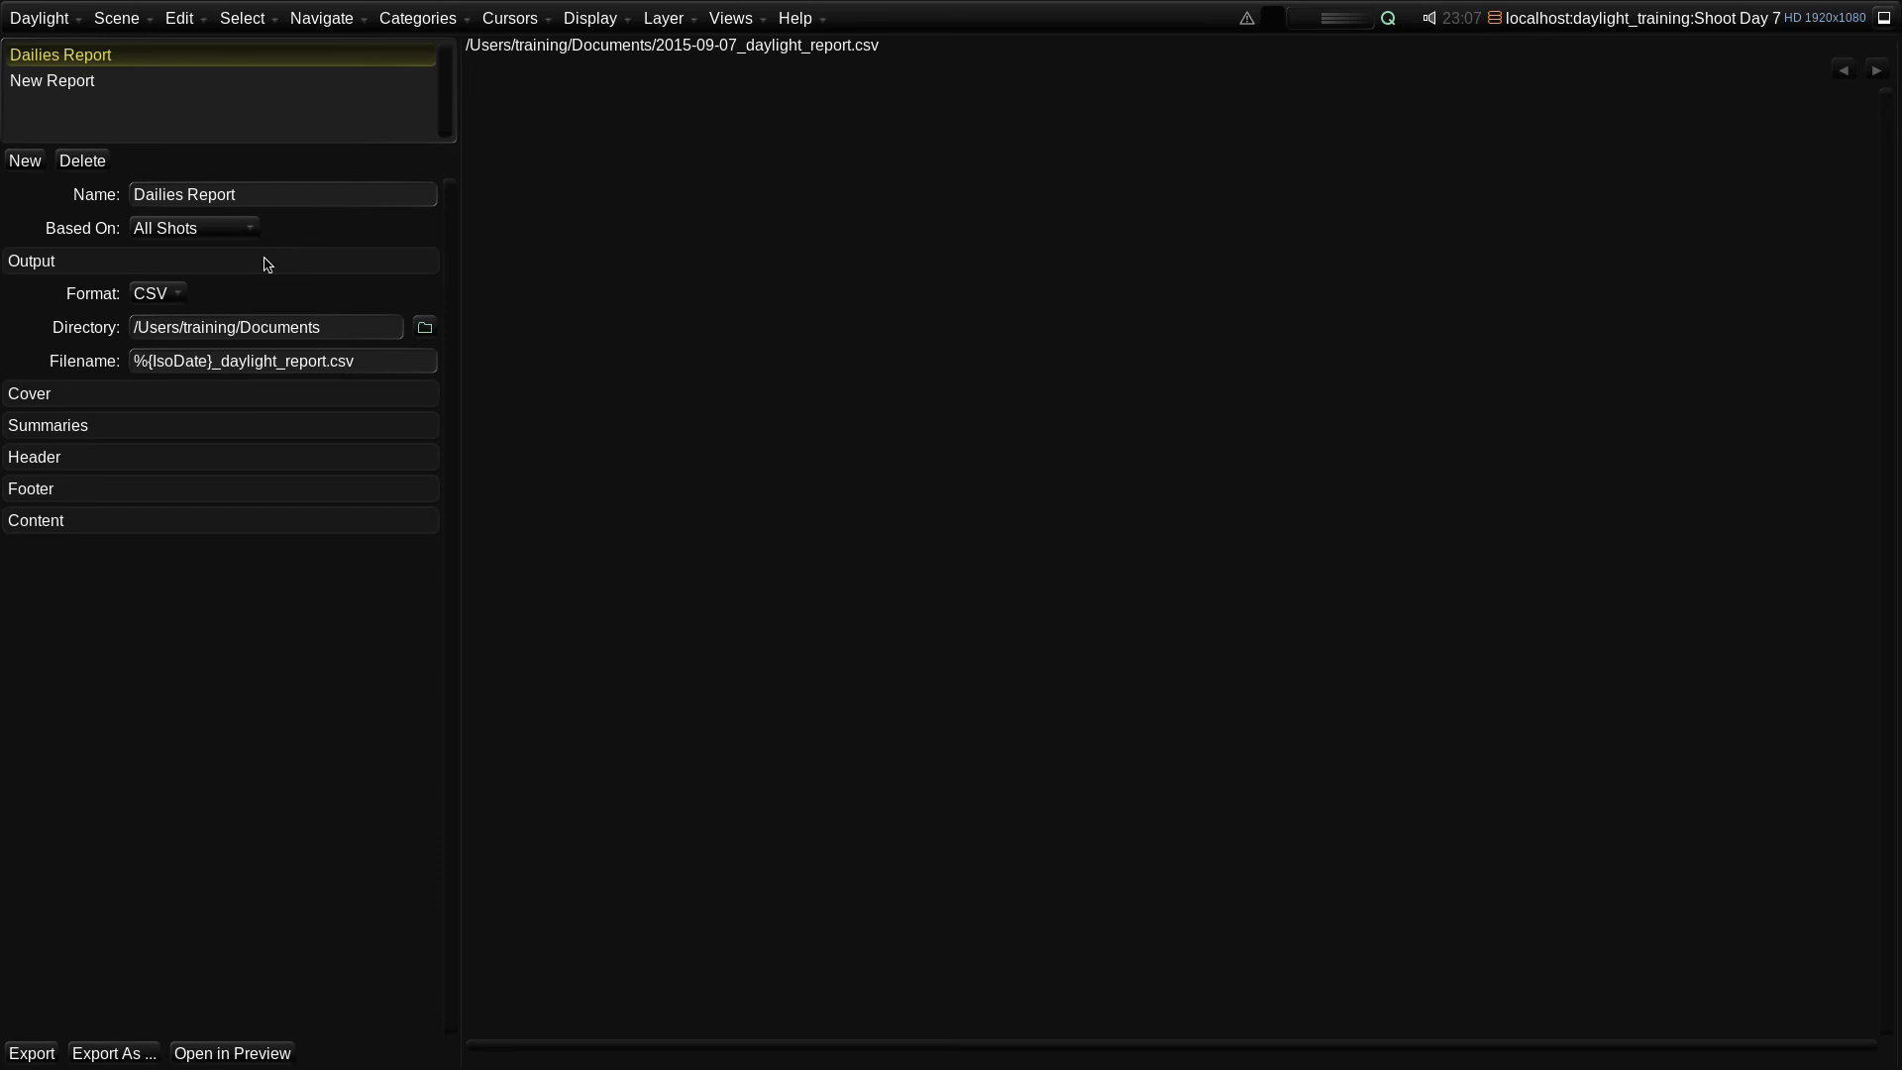
pyautogui.click(154, 296)
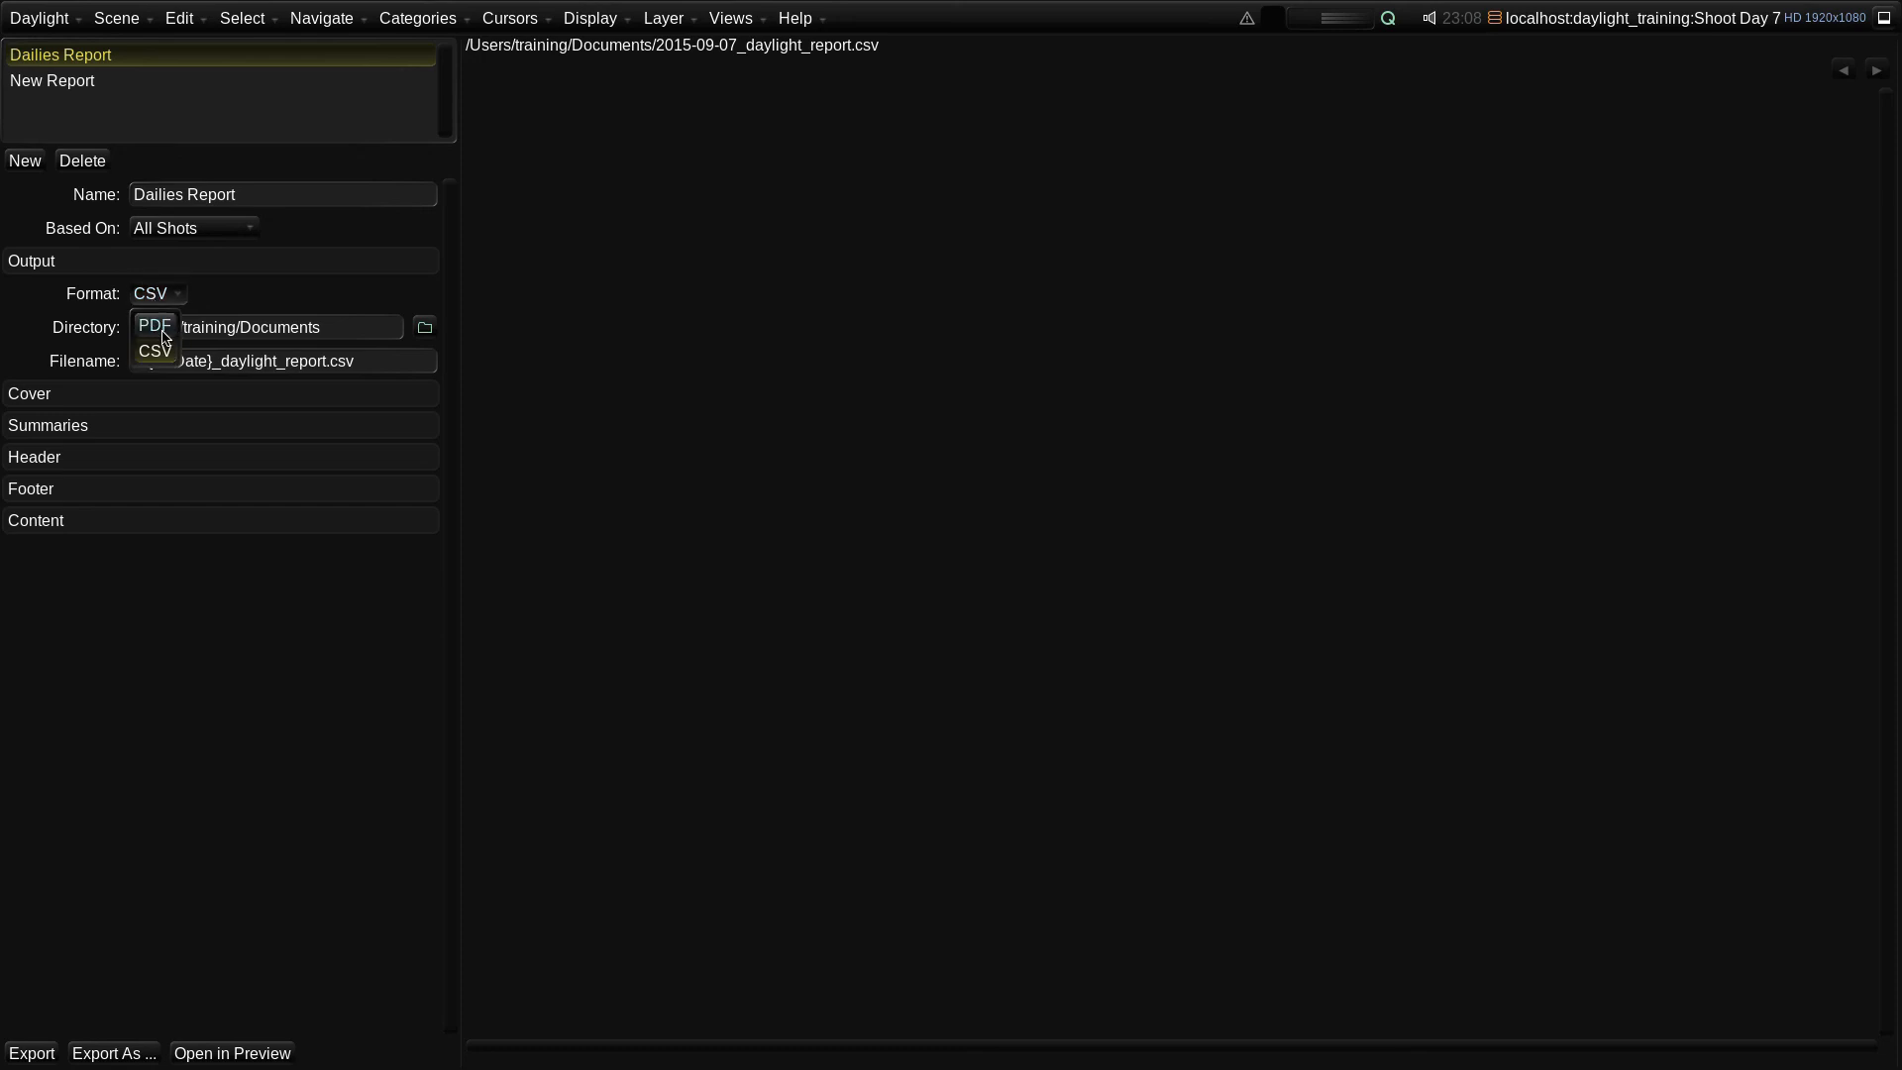
pyautogui.click(162, 329)
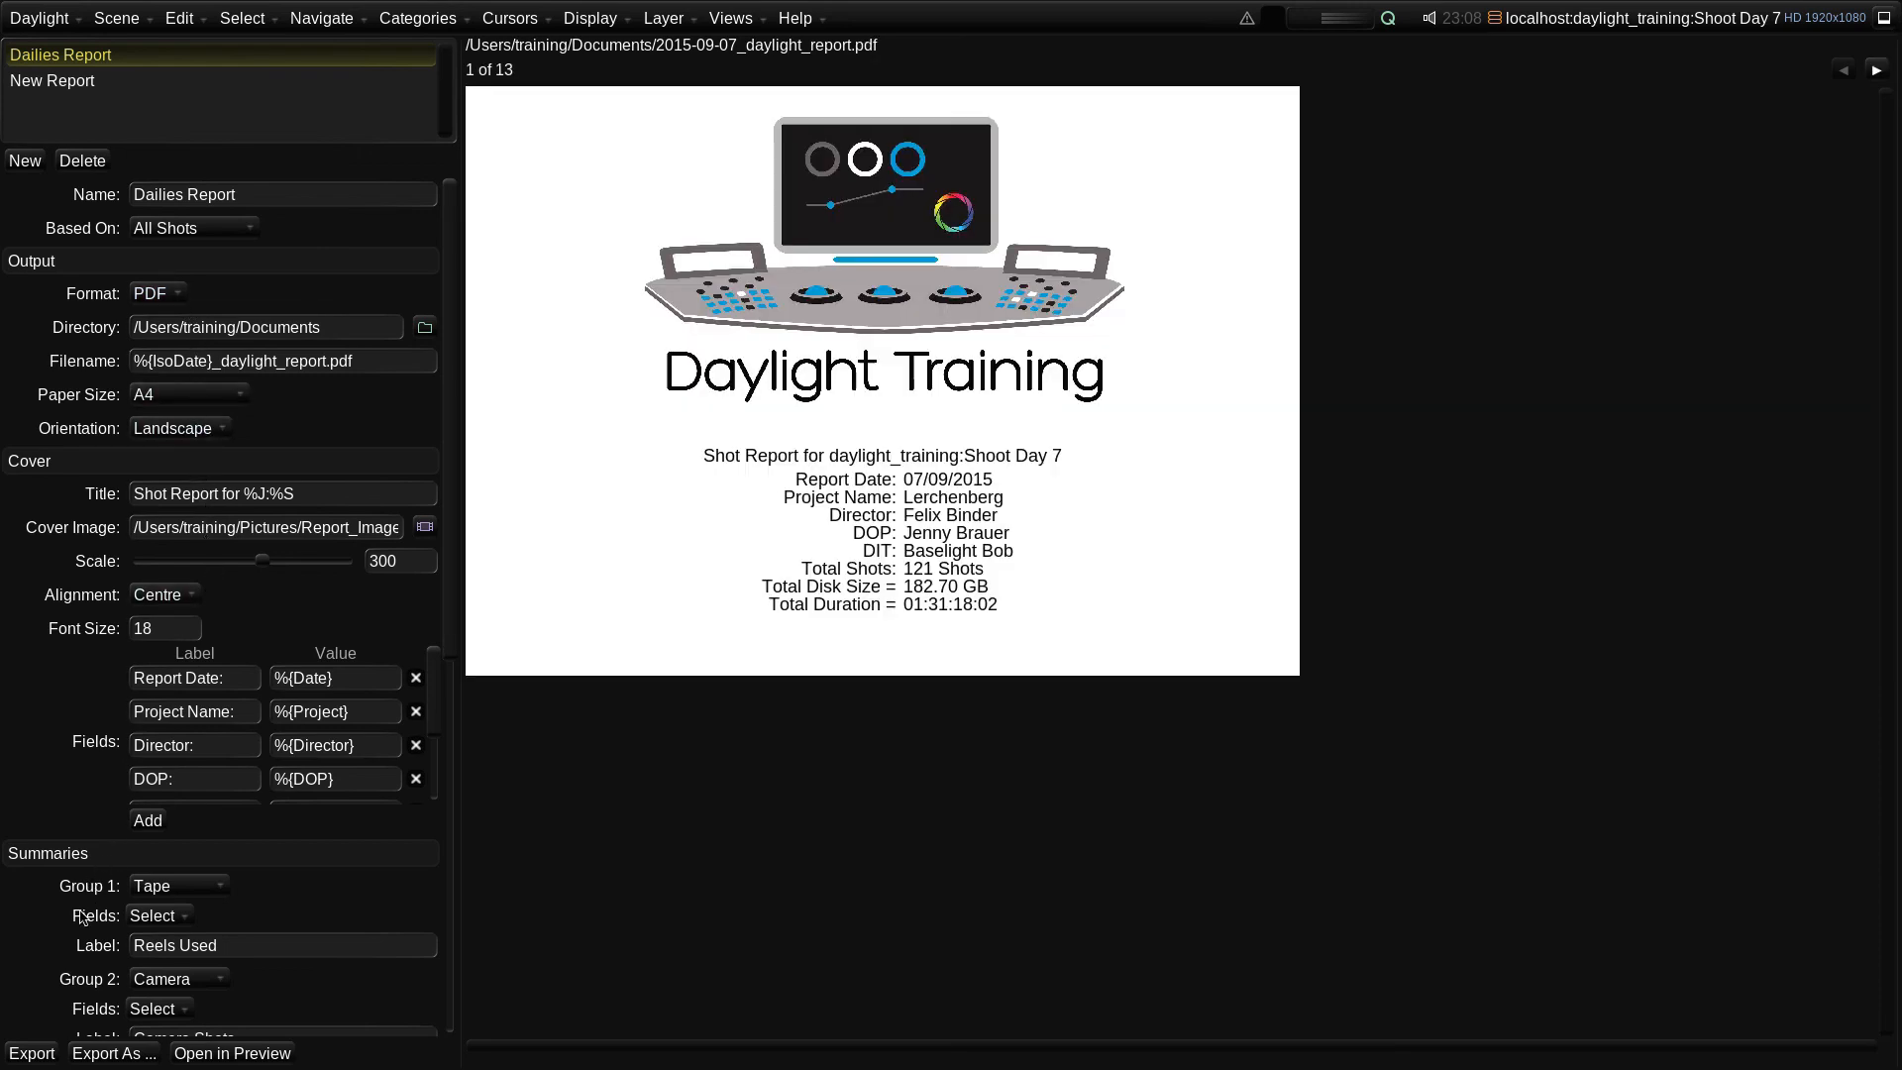
# Step: Examine the Dailies Report's cover, summary, header and footer settings, and page through its PDF preview up to page 12
pyautogui.scroll(-10, 72, 984)
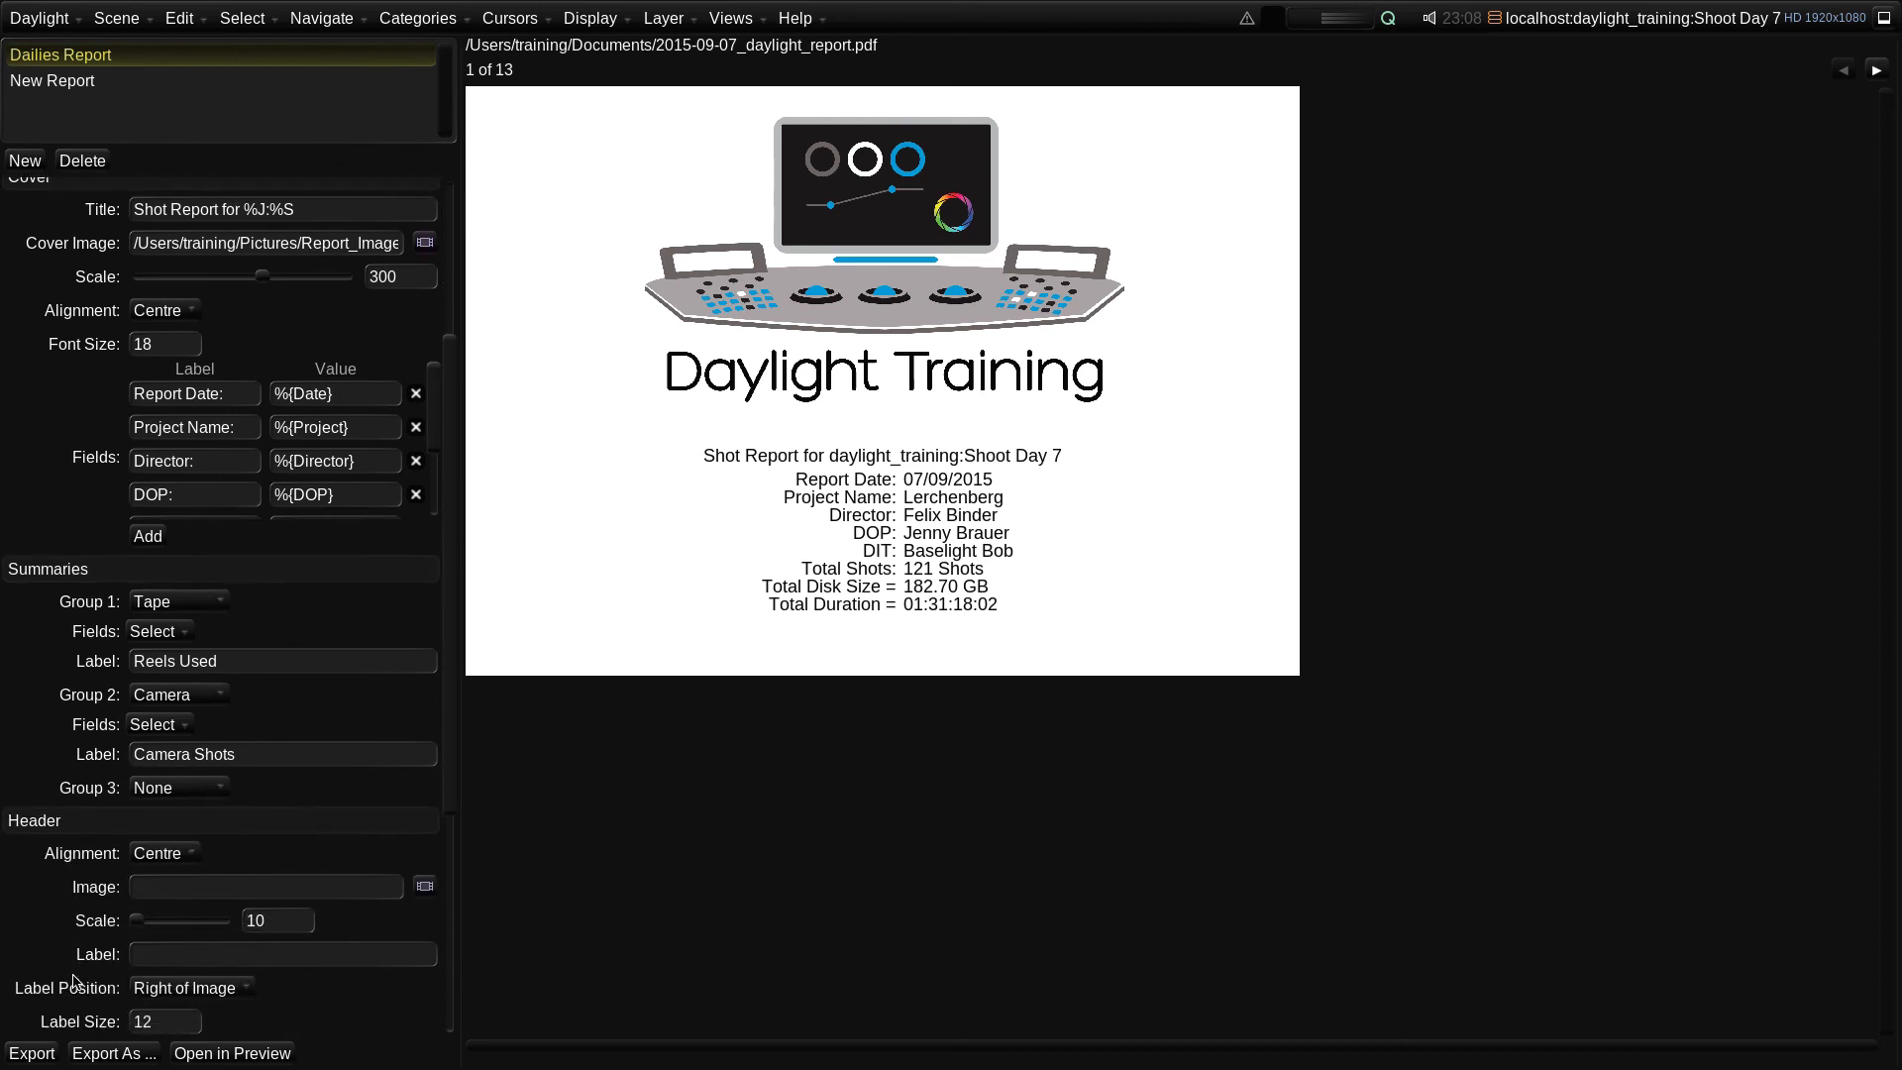
pyautogui.scroll(-2, 73, 984)
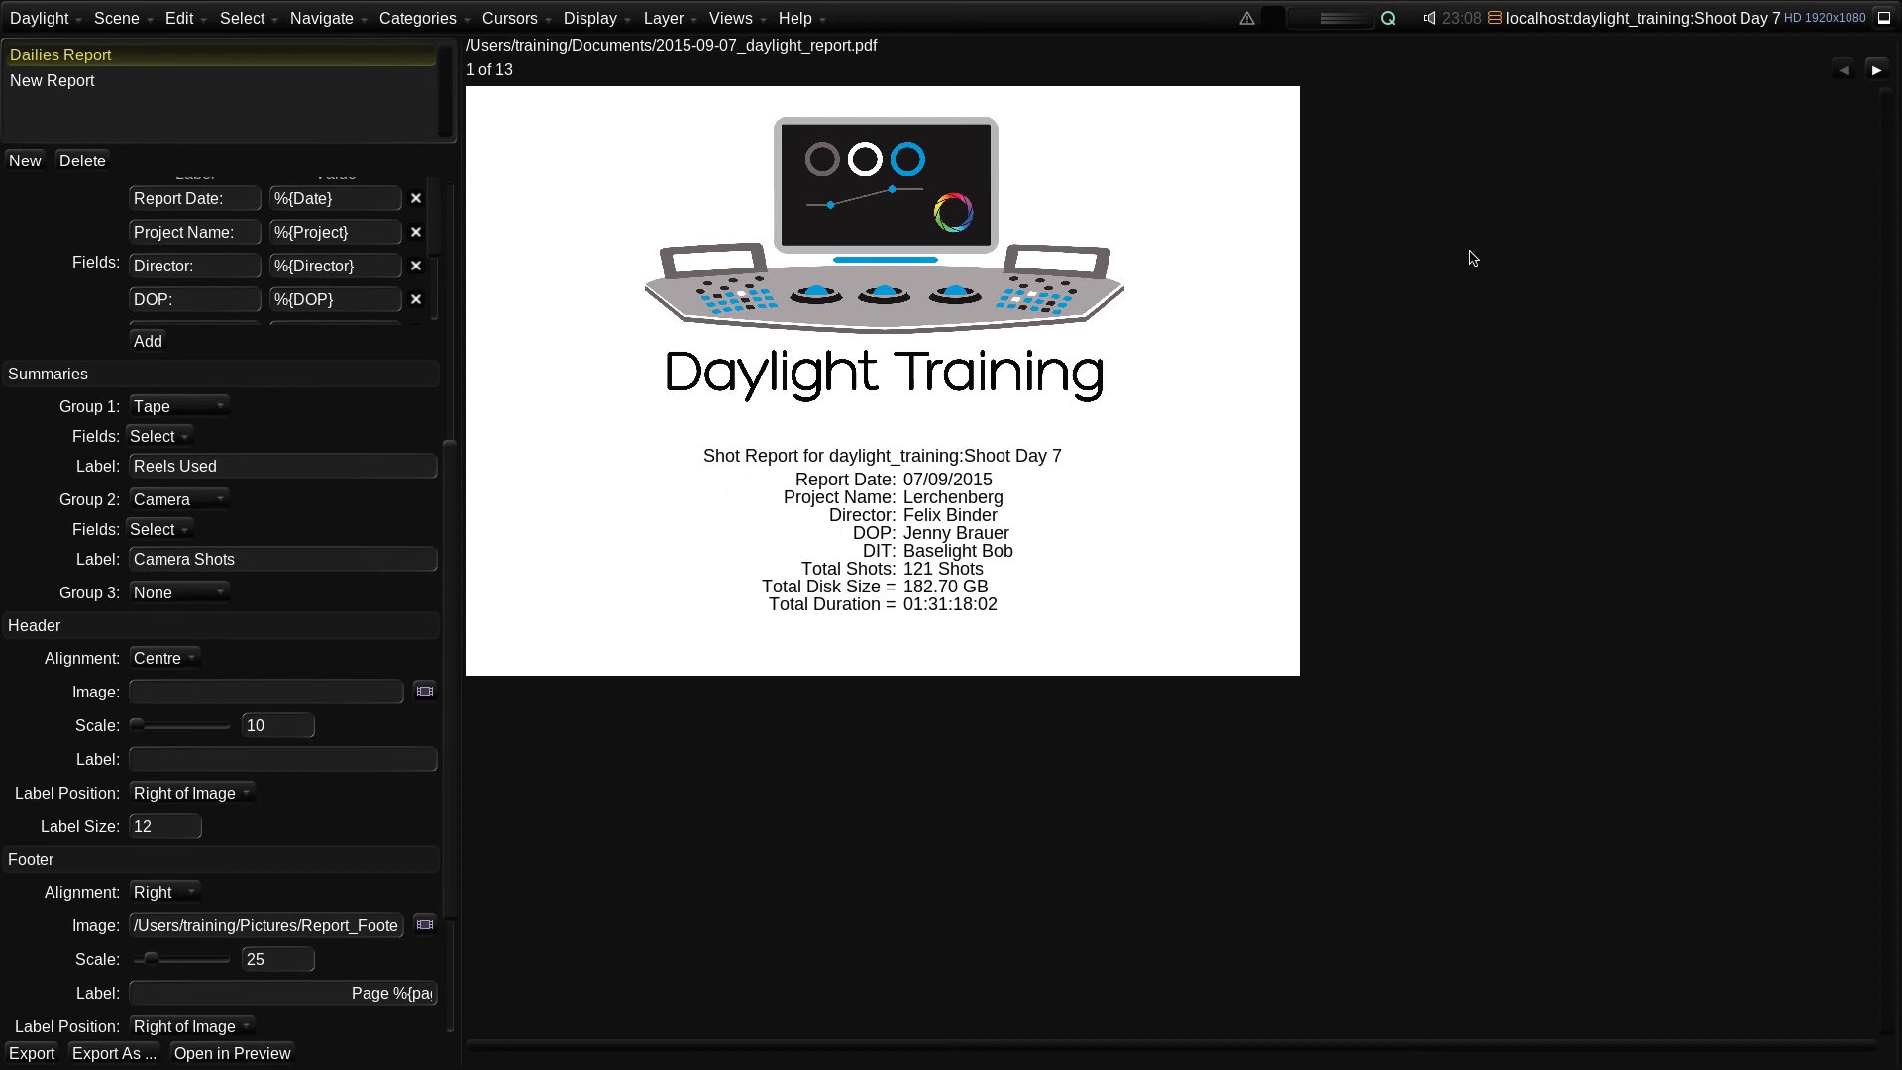
pyautogui.click(1875, 78)
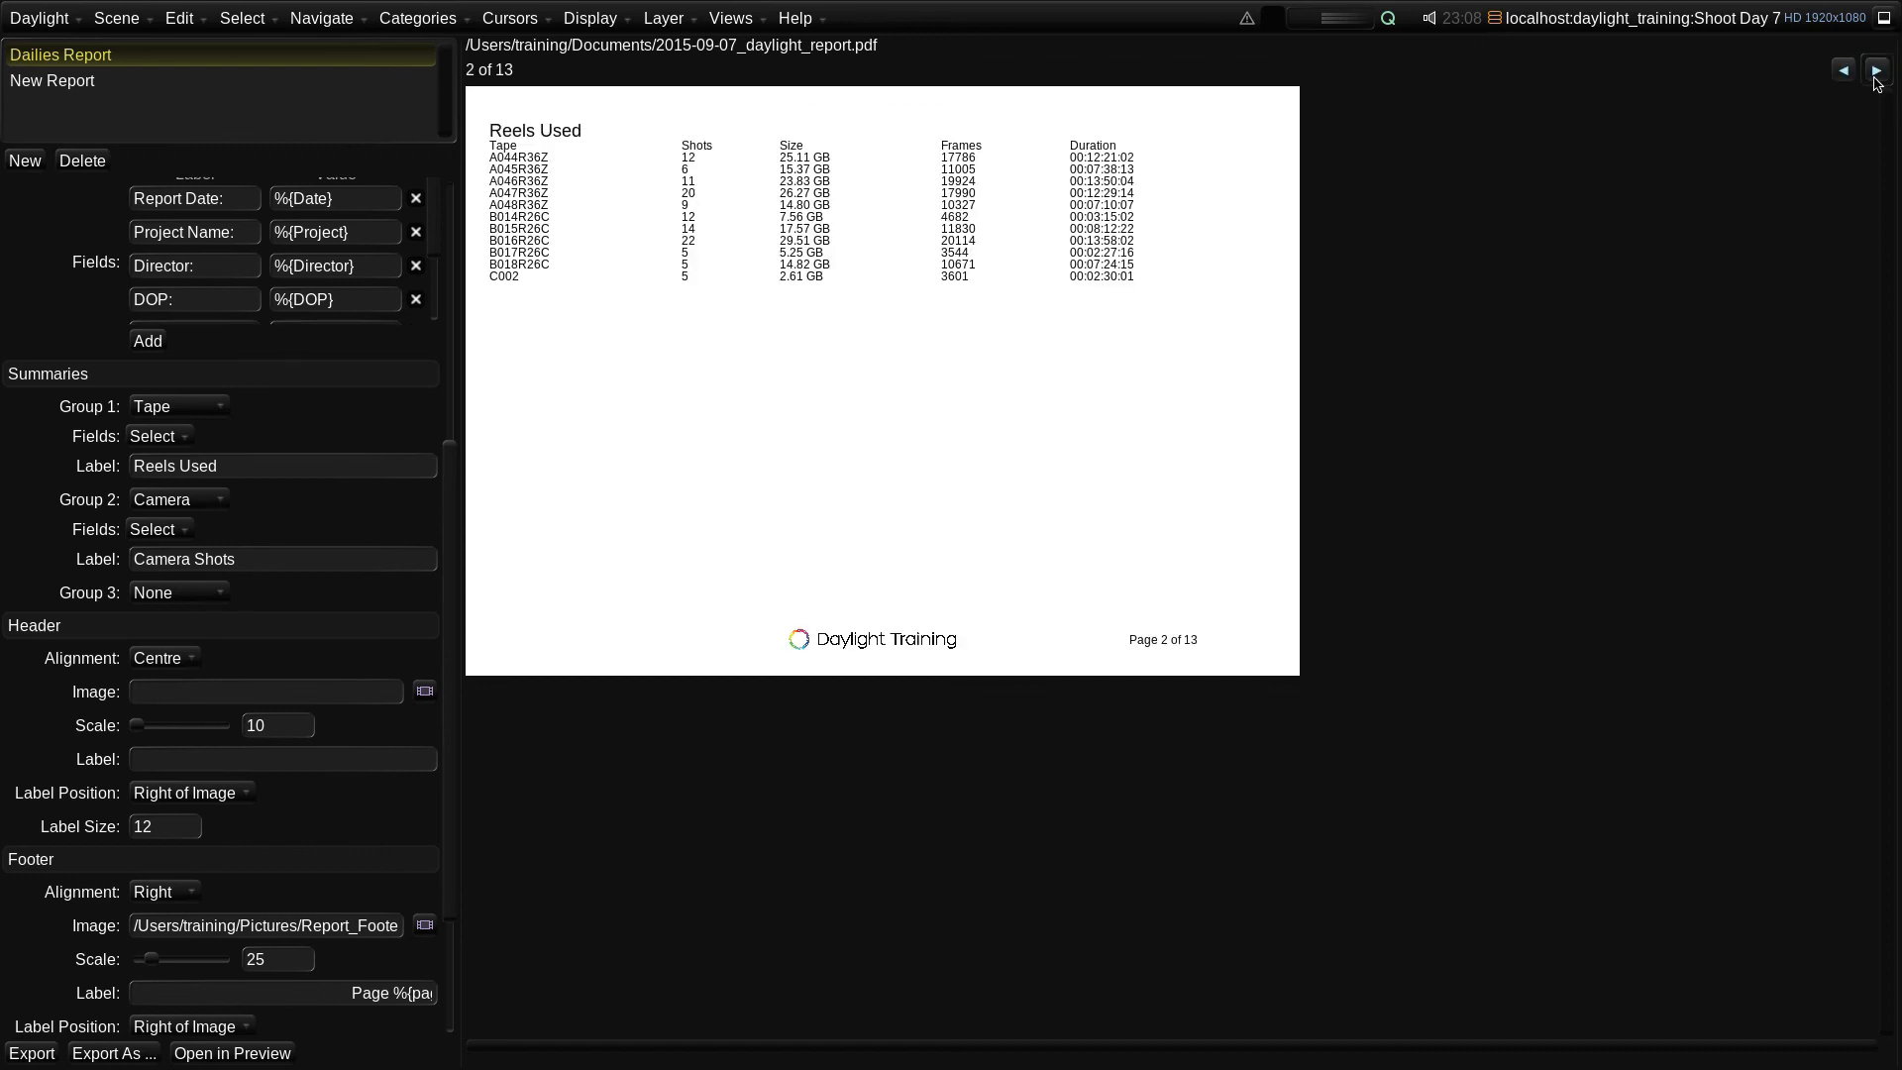
pyautogui.click(1875, 77)
pyautogui.click(1875, 77)
pyautogui.click(1875, 78)
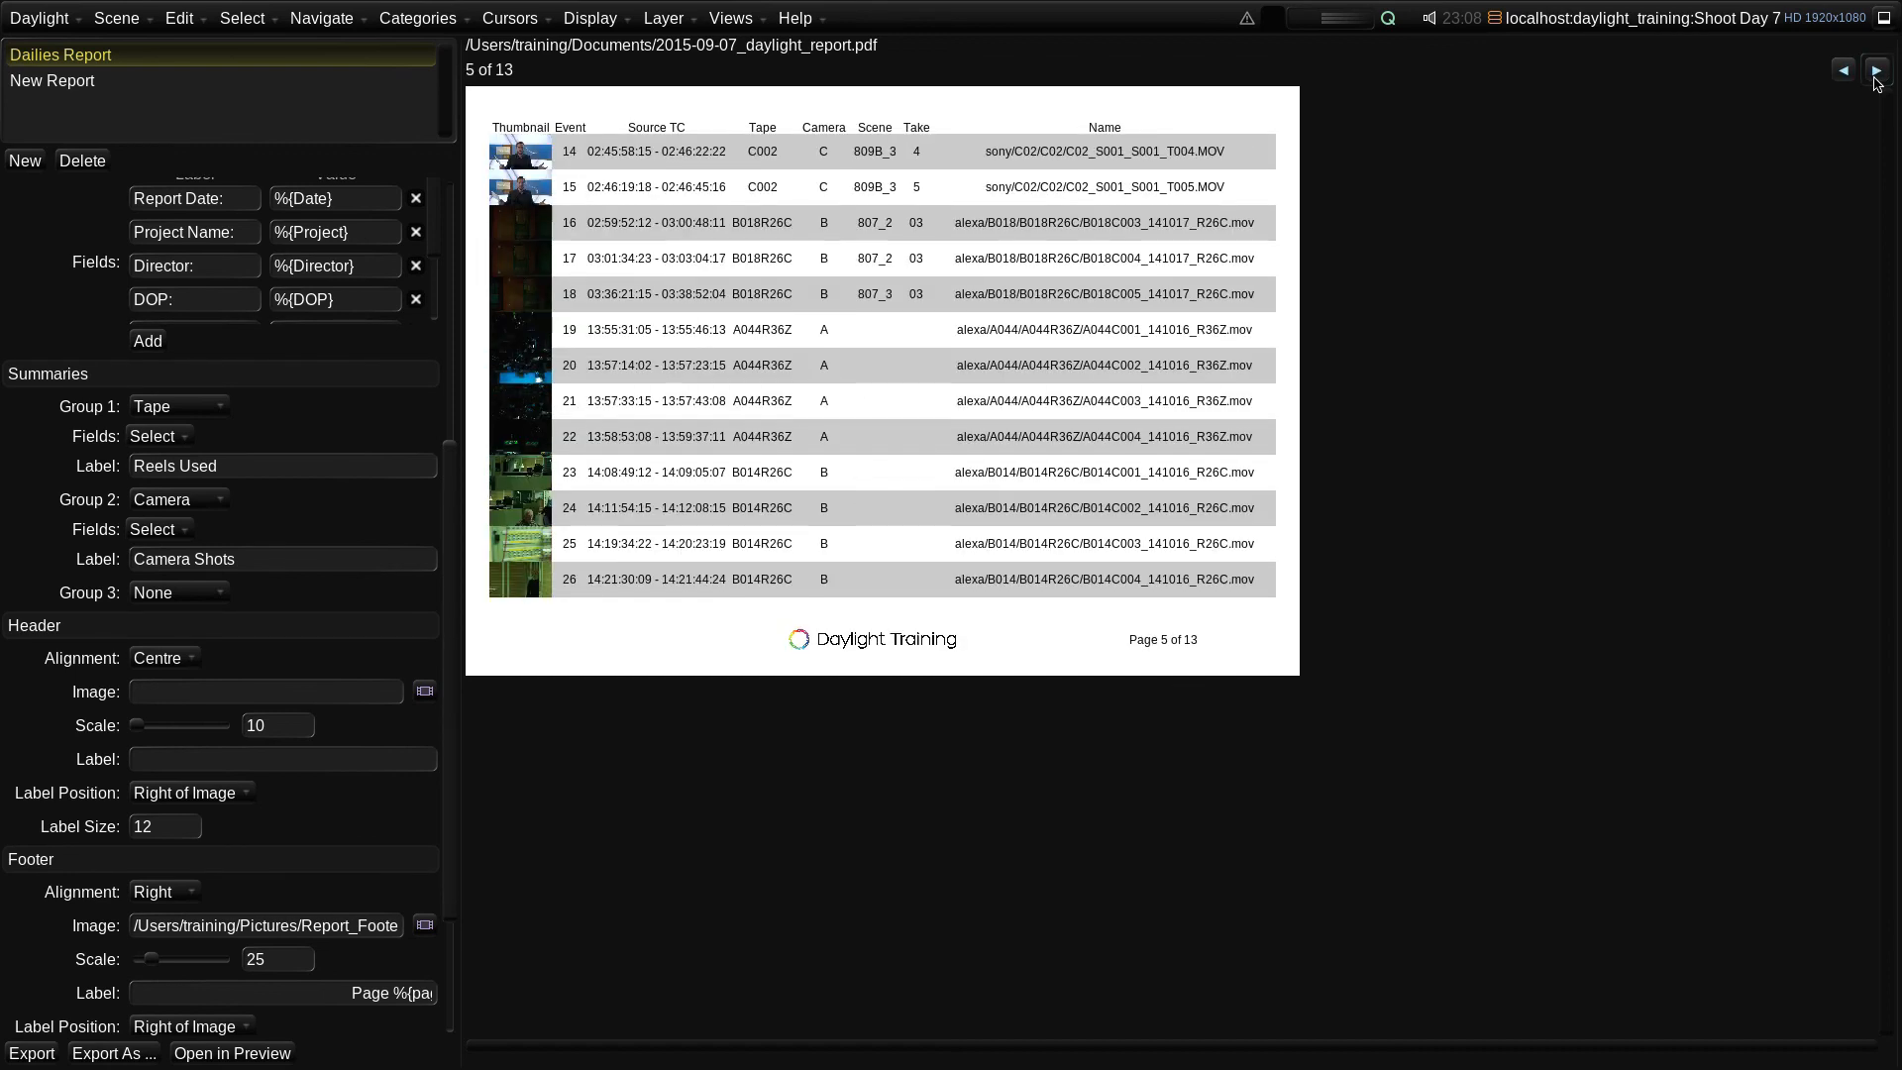
pyautogui.click(1875, 78)
pyautogui.click(1875, 78)
pyautogui.click(1876, 78)
pyautogui.click(1875, 78)
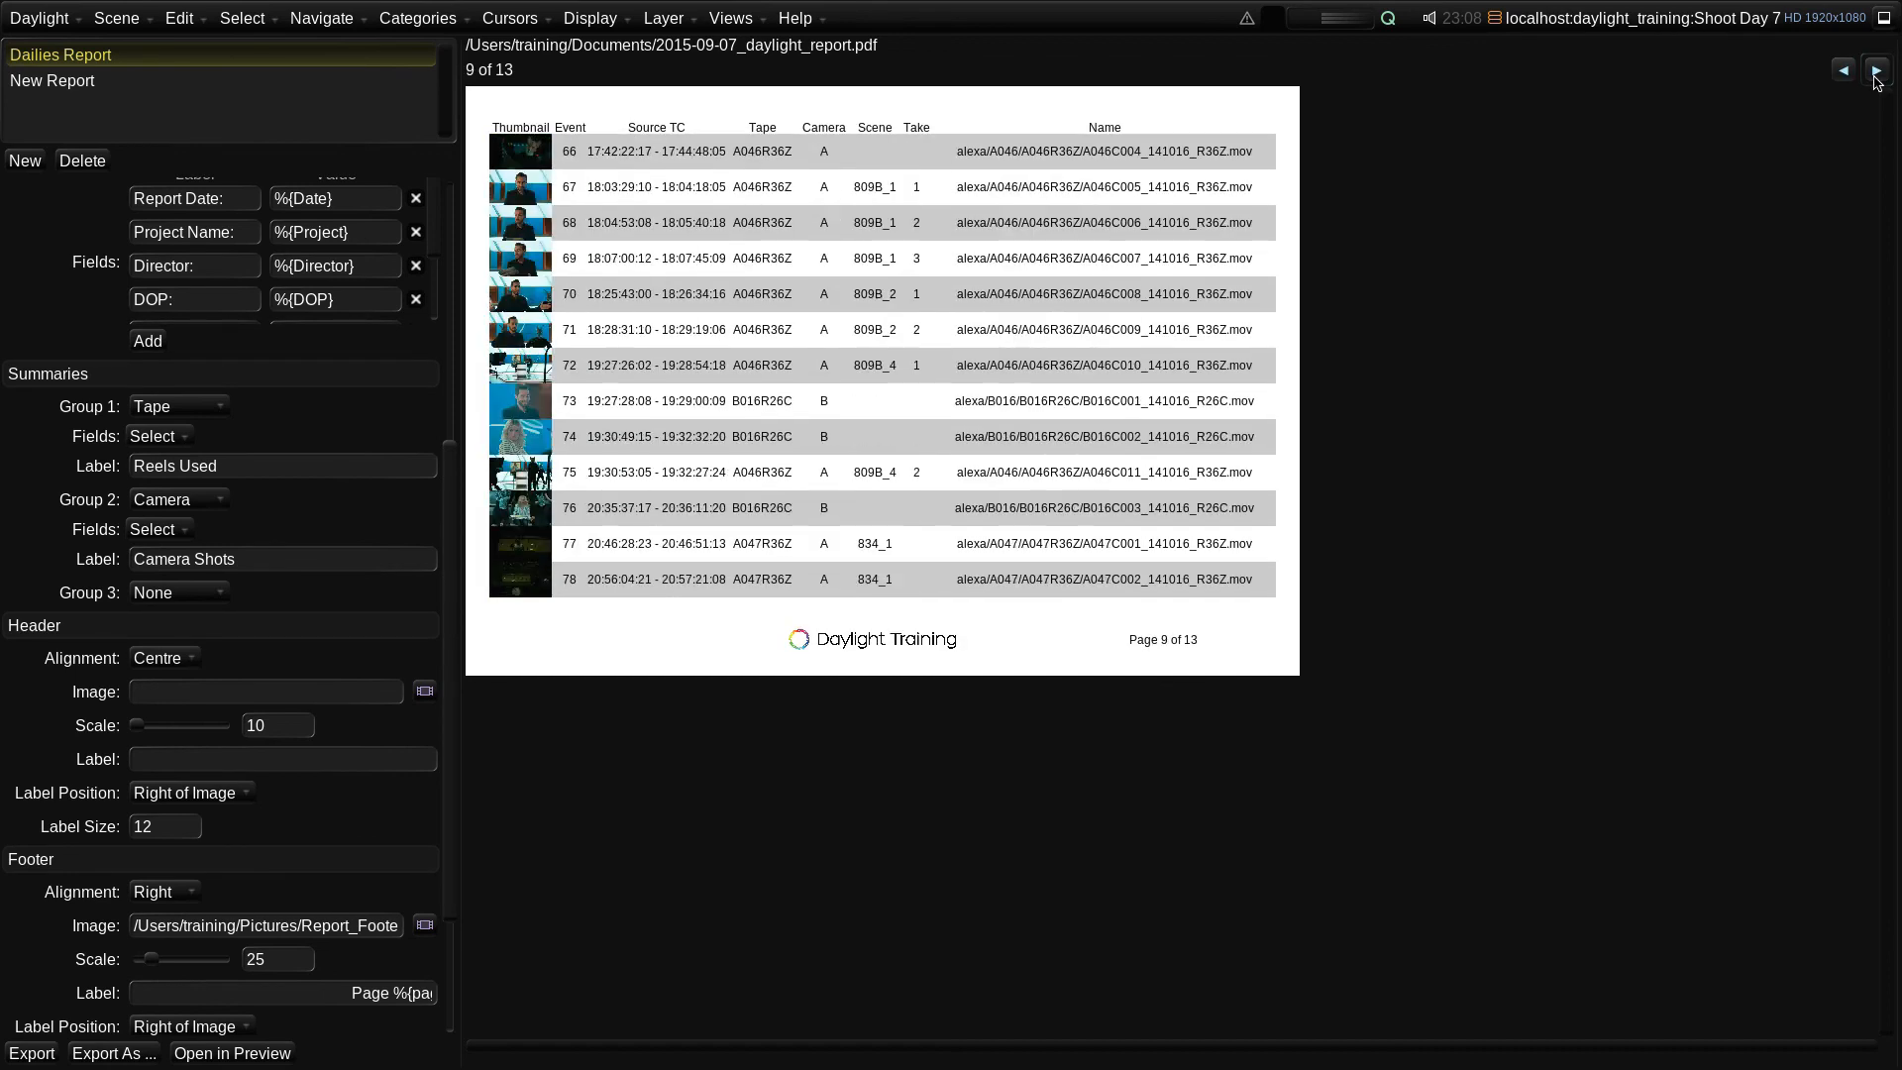
pyautogui.click(1875, 77)
pyautogui.click(1875, 77)
pyautogui.click(1876, 77)
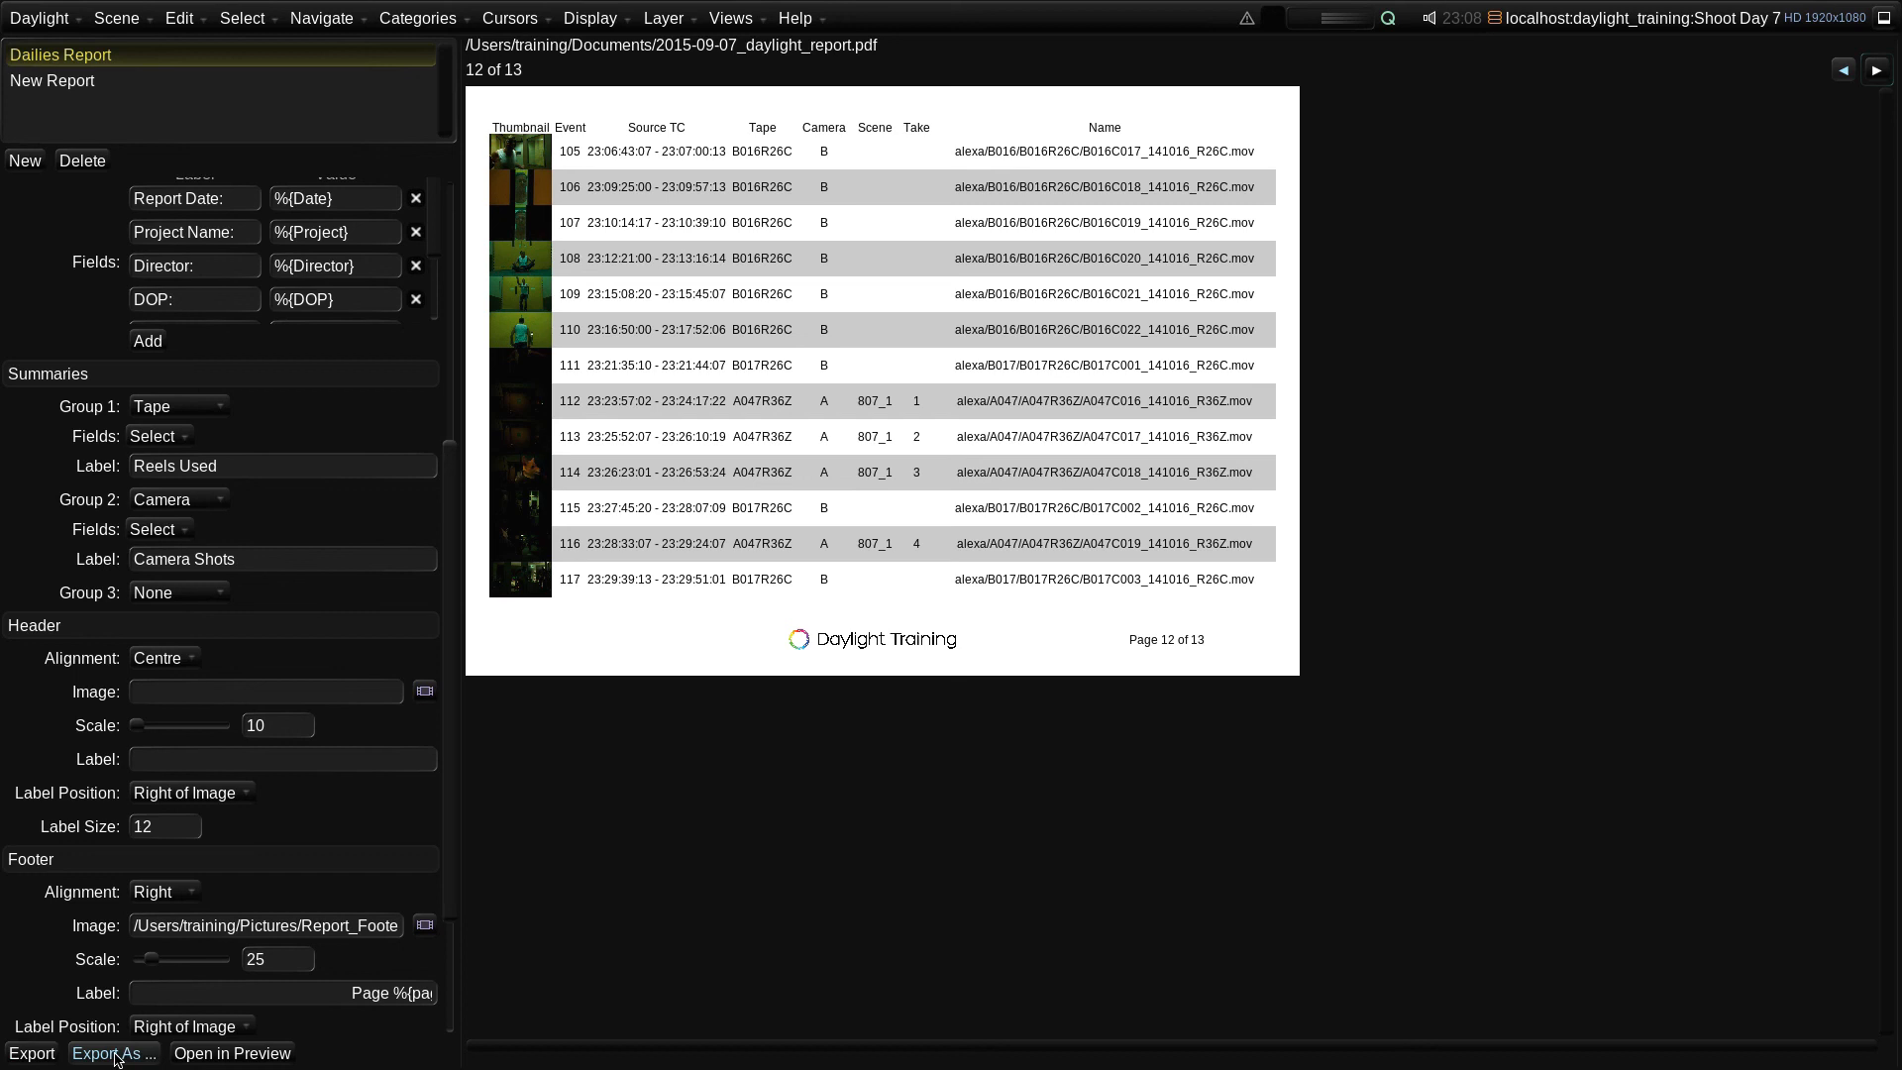
# Step: Open the Dailies Report PDF in Preview, look through its pages, and close the document
pyautogui.click(231, 1054)
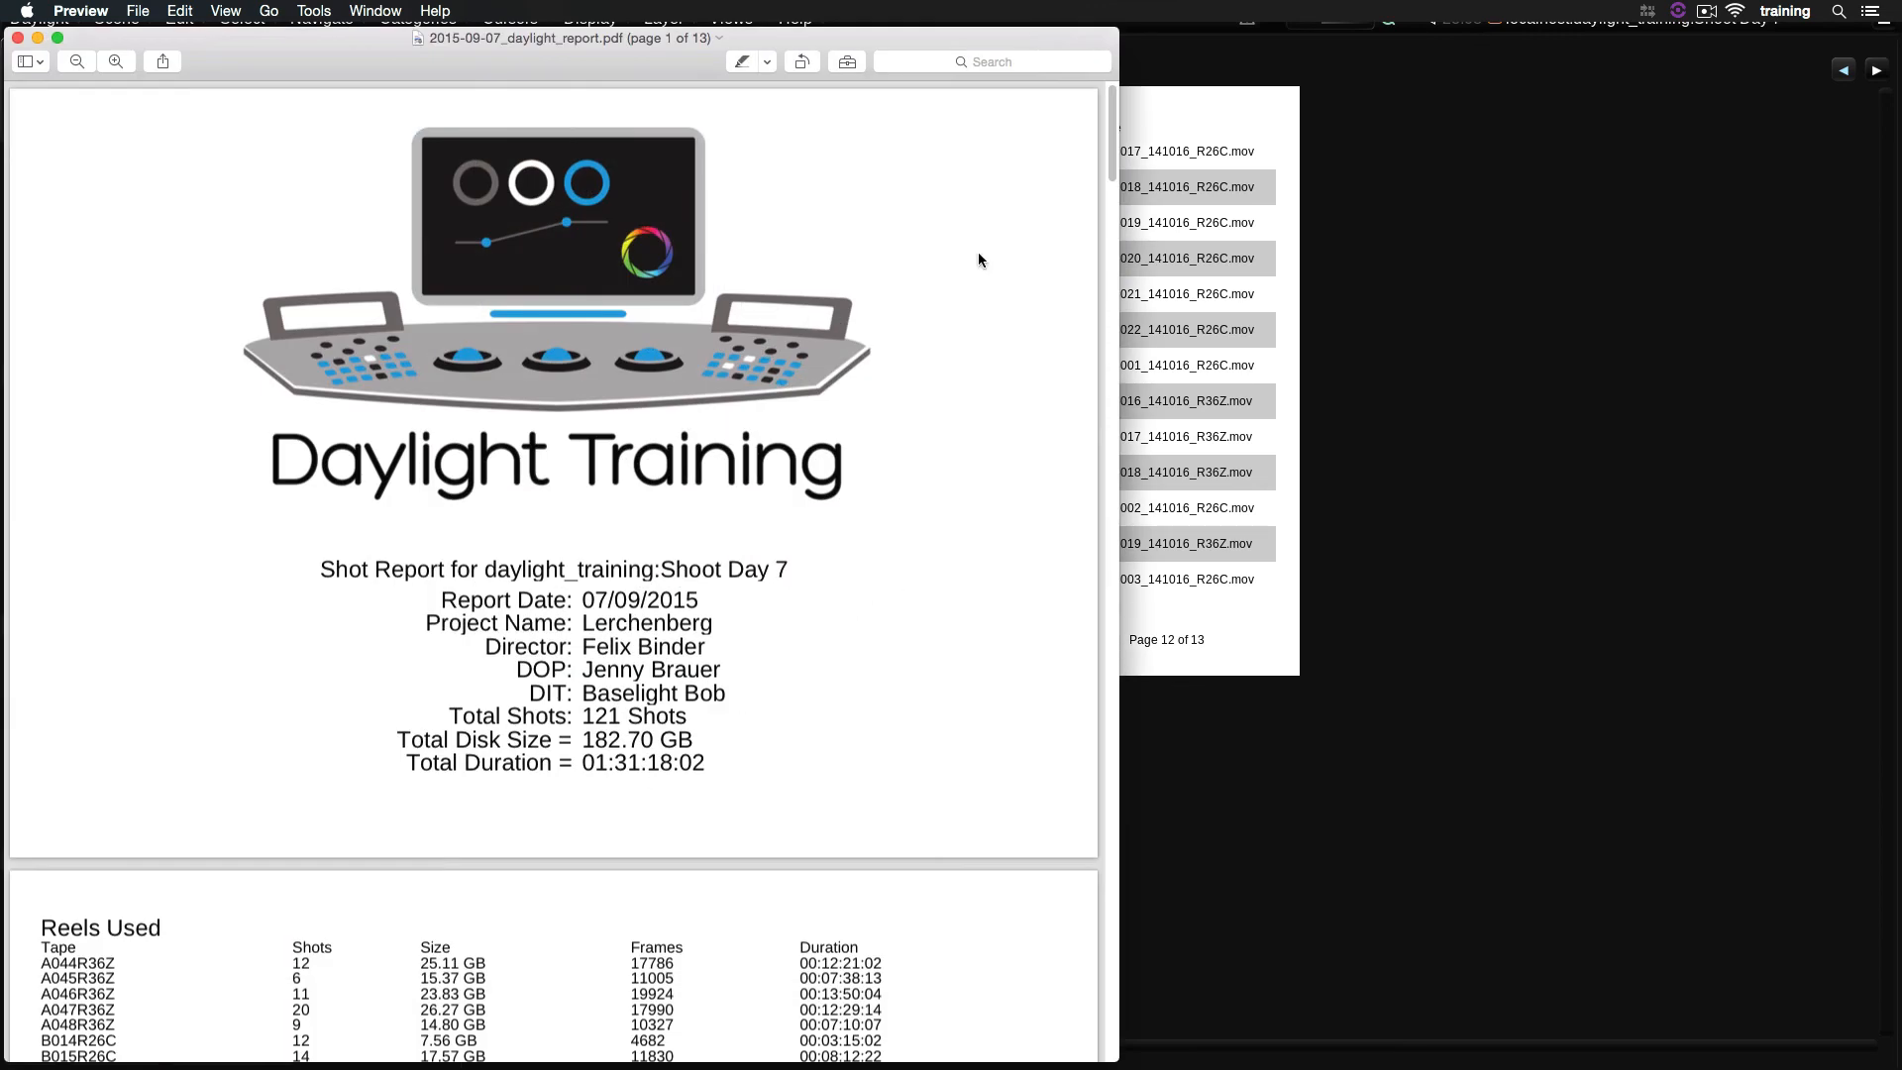
pyautogui.moveTo(1111, 151); pyautogui.dragTo(1113, 287)
pyautogui.click(17, 38)
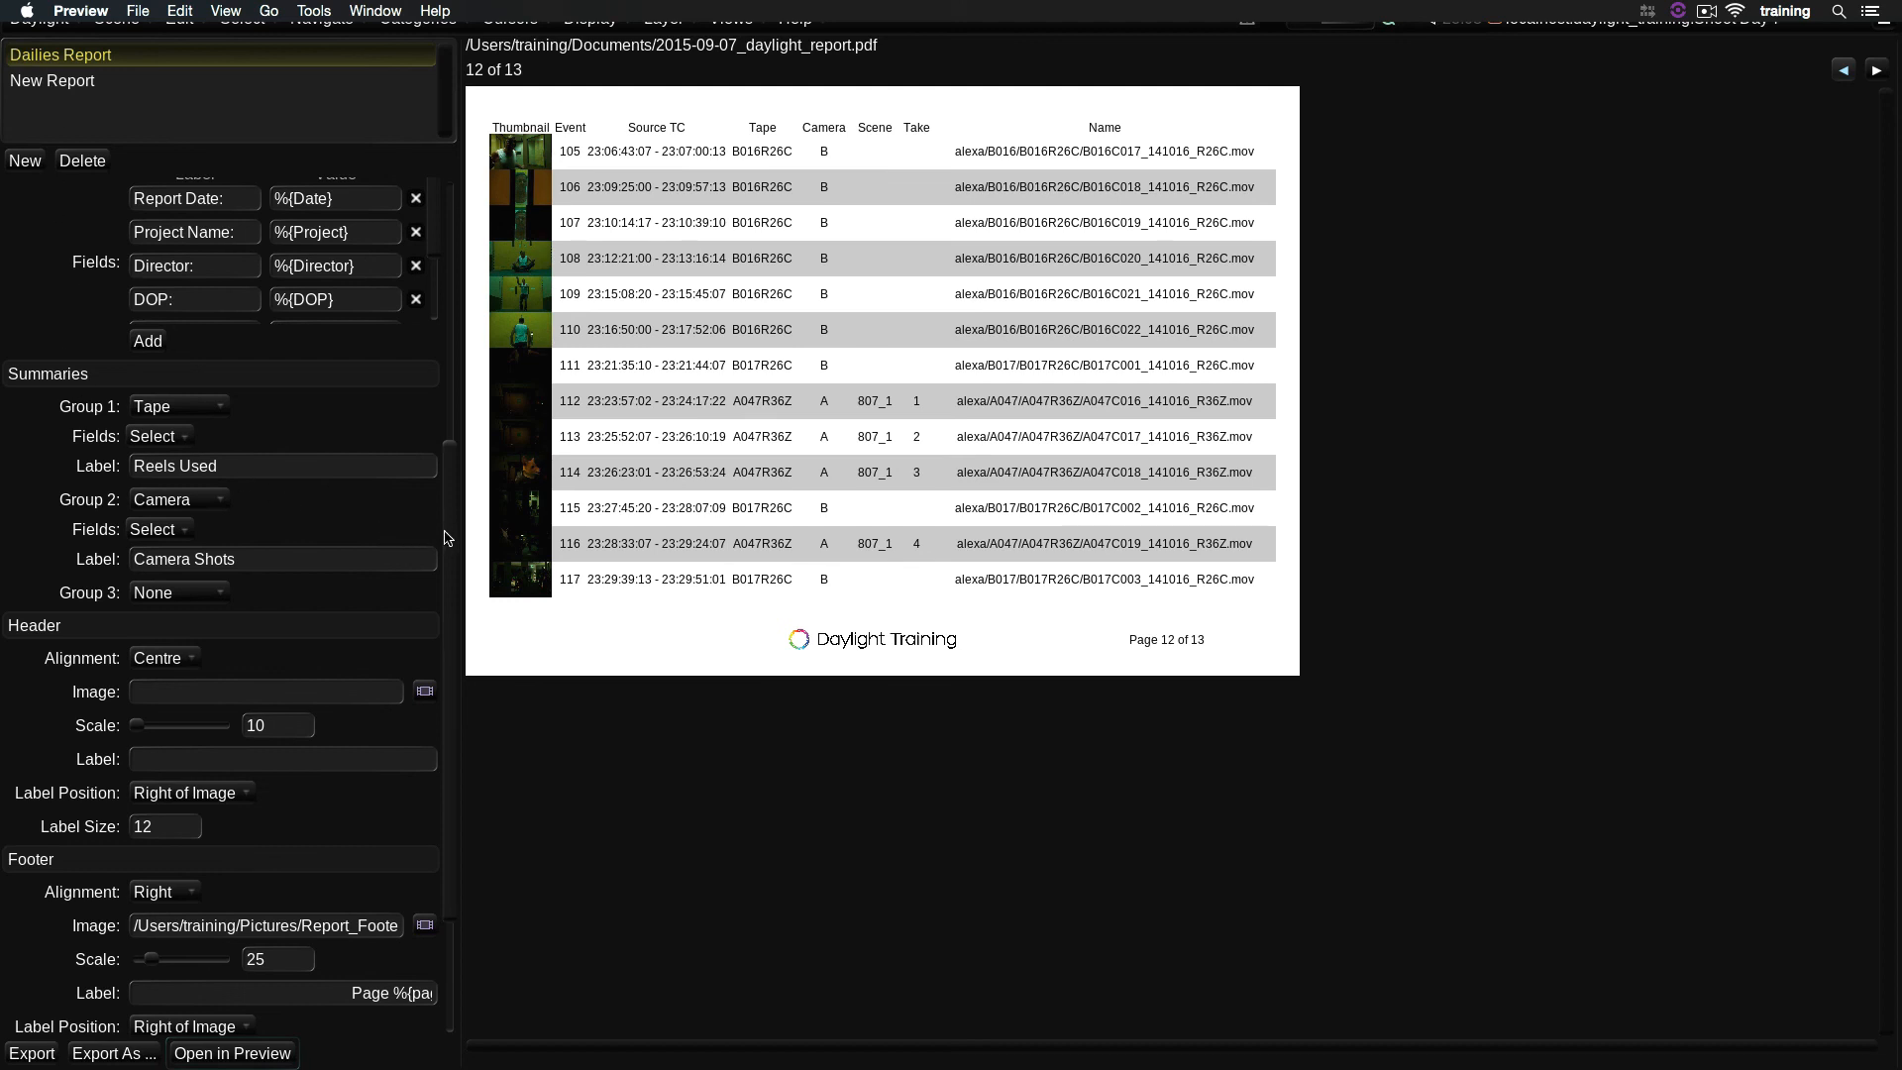
# Step: Check the New Report template's settings and return to the Dailies Report template
pyautogui.moveTo(449, 540); pyautogui.dragTo(444, 247)
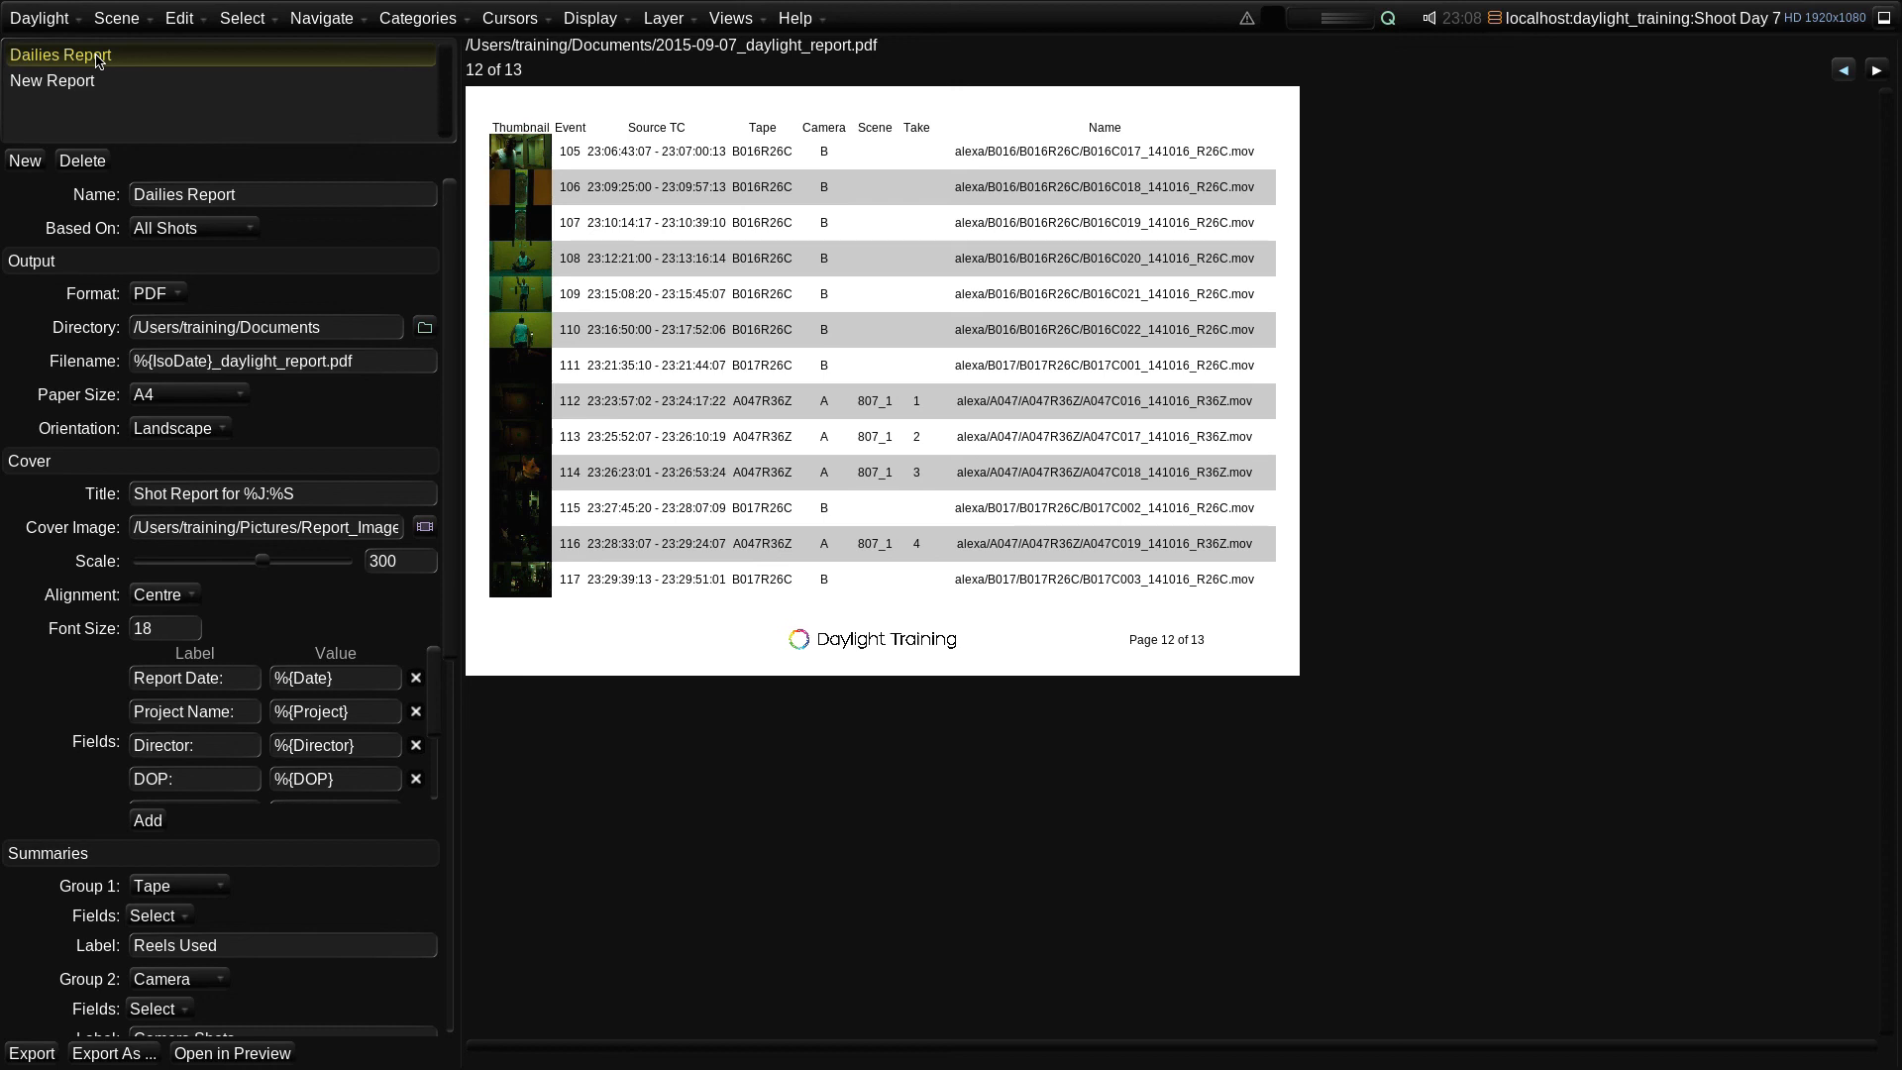
pyautogui.click(73, 87)
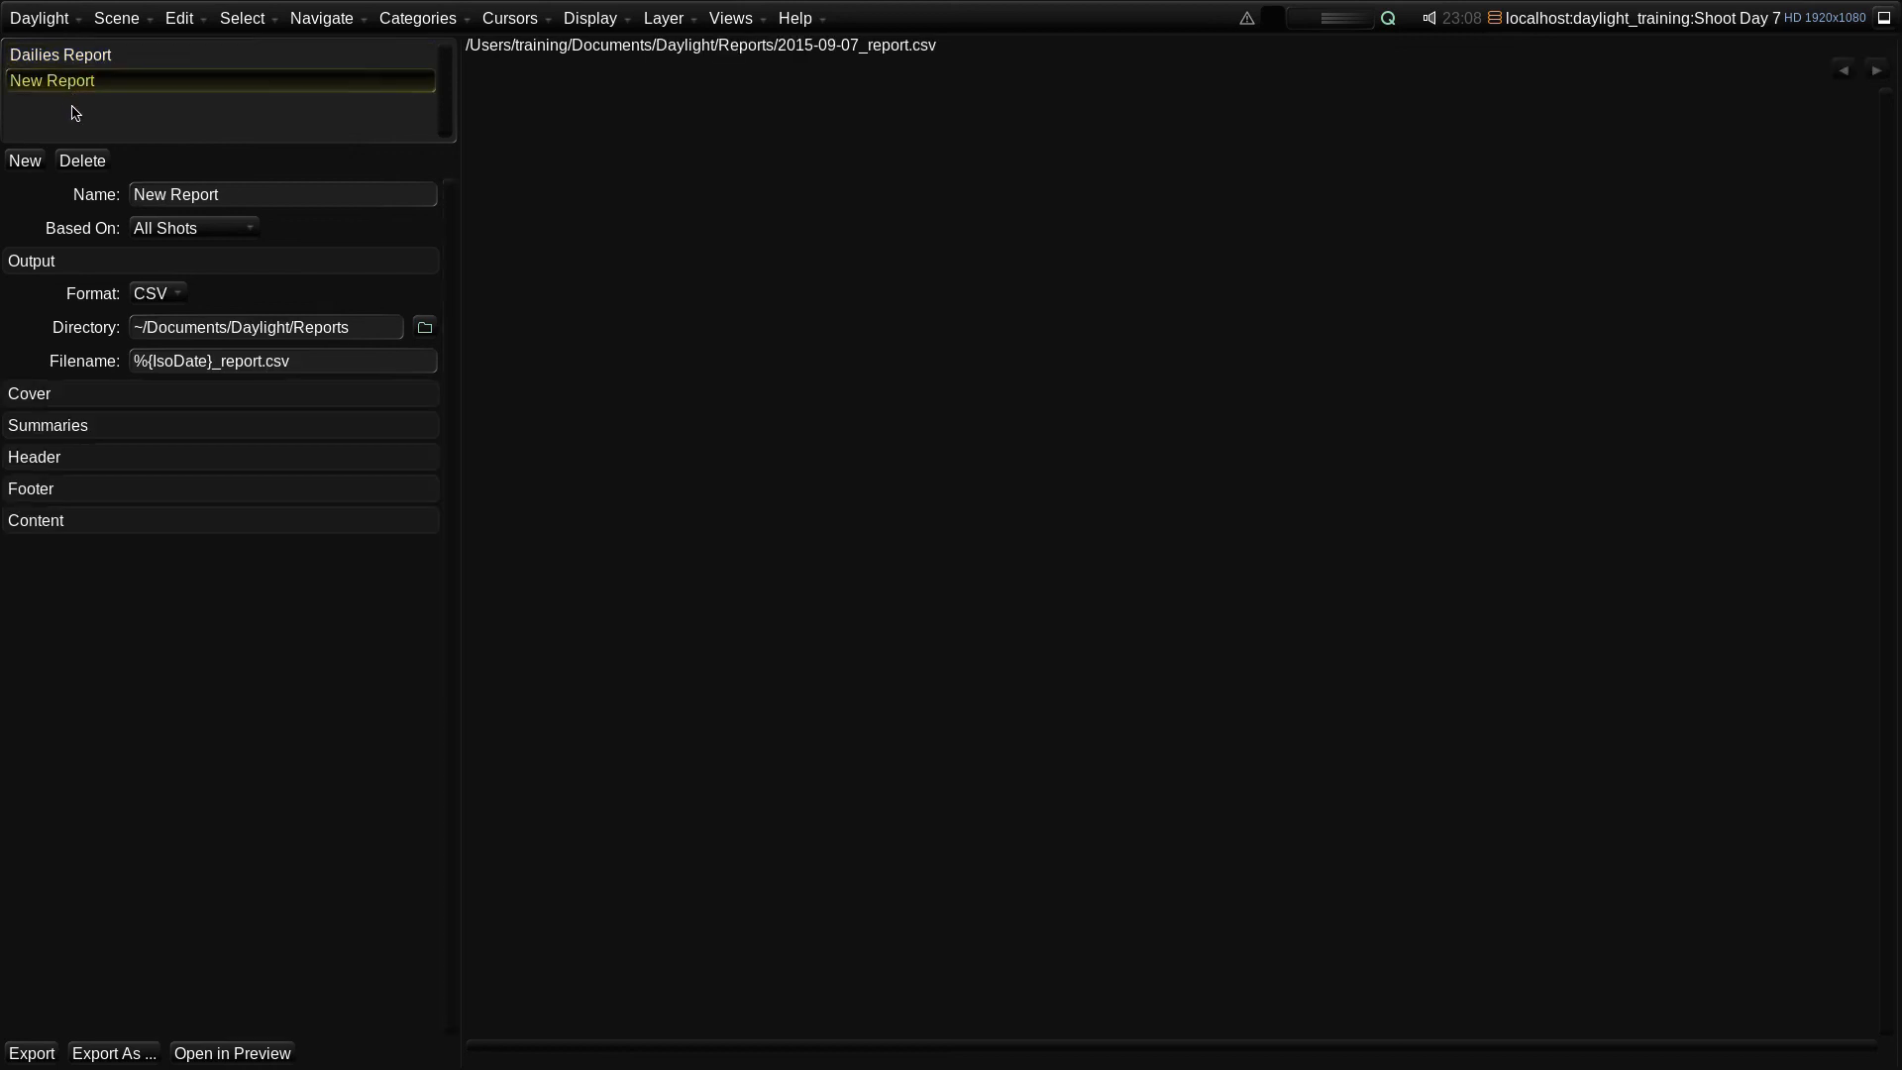
pyautogui.click(99, 58)
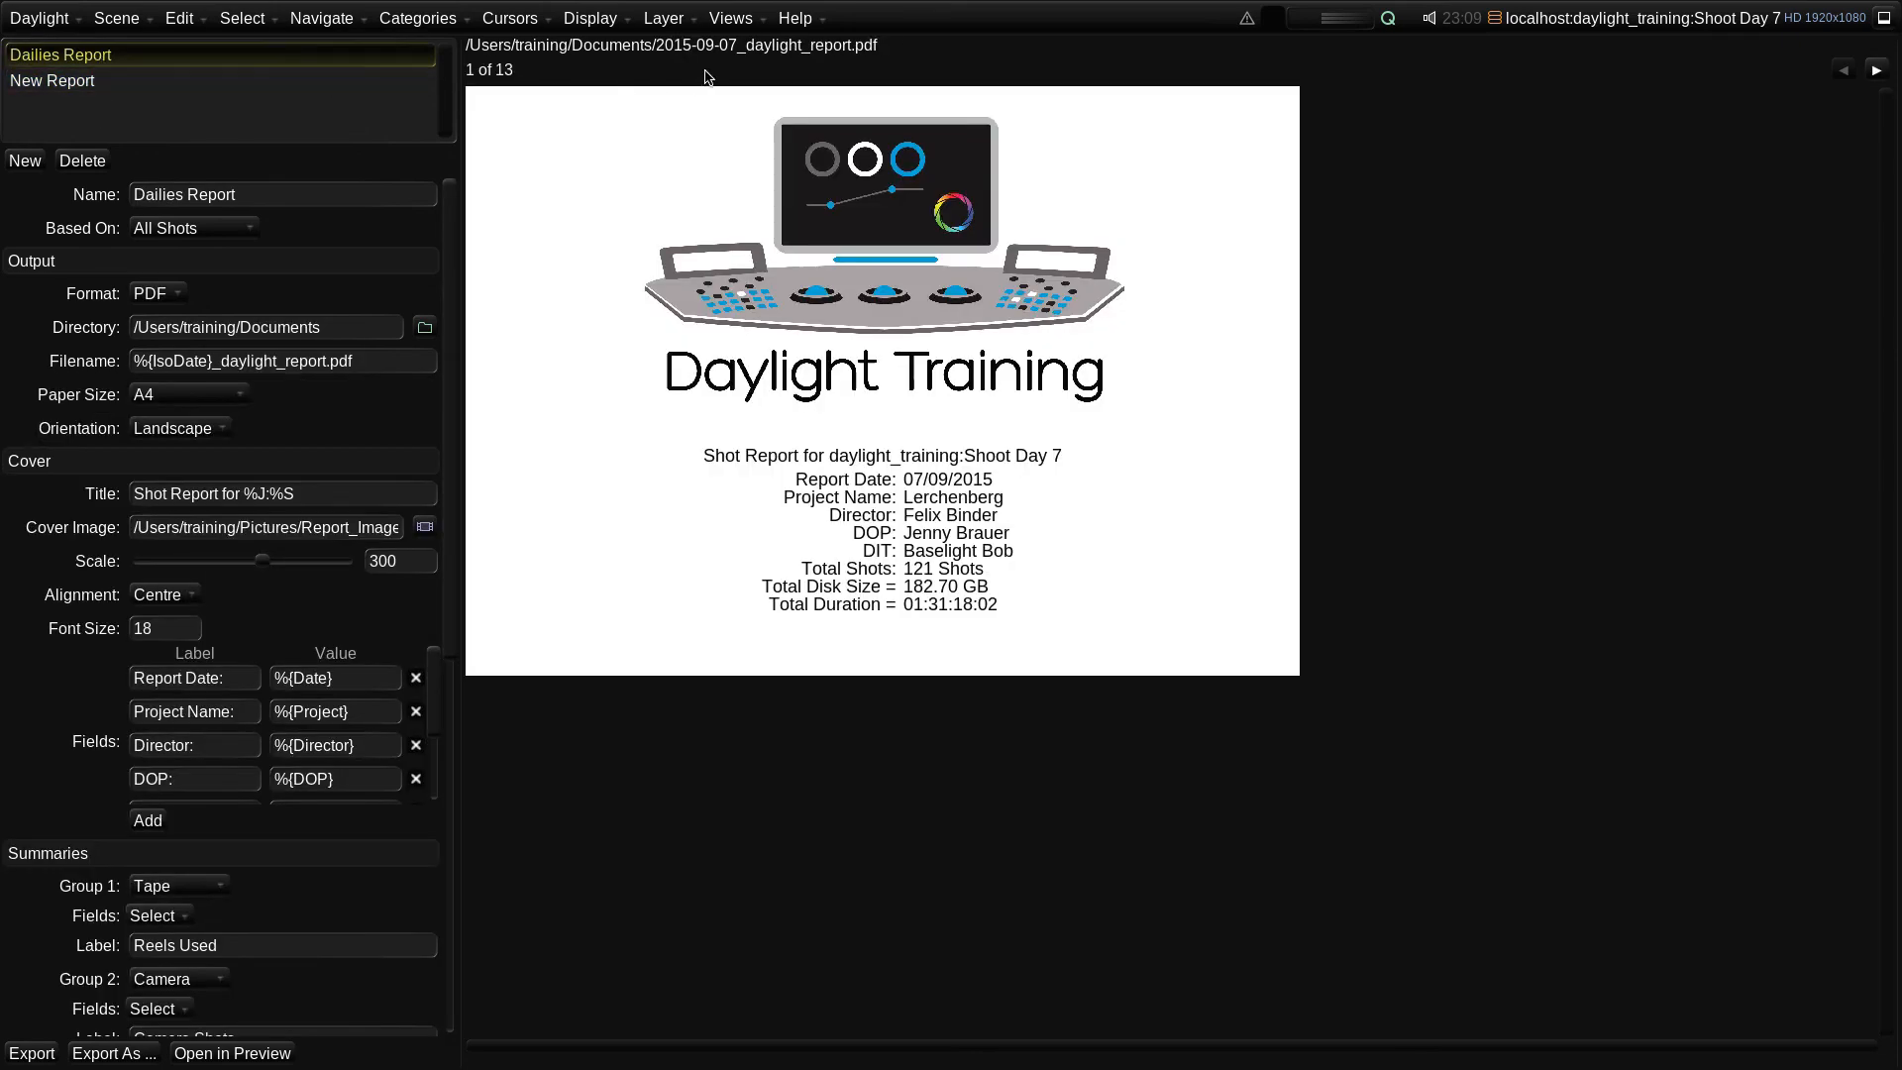
# Step: Switch to the Player workspace and view the export options of the shots list
pyautogui.click(733, 19)
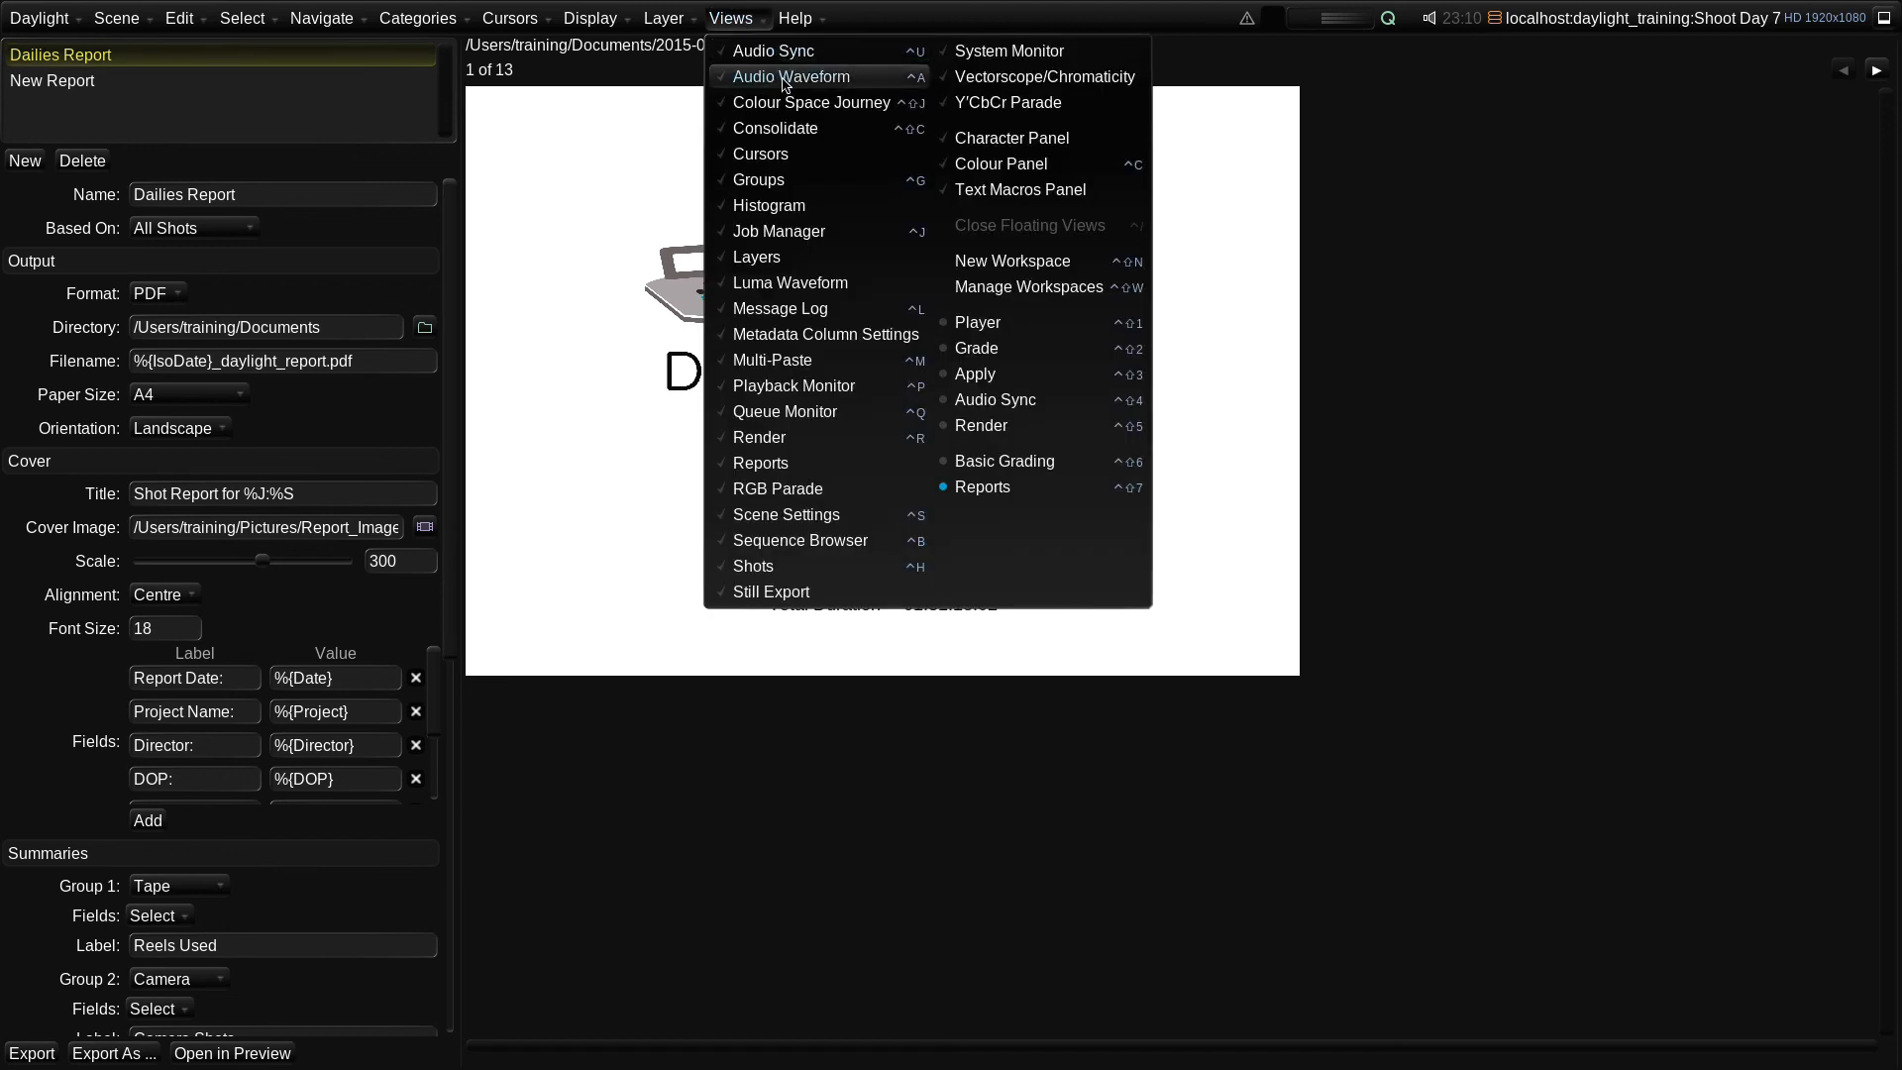
pyautogui.click(965, 324)
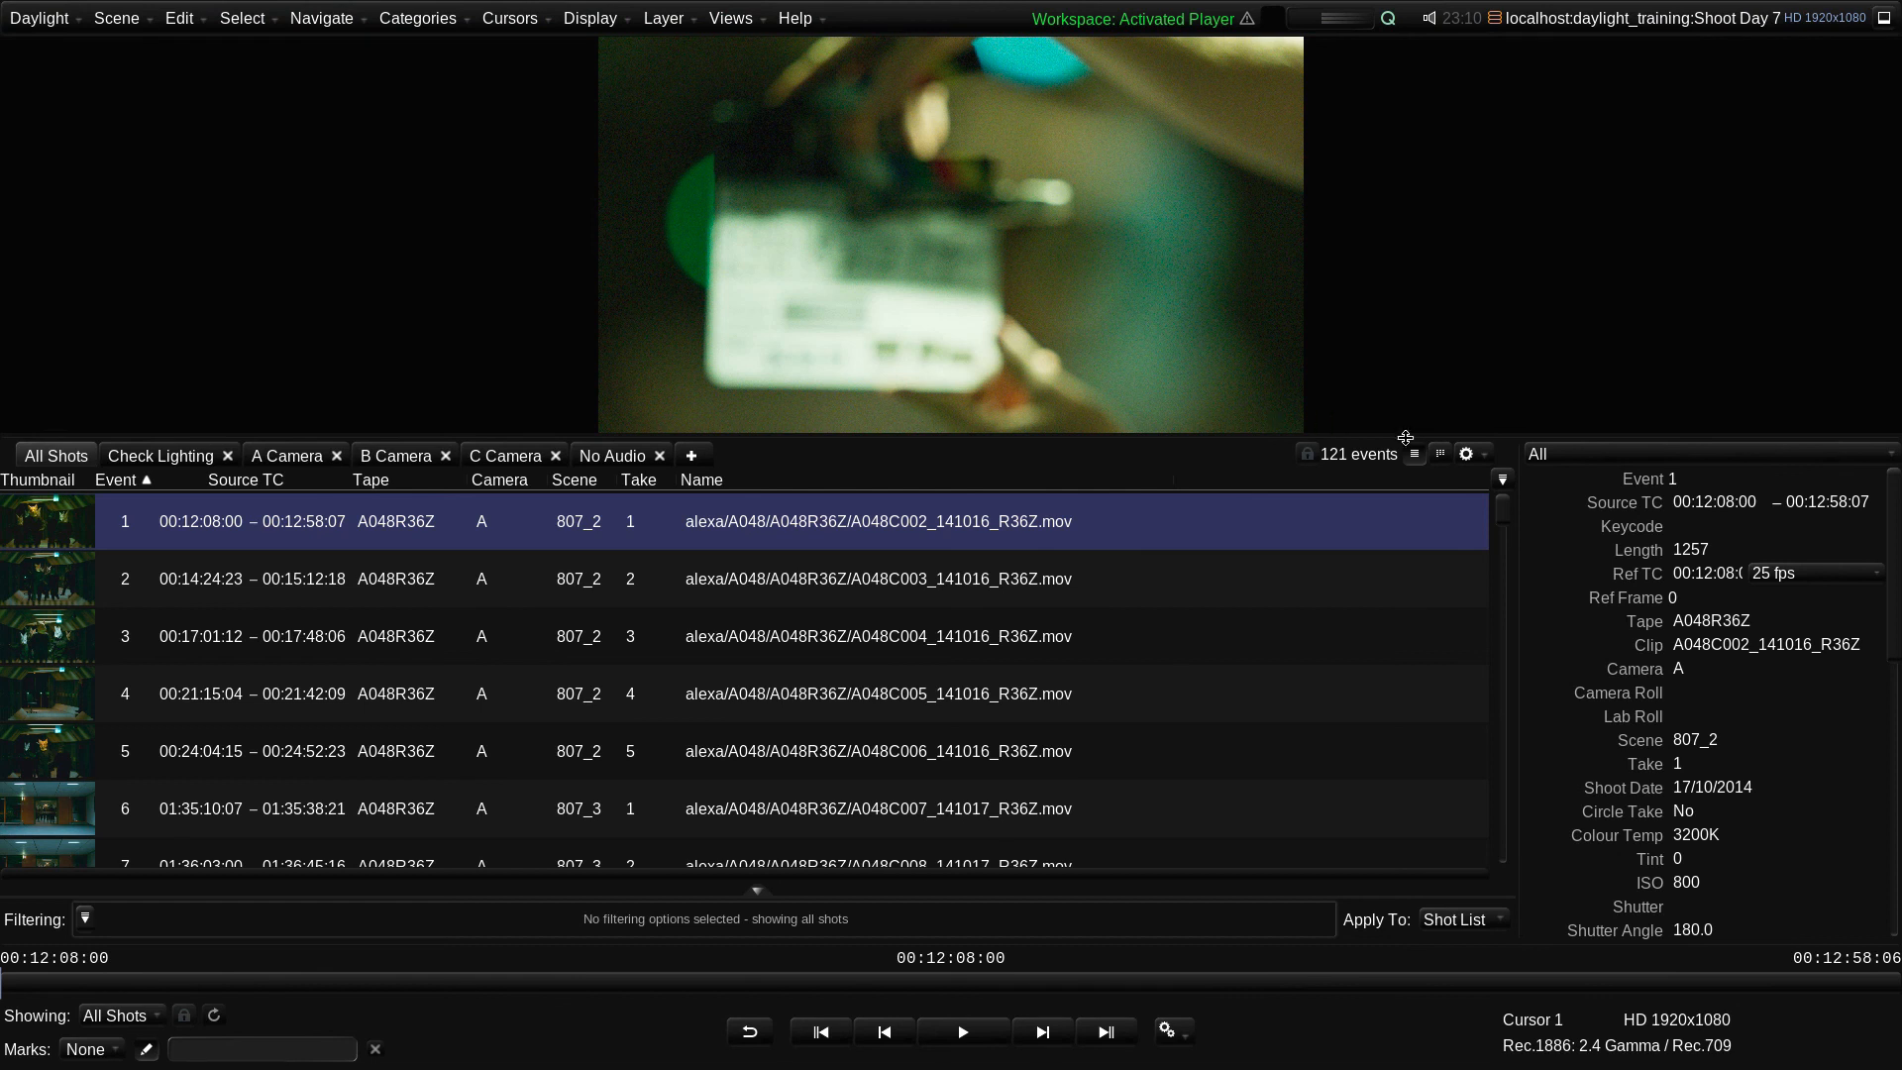
pyautogui.click(1466, 456)
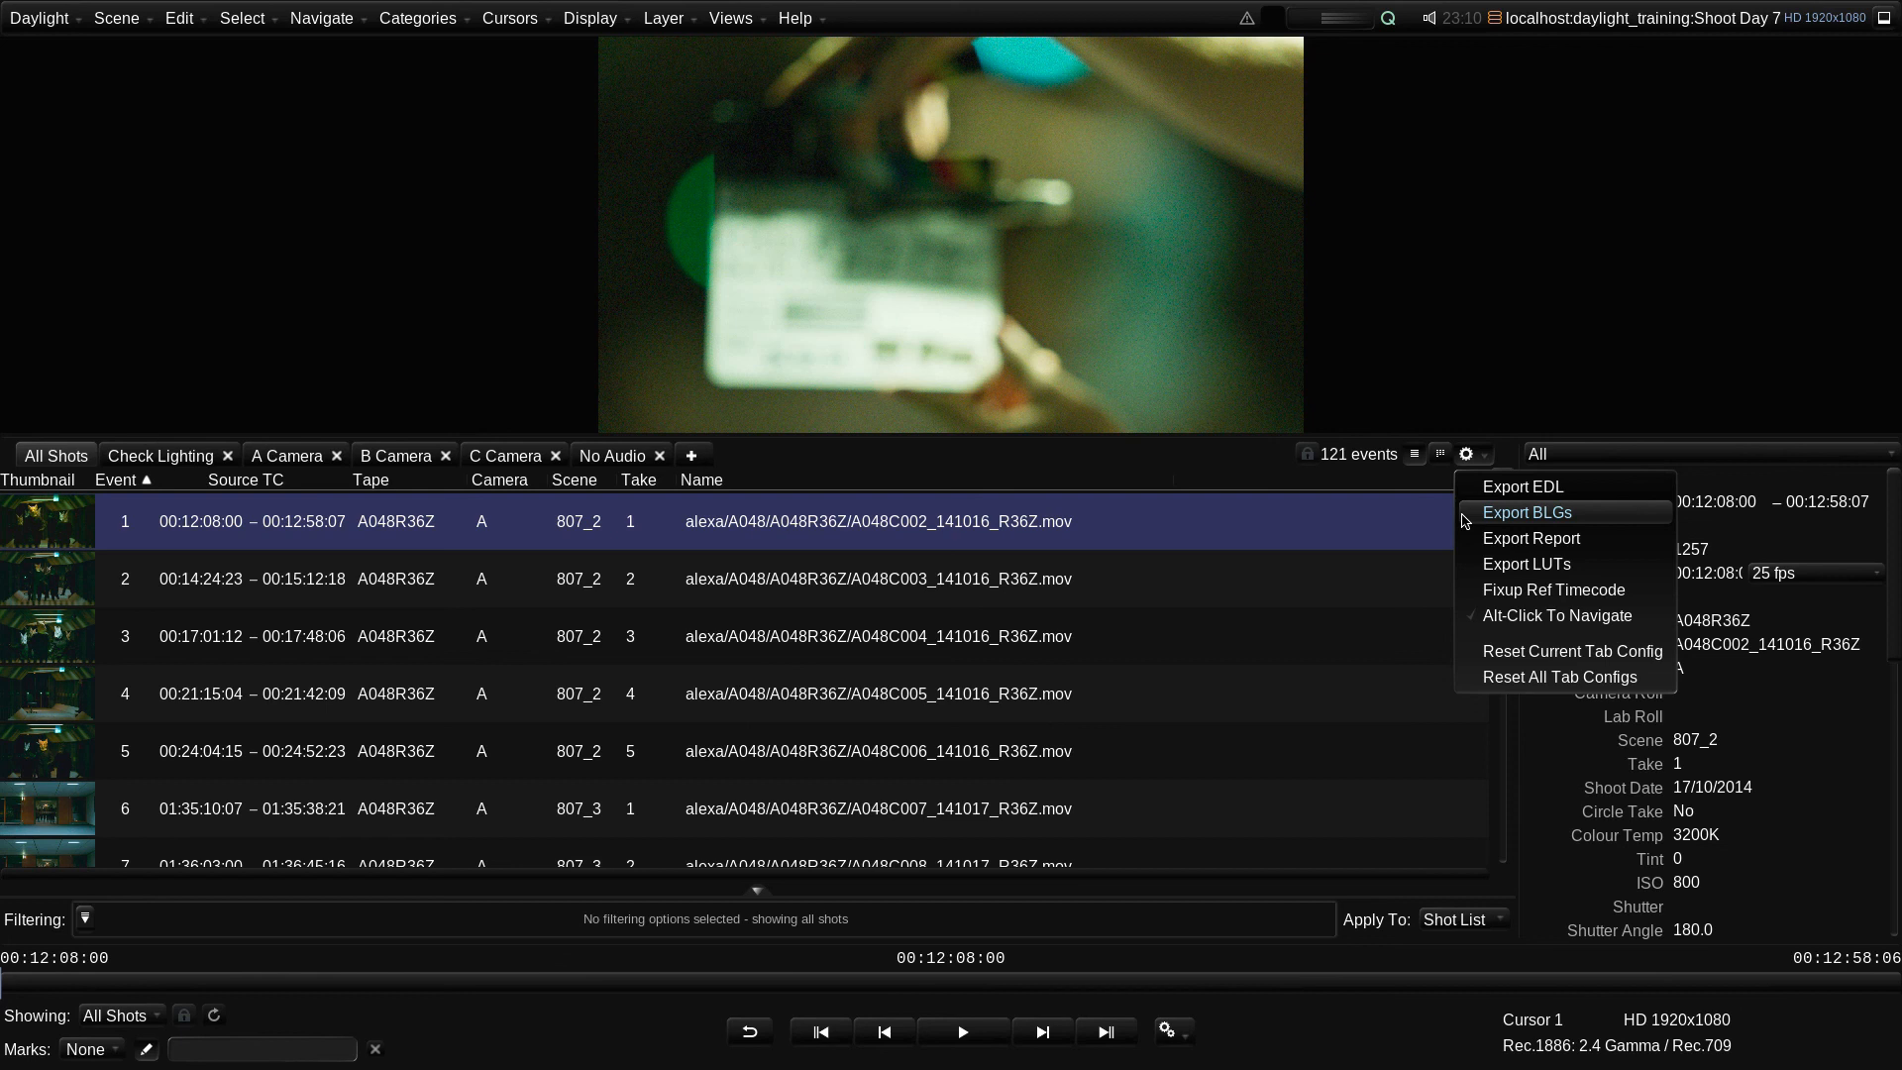
pyautogui.click(1441, 402)
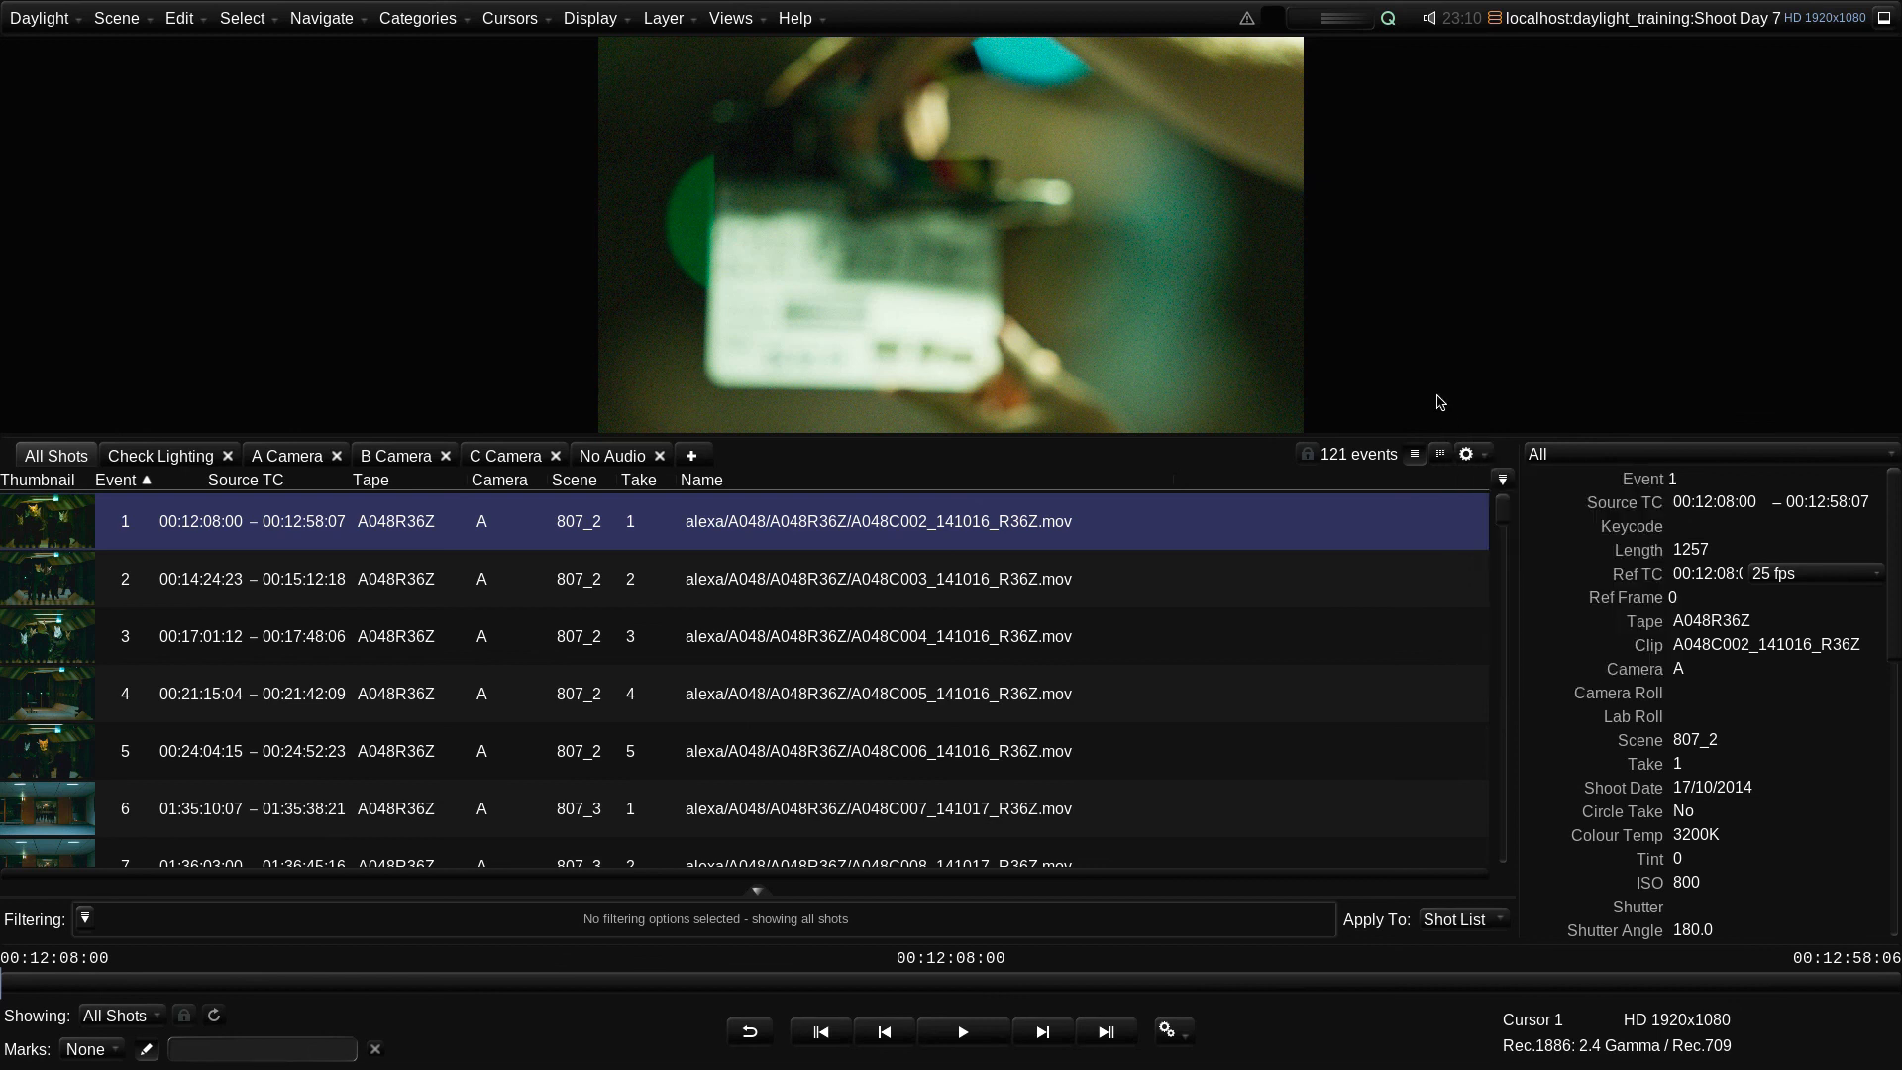